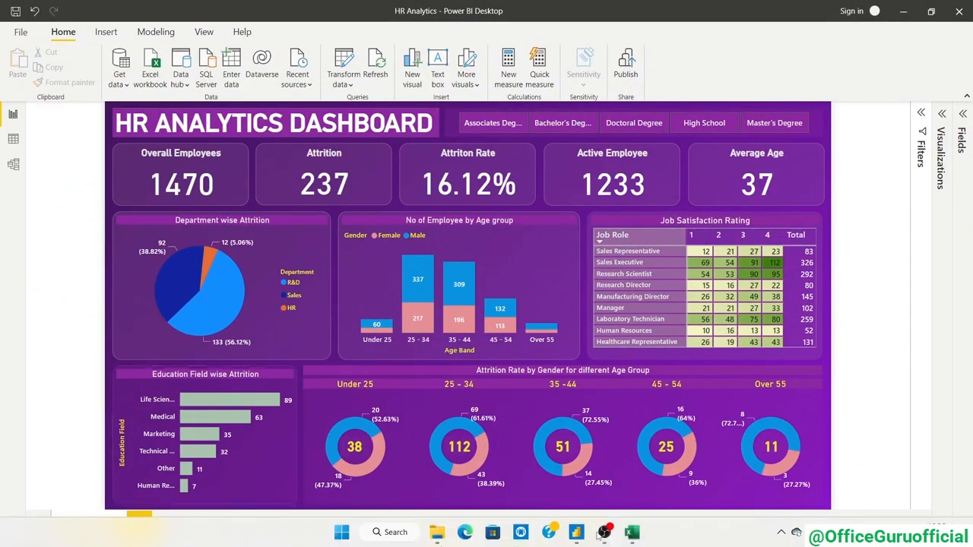
Bring up the blank Untitled report, and examine the columns and records of the HR data sheet in HR Data.xlsx in Excel.
mouse_move(585, 537)
left_click(680, 426)
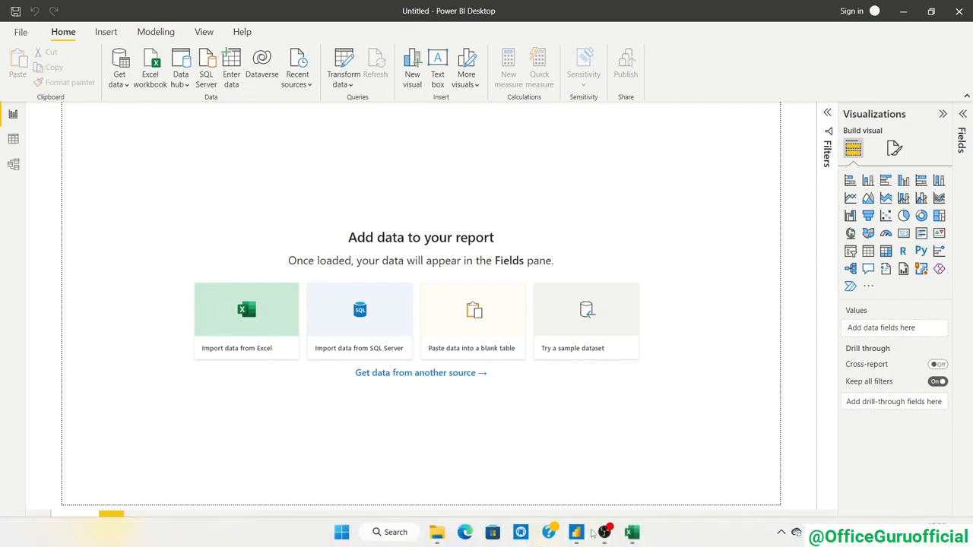
left_click(632, 532)
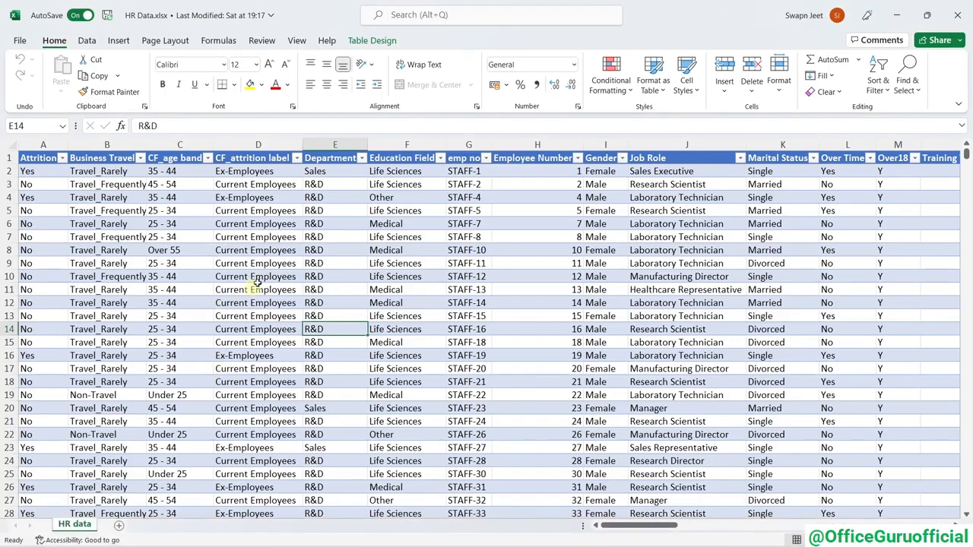
scroll(271, 289, "down", 3)
scroll(272, 290, "down", 2)
scroll(279, 310, "up", 5)
left_click(43, 145)
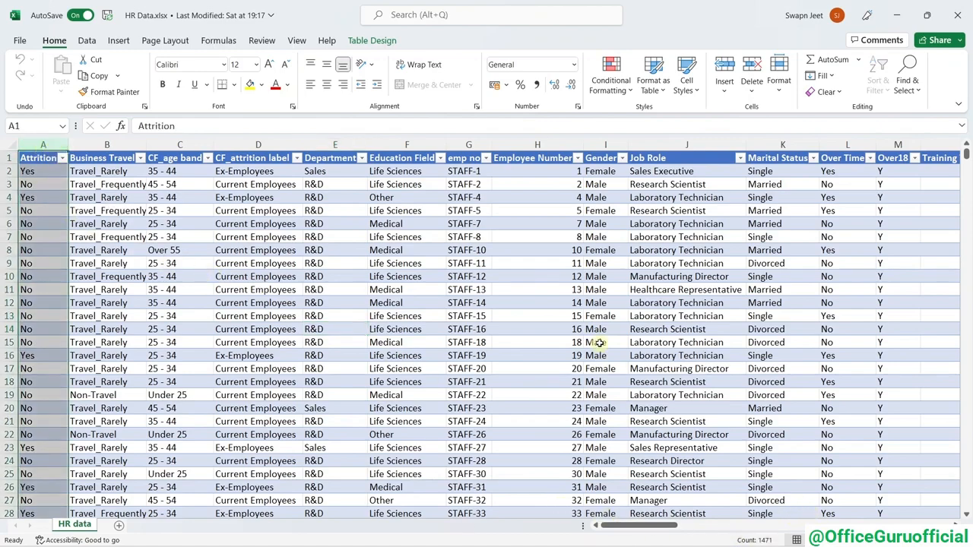
left_click(599, 342)
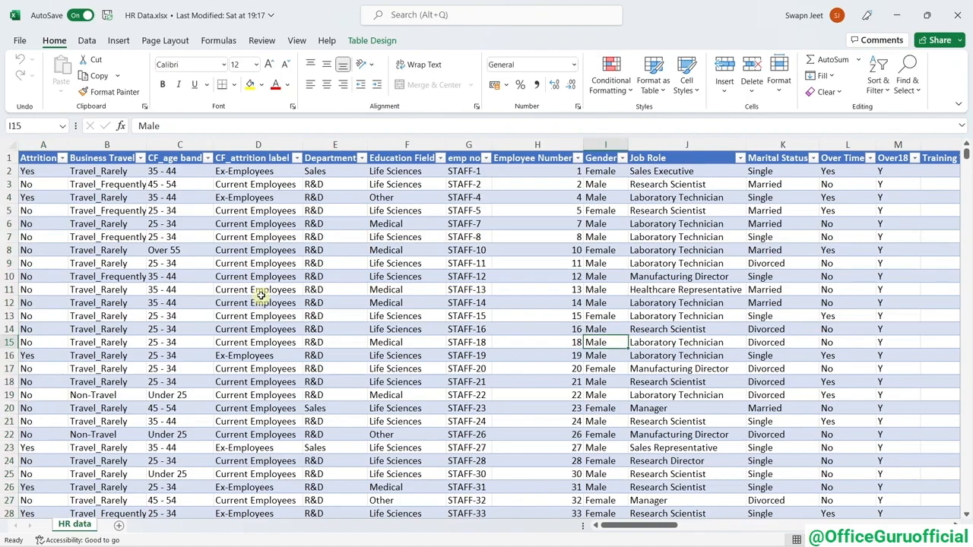
left_click(190, 276)
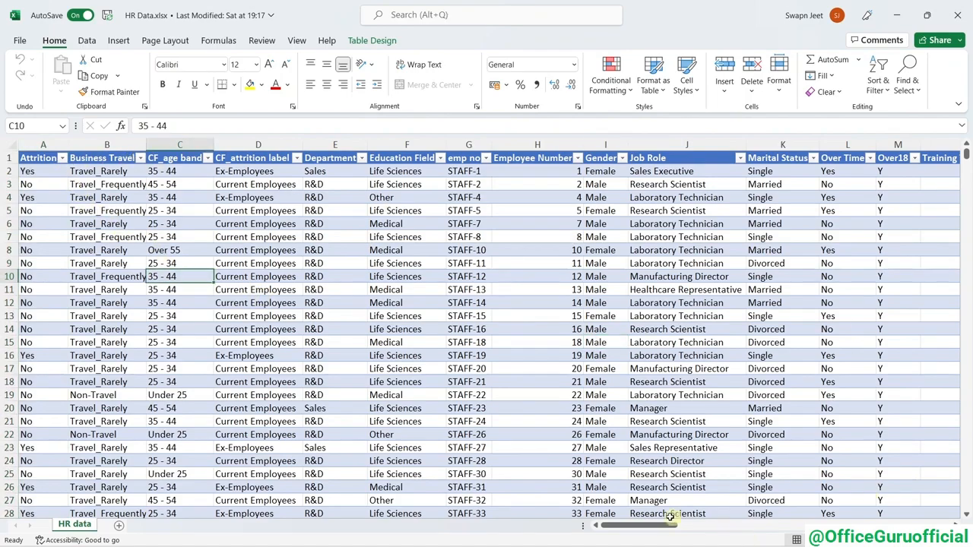
left_click_drag(662, 526, 650, 525)
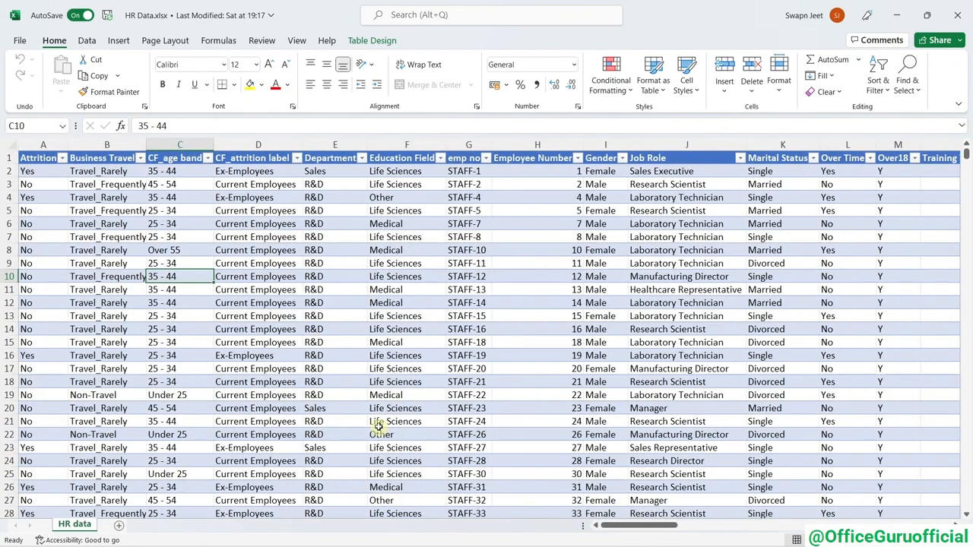
left_click(396, 341)
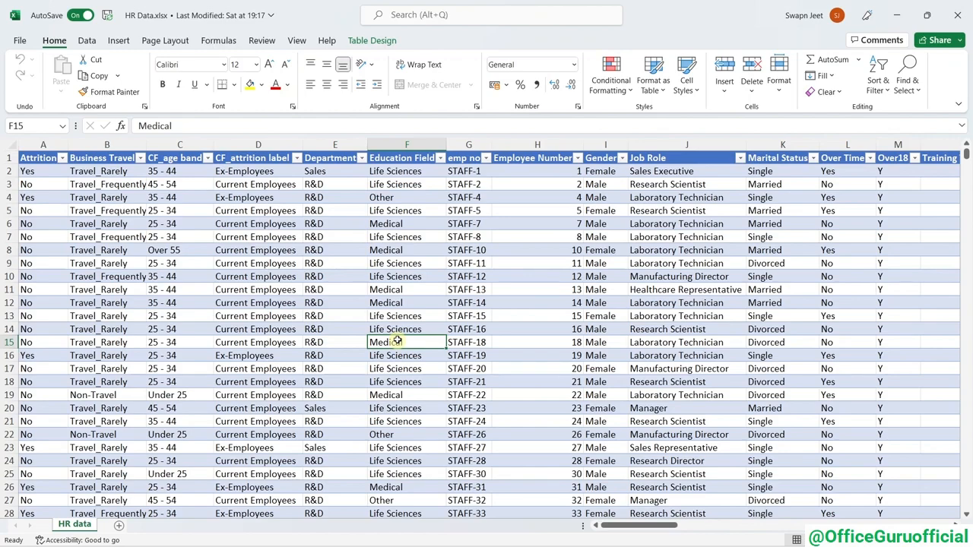
left_click(289, 250)
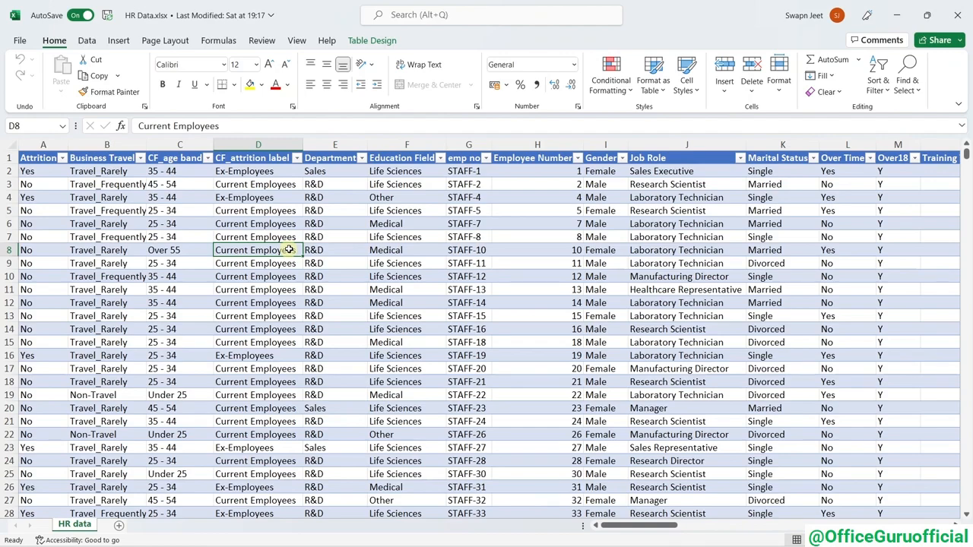
left_click(363, 259)
left_click_drag(55, 173, 665, 340)
left_click(664, 393)
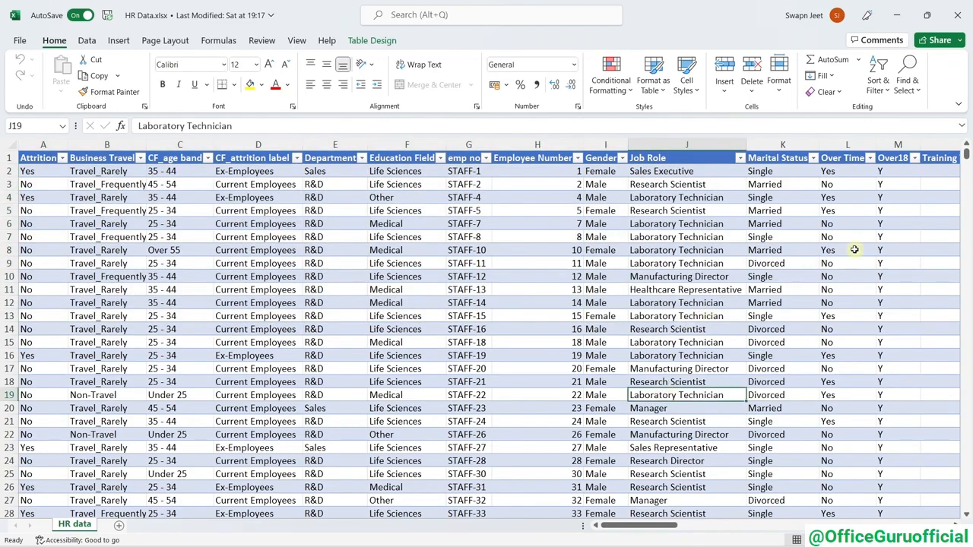
left_click_drag(658, 528, 574, 537)
mouse_move(580, 545)
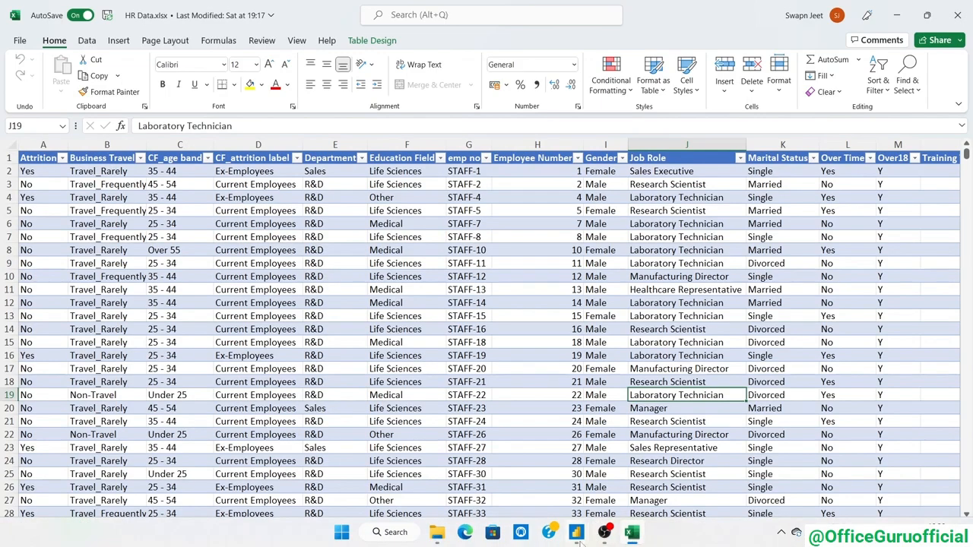
Switch to the Untitled report in Power BI Desktop and try to import the HR Data.xlsx workbook from the Desktop folder.
left_click(621, 490)
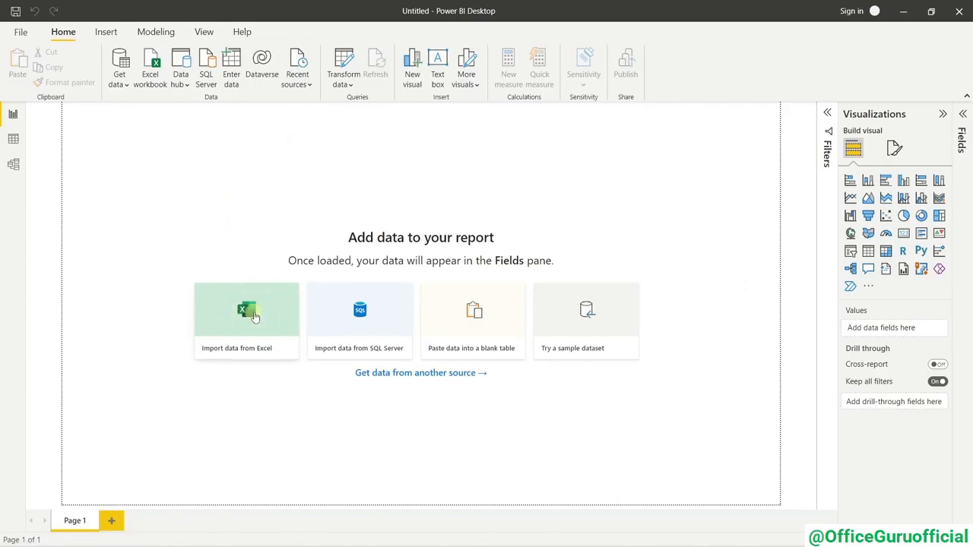
left_click(119, 82)
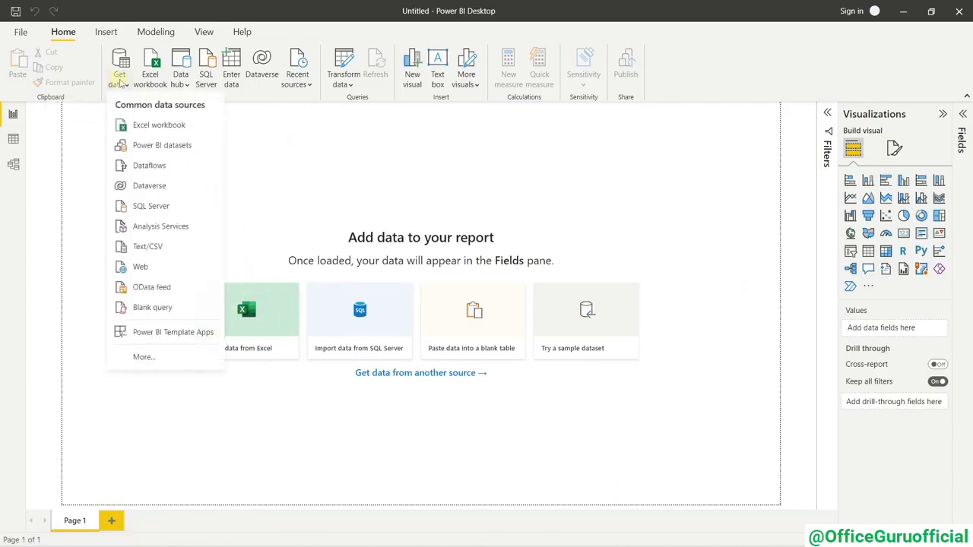
left_click(131, 124)
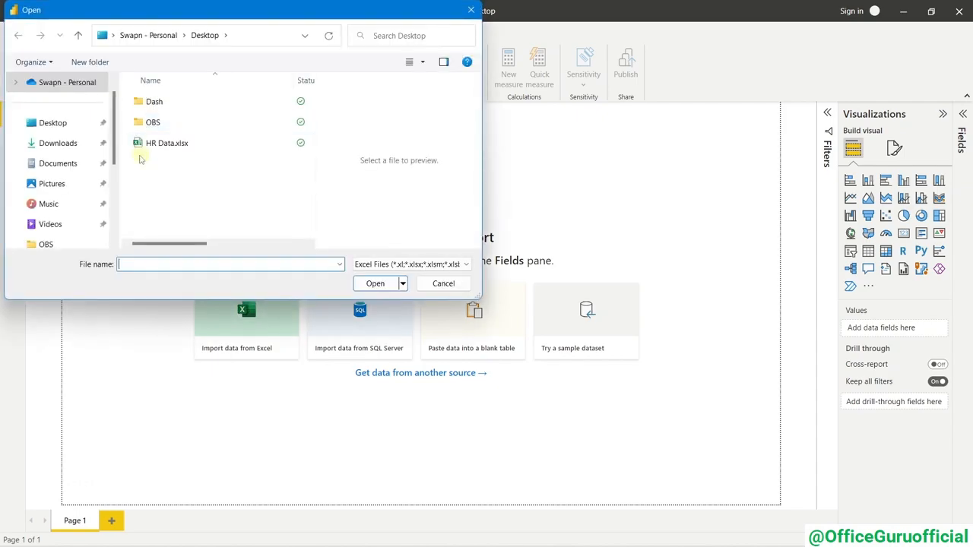
left_click(166, 144)
left_click(359, 283)
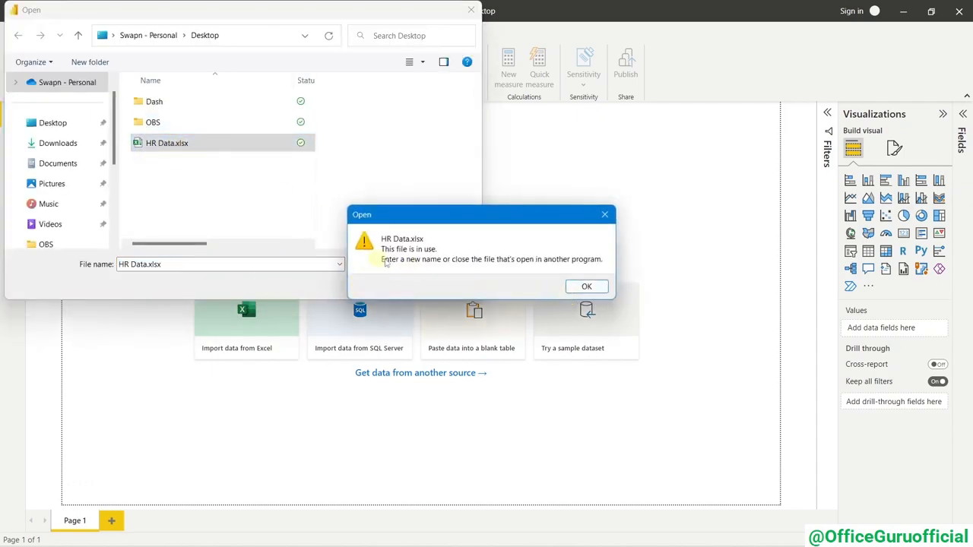
left_click(584, 286)
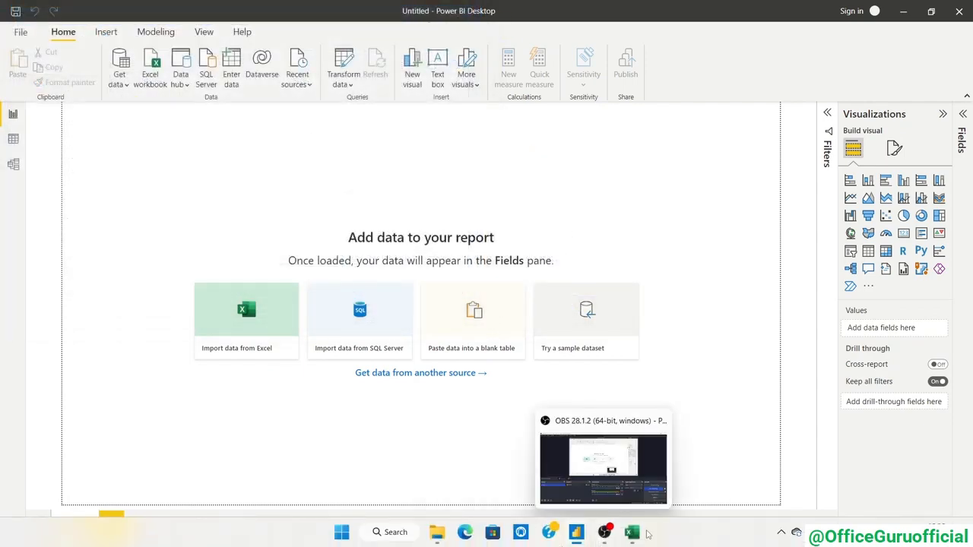
Close HR Data.xlsx in Excel, and open it as an Excel workbook data source in Power BI Desktop.
left_click(630, 542)
left_click(958, 15)
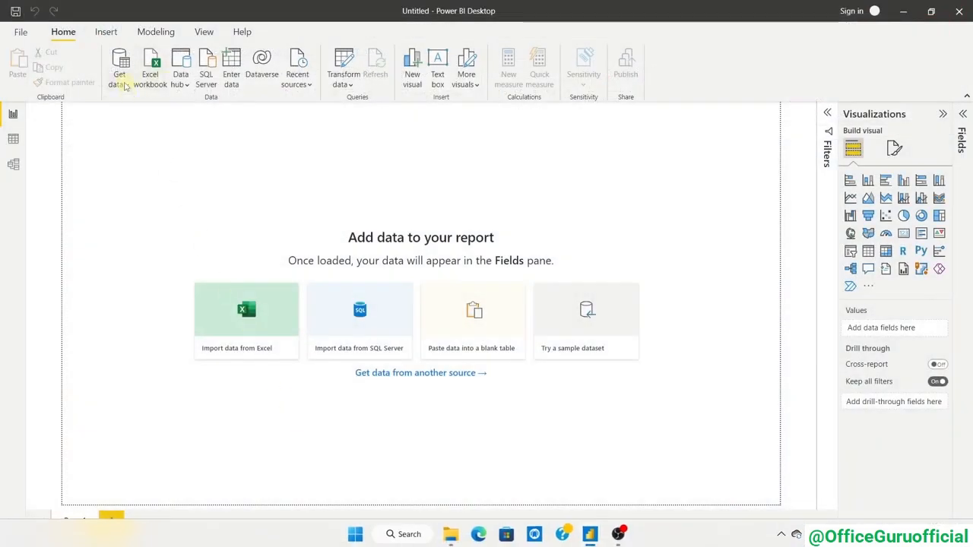
left_click(127, 86)
left_click(145, 130)
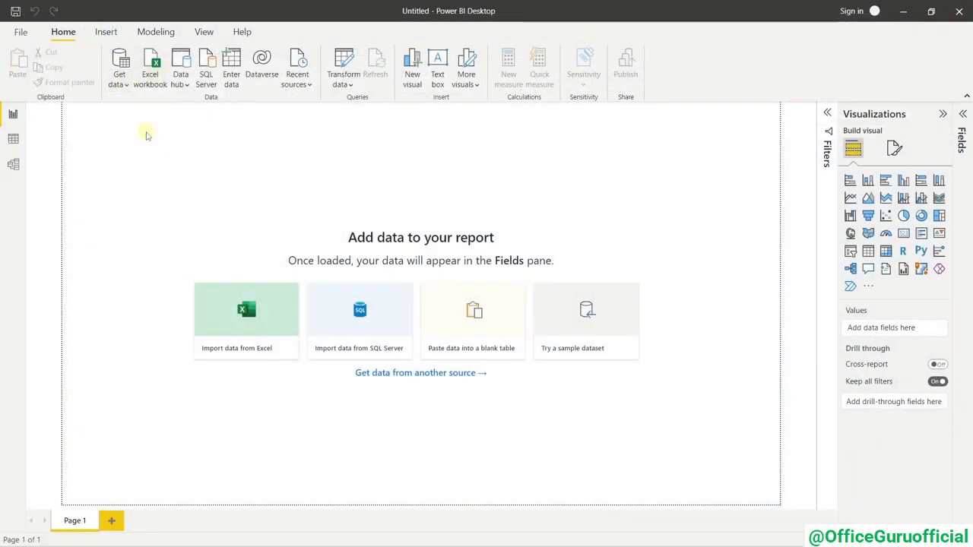
left_click(169, 145)
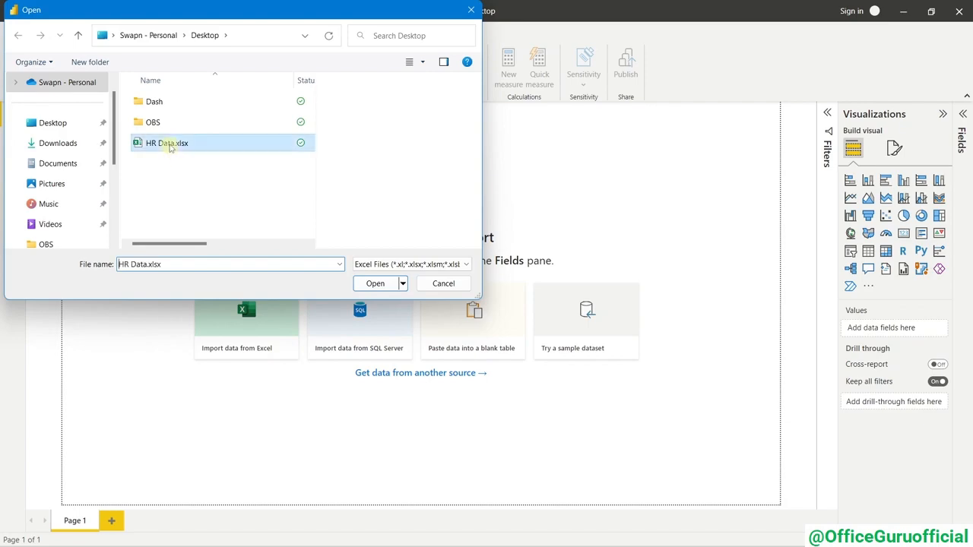
left_click(372, 283)
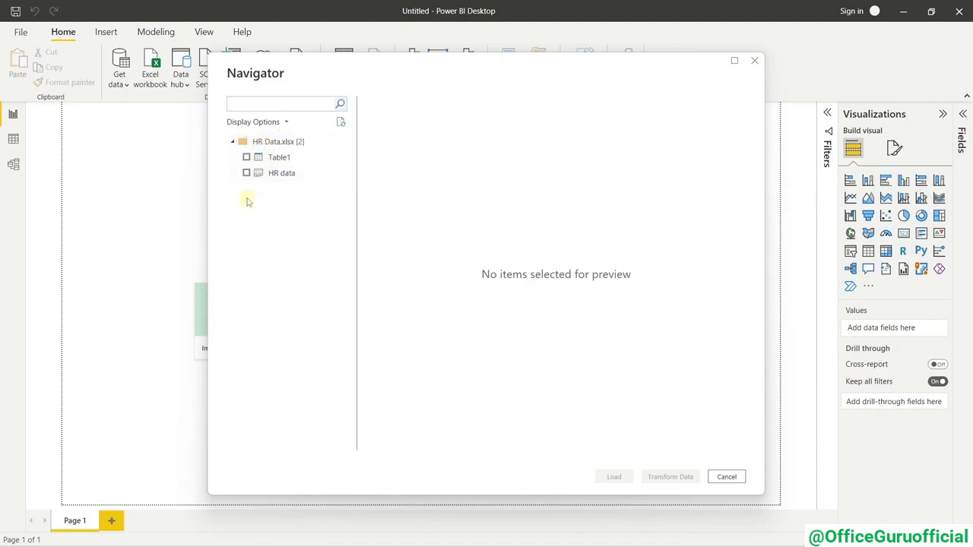
Select the HR data sheet in the Navigator, look through its preview columns and load it into the report.
left_click(247, 175)
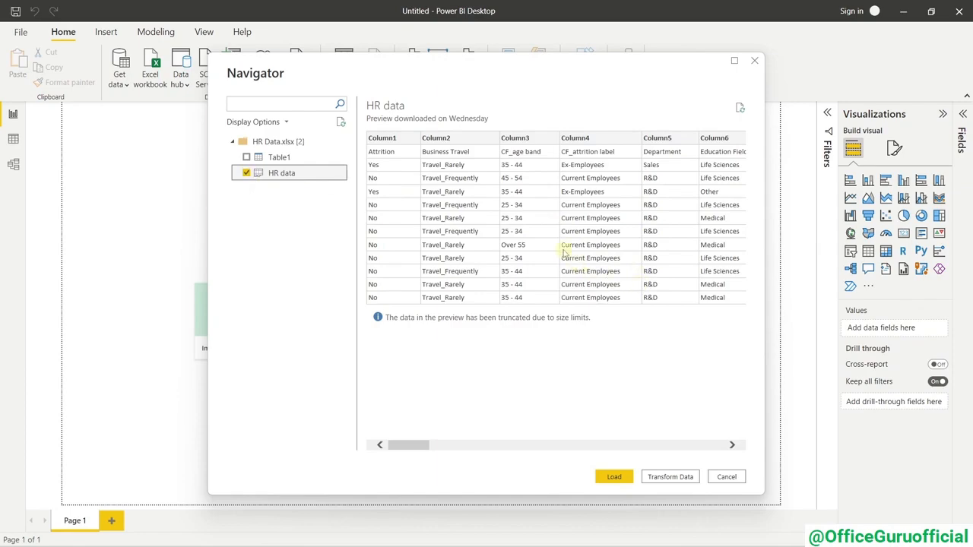
left_click_drag(403, 445, 545, 446)
left_click(614, 476)
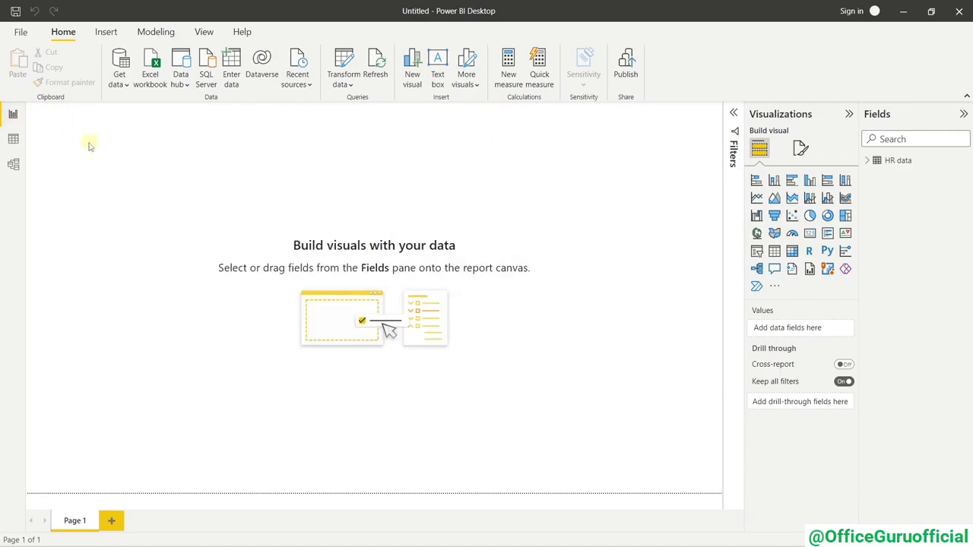
Examine the column names and rows of the loaded HR data table in Data view, and return to the report canvas.
left_click(12, 140)
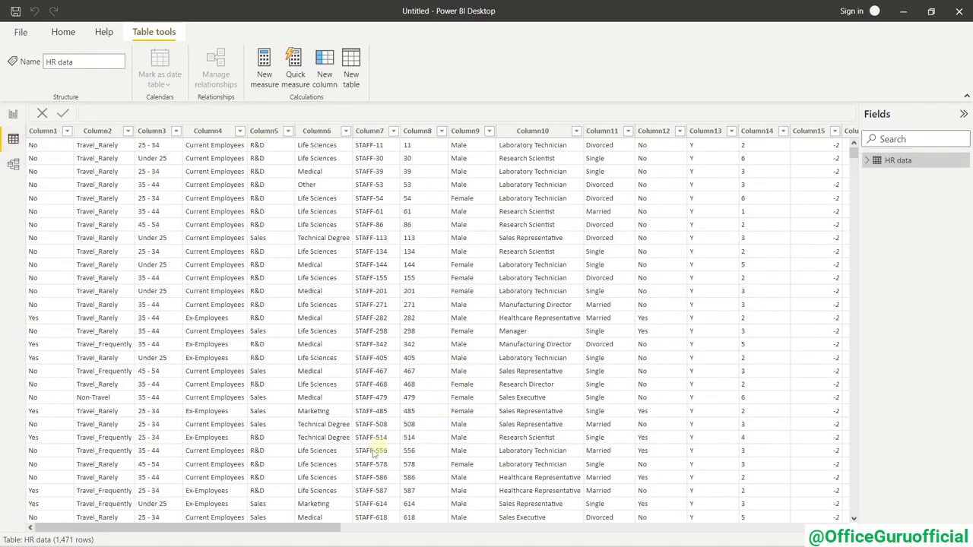
left_click_drag(293, 529, 114, 530)
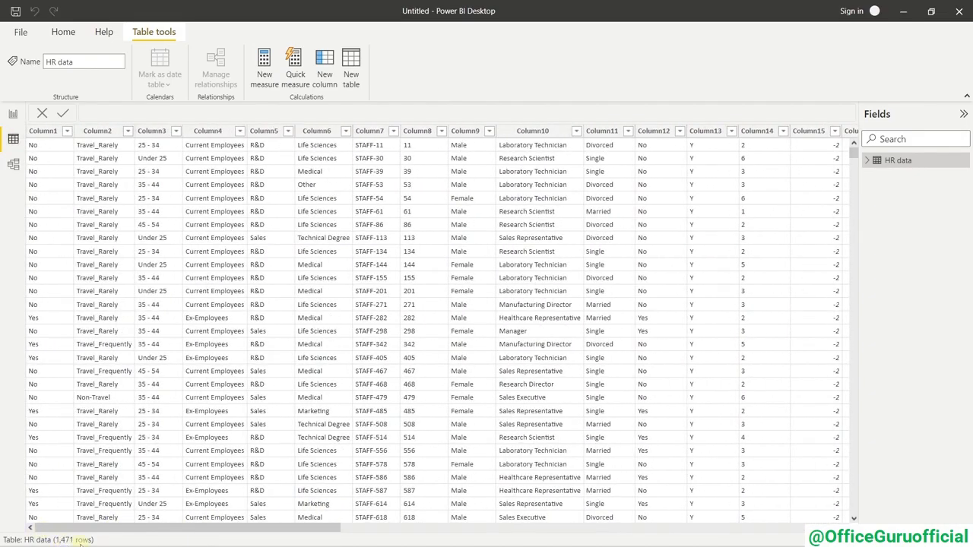
mouse_move(107, 546)
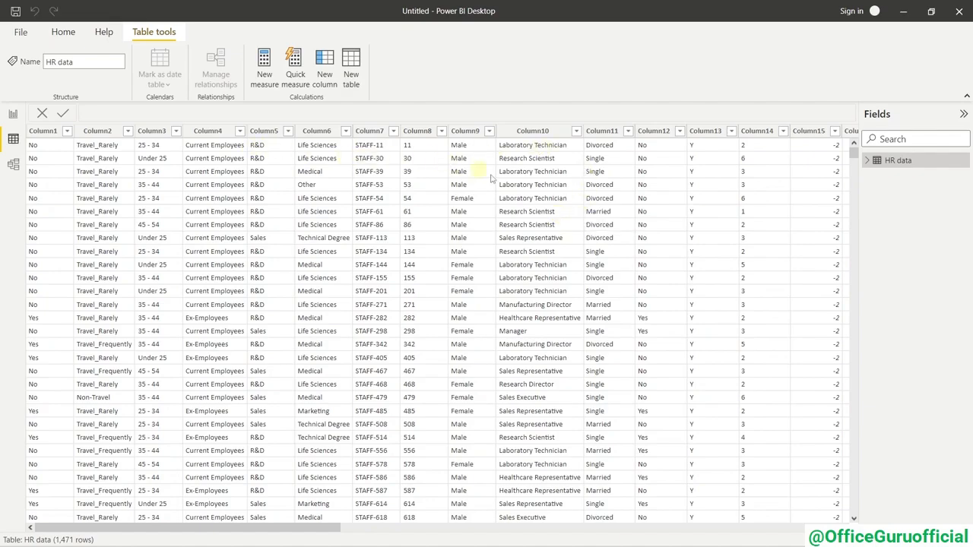
left_click_drag(308, 528, 202, 525)
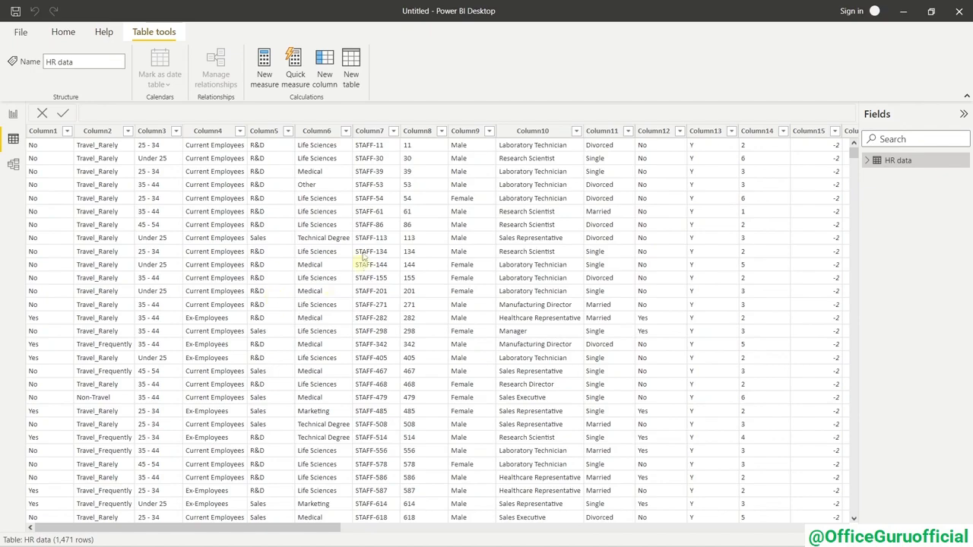
left_click(13, 114)
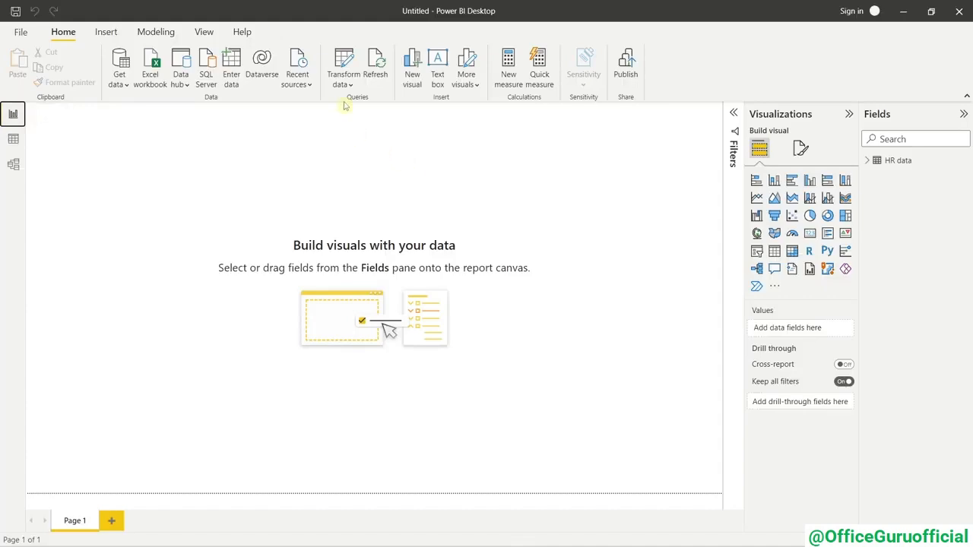
Use the first row as headers for the HR data query in Power Query Editor, and apply the changes to the report.
left_click(343, 63)
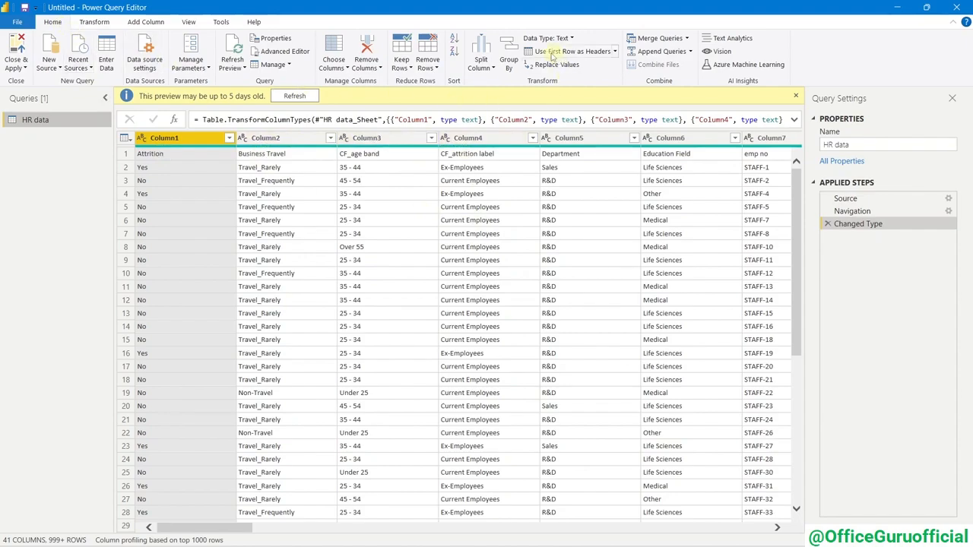
left_click(584, 53)
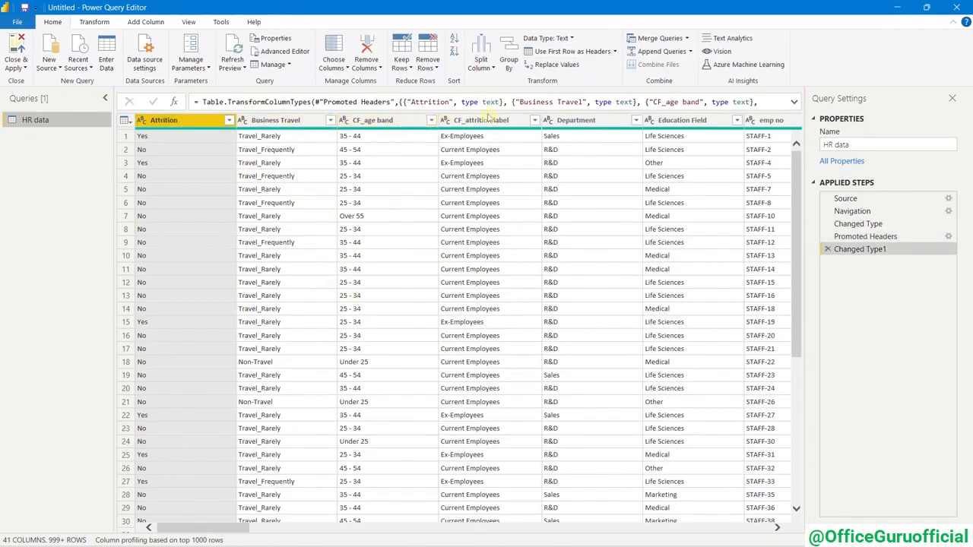
left_click_drag(202, 529, 148, 480)
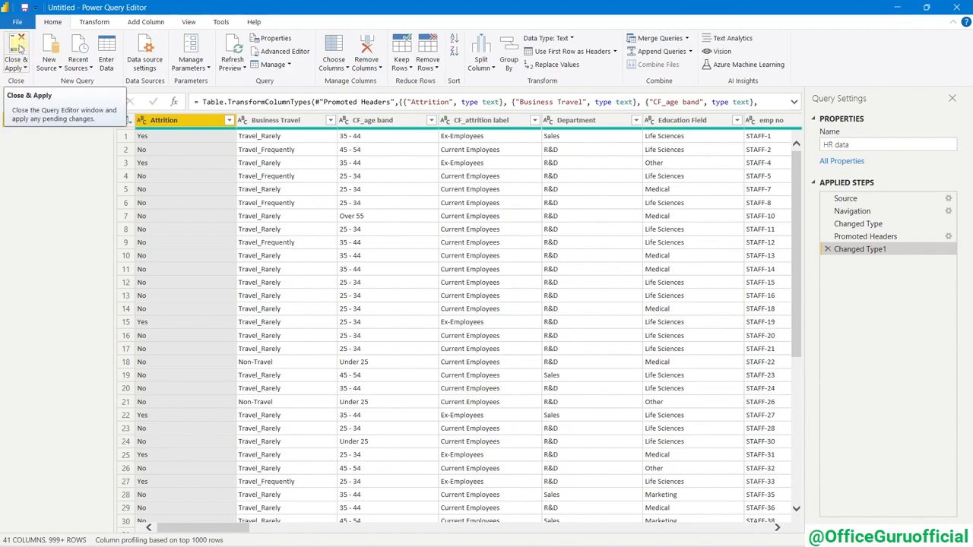
left_click(19, 48)
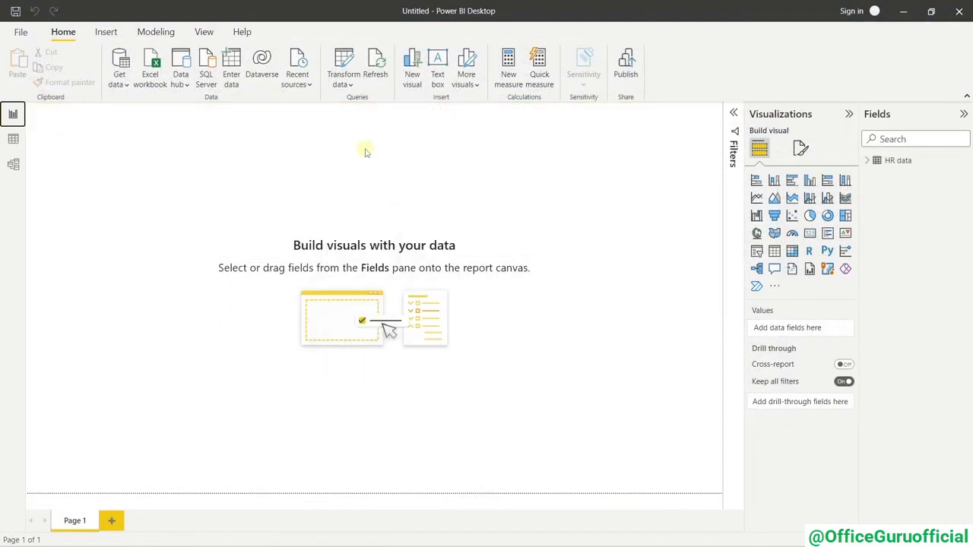
Check the promoted column headers of the HR data table in Data view, and return to the report canvas.
left_click(15, 141)
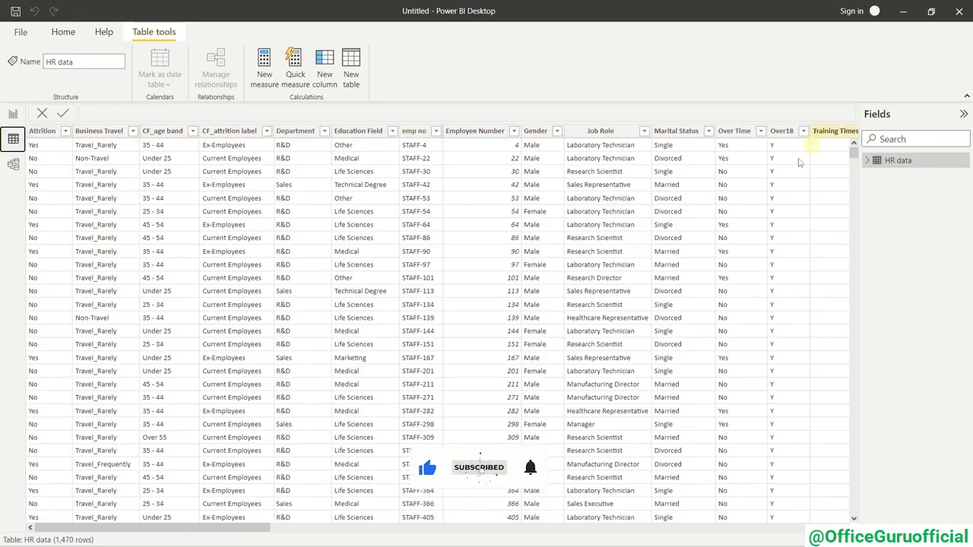
left_click_drag(215, 524, 125, 498)
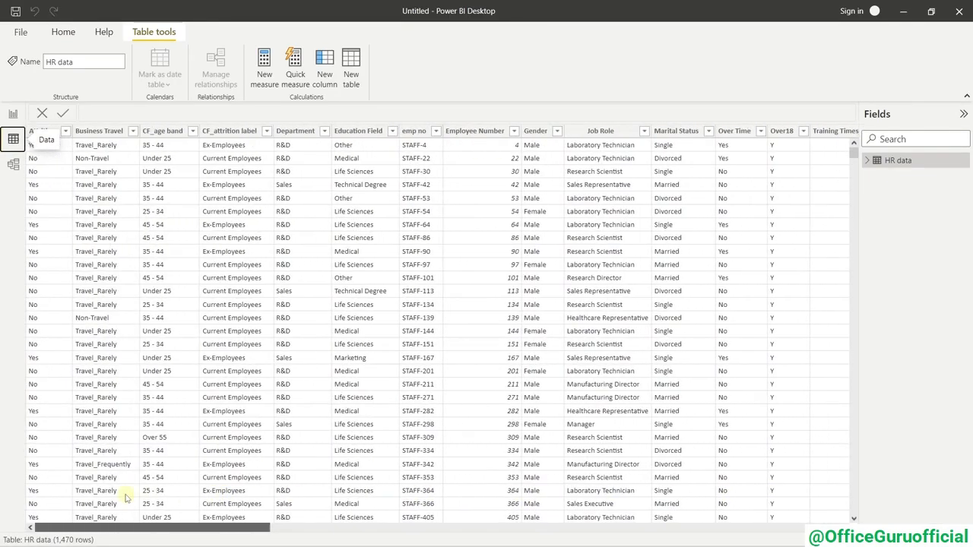
left_click(12, 114)
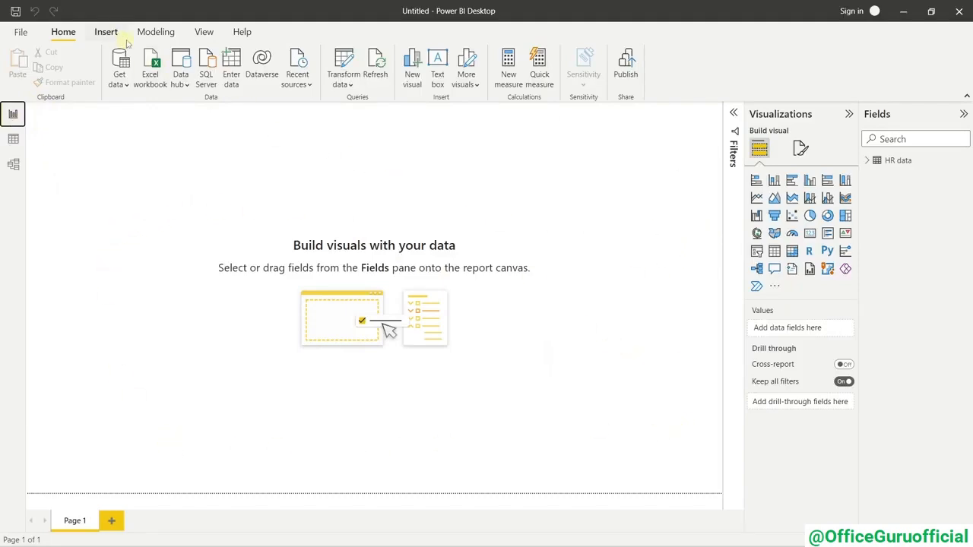
left_click(203, 32)
left_click(330, 79)
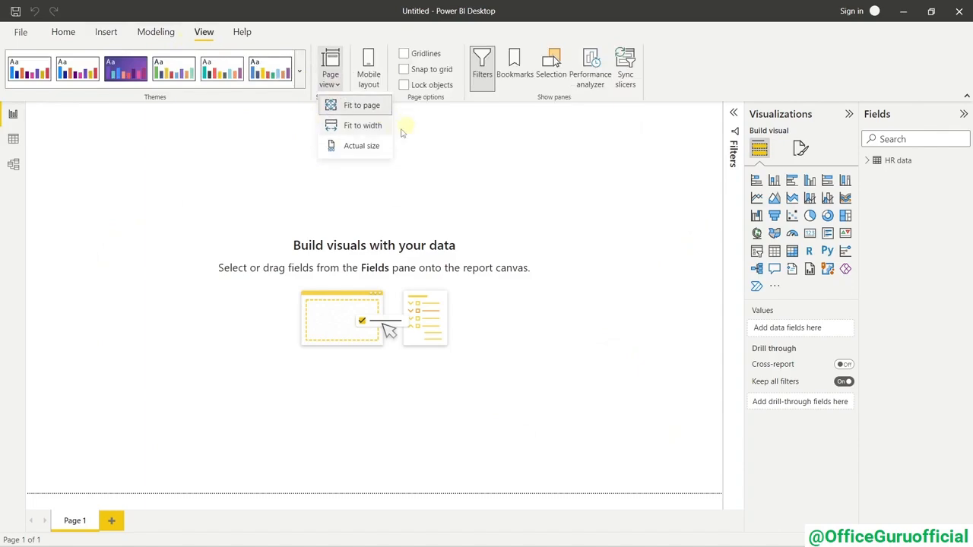
left_click(438, 148)
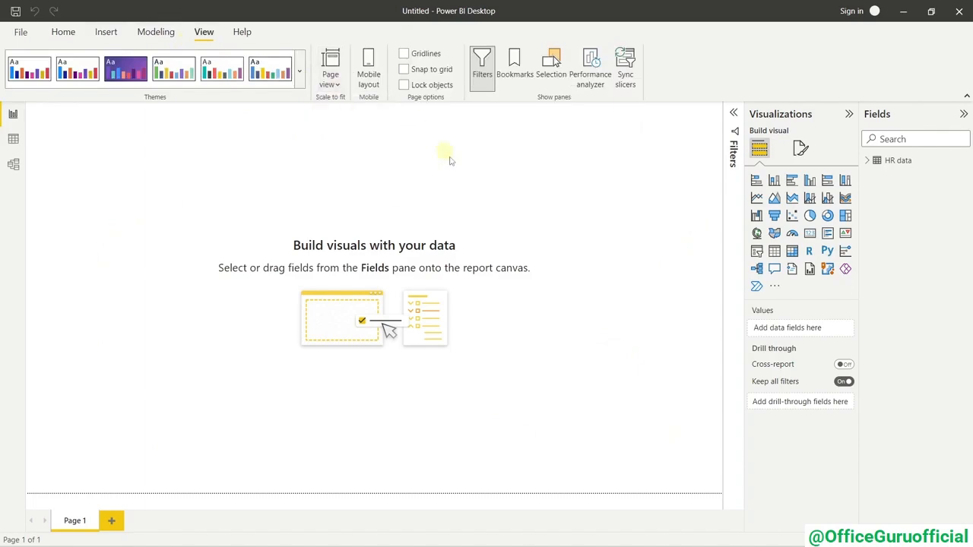
Collapse the Visualizations and Fields panes, expand the Filters and Visualizations panes, and examine the options for getting more visuals.
left_click(848, 114)
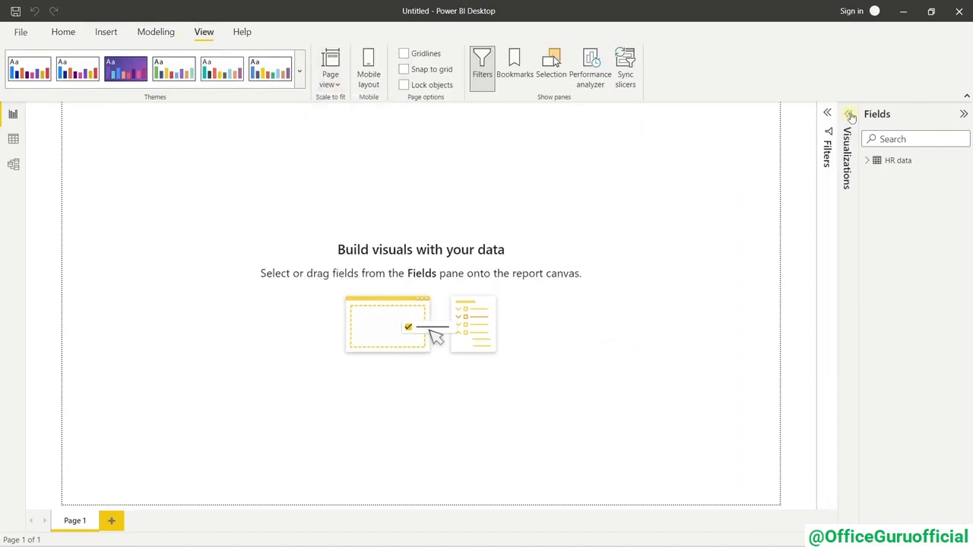
left_click(963, 114)
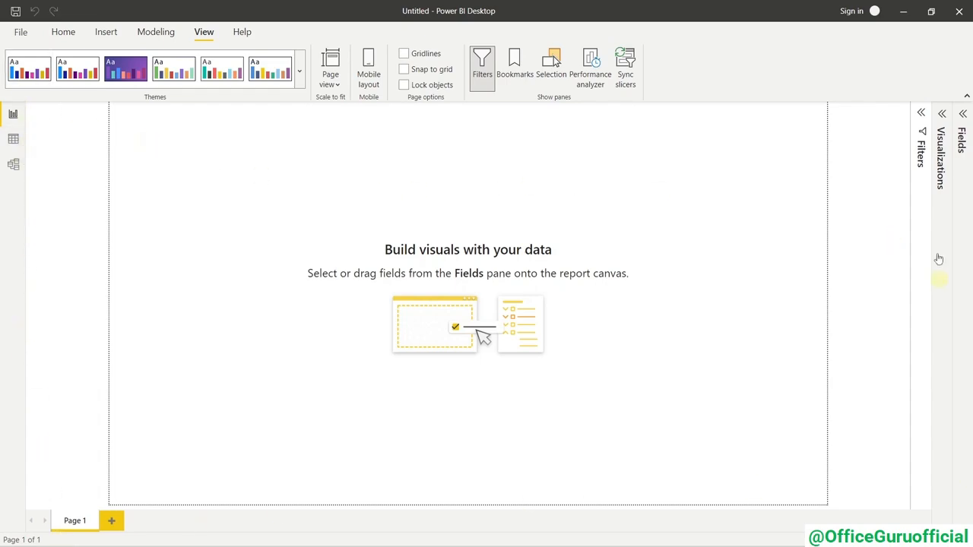
left_click(919, 116)
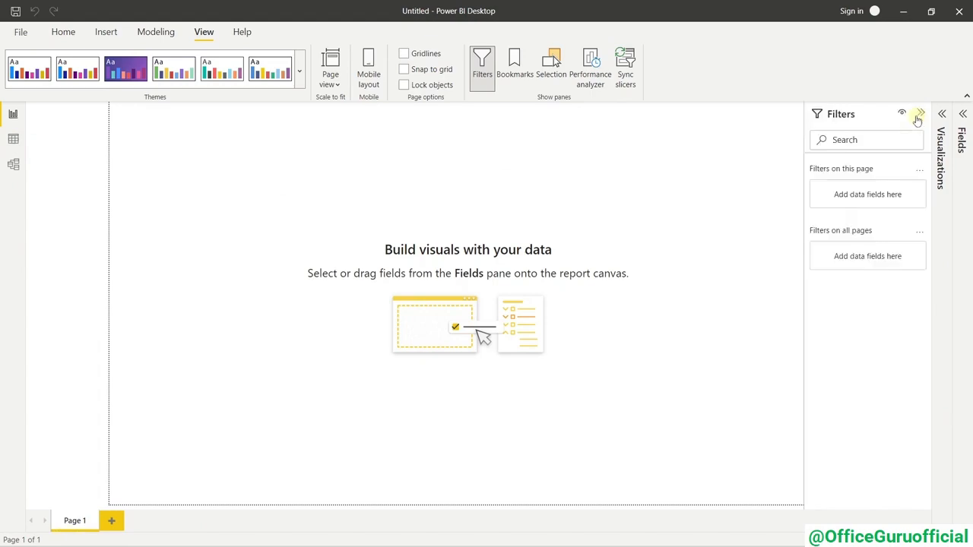
left_click(942, 115)
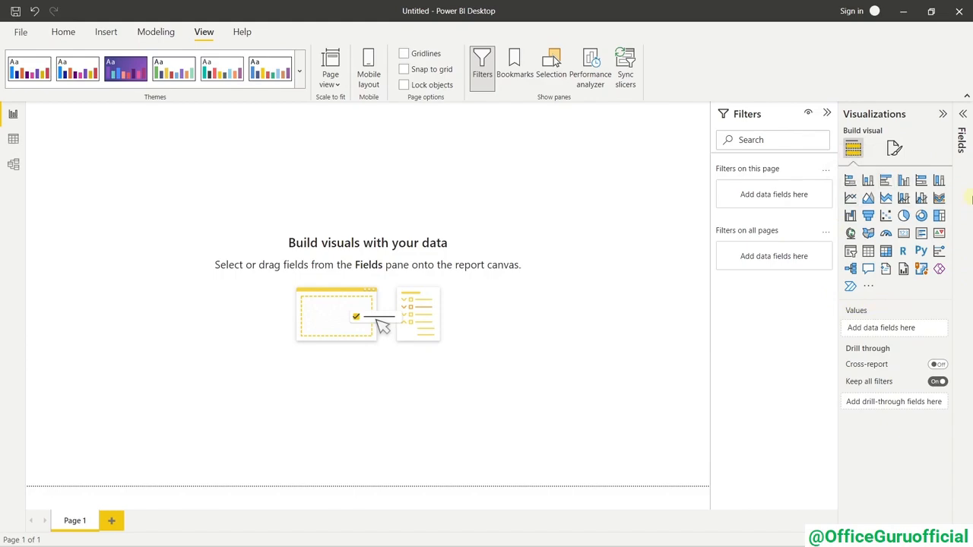
left_click(869, 286)
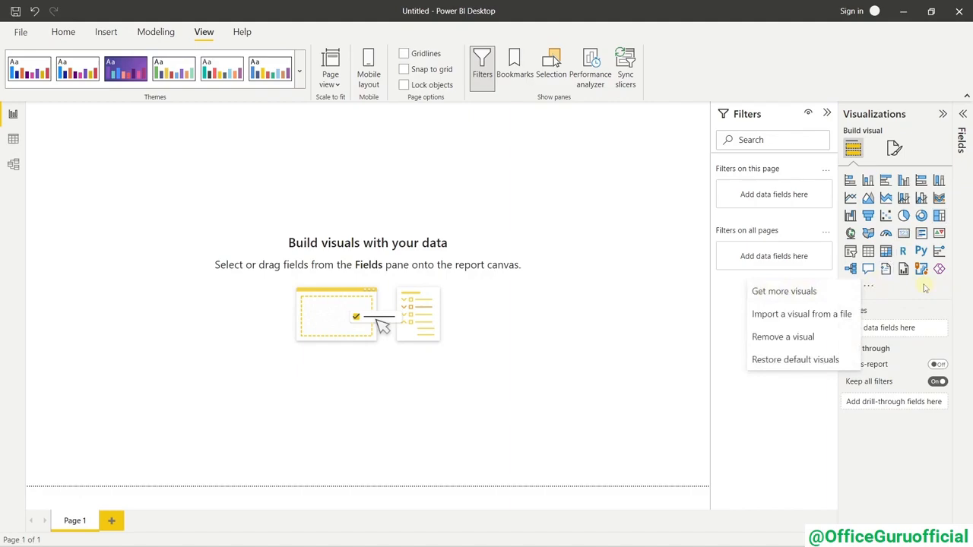
key("Escape")
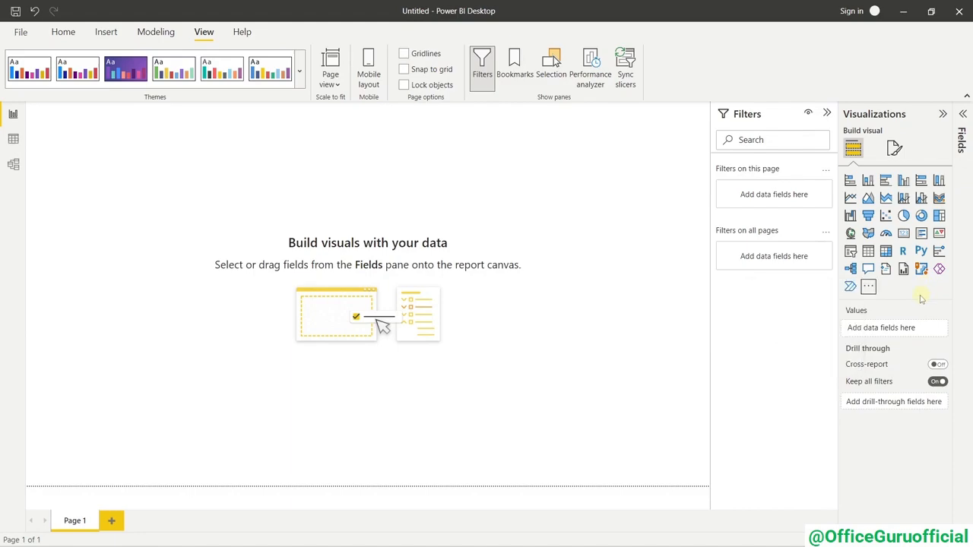
Insert a card visual near the page's upper-left corner and fill it with the Employee Count field from HR data.
left_click(904, 235)
left_click_drag(145, 130, 160, 149)
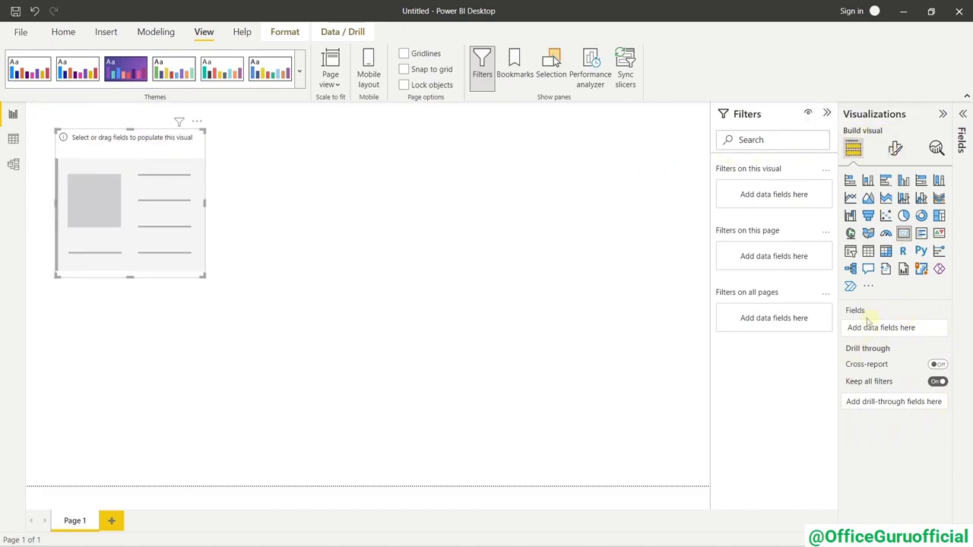
left_click(964, 114)
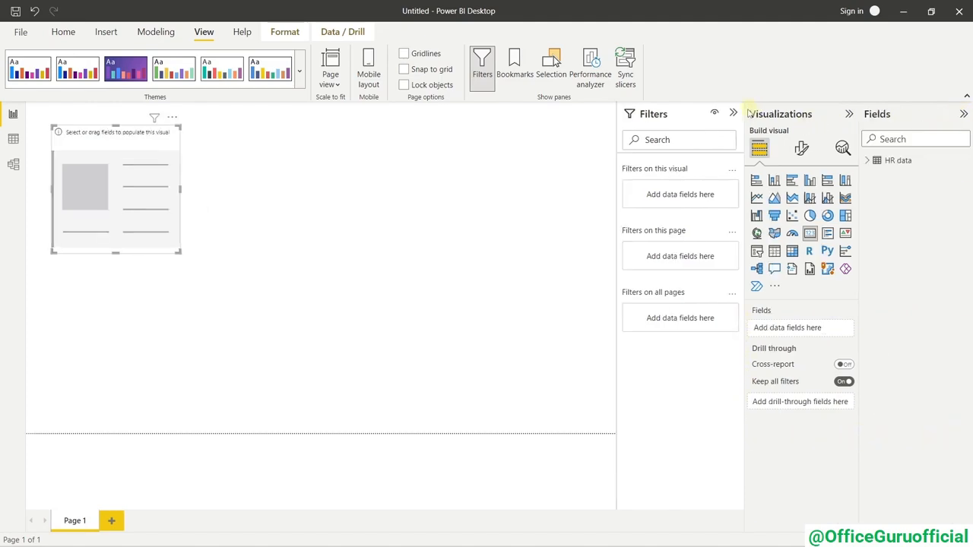
left_click(868, 160)
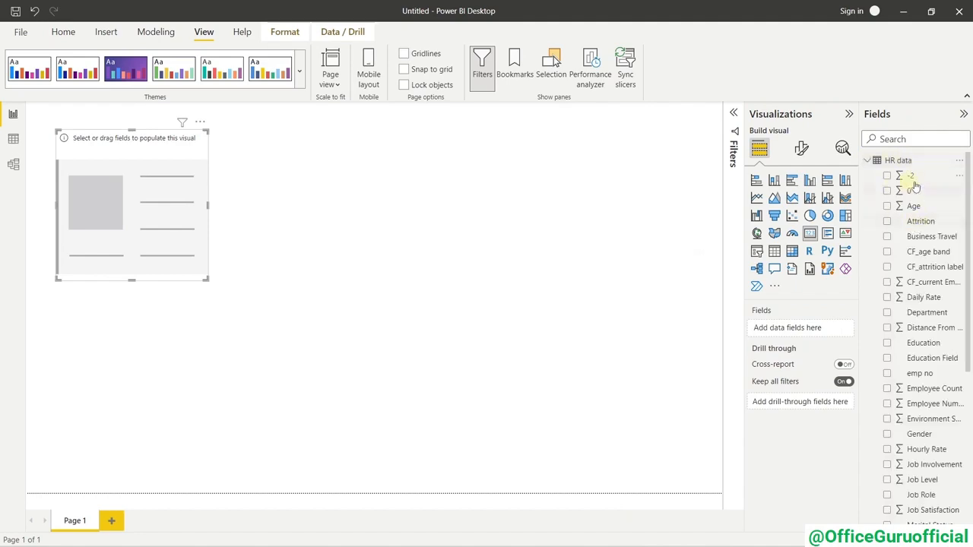
scroll(929, 391, "down", 5)
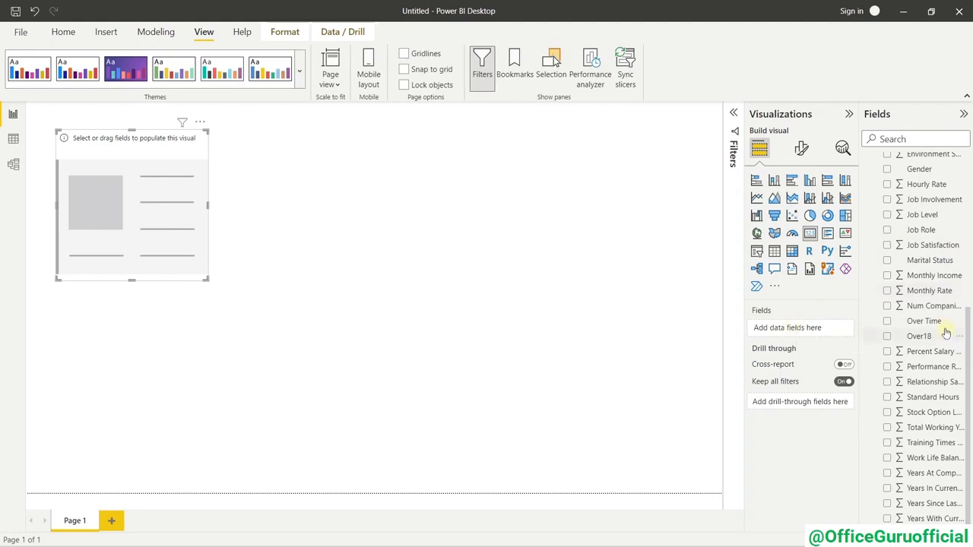
scroll(945, 332, "up", 5)
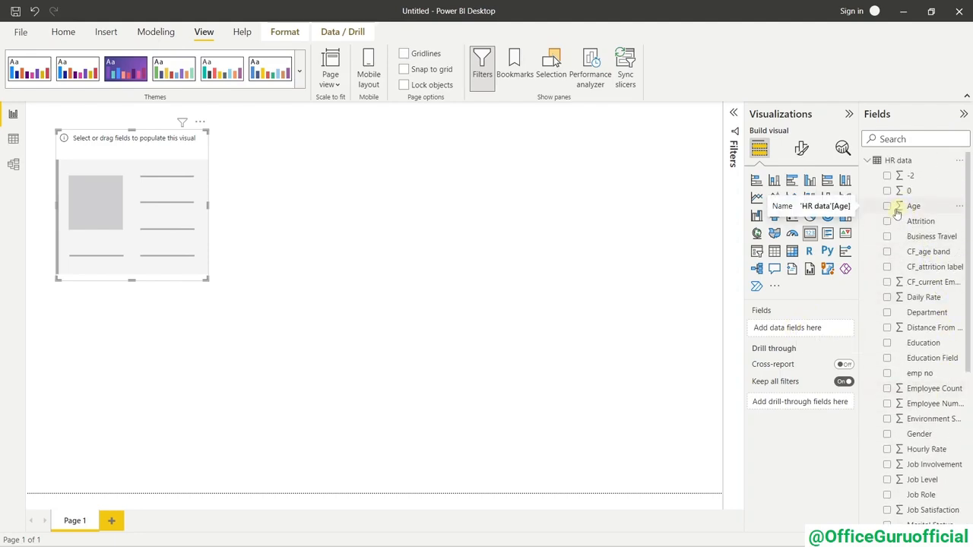
scroll(939, 232, "down", 1)
scroll(939, 231, "down", 3)
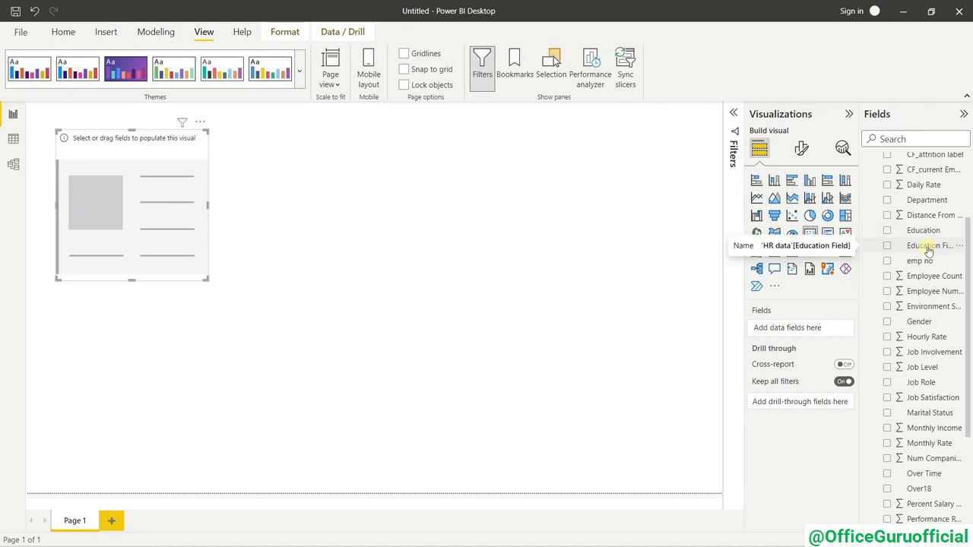
scroll(929, 251, "down", 5)
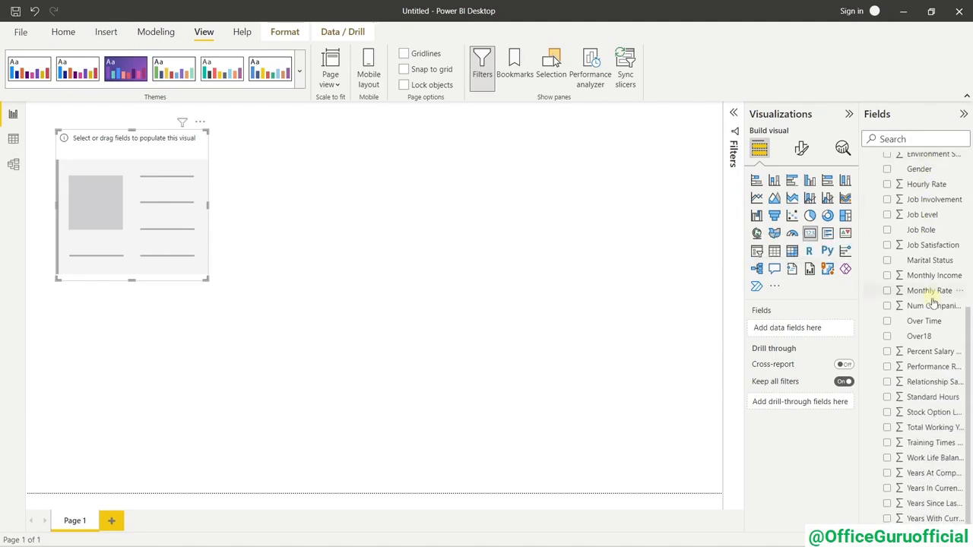
scroll(922, 292, "up", 6)
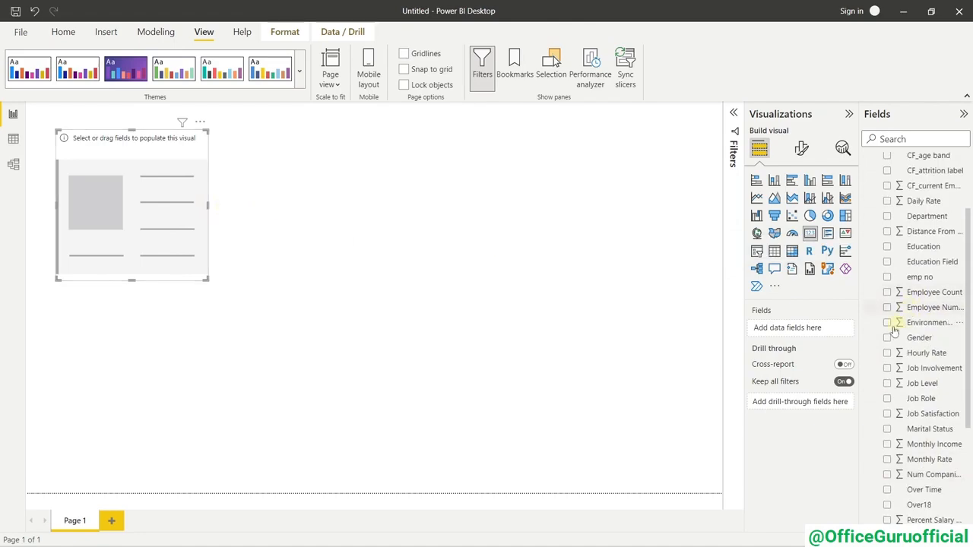
scroll(901, 332, "down", 1)
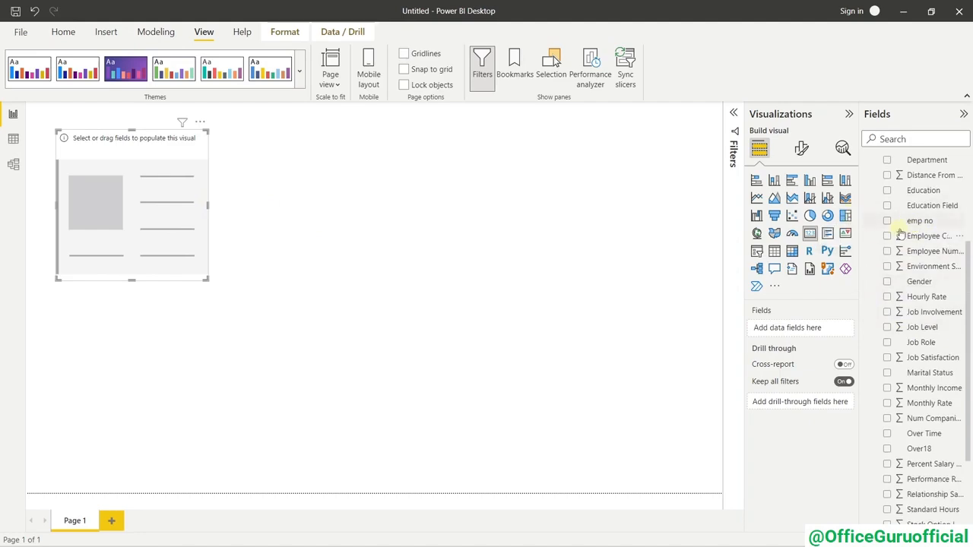
left_click_drag(916, 236, 799, 328)
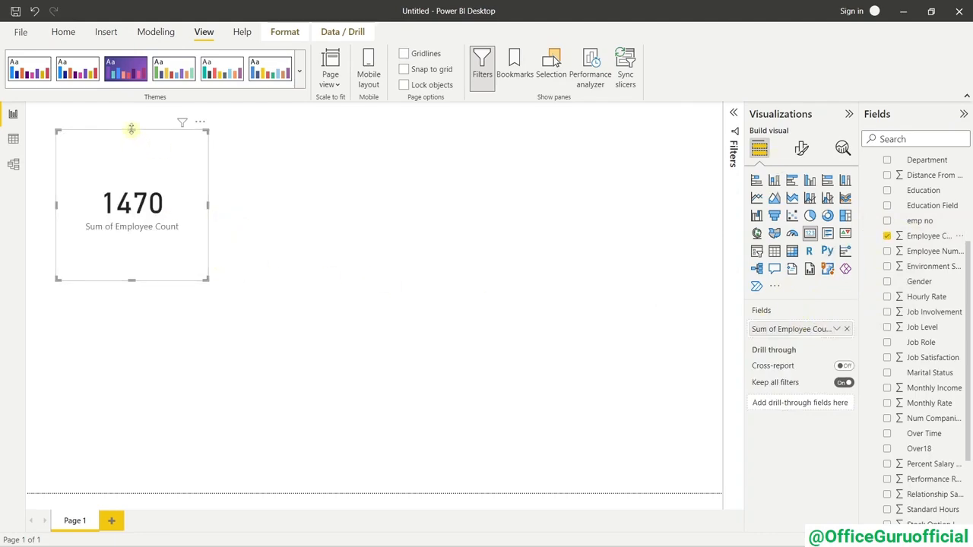
Reduce the employee count card's height to about half and move it close to the page's left edge.
left_click_drag(130, 127, 120, 155)
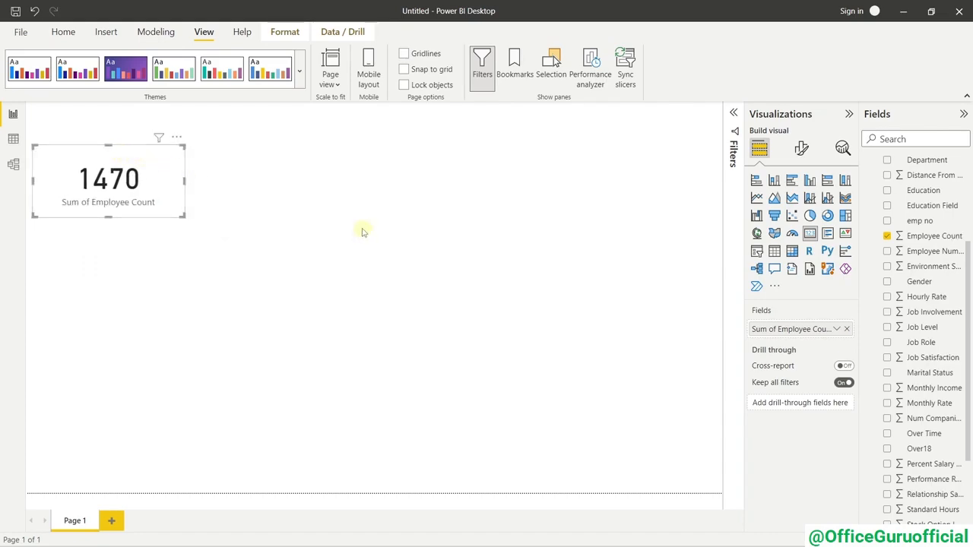
left_click(405, 251)
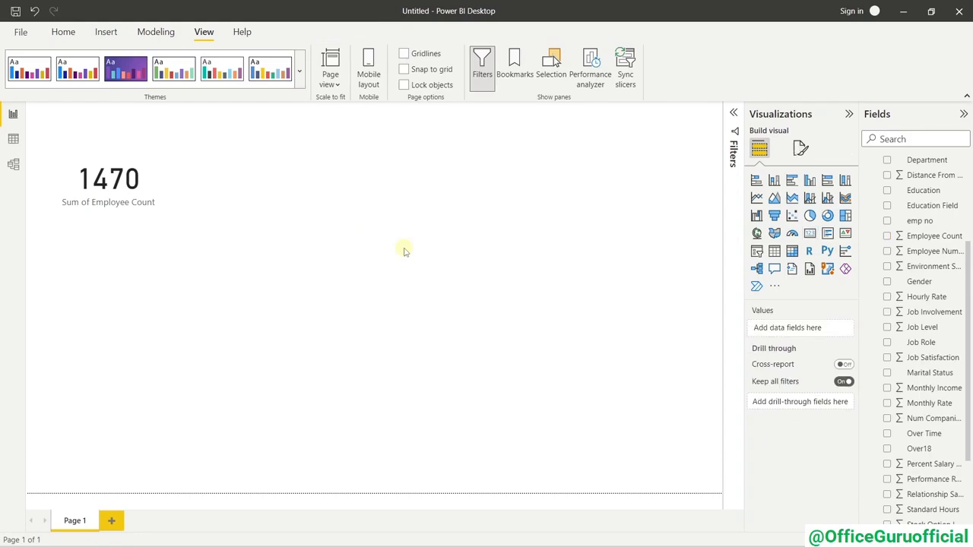
Add a second page to the report and return to the employee count card on Page 1.
left_click(111, 521)
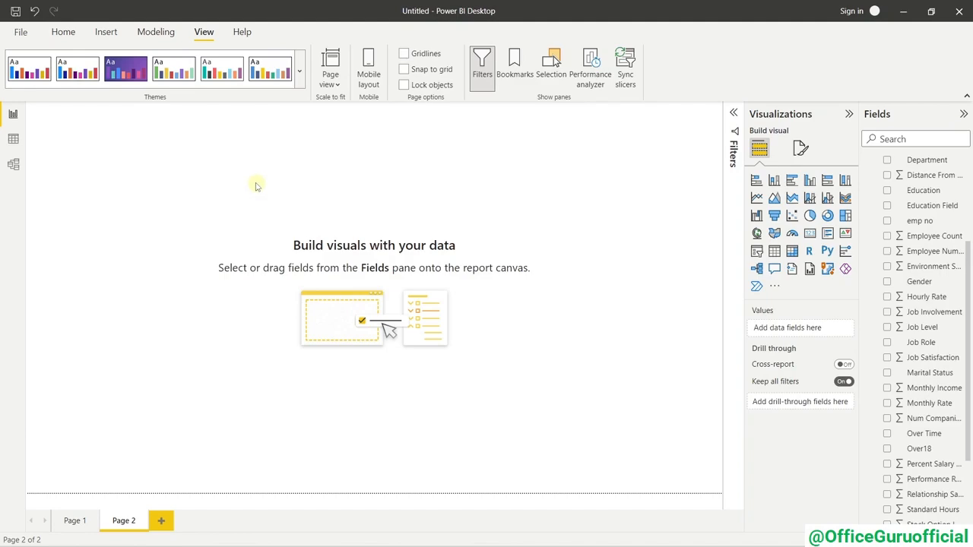
left_click(87, 524)
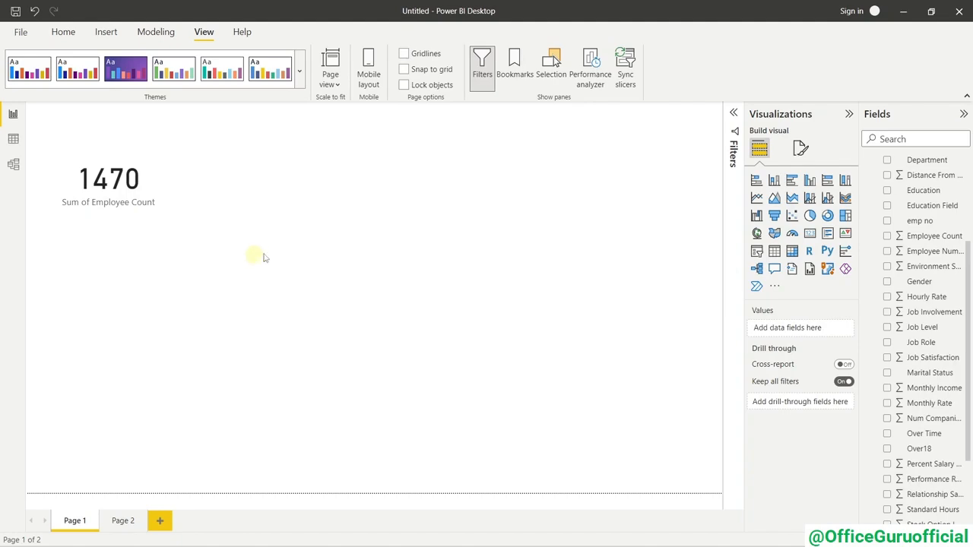
left_click(147, 185)
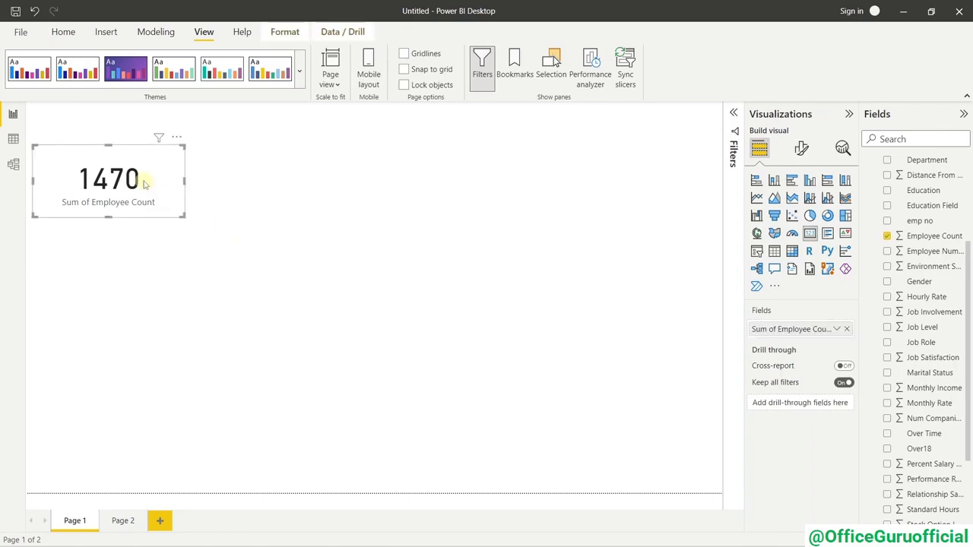
Set the picture Gradient Background.webp from the Desktop as the canvas background image of Page 1.
left_click(239, 196)
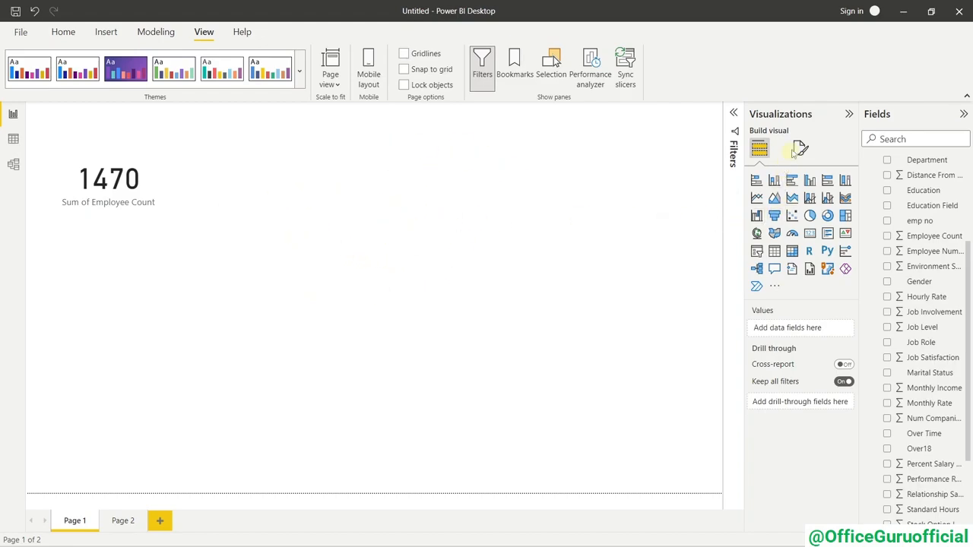
left_click(805, 148)
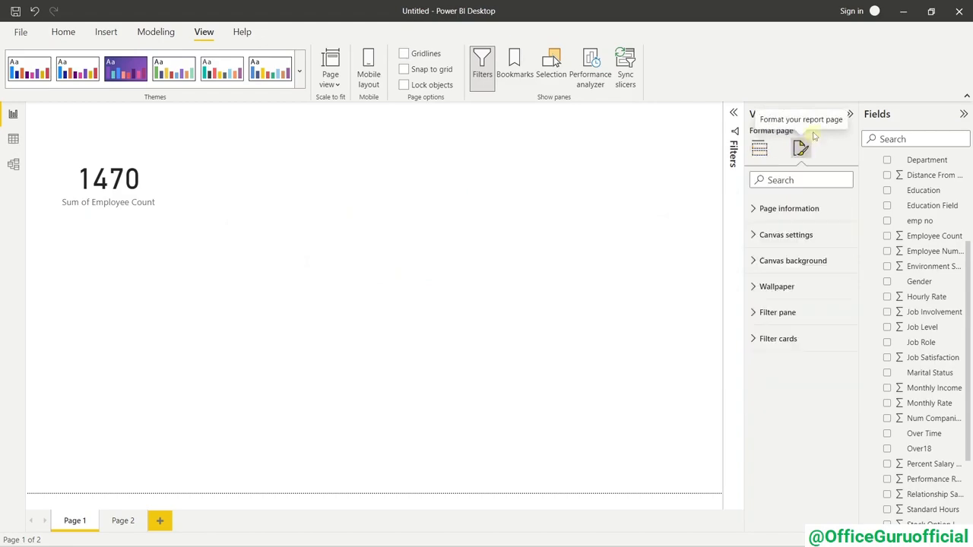
left_click(755, 261)
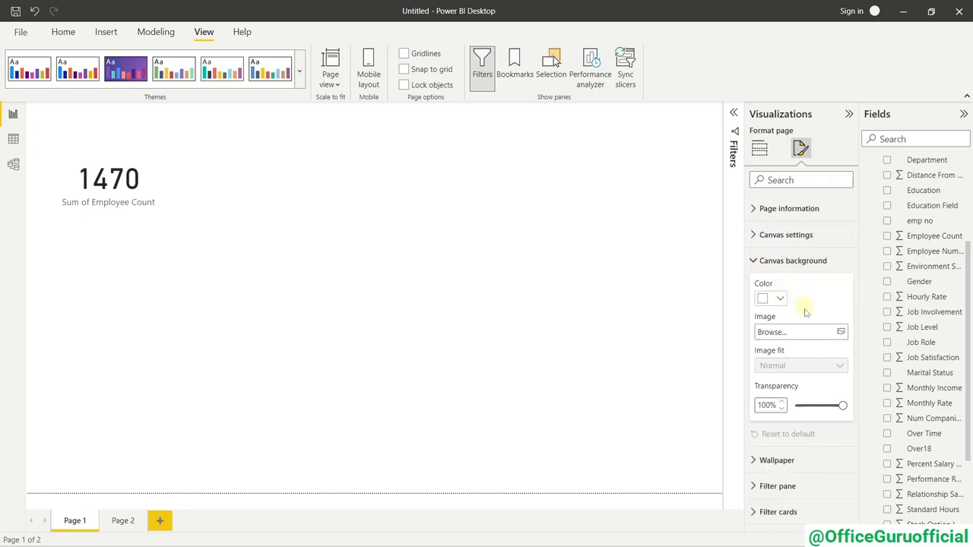
left_click(841, 331)
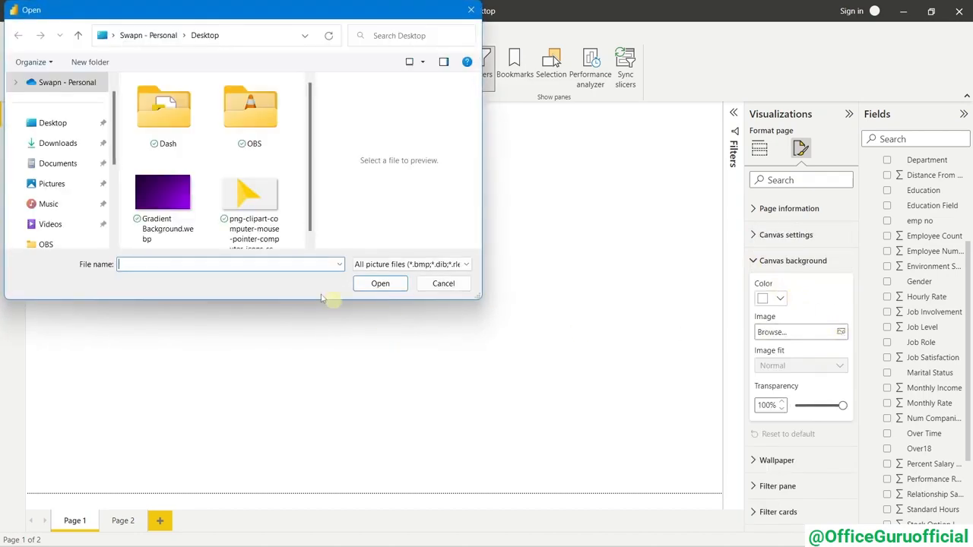
left_click(172, 206)
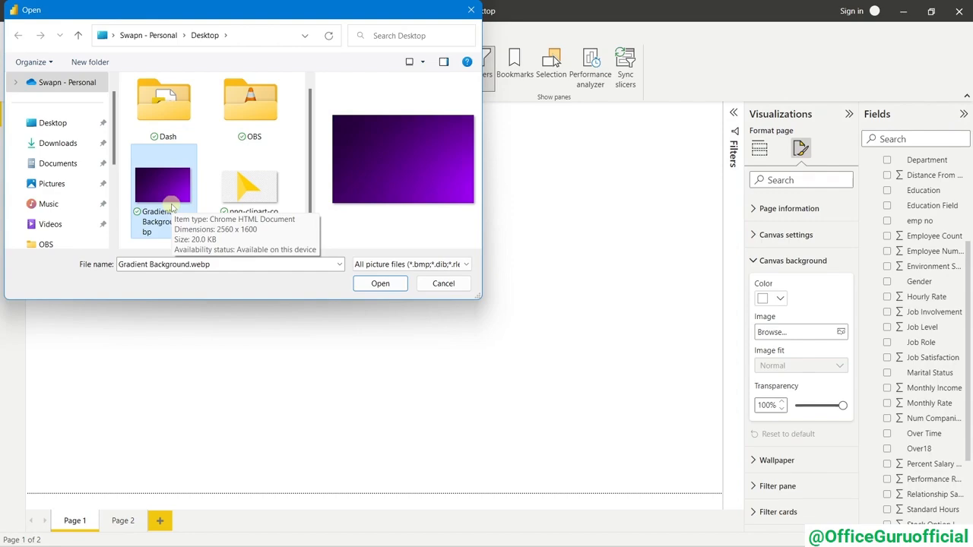
left_click(397, 283)
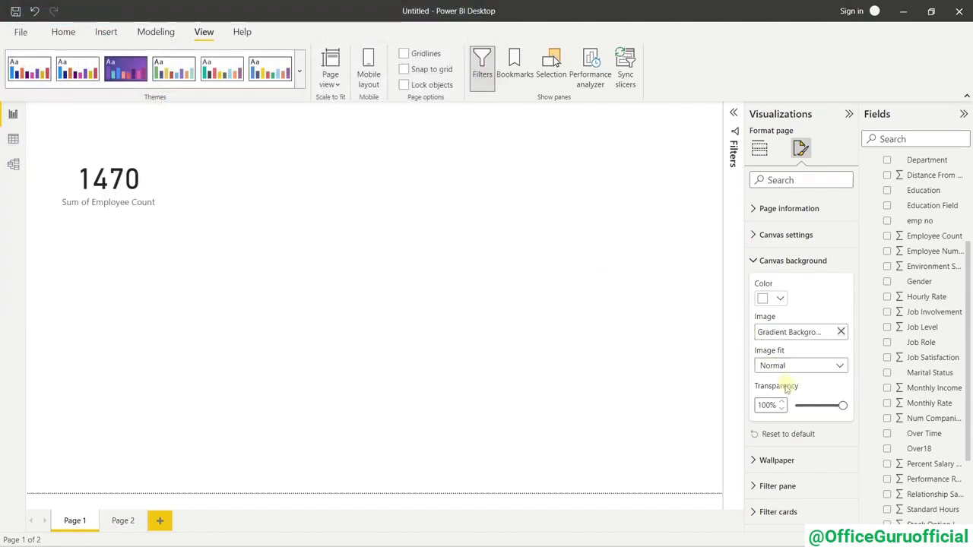
Set the canvas background's transparency to 8% and its image fit to Fit.
left_click(767, 405)
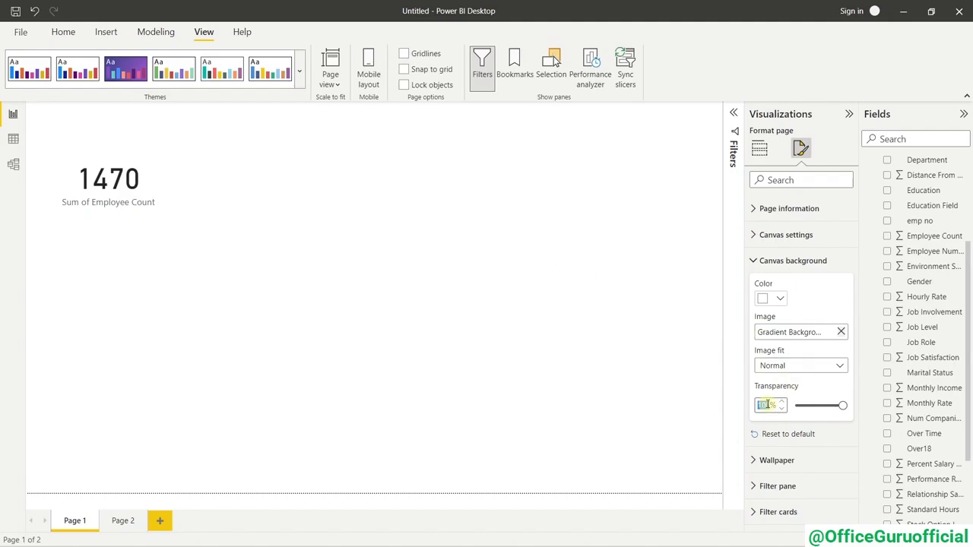
type("0")
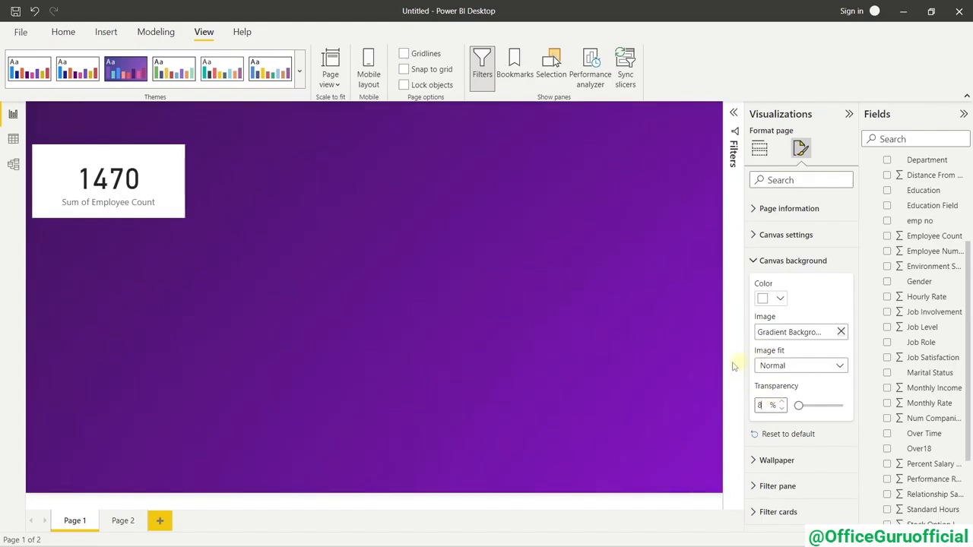
left_click(765, 367)
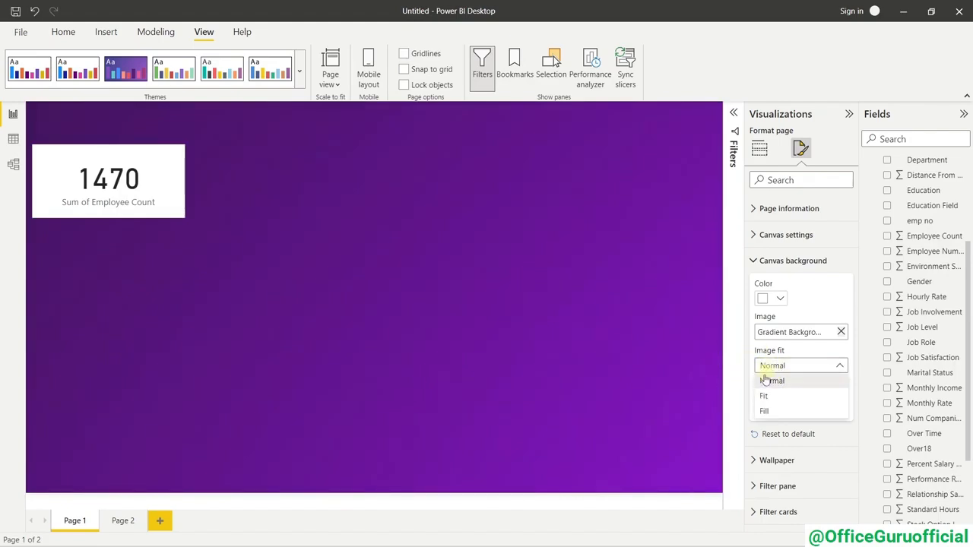
left_click(765, 398)
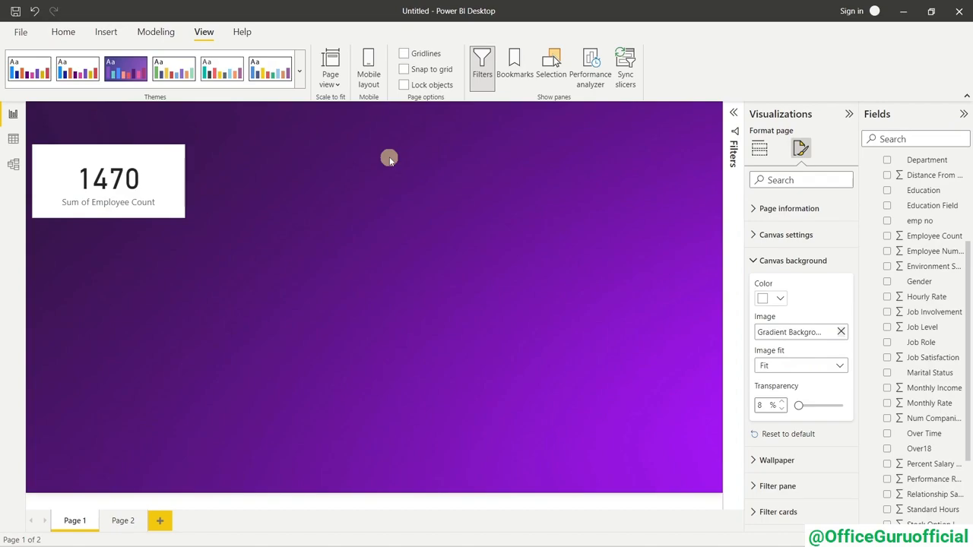
left_click(601, 211)
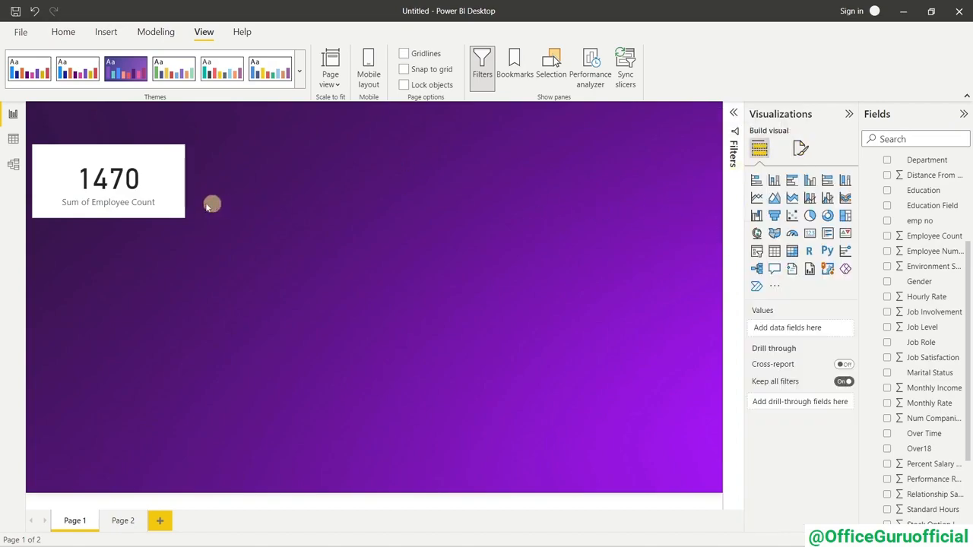
left_click(173, 175)
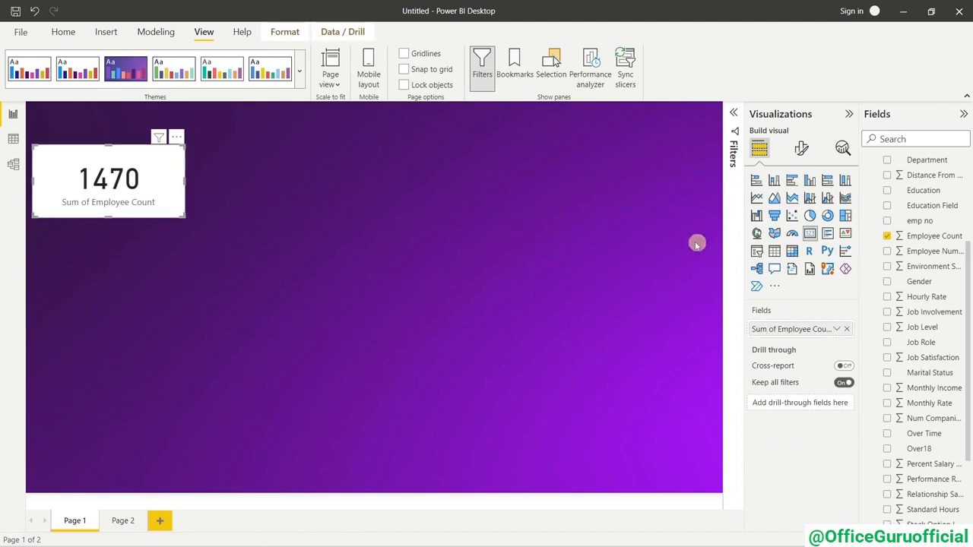
left_click(352, 248)
left_click(804, 152)
left_click(333, 308)
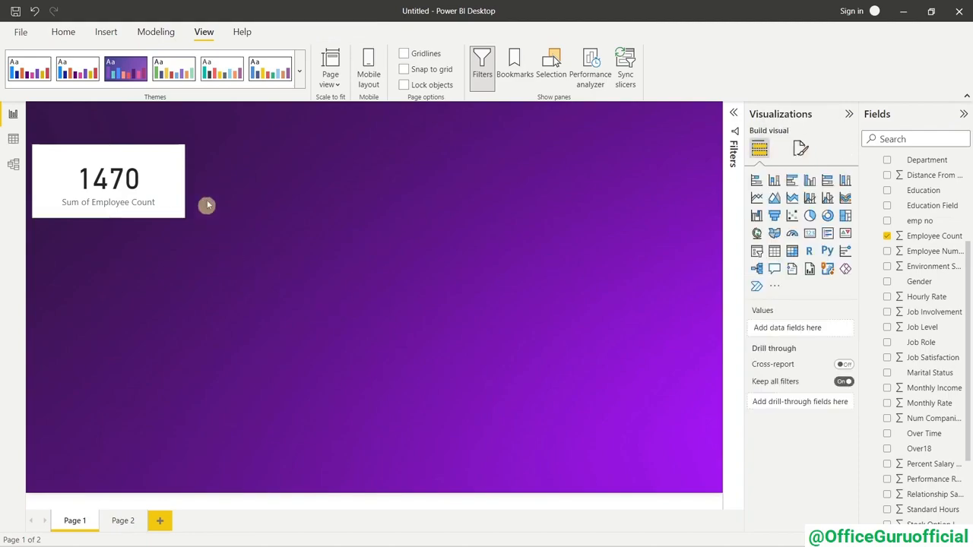
Turn off the category label beneath the value on the employee count card.
left_click(160, 171)
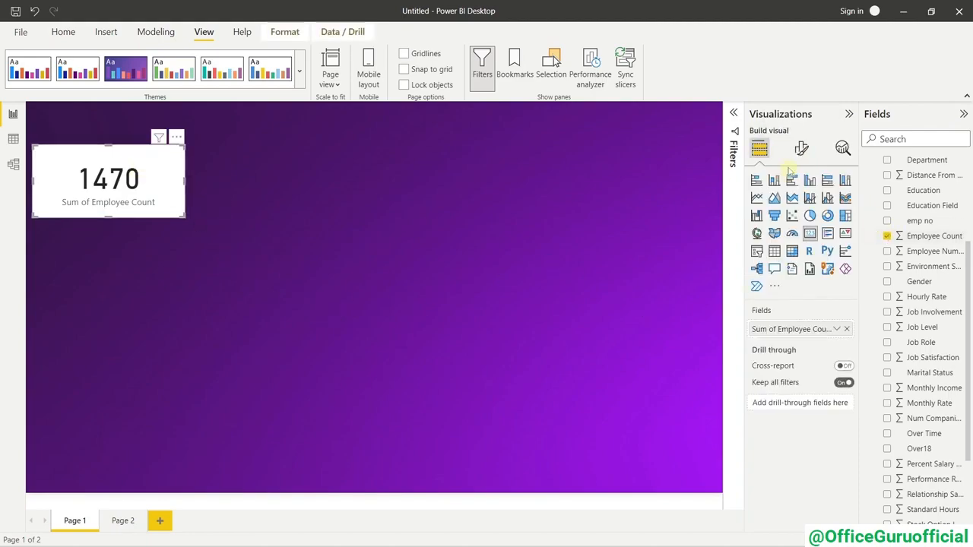
left_click(809, 151)
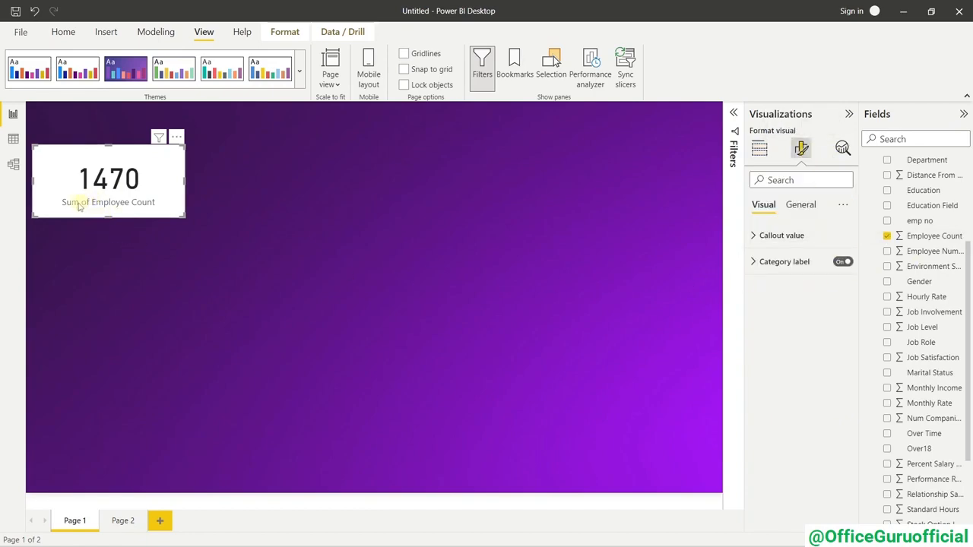
left_click(843, 261)
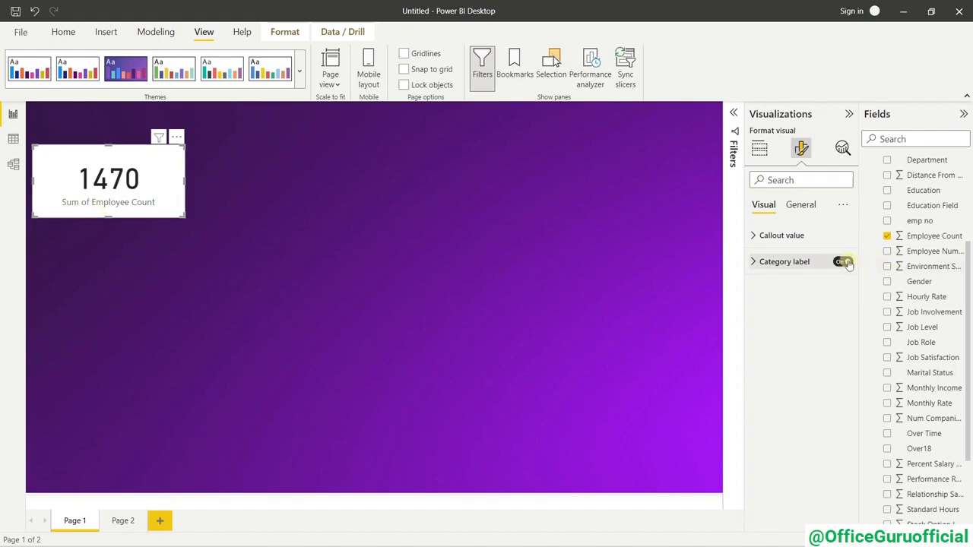
Turn on the employee count card's title with the text Overall Employees and center it horizontally.
left_click(812, 204)
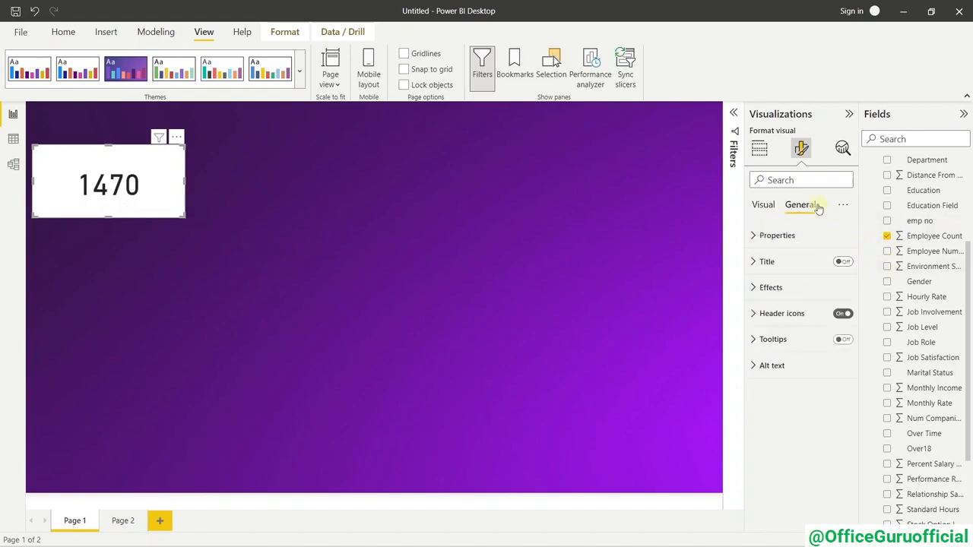
left_click(779, 263)
left_click(841, 264)
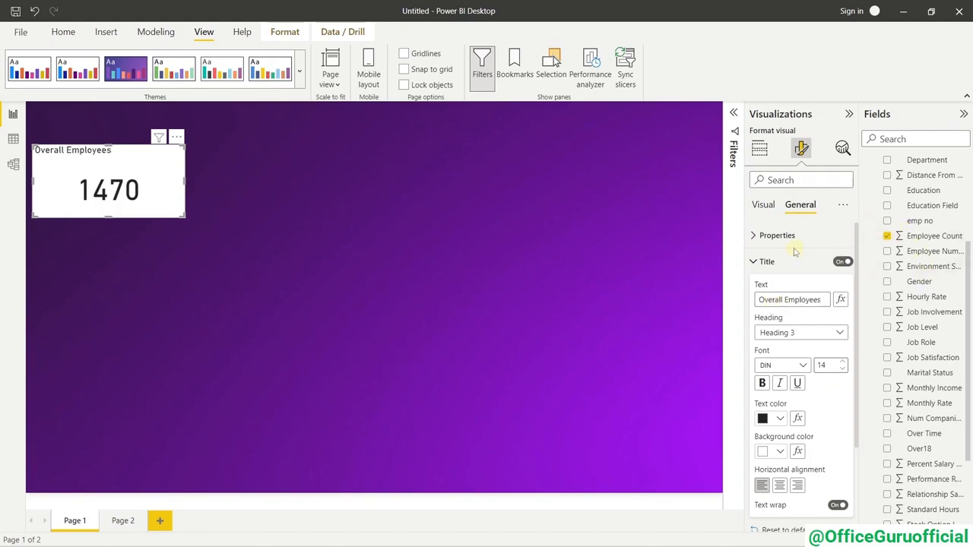
left_click(781, 490)
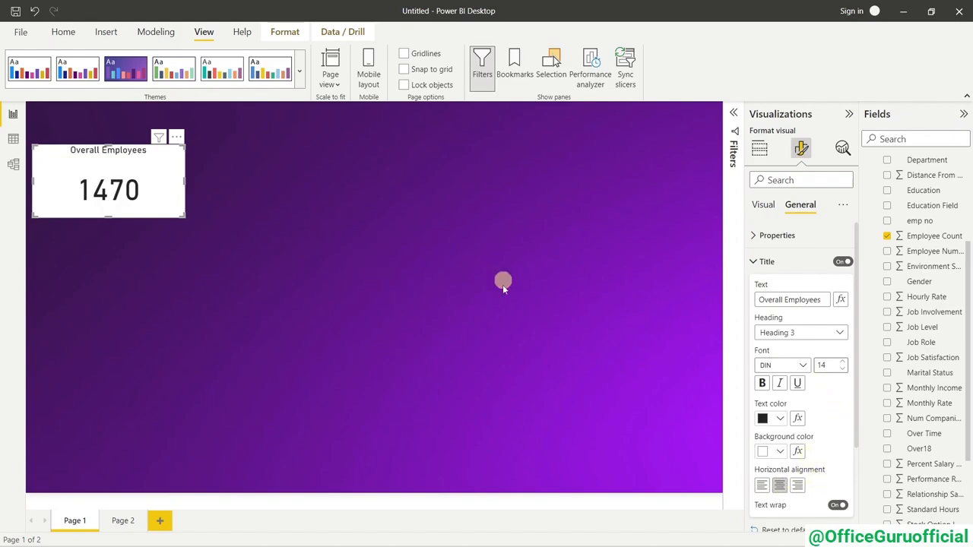
Set the font of the Overall Employees card title to Segoe UI Semibold.
left_click(795, 369)
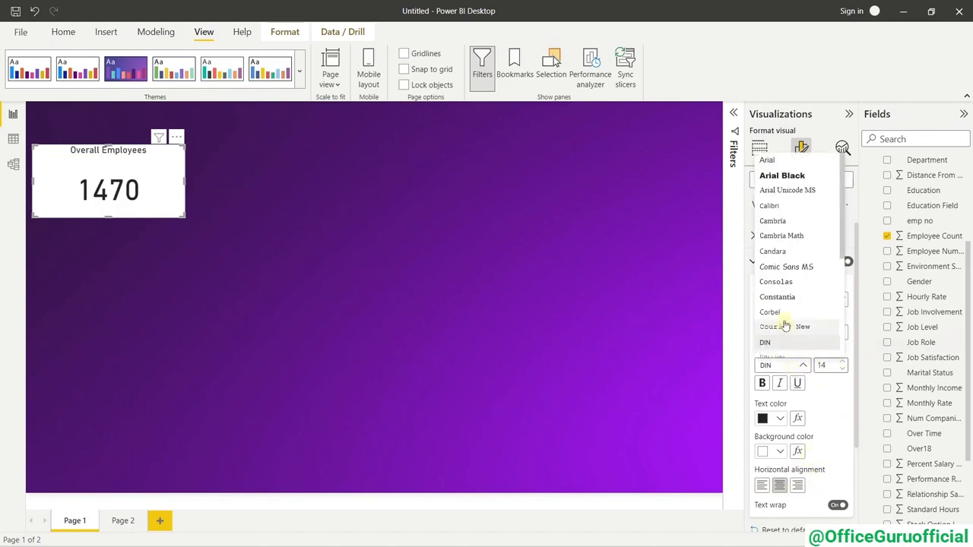
scroll(786, 329, "down", 3)
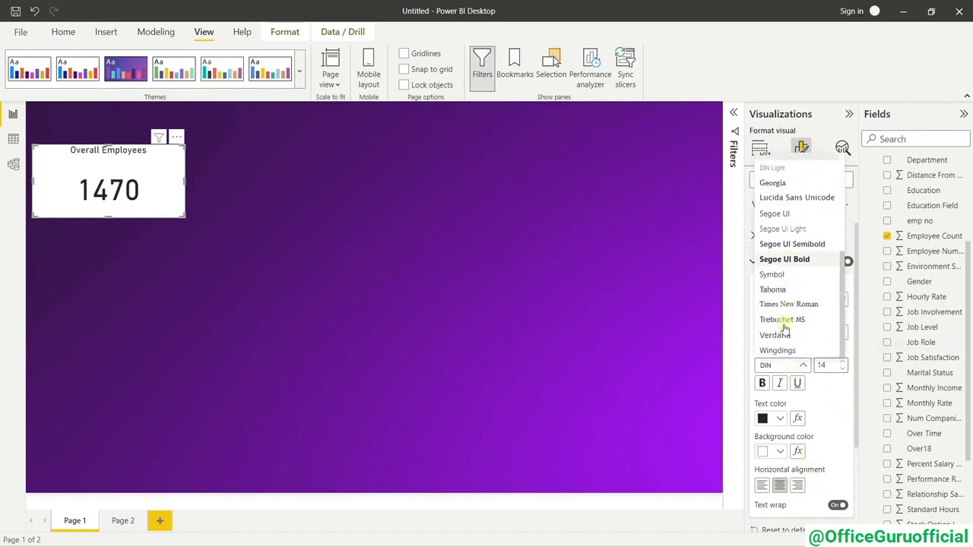
left_click(791, 245)
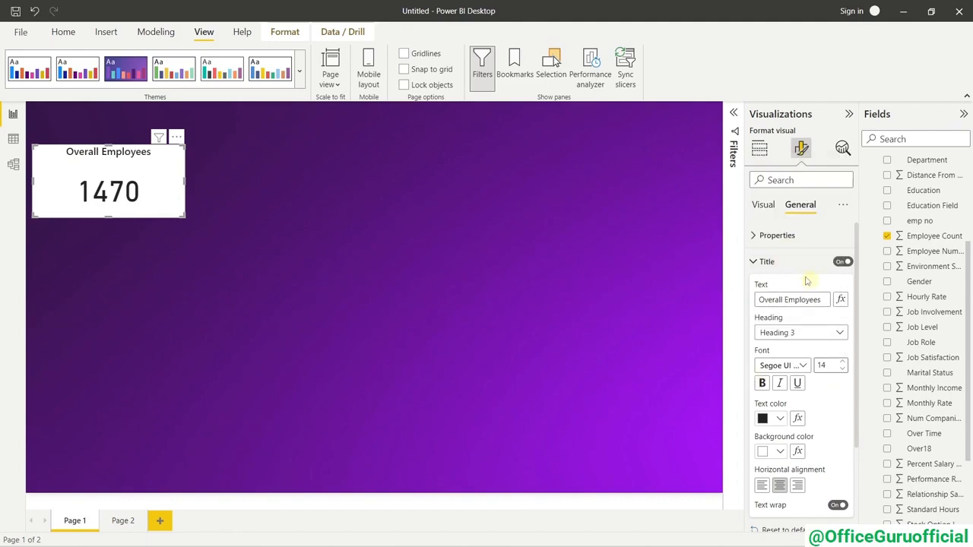
Set the Overall Employees card's size to a height of 110 and a width of 240.
left_click(774, 235)
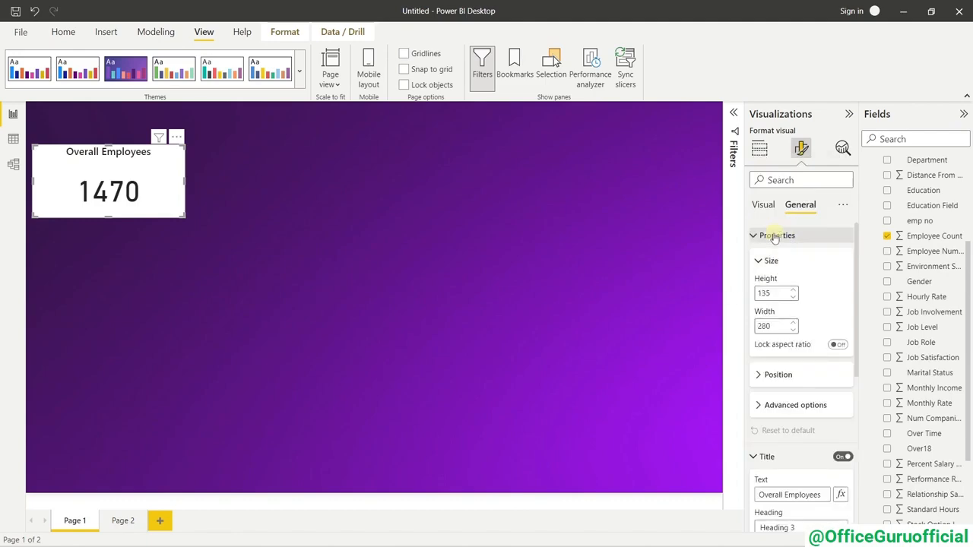
double_click(774, 293)
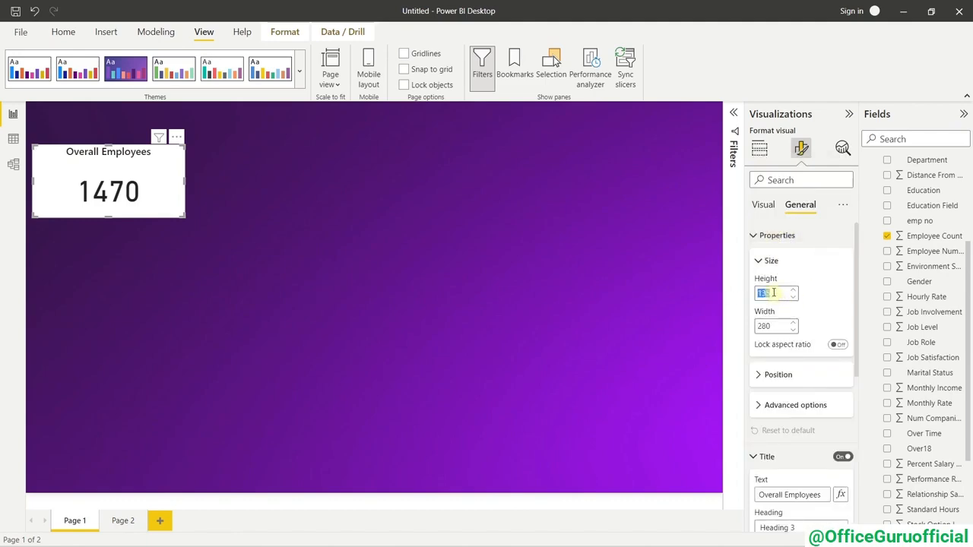
type("110")
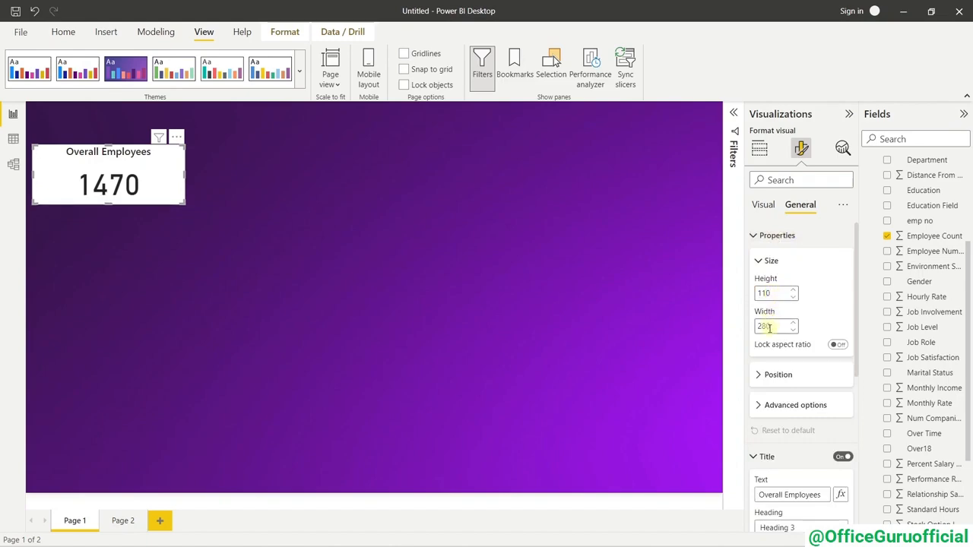
double_click(768, 327)
type("240")
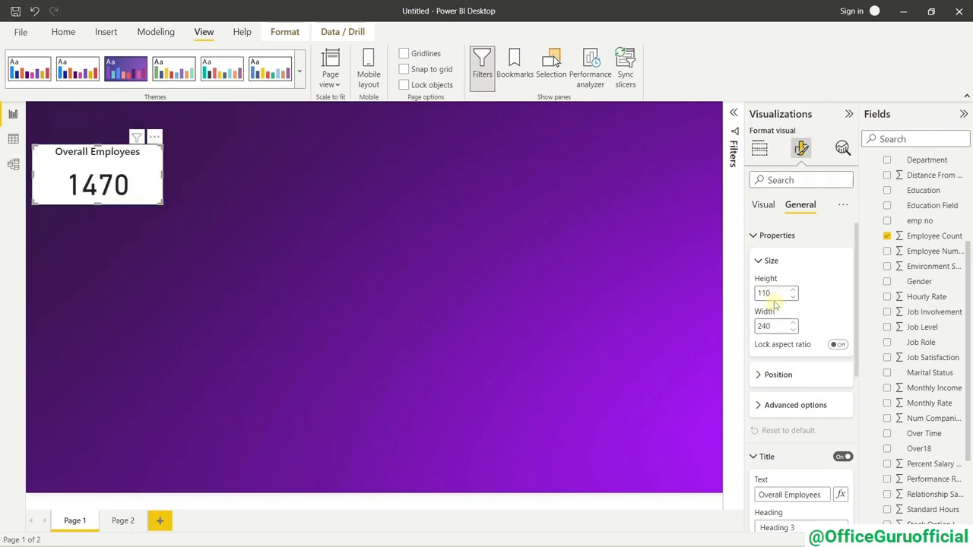
left_click(754, 235)
left_click(752, 261)
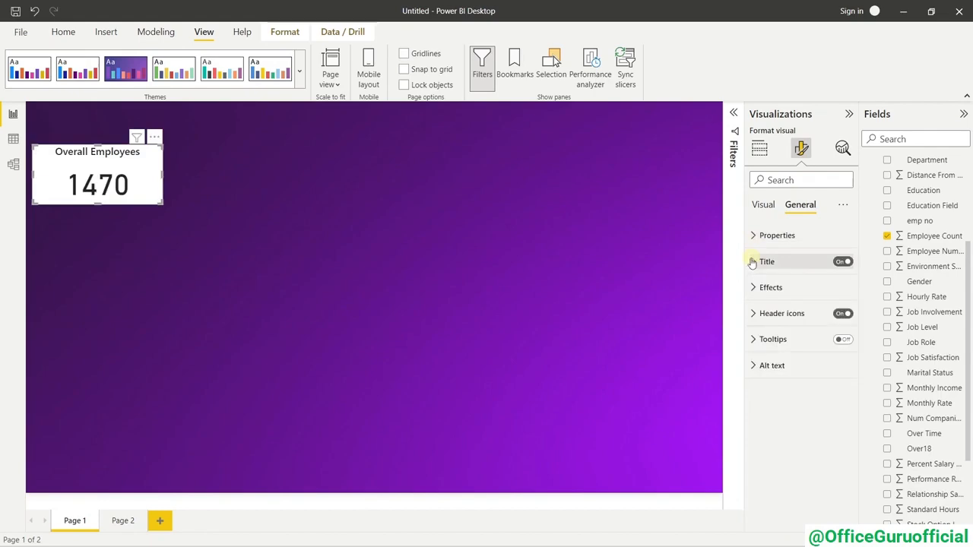
Open the custom color choice for the card's background and copy the hex code #9664A0 from the sticky note.
left_click(791, 289)
scroll(792, 294, "down", 1)
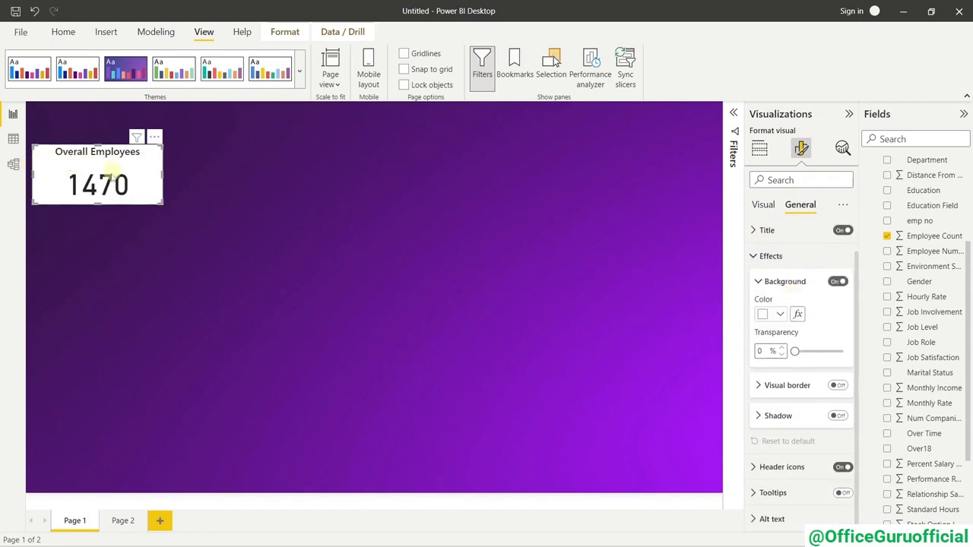
left_click(766, 319)
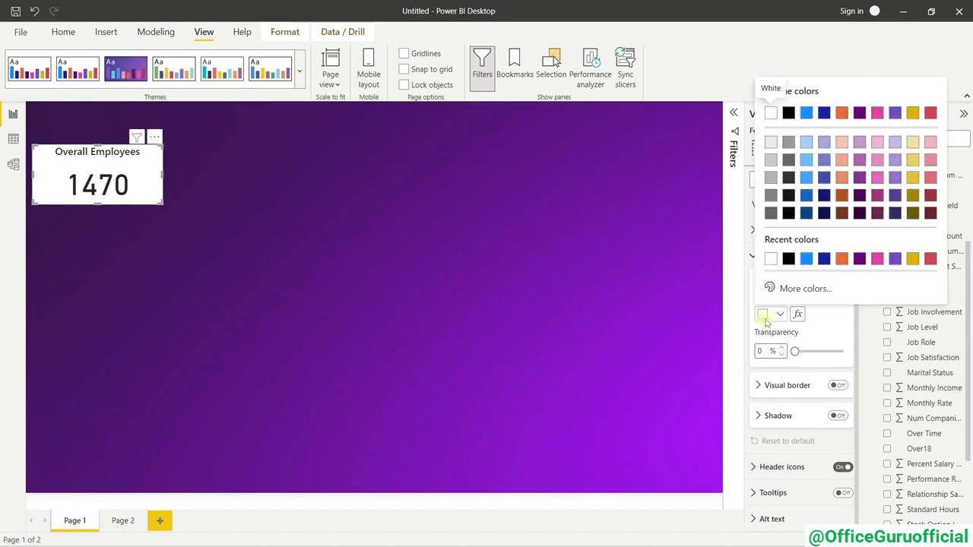
left_click(800, 295)
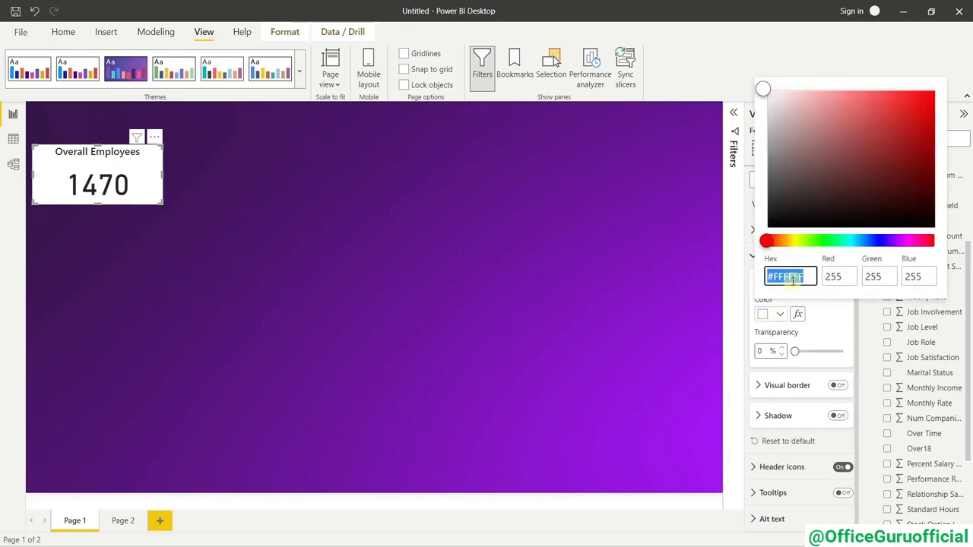
key("alt+Tab")
triple_click(650, 282)
left_click(677, 281)
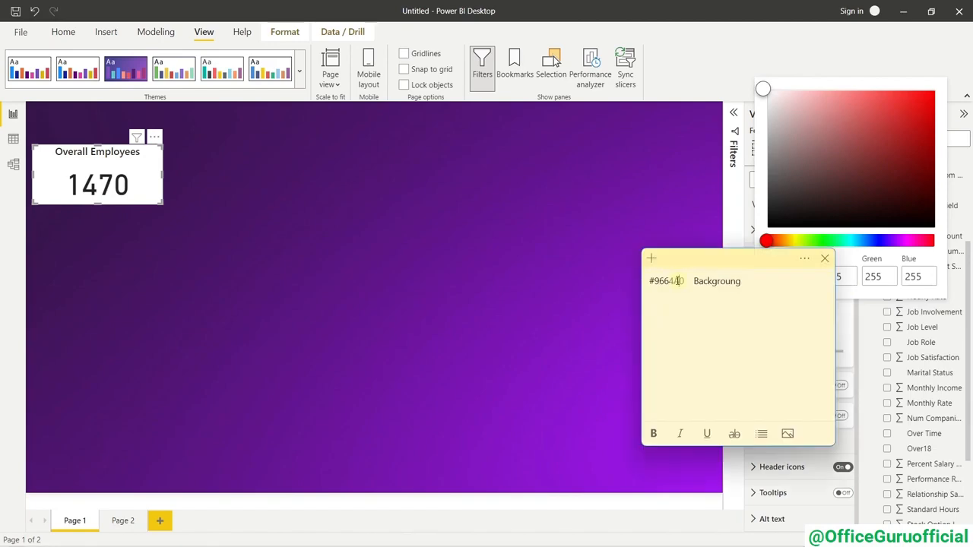
left_click_drag(684, 282, 641, 283)
key("ctrl+c")
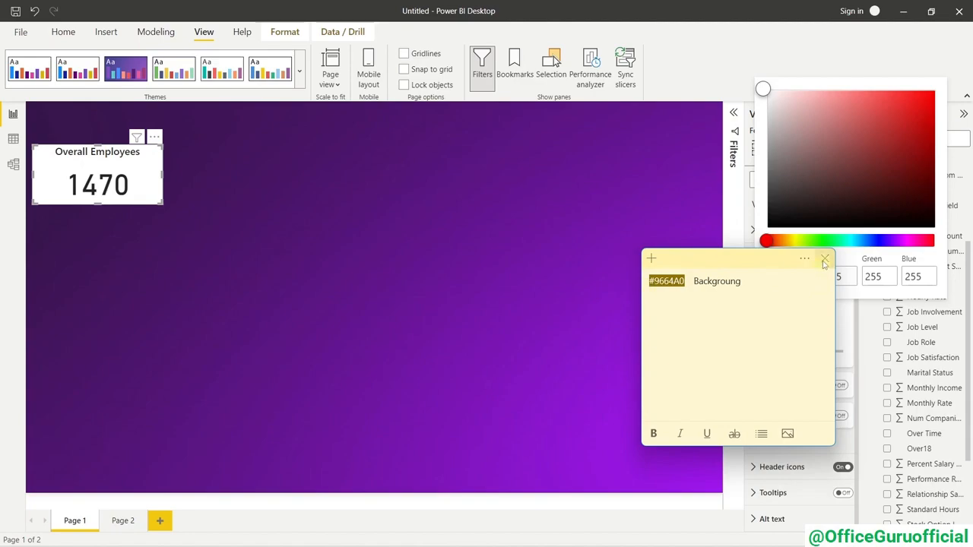
left_click(651, 218)
left_click(686, 244)
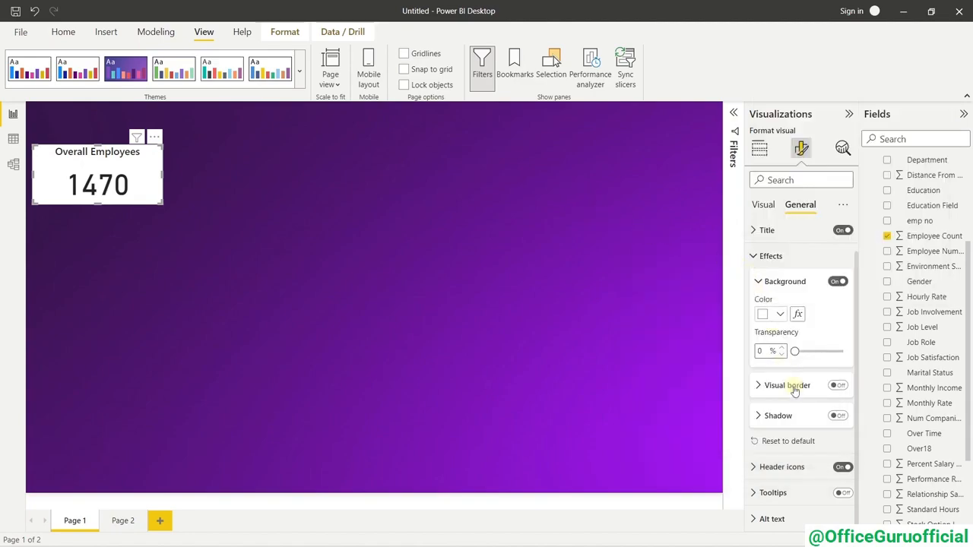
Set the Overall Employees card's background color to the copied hex value #9664A0.
left_click(776, 323)
left_click(793, 286)
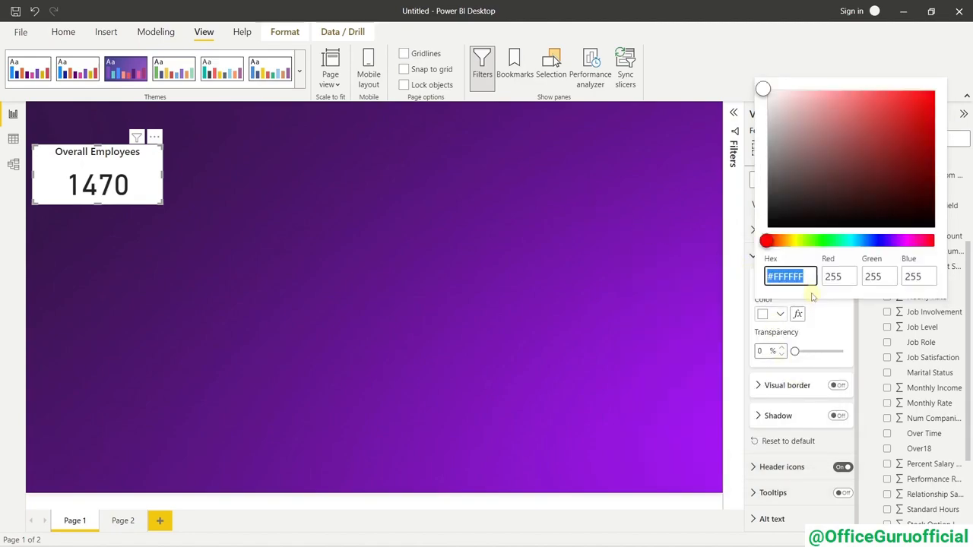
key("ctrl+v")
key("Return")
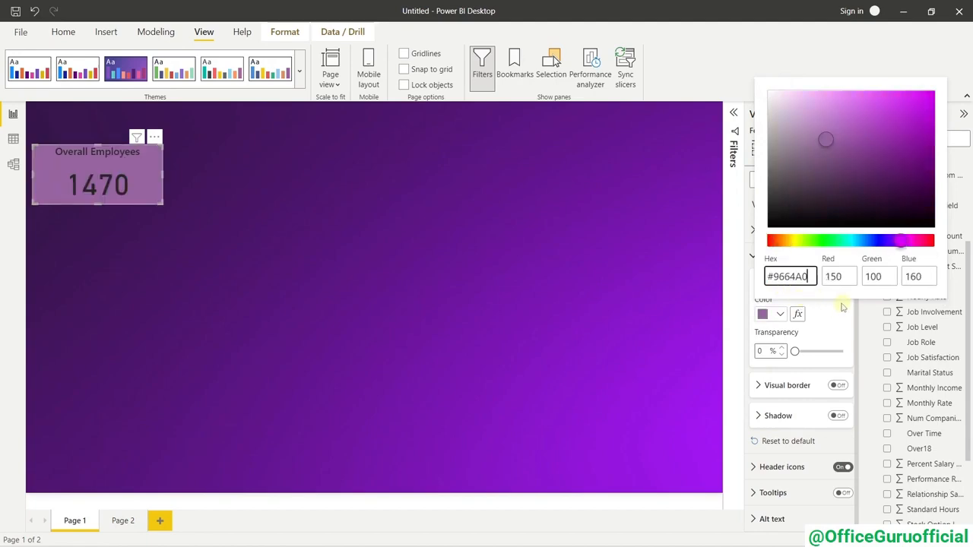
left_click(749, 305)
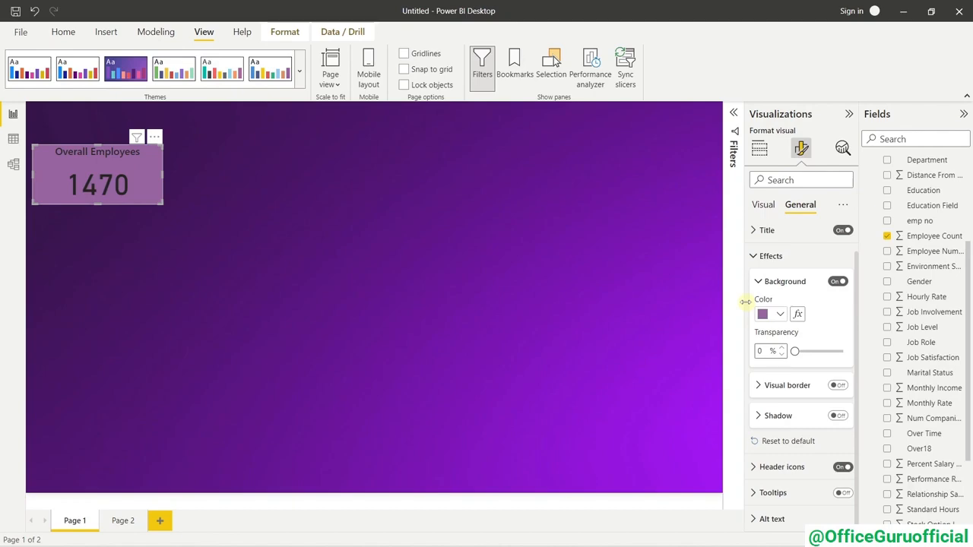
Set the transparency of the Overall Employees card's background to 75%.
left_click(761, 353)
type("75")
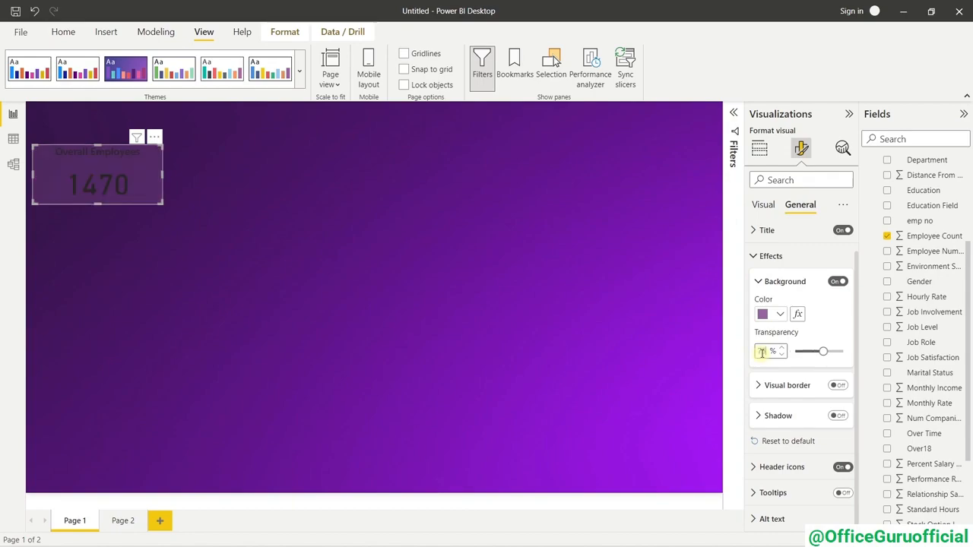
left_click(538, 268)
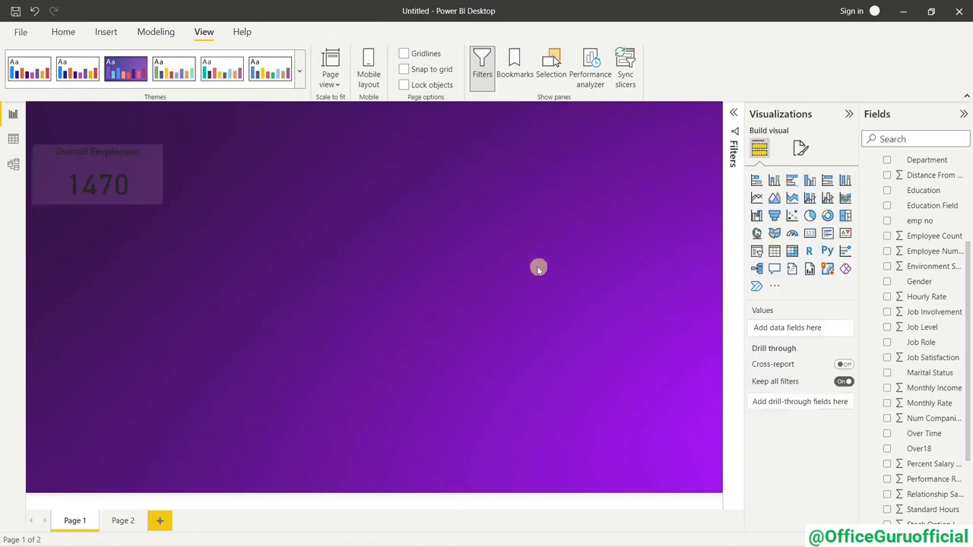
Set the callout value color of the Overall Employees card to white.
left_click(156, 183)
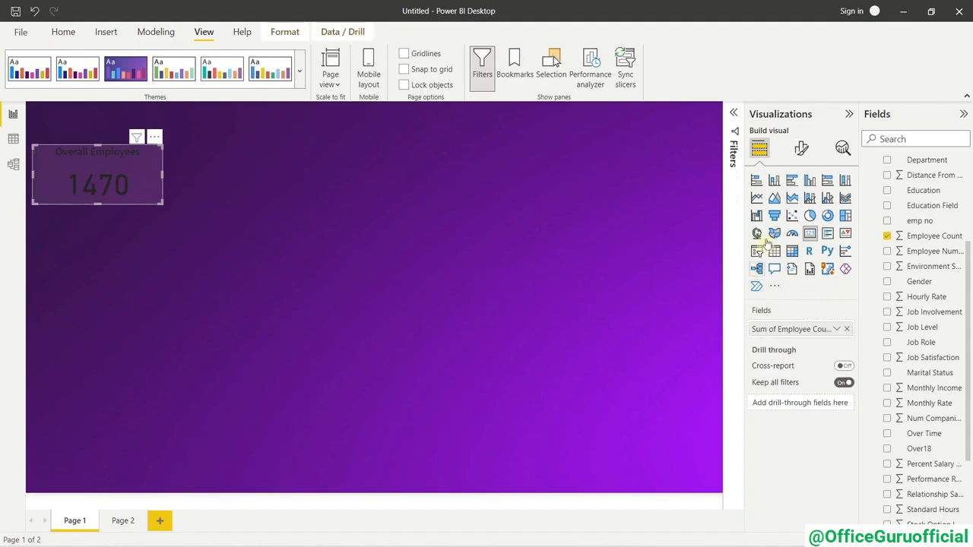
left_click(802, 149)
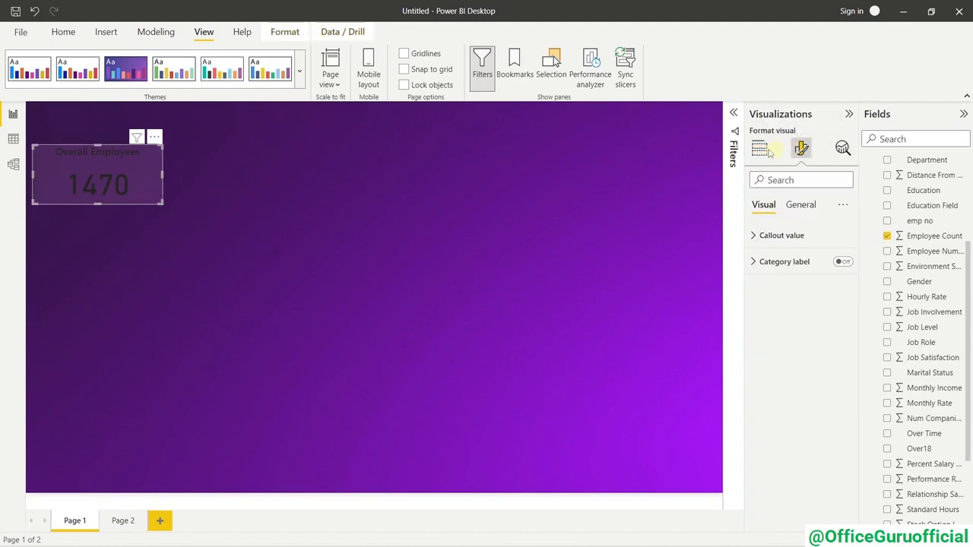
left_click(809, 205)
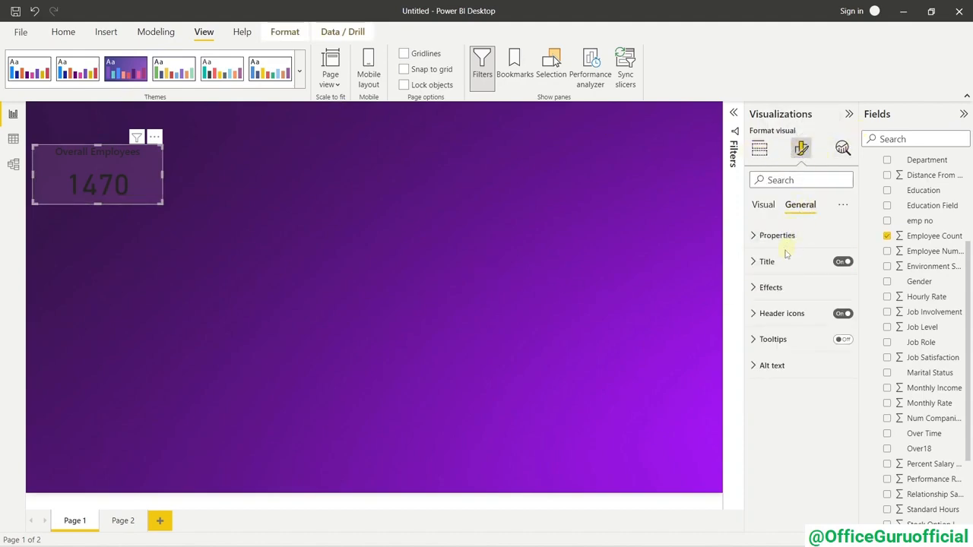
left_click(774, 205)
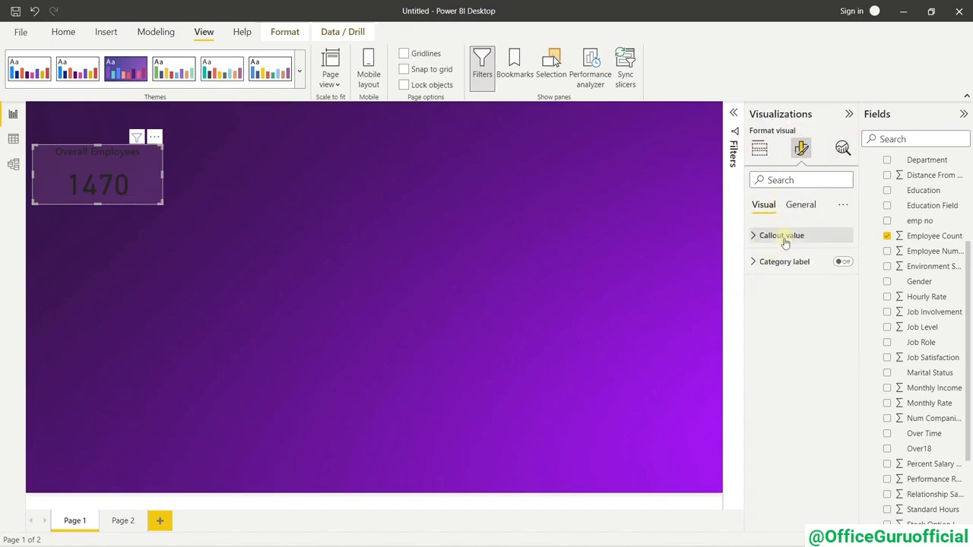
left_click(784, 235)
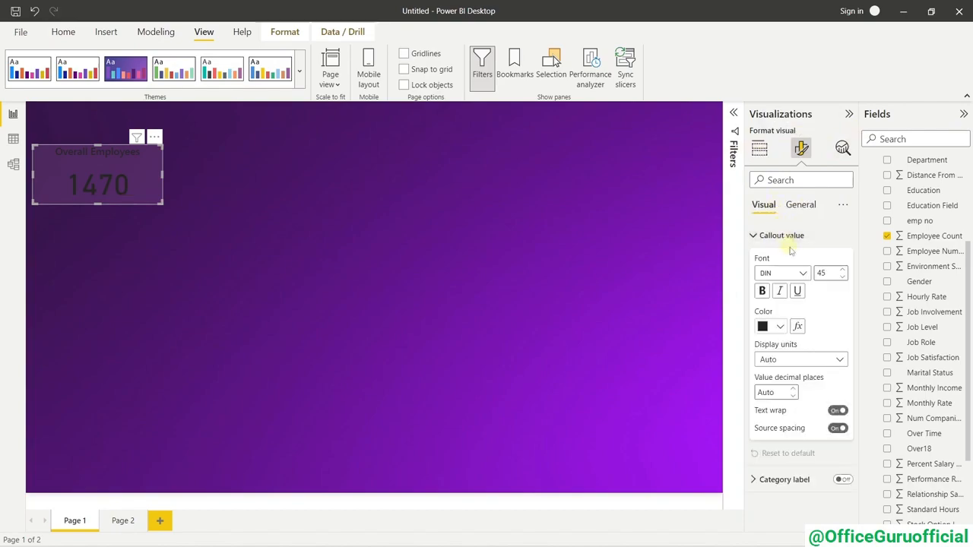
left_click(797, 326)
left_click(768, 78)
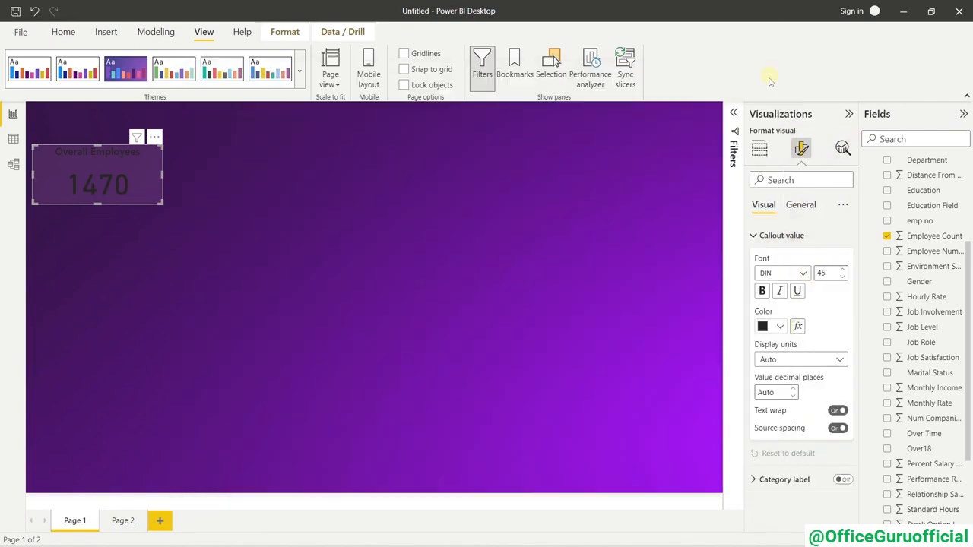
left_click(780, 327)
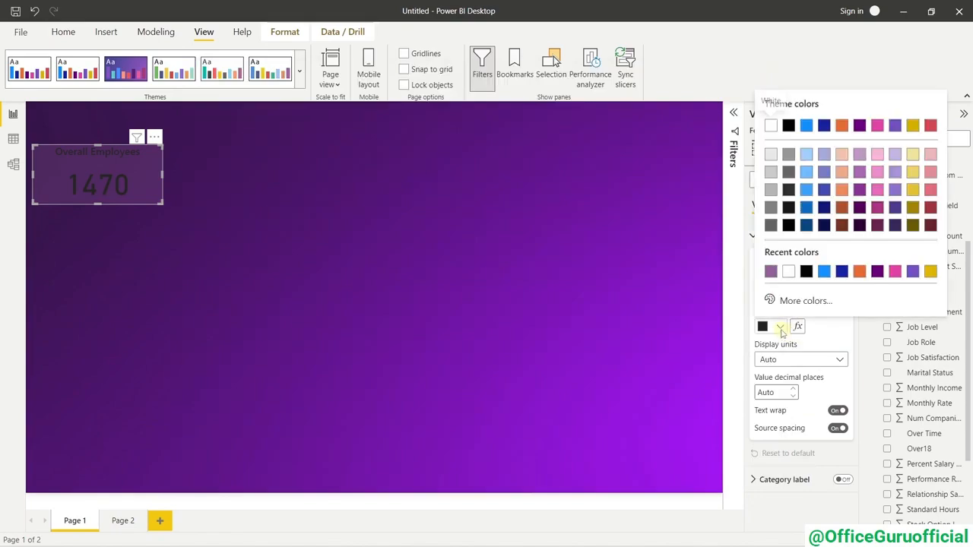
left_click(789, 274)
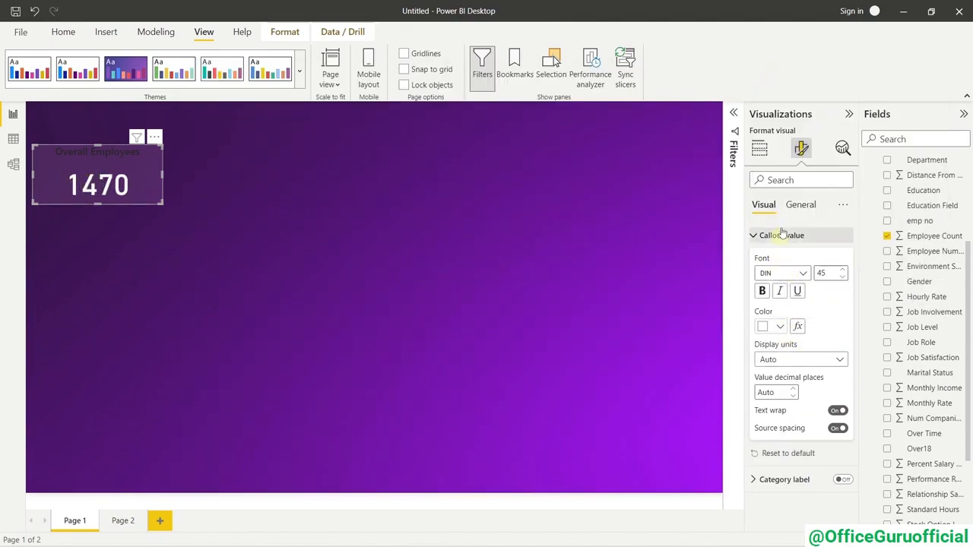
Set the title text color of the Overall Employees card to the lightest gray shade of white.
left_click(801, 204)
left_click(768, 261)
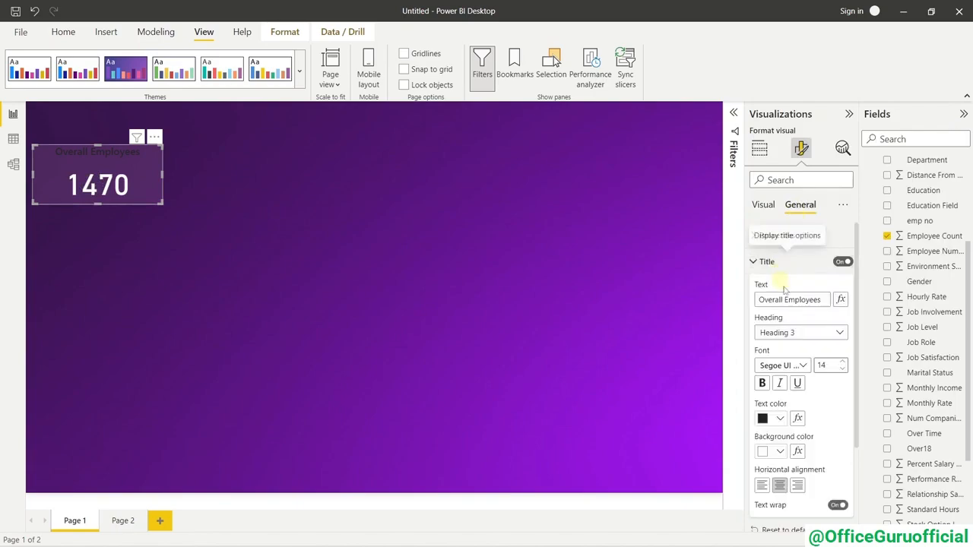
scroll(799, 335, "down", 3)
left_click(773, 339)
left_click(774, 339)
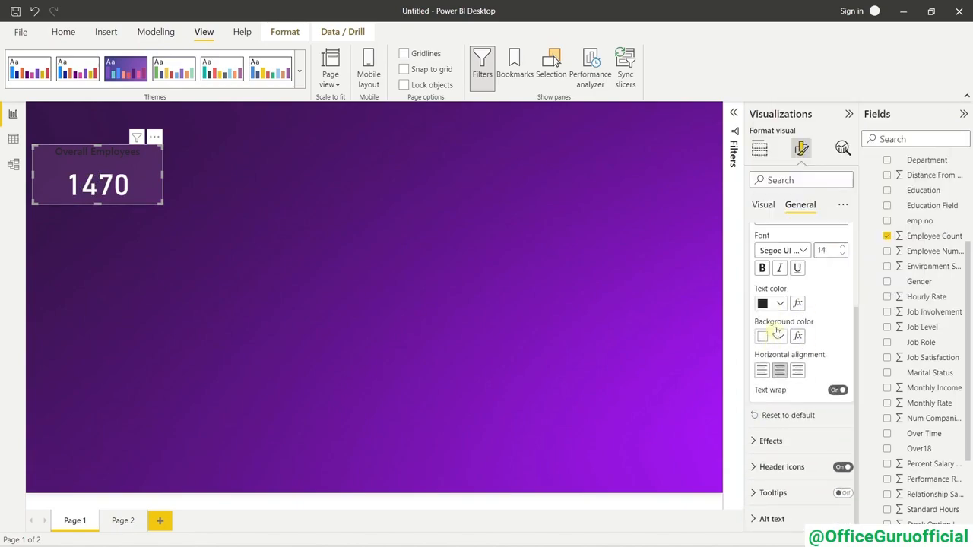
left_click(779, 304)
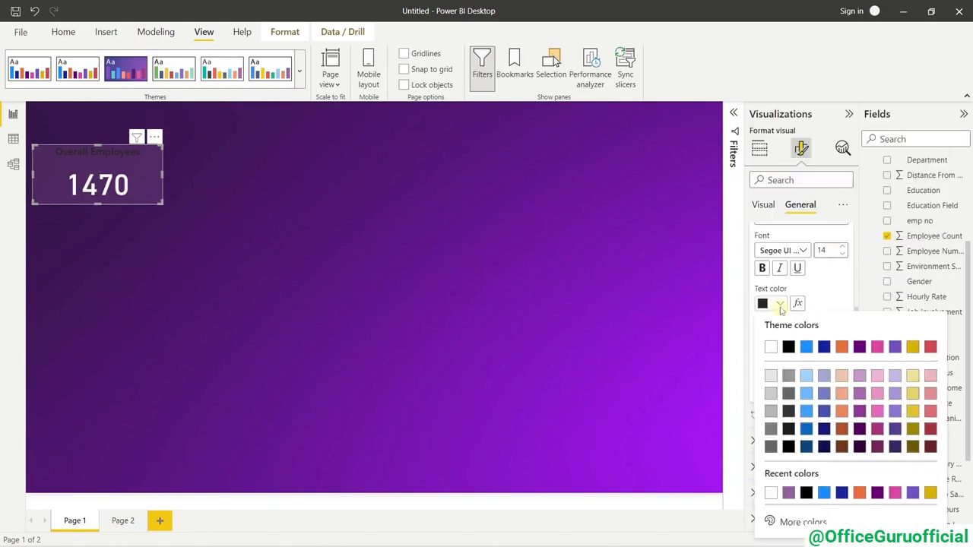
left_click(771, 375)
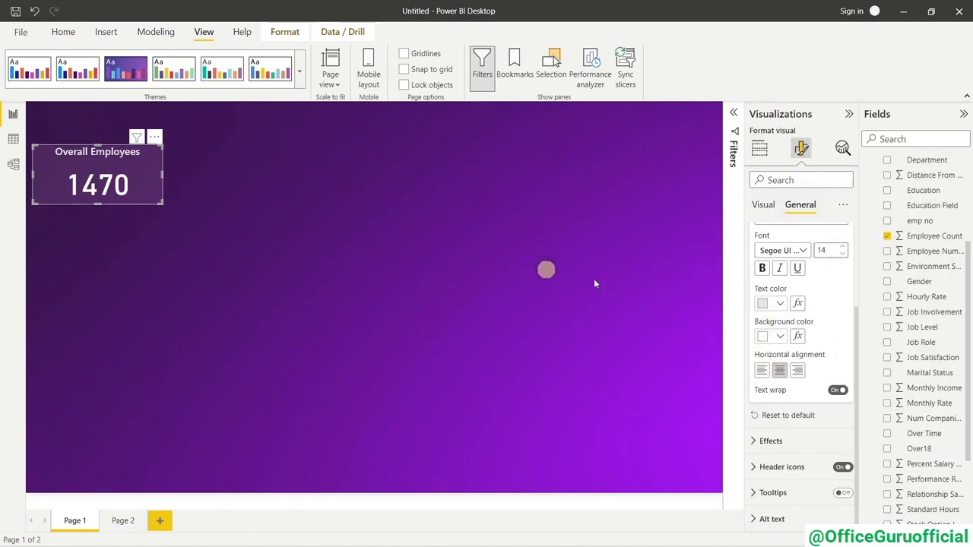
left_click(368, 231)
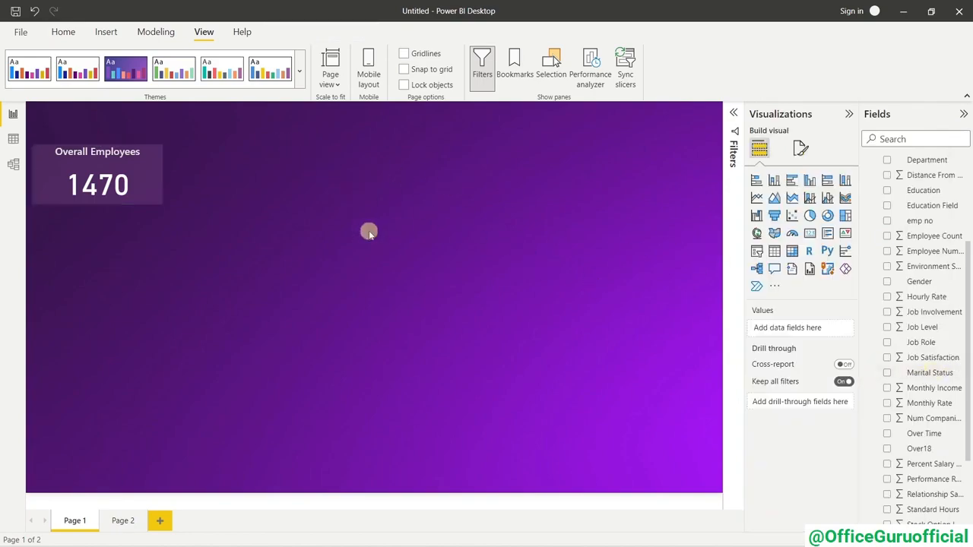
Turn on the visual border of the Overall Employees card and color it with the recently used purple.
left_click(148, 189)
left_click(802, 148)
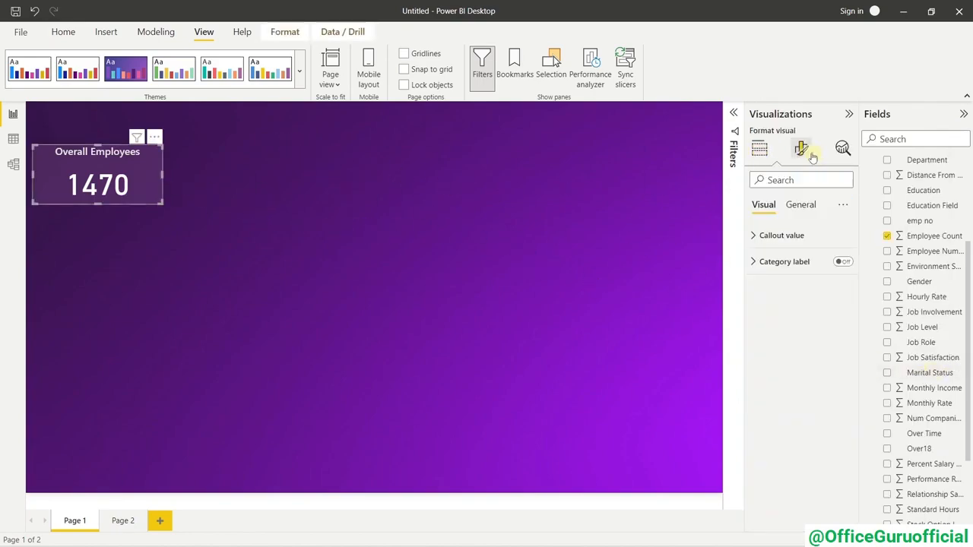
left_click(800, 204)
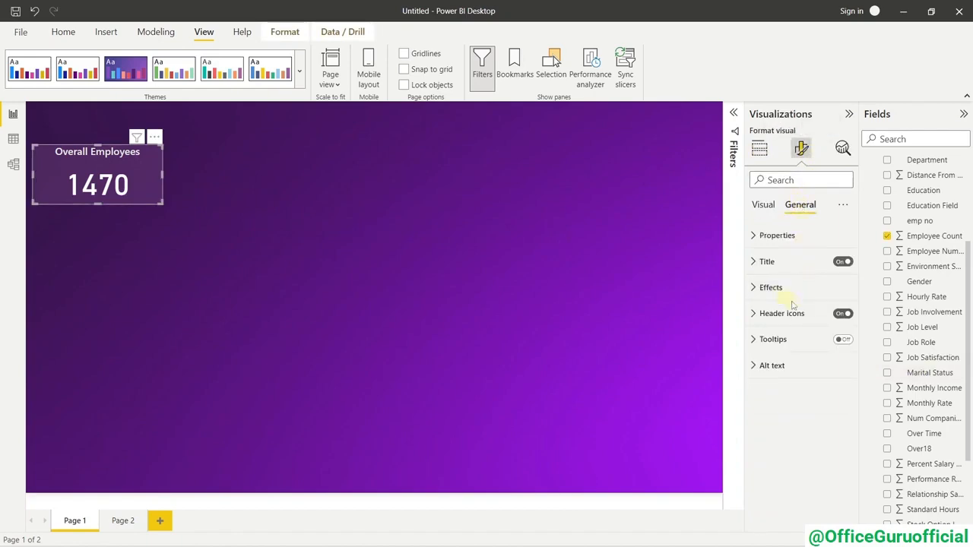
left_click(776, 288)
scroll(783, 335, "down", 1)
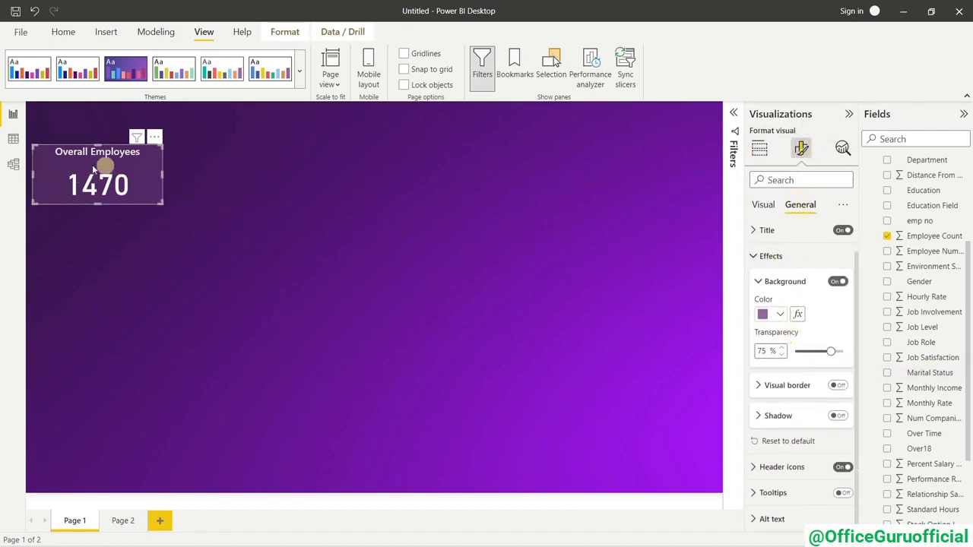
left_click(795, 388)
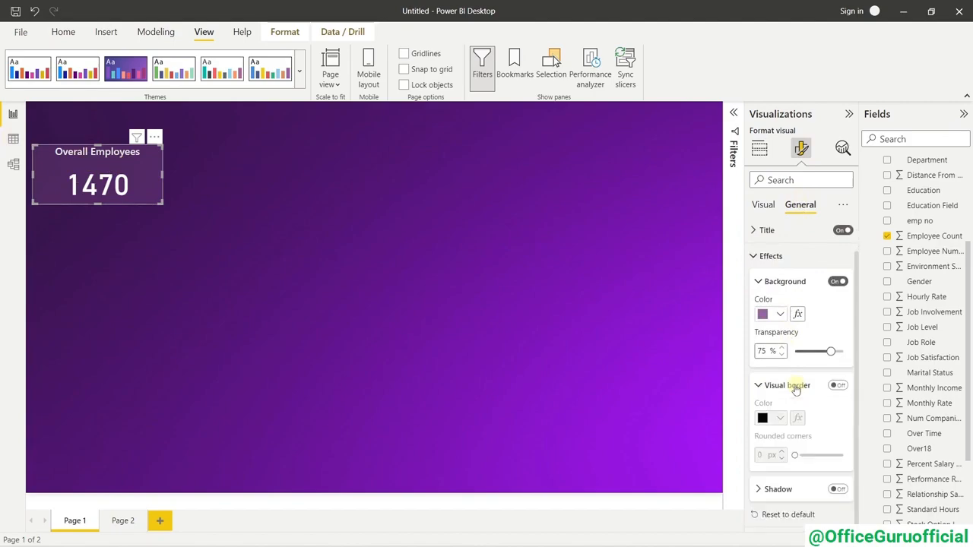
scroll(797, 387, "down", 2)
left_click(838, 312)
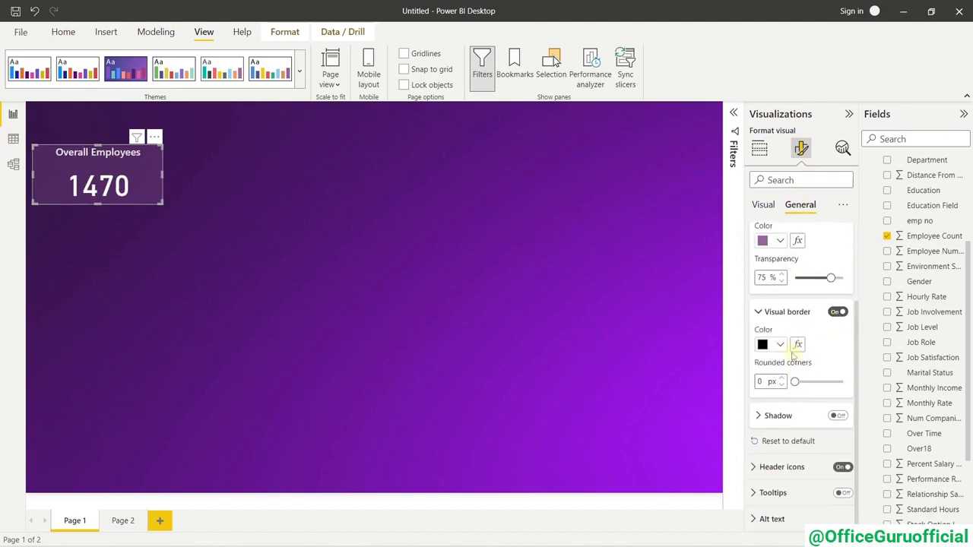
left_click(780, 345)
left_click(808, 293)
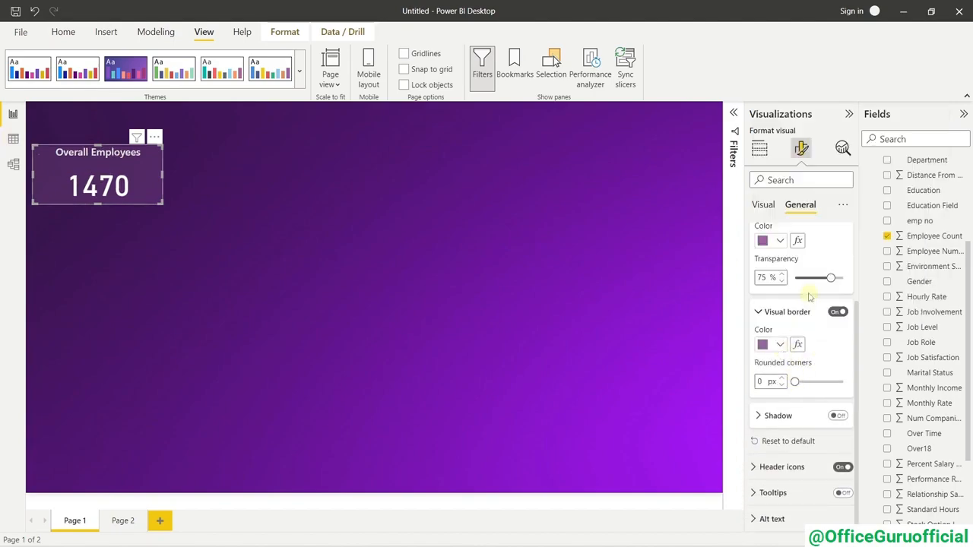
Set the rounded corners of the Overall Employees card's border to 15 px.
left_click(781, 379)
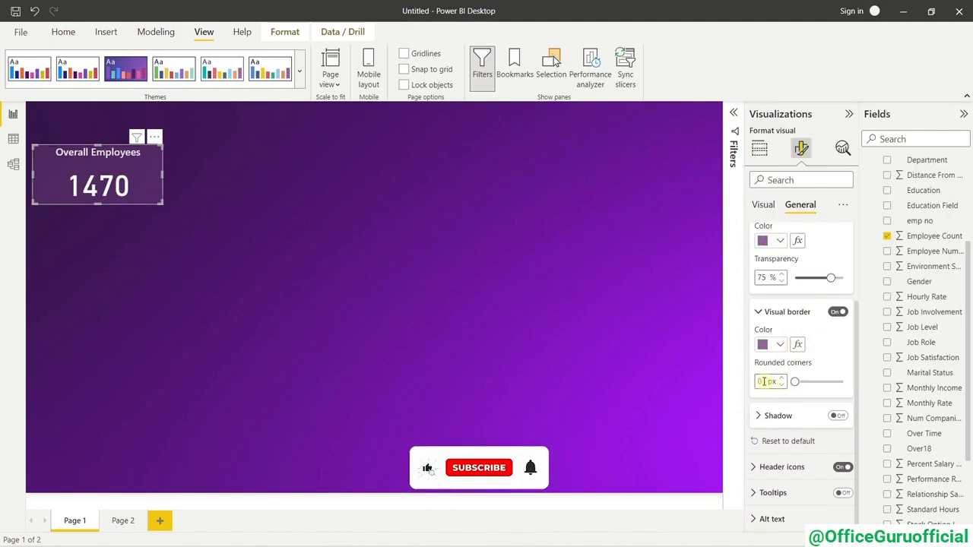
type("5")
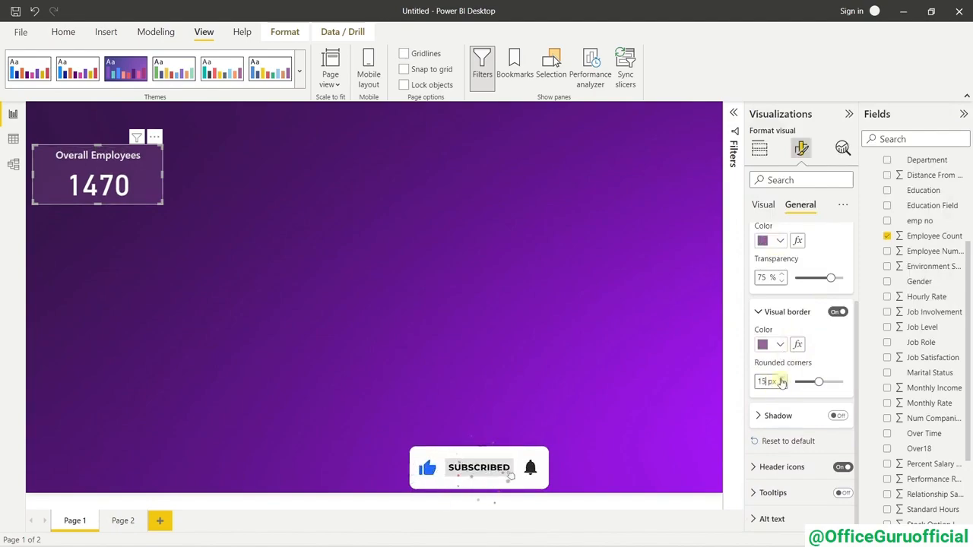
left_click(532, 228)
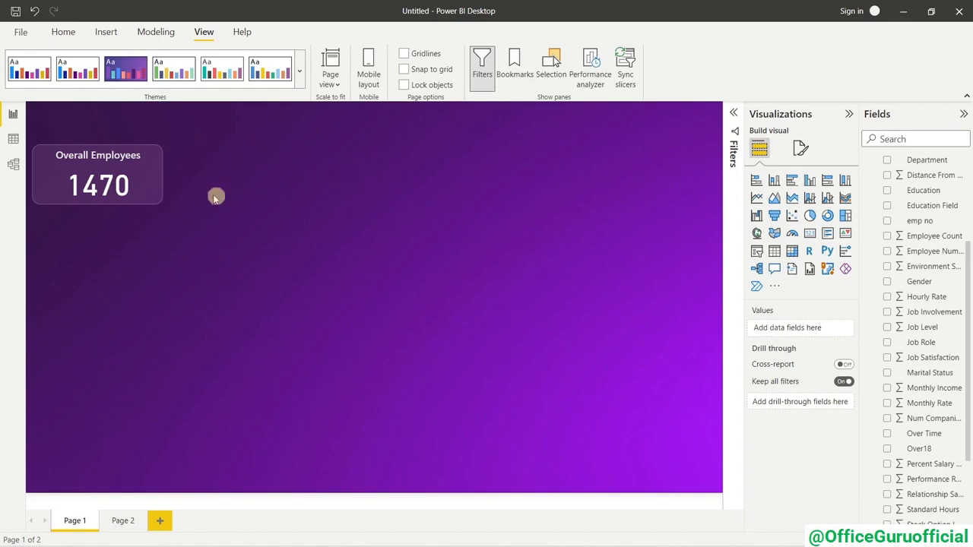
Duplicate the Overall Employees card and place the copy directly to its right, level with the original.
left_click(159, 190)
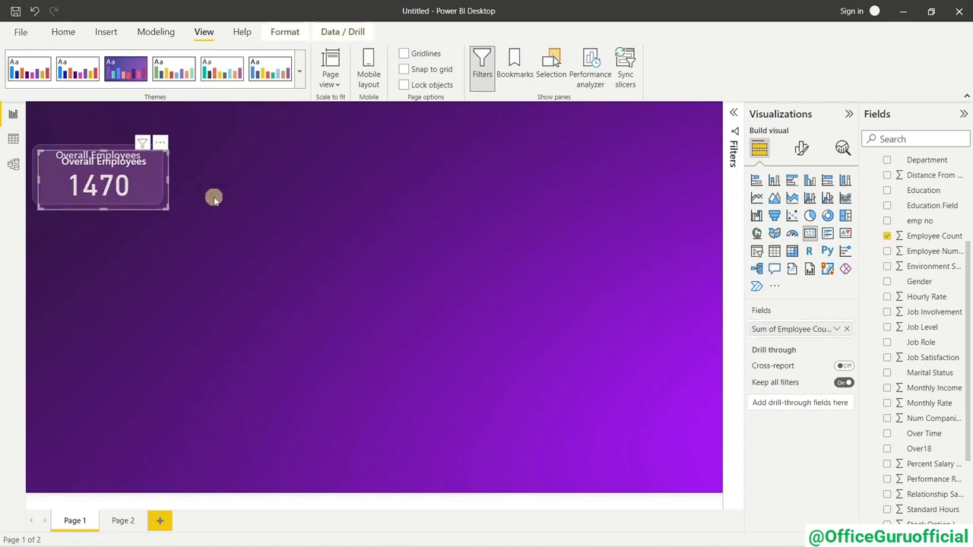
key("ctrl+c")
key("ctrl+v")
left_click_drag(161, 181, 289, 182)
key("Right")
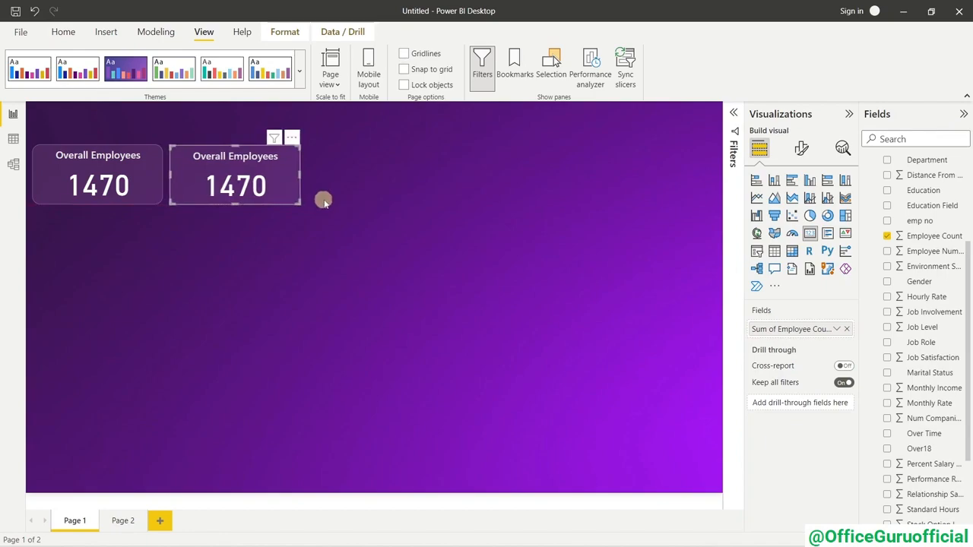
left_click(323, 200)
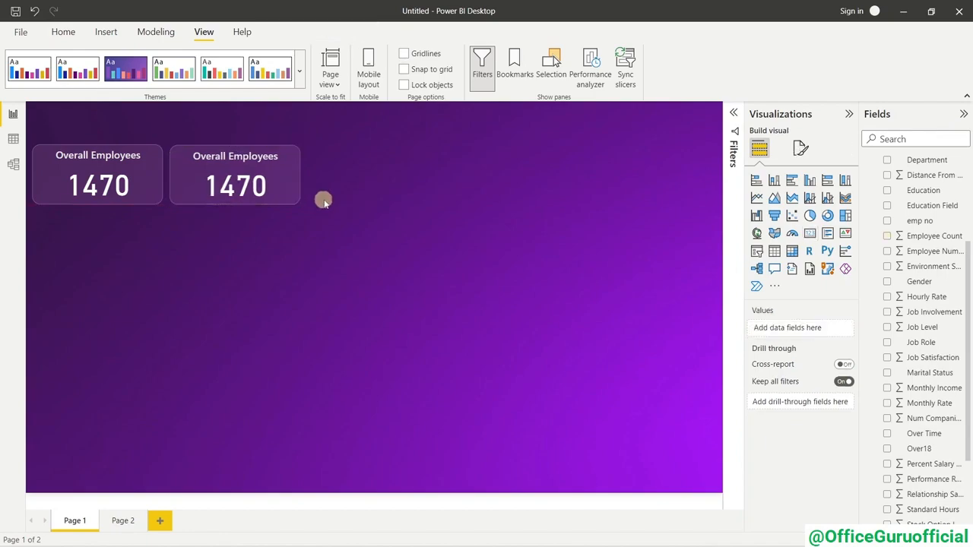
Change the title text of the duplicated card to Attrition.
left_click(183, 200)
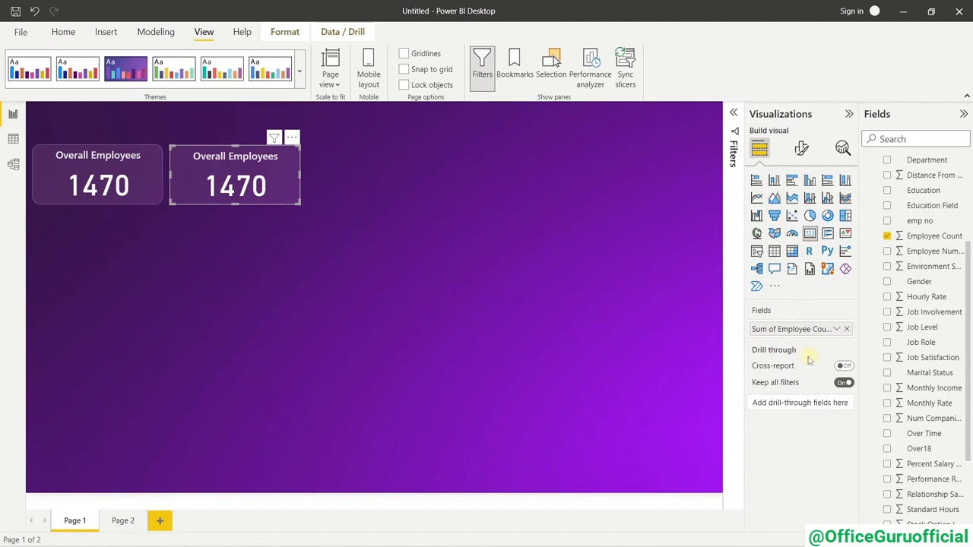
left_click(802, 152)
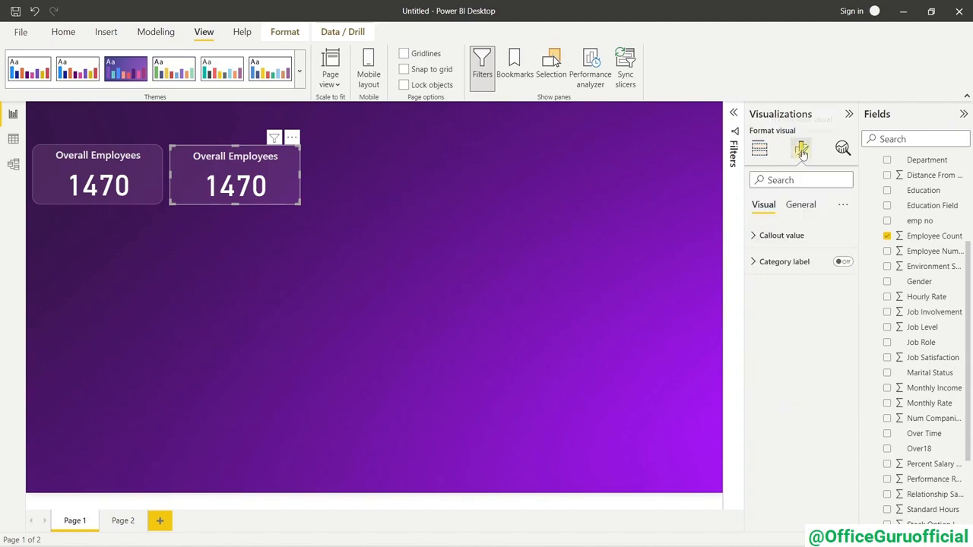
left_click(800, 216)
left_click(805, 262)
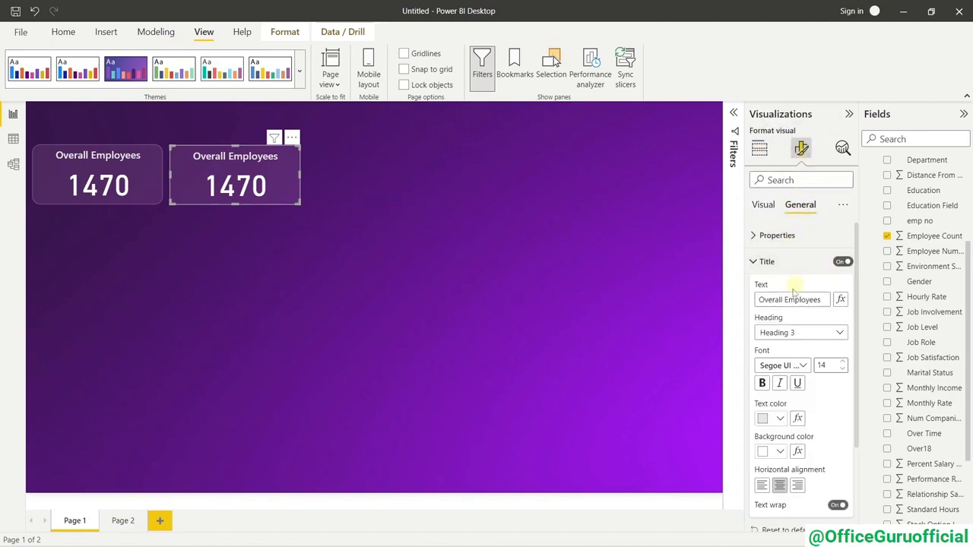
left_click(786, 299)
type("Att")
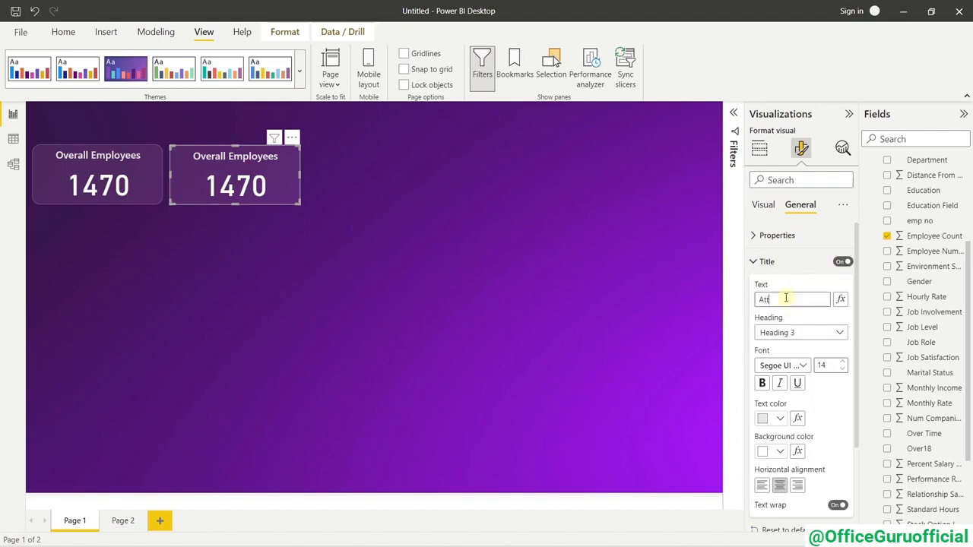
type("rit")
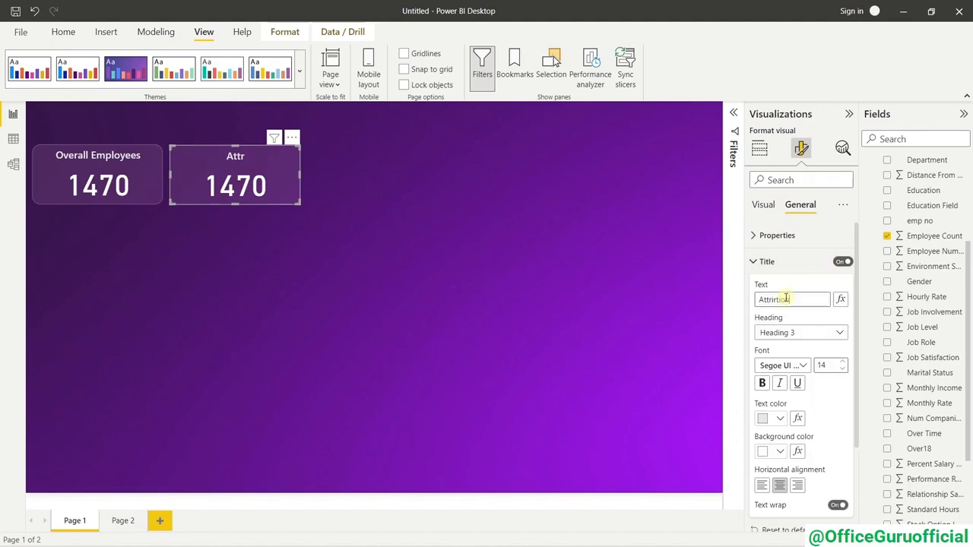
type("ion")
left_click(791, 301)
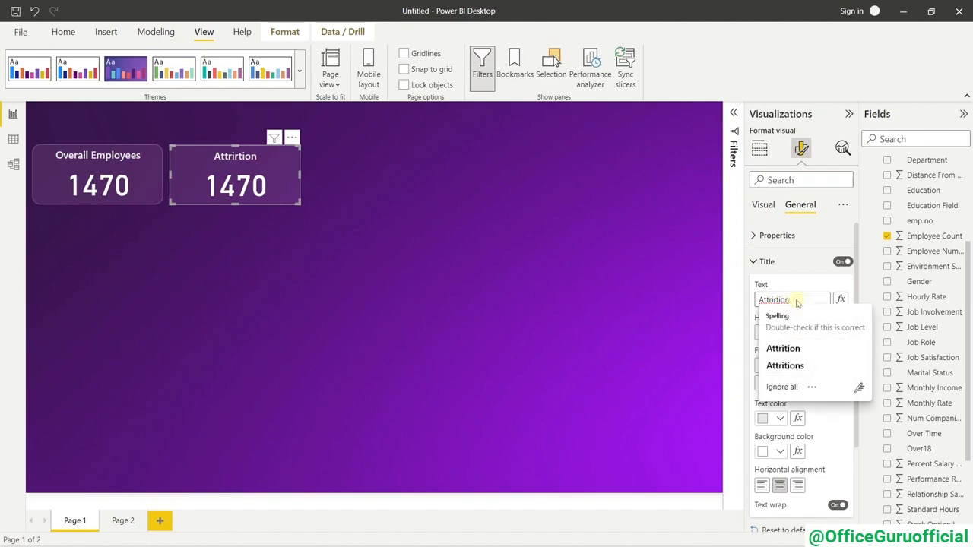
key("BackSpace")
key("BackSpace")
key("BackSpace")
type("r")
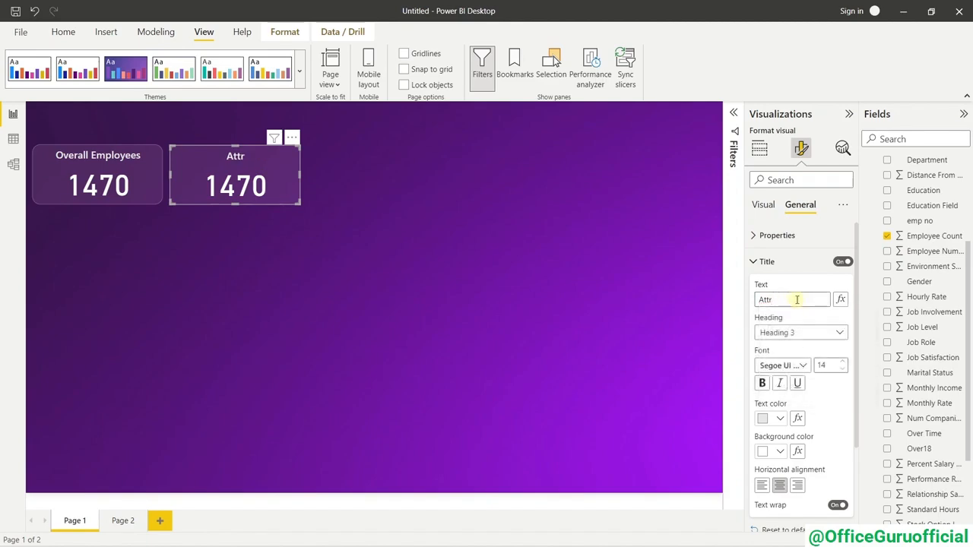
type("ition")
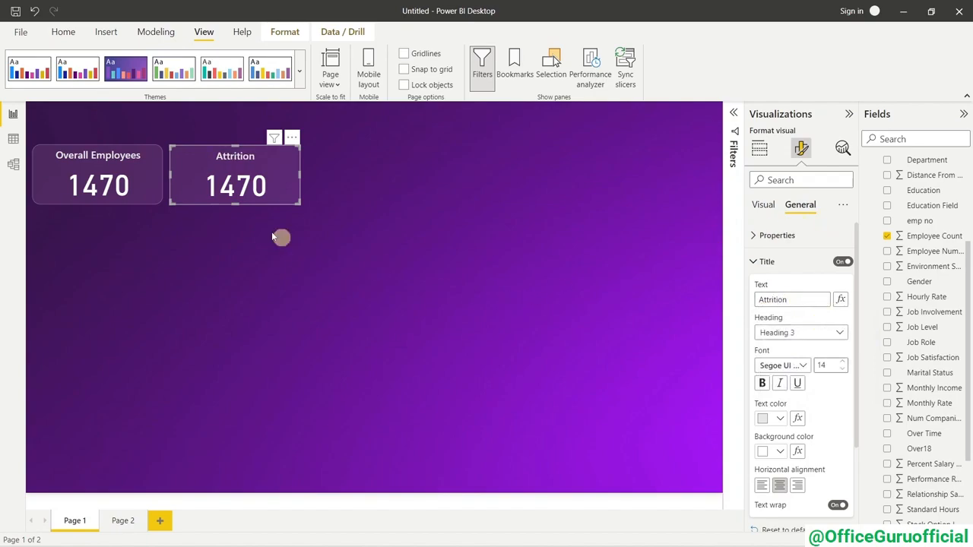
left_click(759, 149)
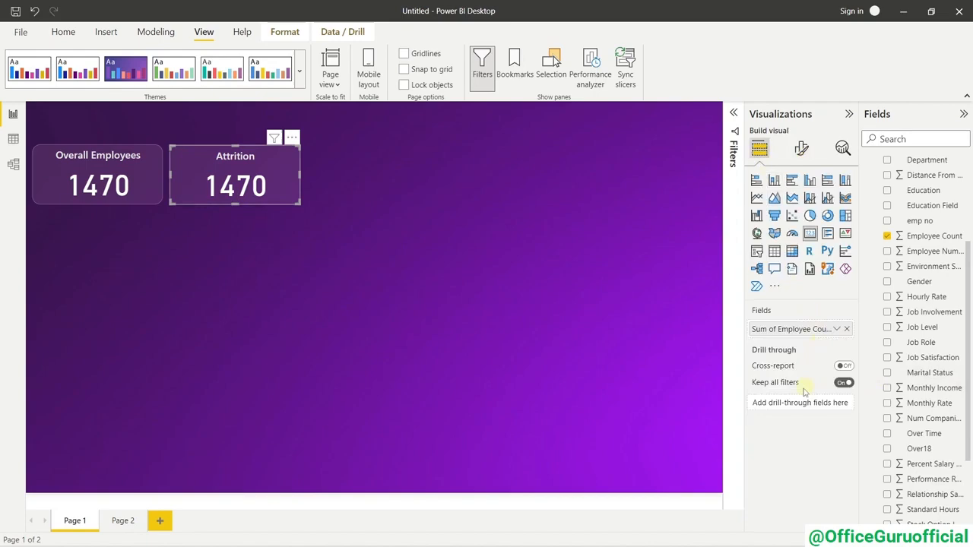
left_click(846, 329)
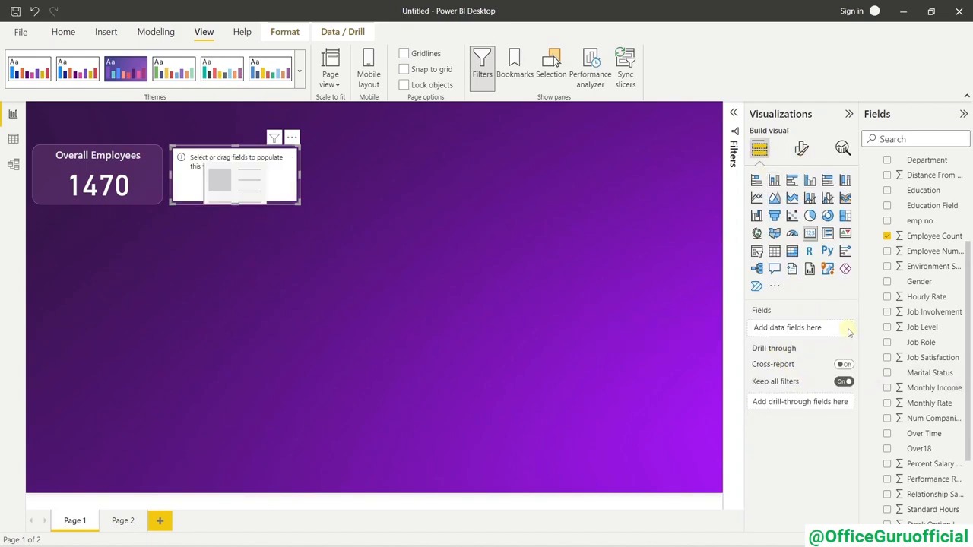
left_click(469, 271)
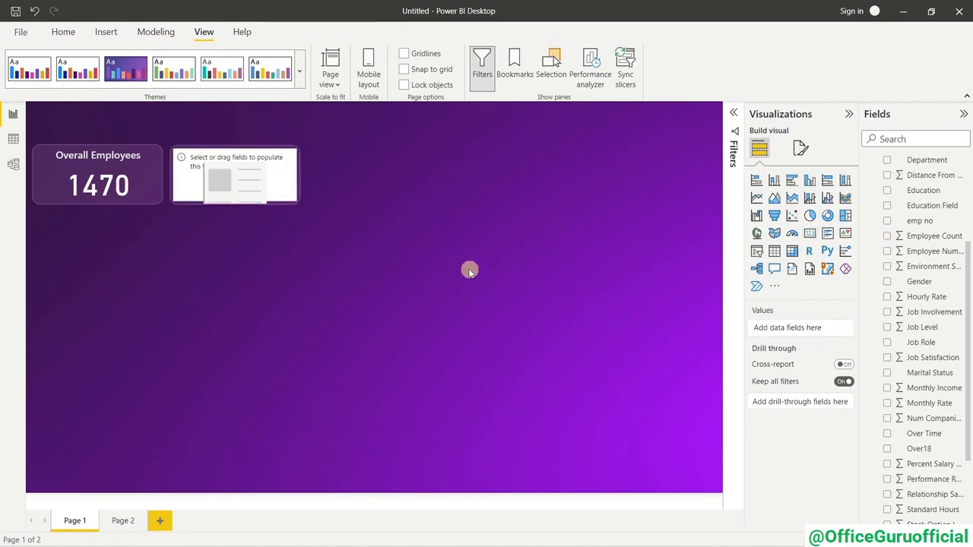
left_click(39, 10)
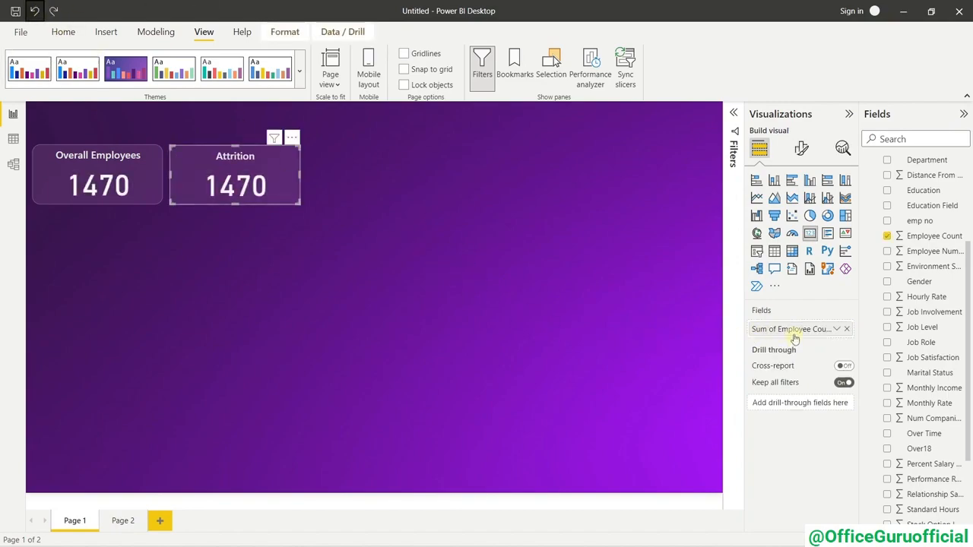
left_click(548, 280)
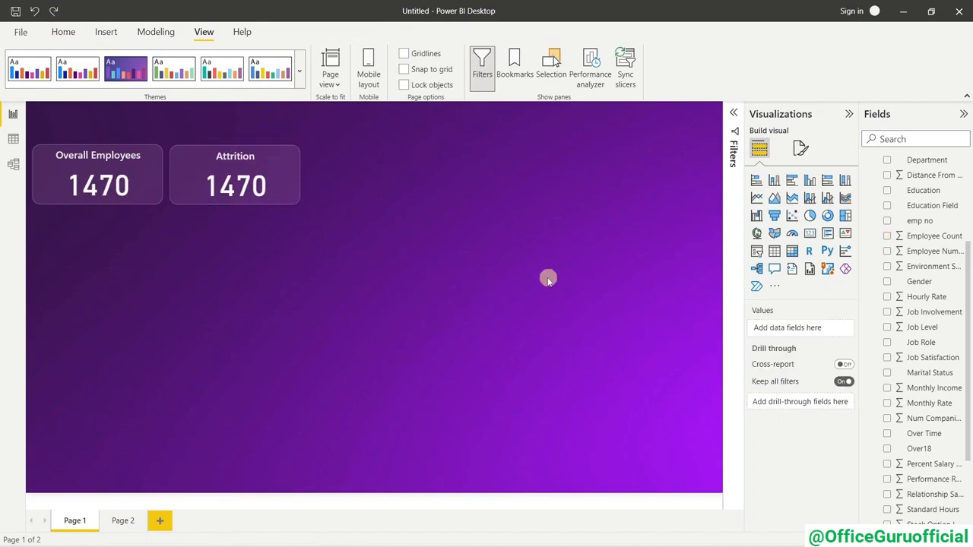
Open the HR data query in the Power Query Editor and select its Attrition column.
left_click(63, 31)
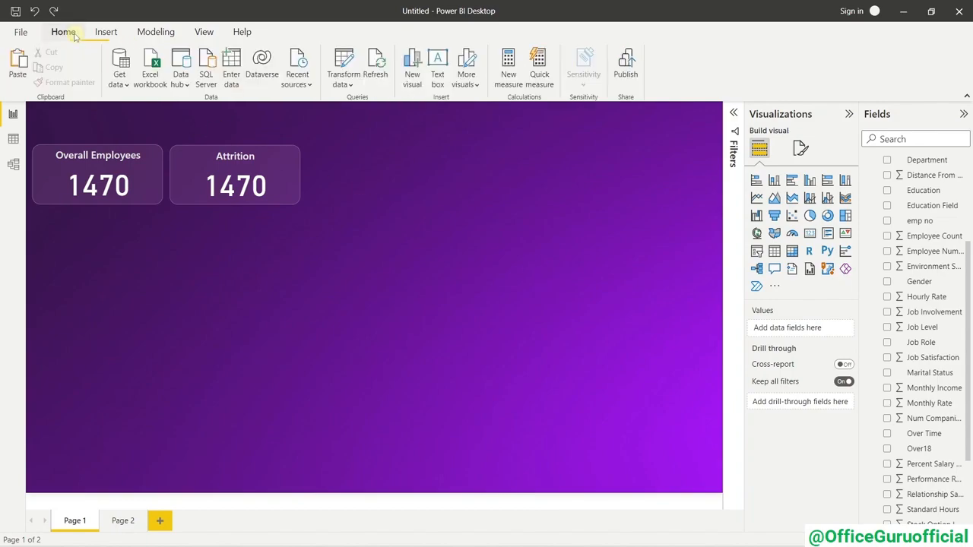
left_click(348, 67)
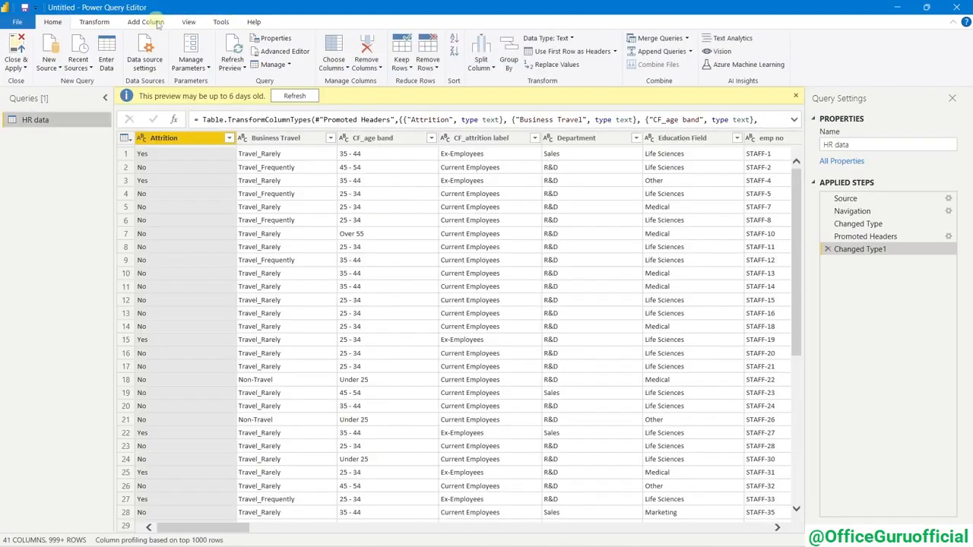
left_click(373, 272)
left_click(190, 138)
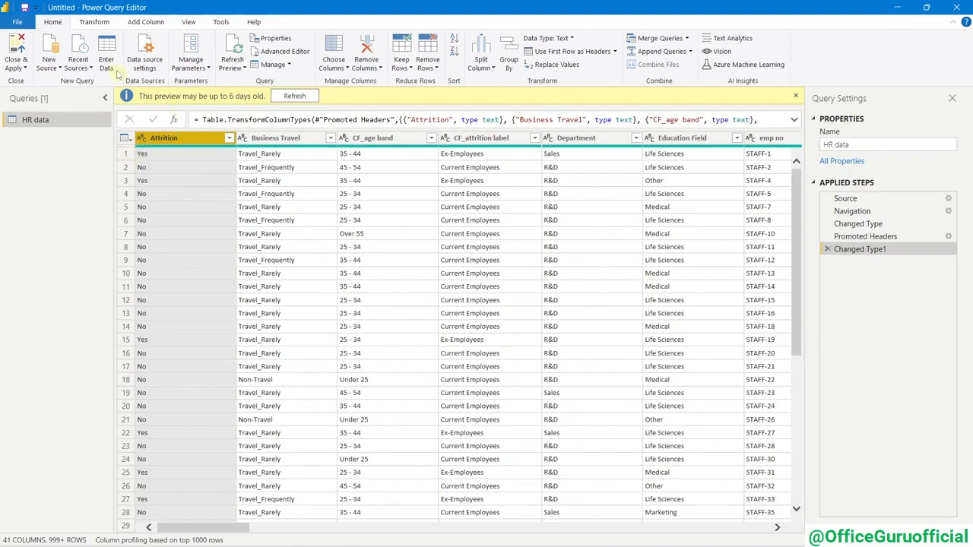
Start a conditional column and name it Attrition Count.
left_click(146, 22)
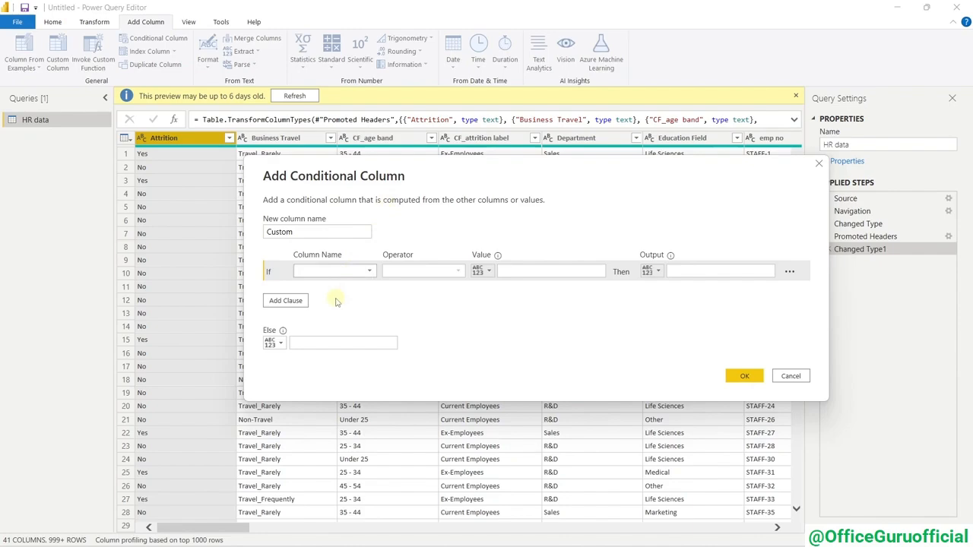
left_click(295, 233)
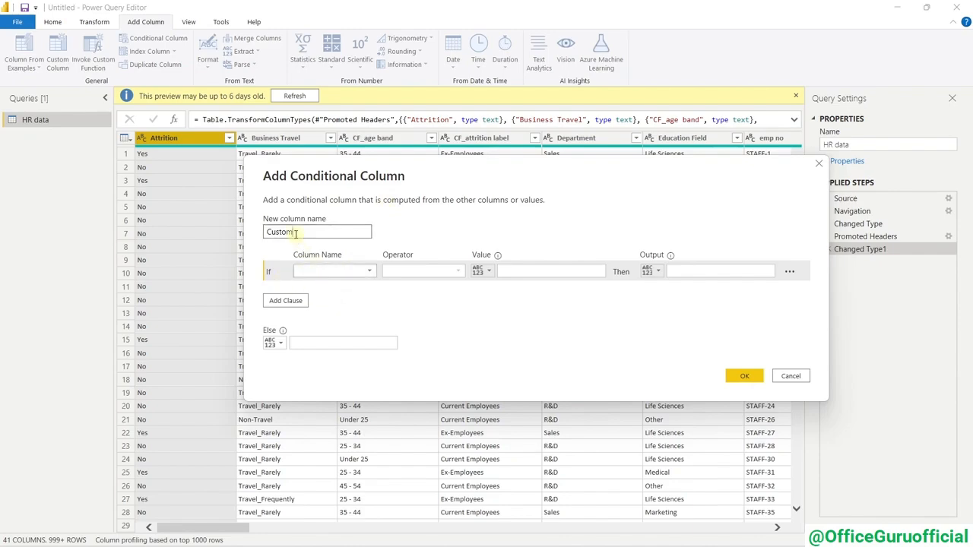
double_click(295, 234)
type("Attrition Count")
Define the conditional column to output 1 if Attrition equals Yes and 0 otherwise, and create it.
left_click(340, 270)
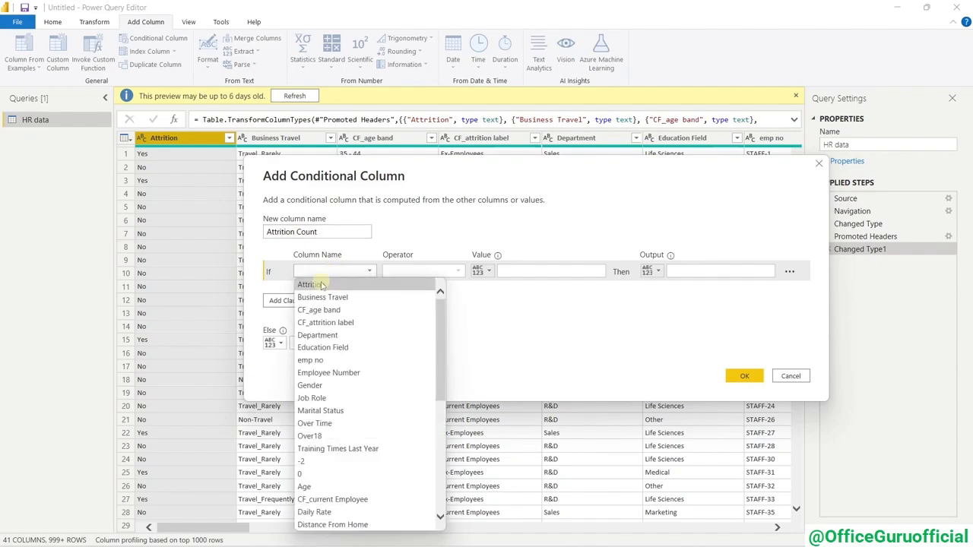
left_click(312, 285)
left_click(517, 272)
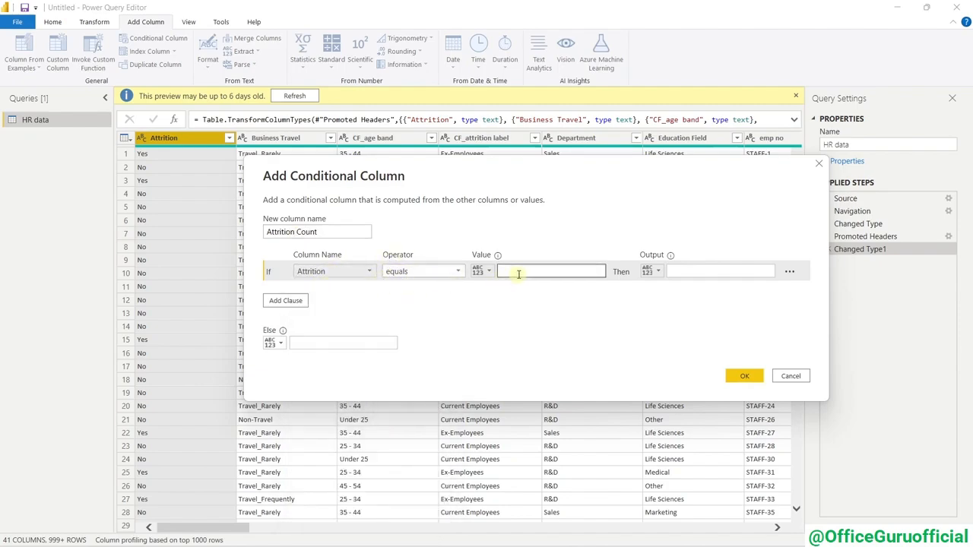
type("Yes")
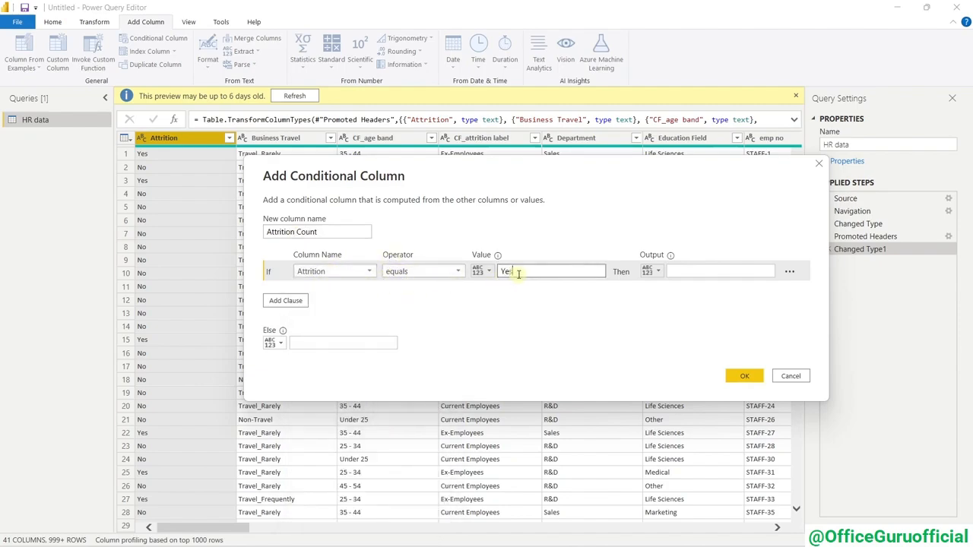
left_click(673, 266)
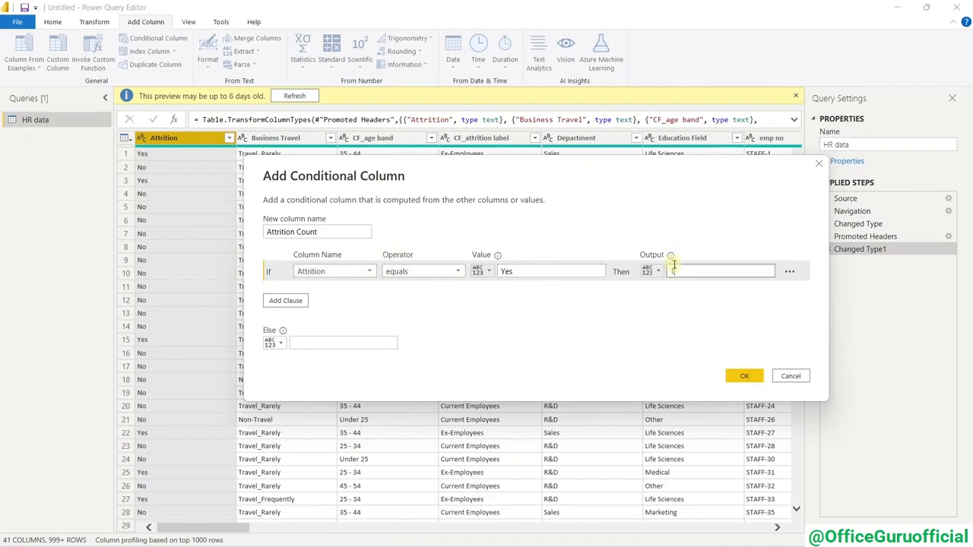
type("1")
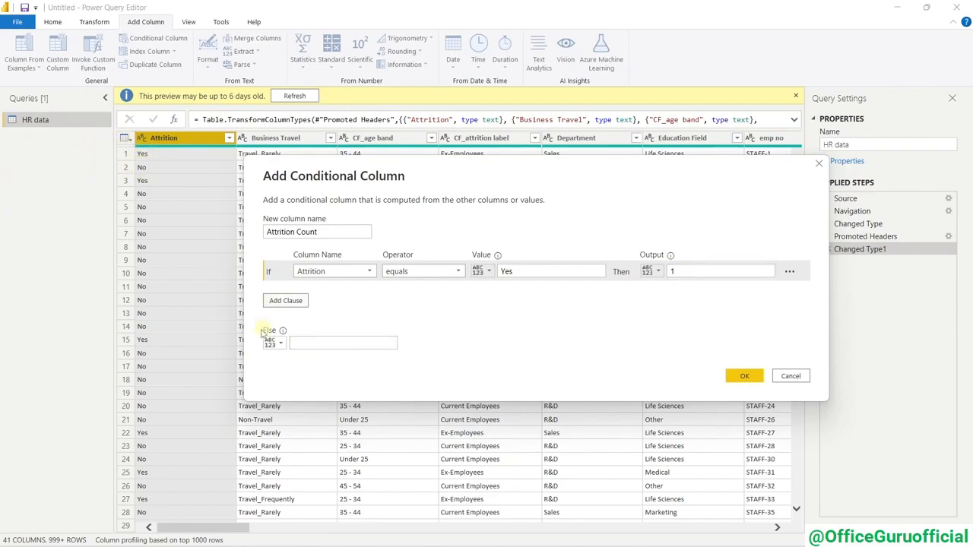
left_click(310, 342)
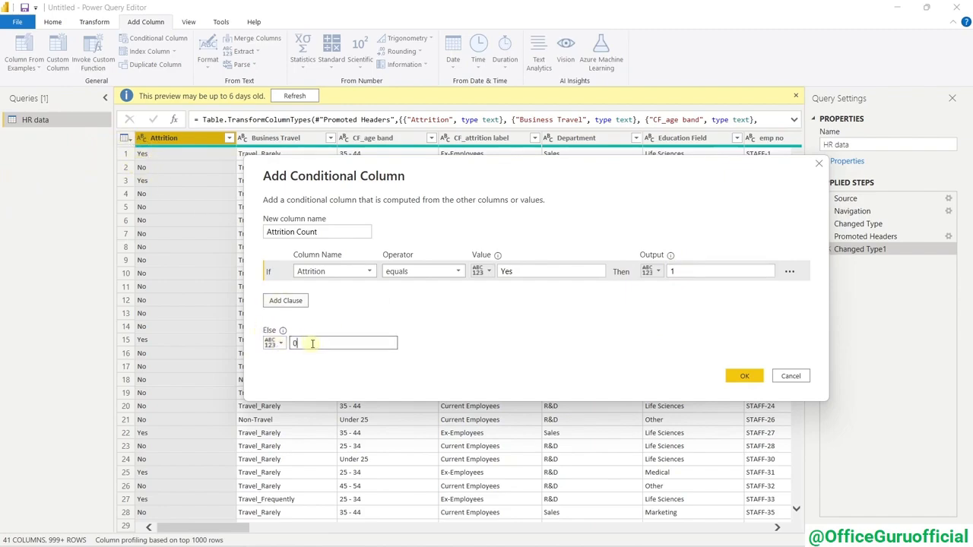
left_click(744, 376)
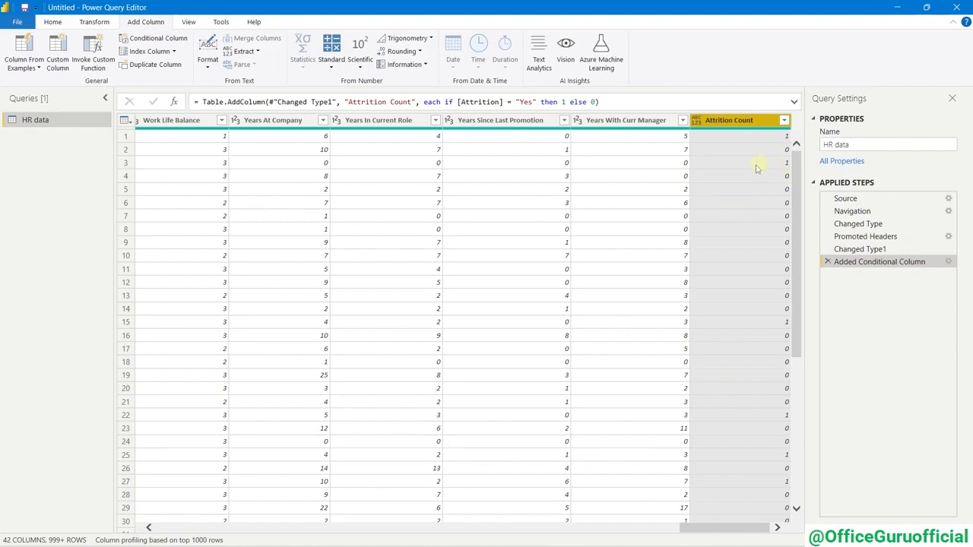
Close the query editor applying the changes, and show the HR data table in the data view.
left_click(640, 256)
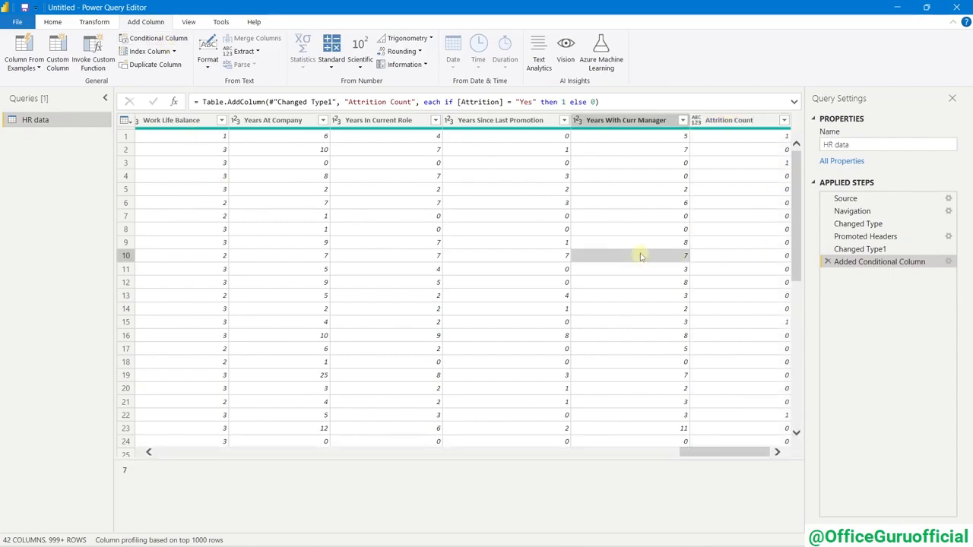
left_click(52, 23)
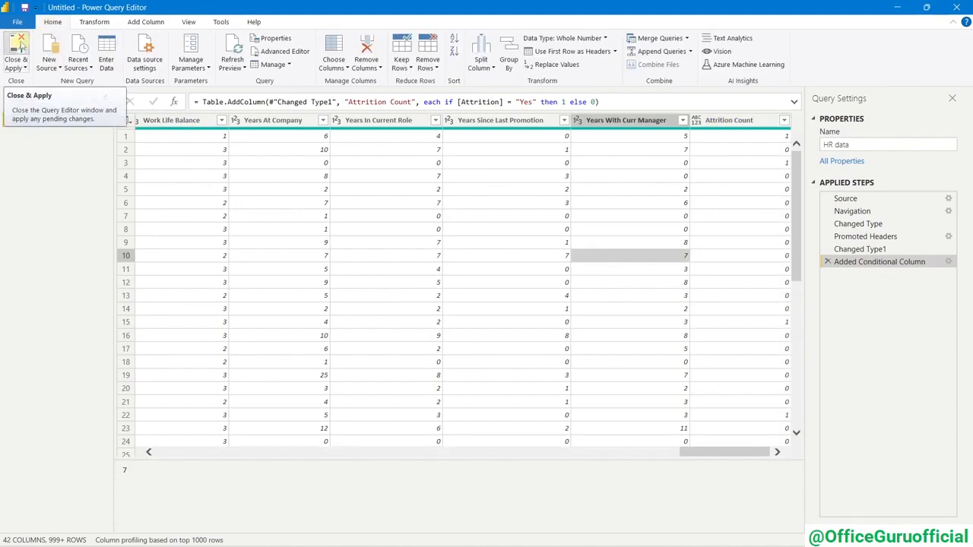
left_click(20, 47)
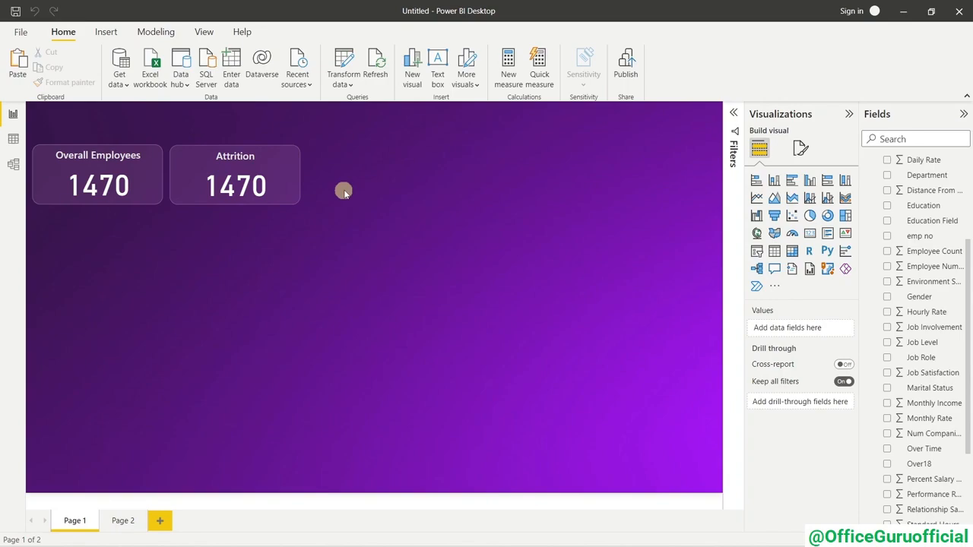
left_click(13, 139)
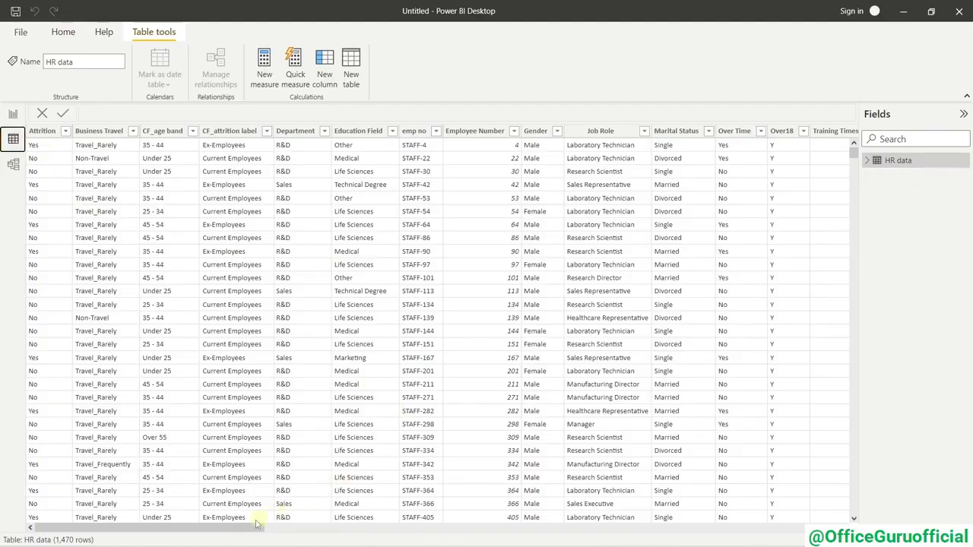
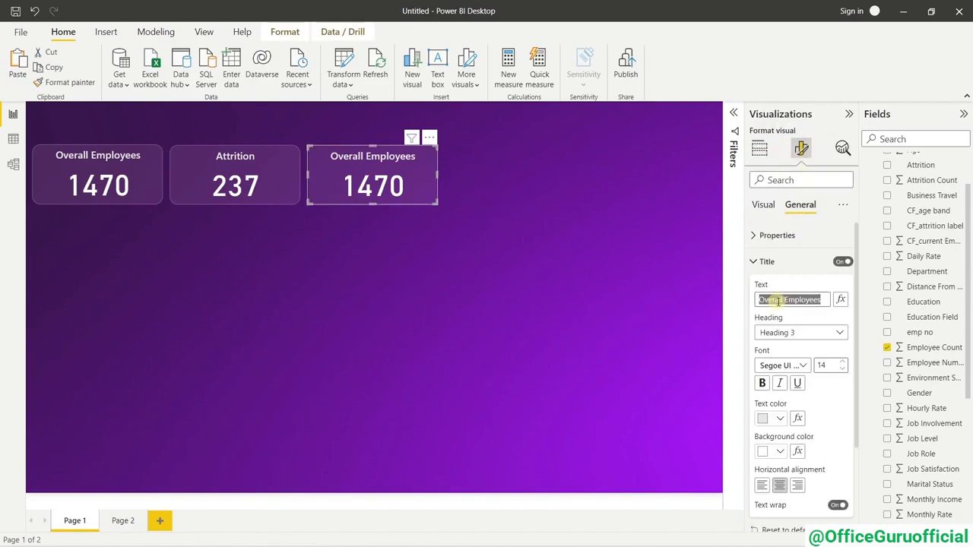
Change the title text of the third card to Attrition Rate.
type("A")
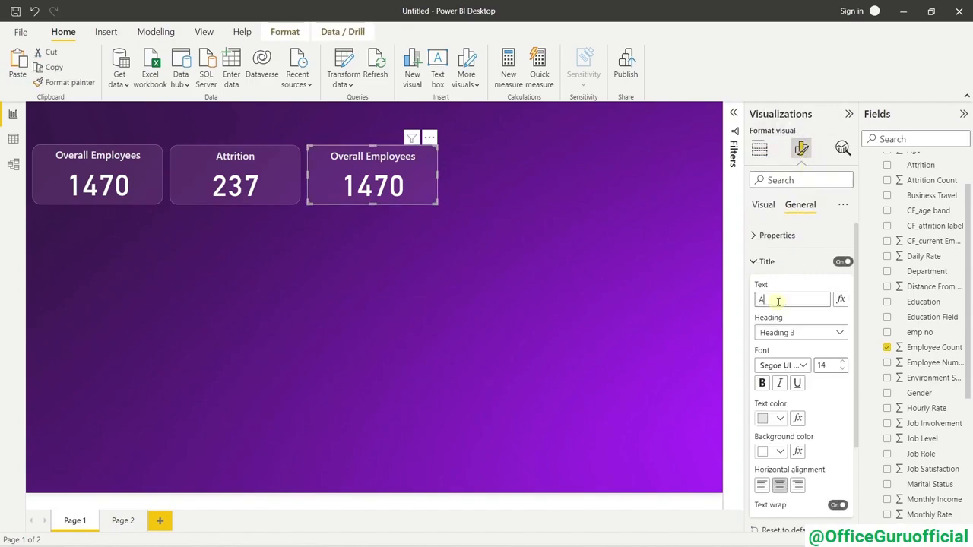
type("ttririon Rate")
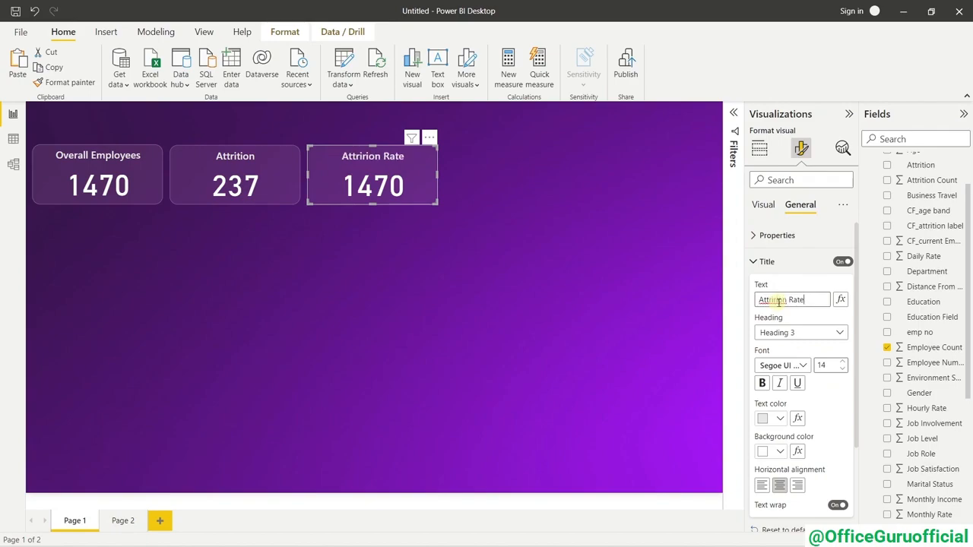
left_click(777, 301)
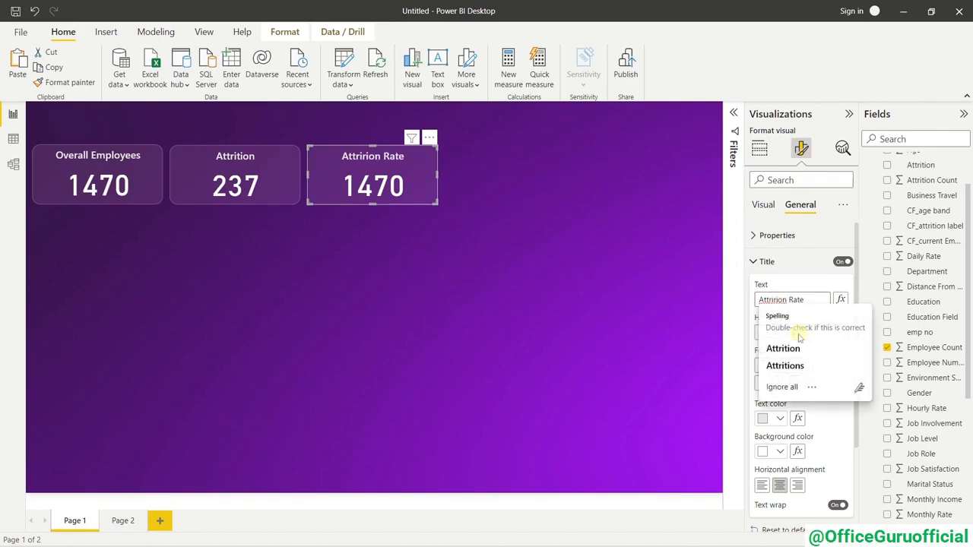
key("BackSpace")
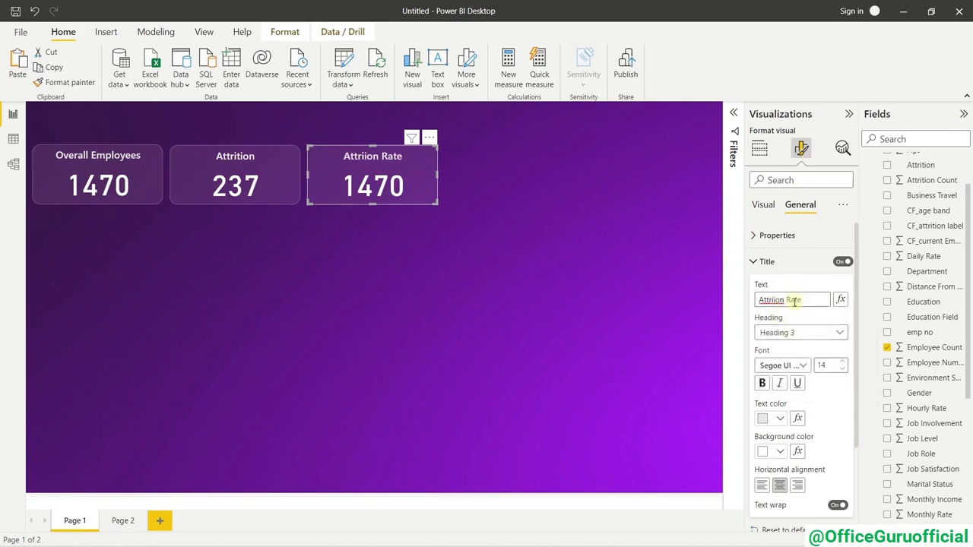
left_click(784, 300)
key("BackSpace")
key("BackSpace")
key("BackSpace")
key("BackSpace")
type("ition")
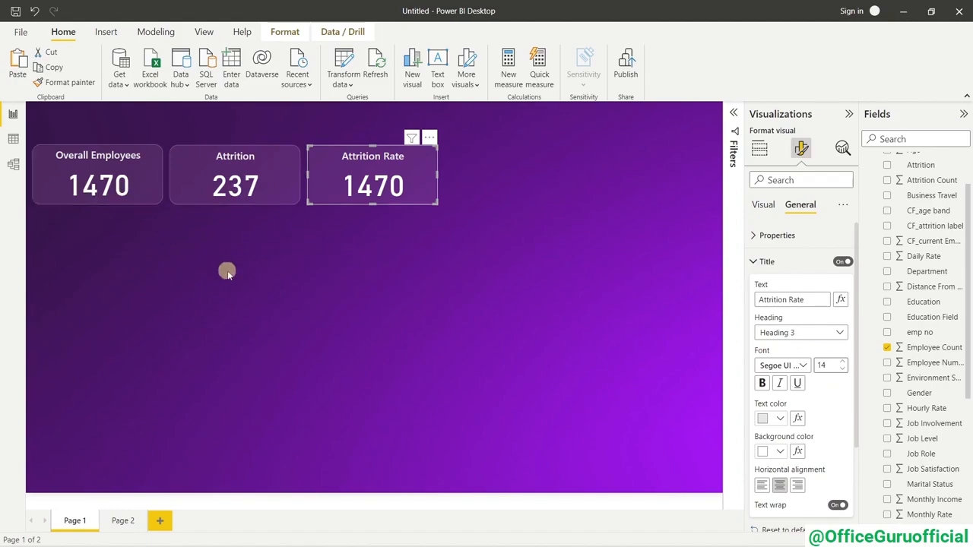
left_click(372, 225)
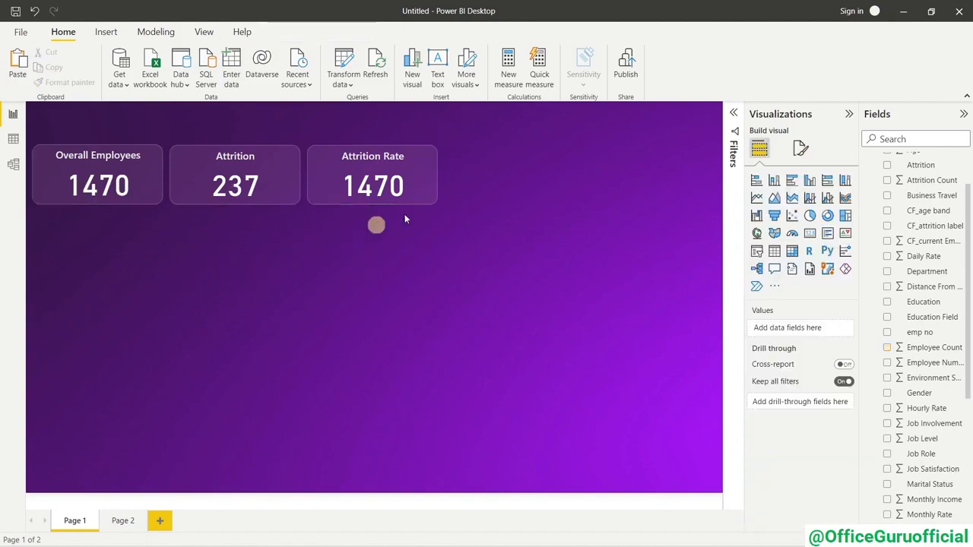
Start a new measure in the HR data table and name it Attriron Rate.
left_click(434, 184)
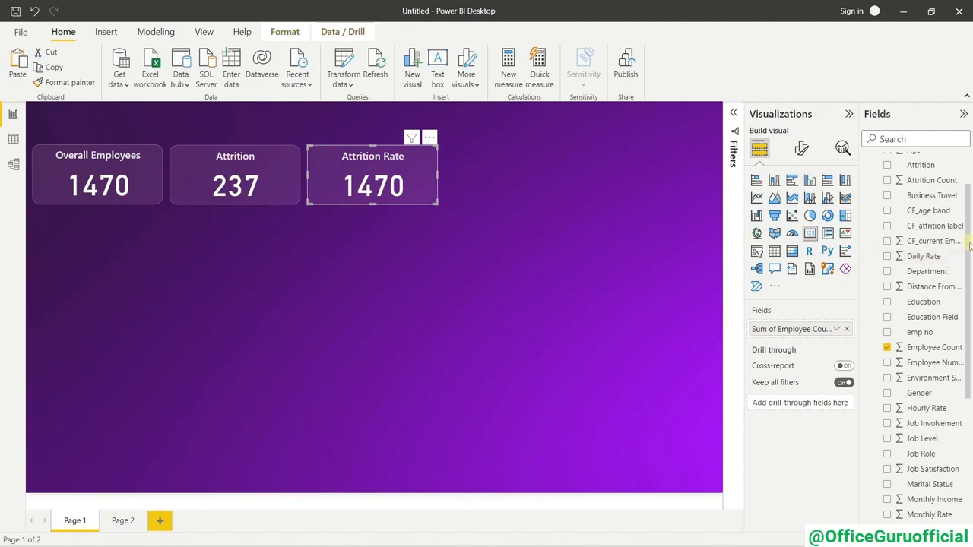
scroll(970, 245, "up", 2)
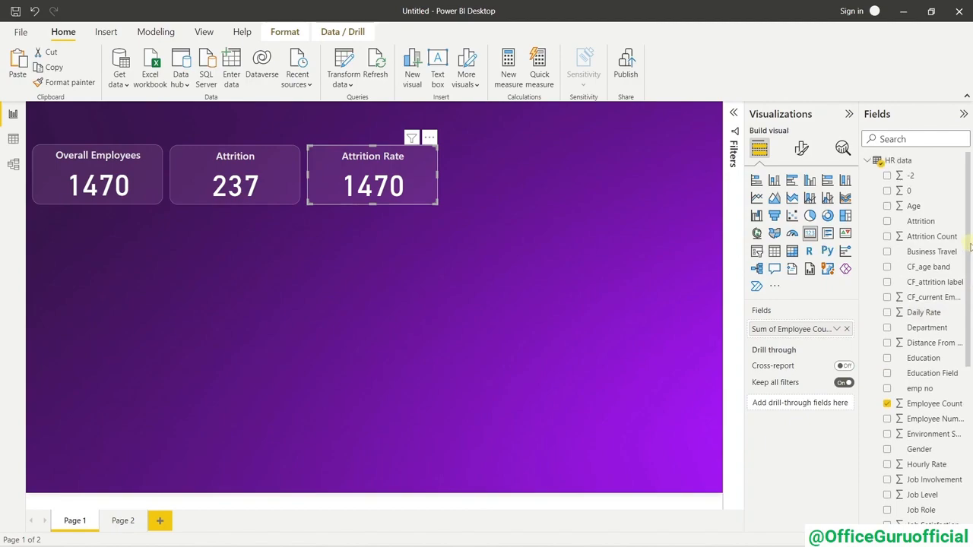
right_click(908, 161)
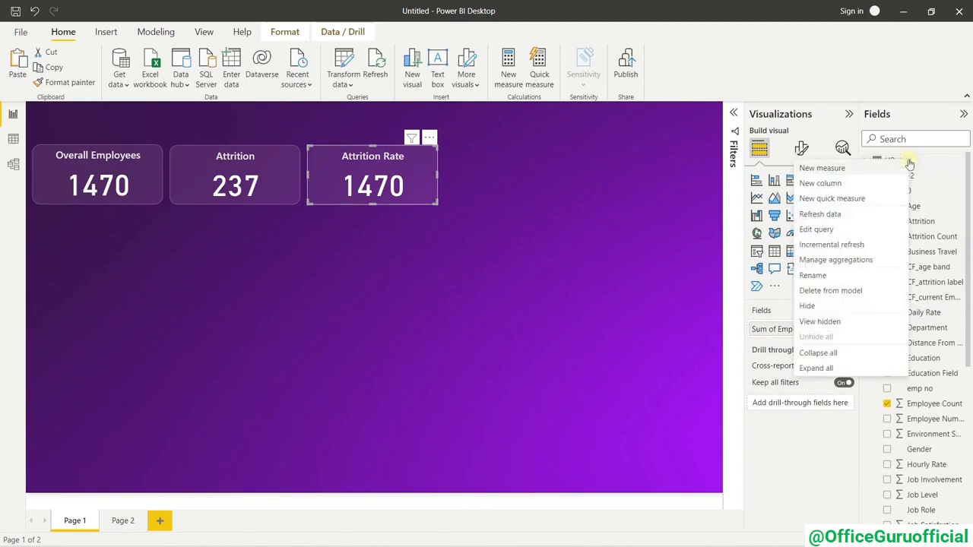
left_click(822, 168)
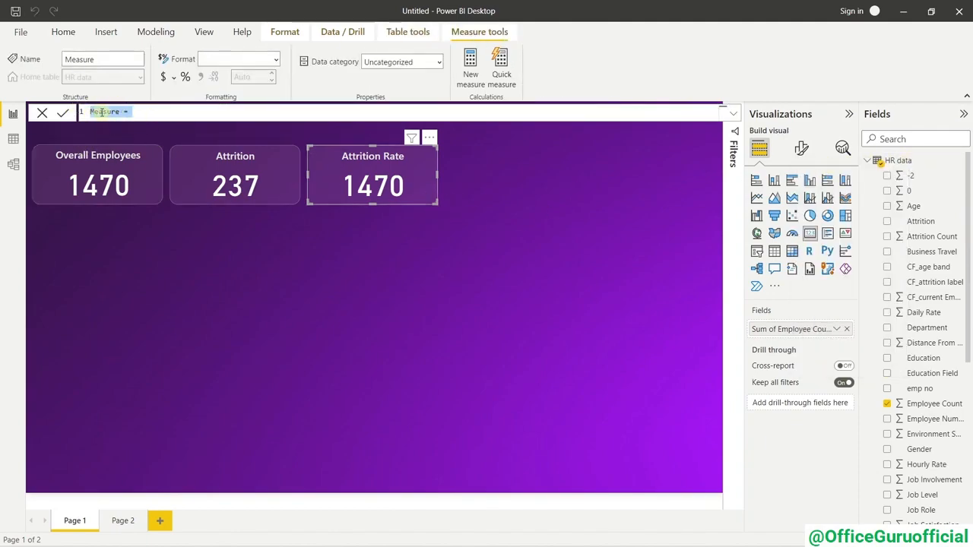
double_click(99, 112)
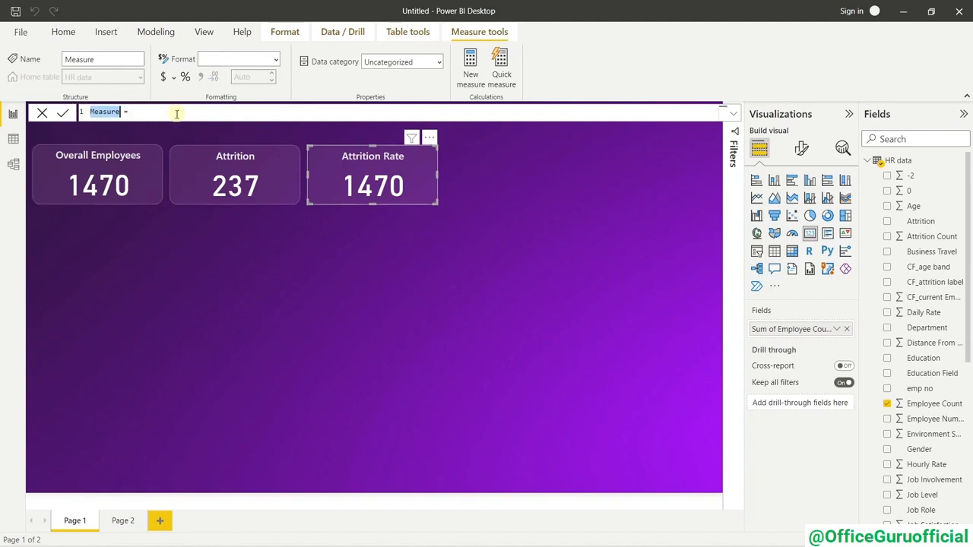
type("Attriron Rate = ")
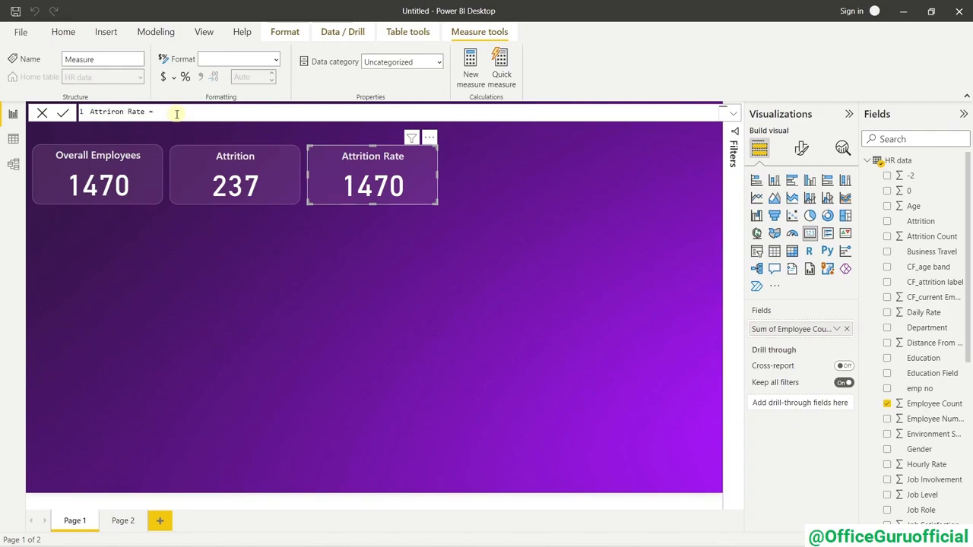
Define the measure as SUM('HR data'[Attrition Count])/SUM('HR data'[Employee Count]) and commit the formula.
type("SUM(")
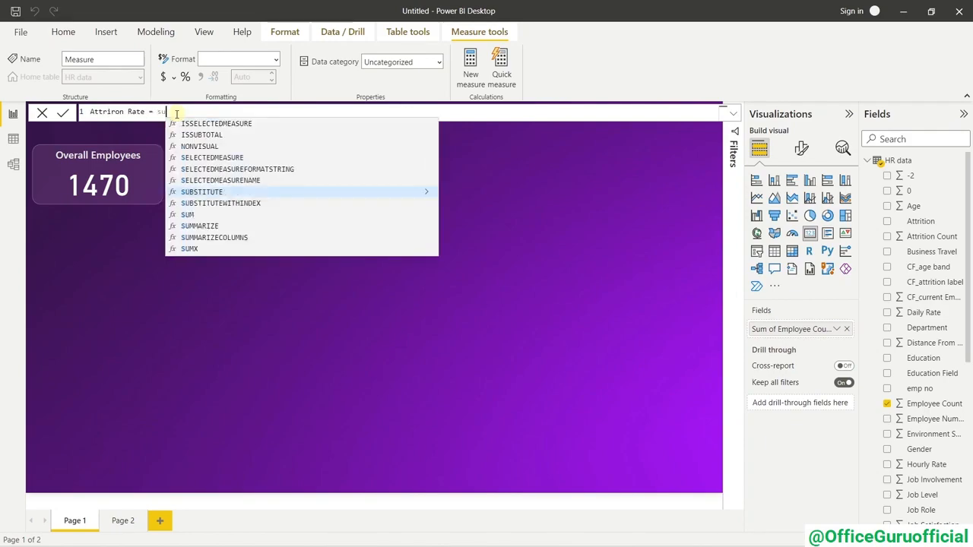
type("attr")
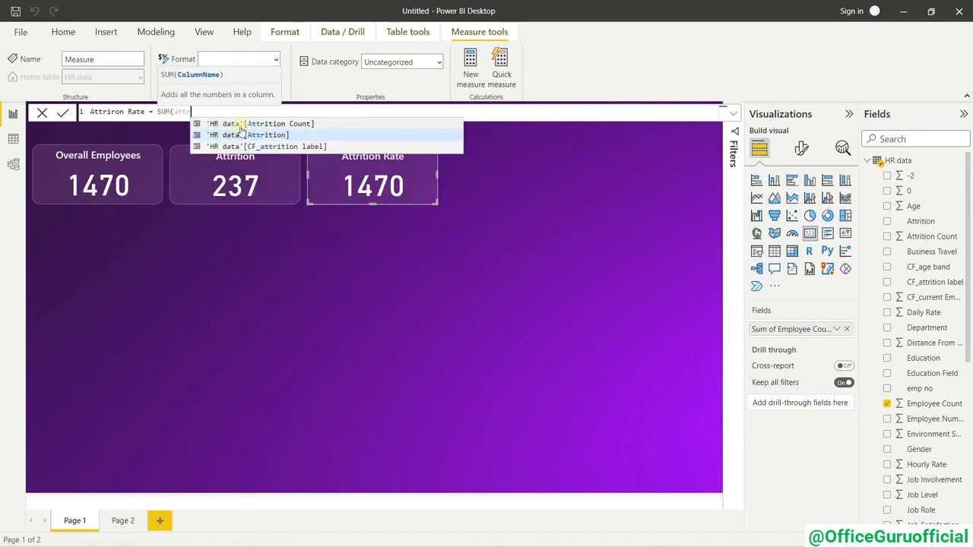
left_click(263, 123)
type(")")
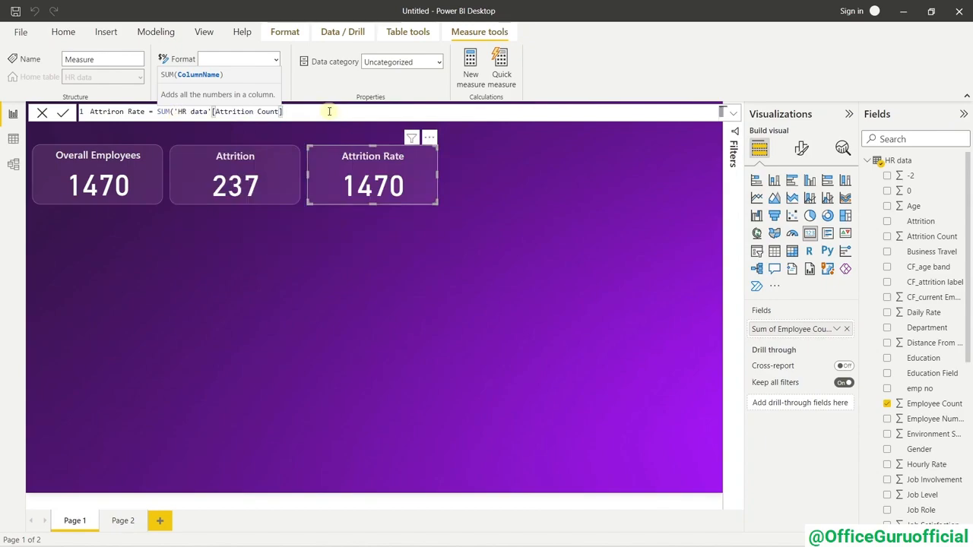
type(")/SUM(")
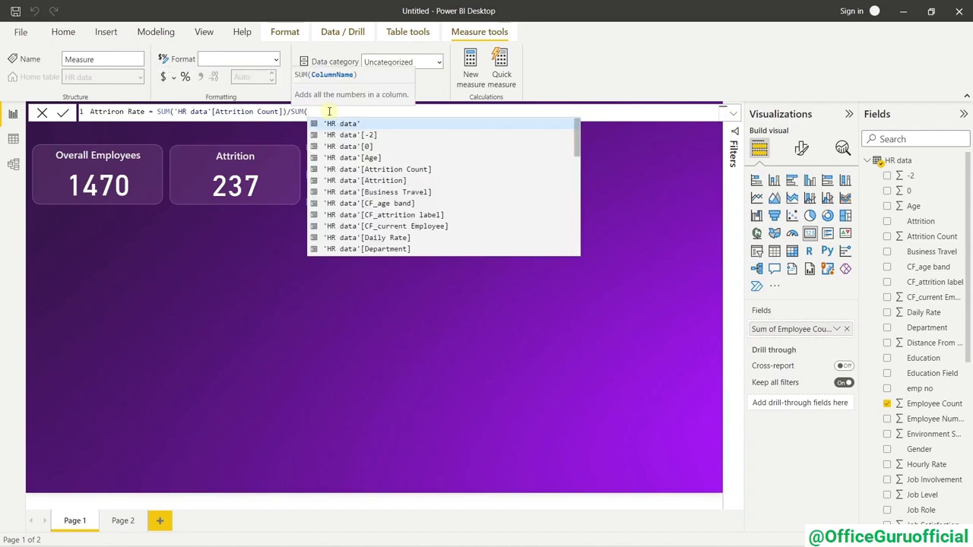
type("emplo")
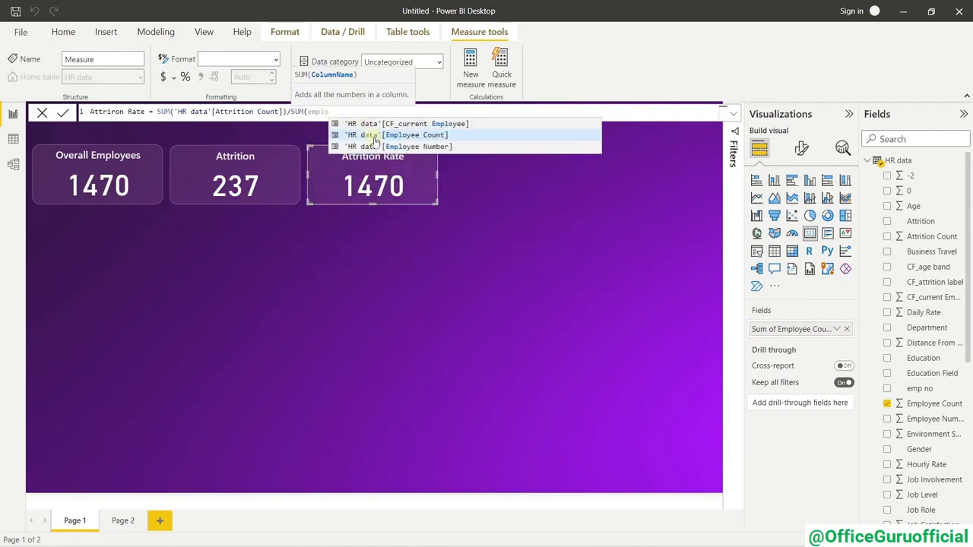
left_click(374, 137)
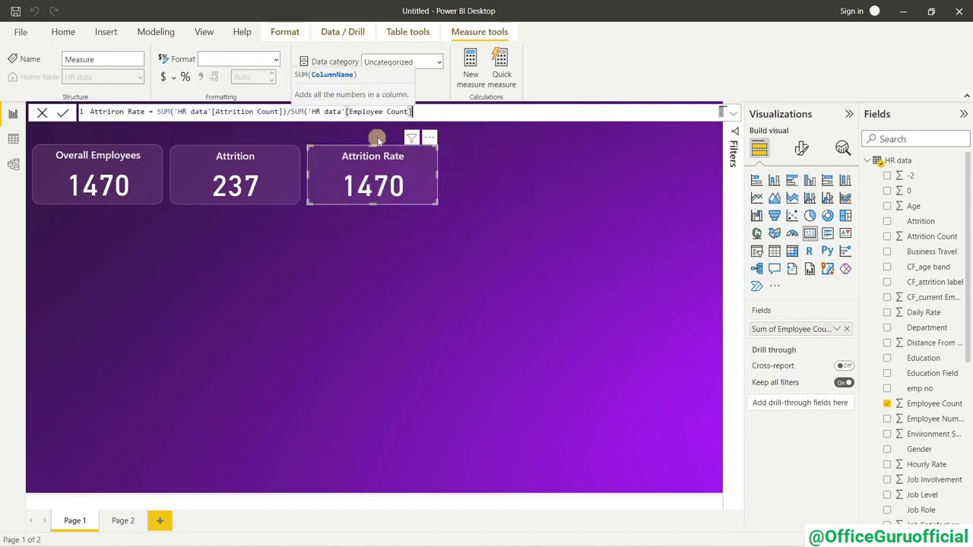
type(")")
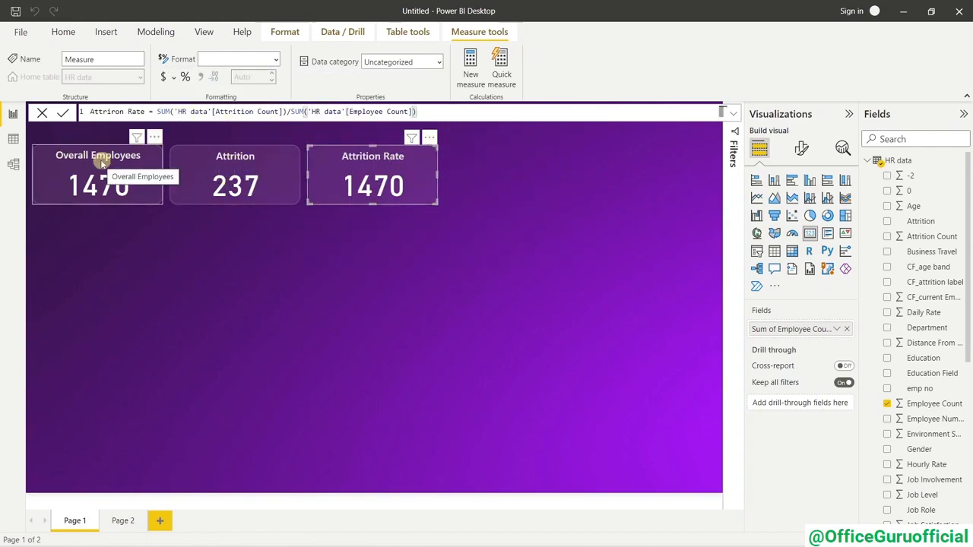
left_click(63, 112)
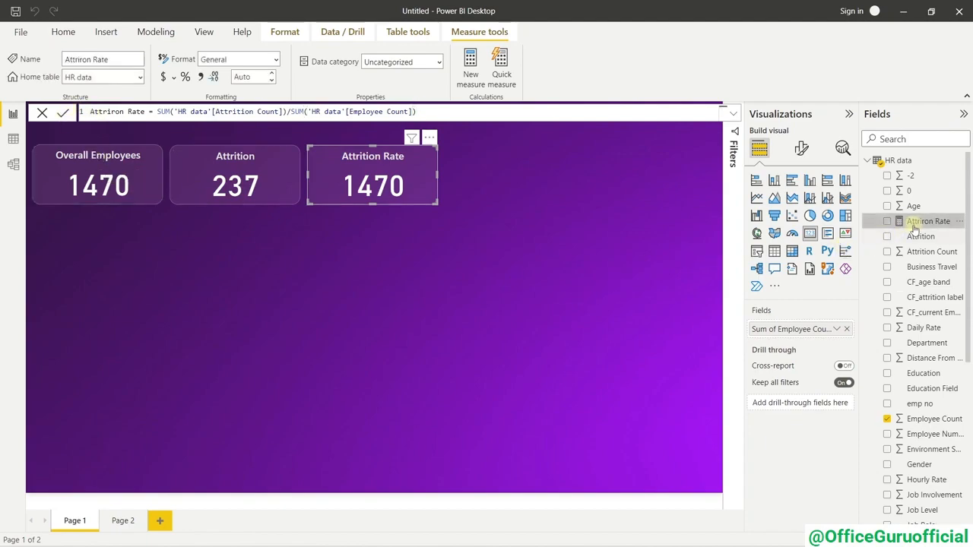
Replace the employee count field in the Attrition Rate card with the Attriron Rate measure.
left_click_drag(910, 221, 939, 260)
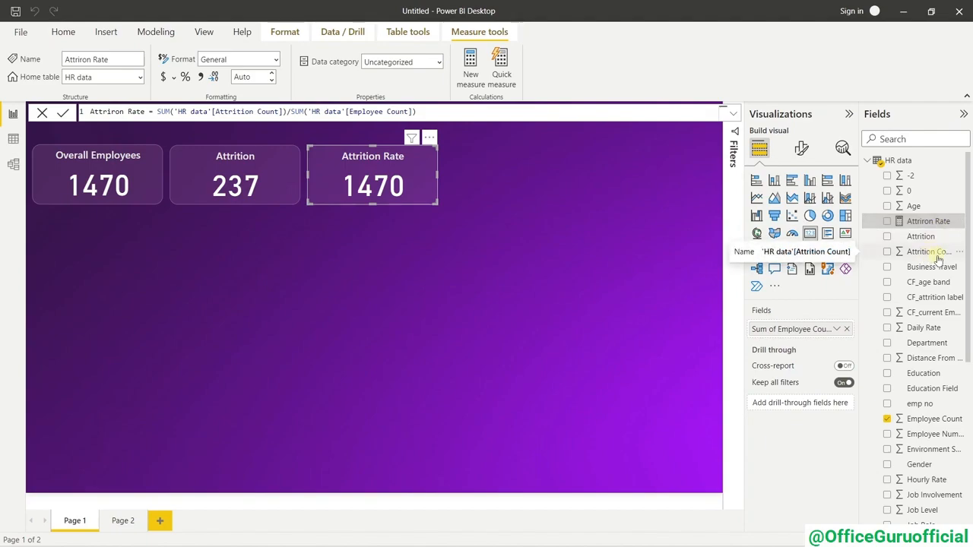
left_click_drag(939, 260, 939, 260)
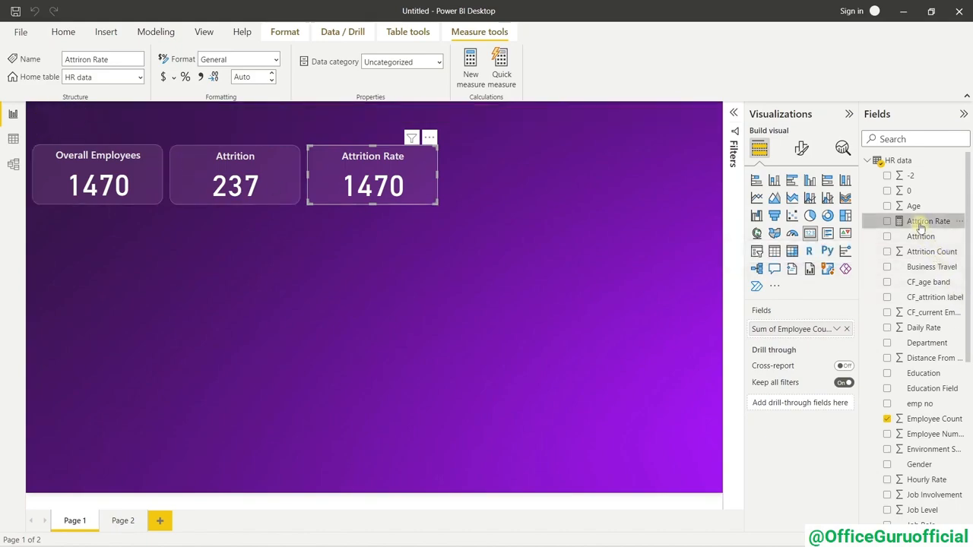
left_click_drag(924, 221, 802, 335)
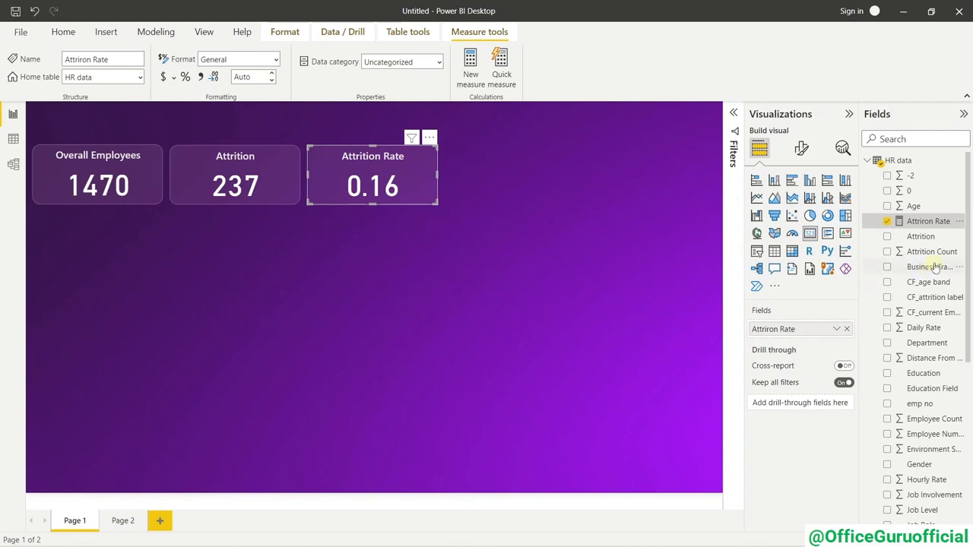
Format the Attriron Rate measure as a percentage with 2 decimal places.
left_click(903, 221)
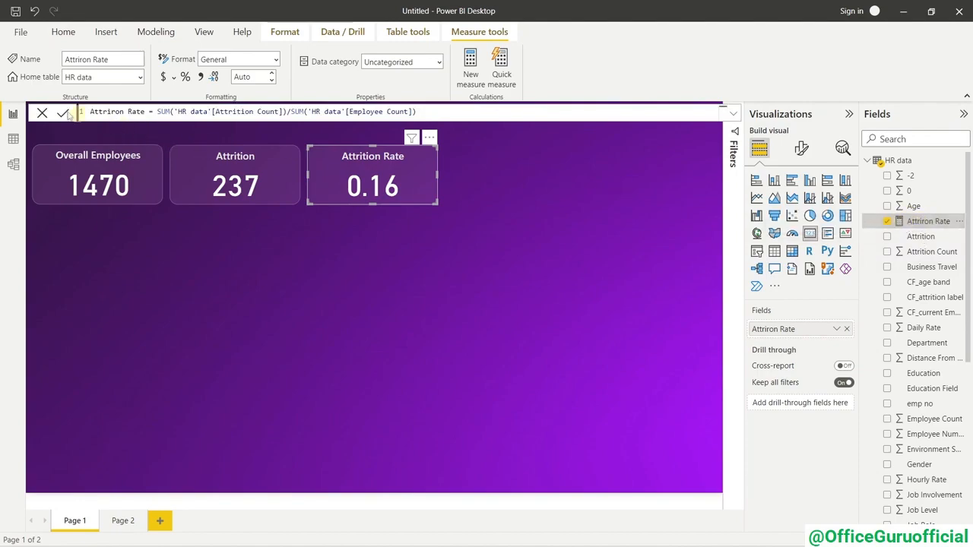
left_click(42, 111)
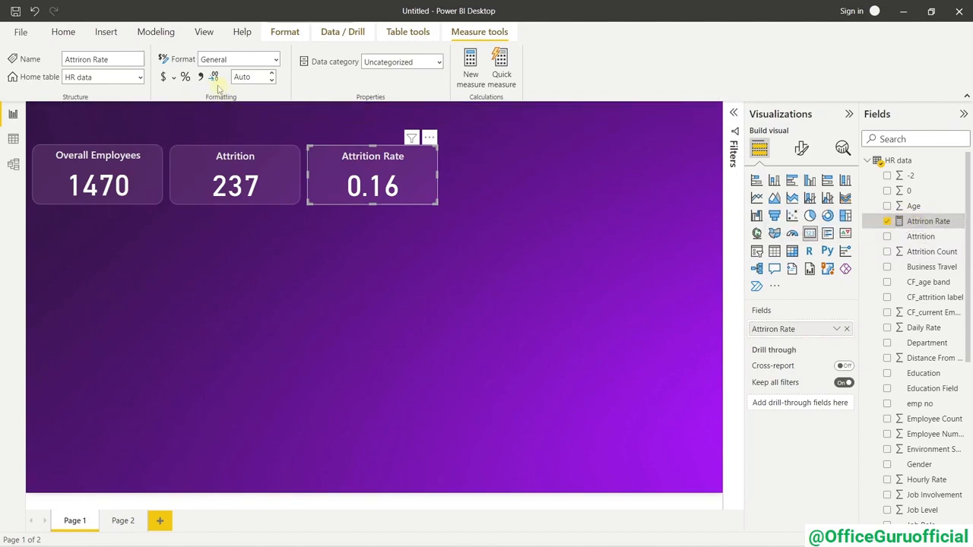
left_click(275, 60)
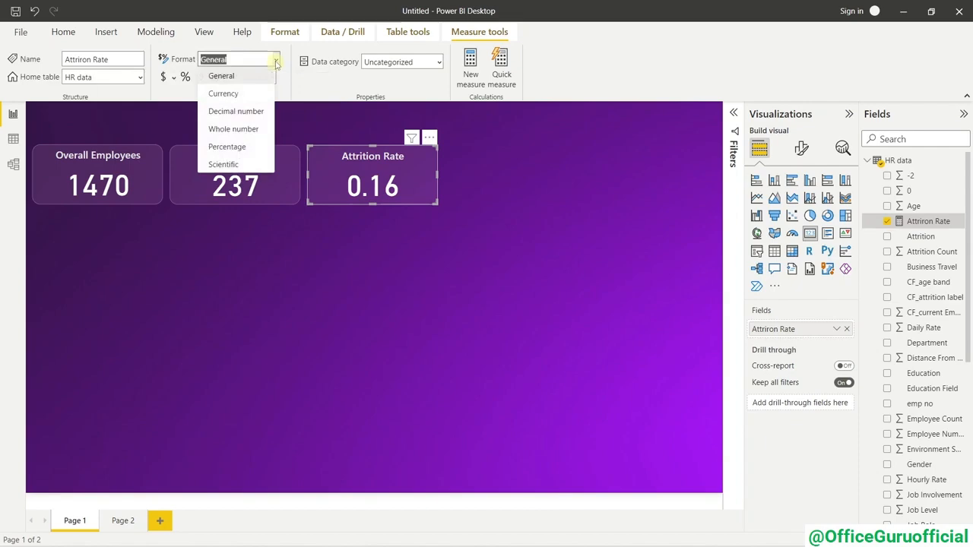
left_click(227, 146)
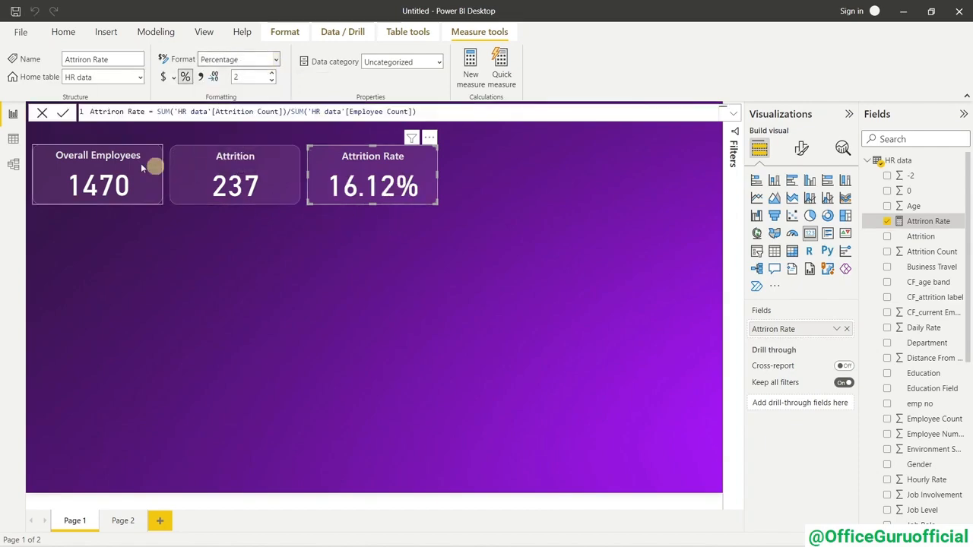
left_click(64, 114)
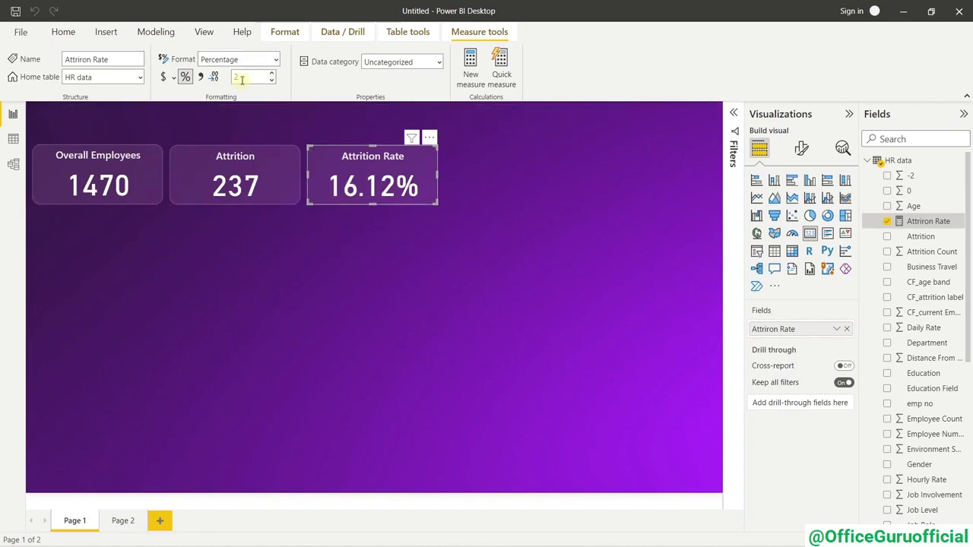
left_click(271, 81)
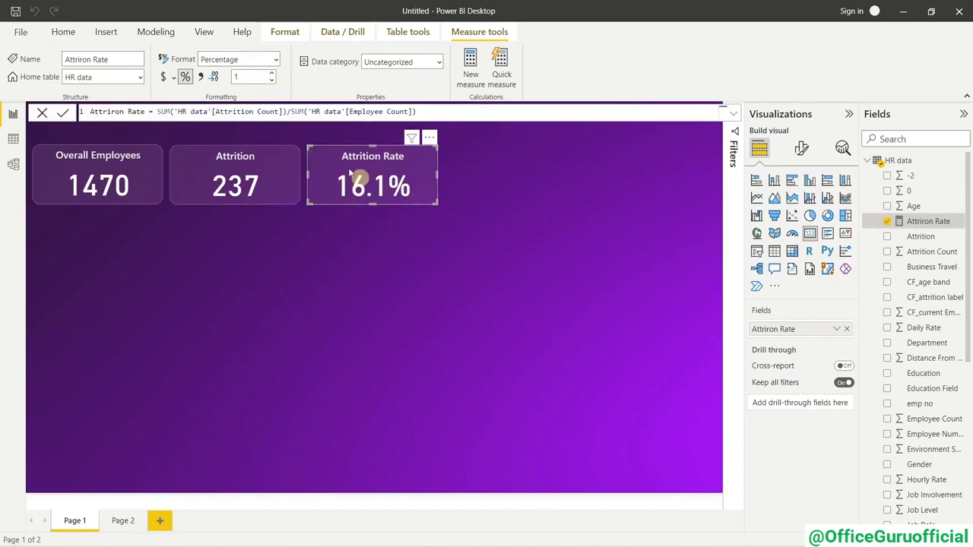
left_click(271, 74)
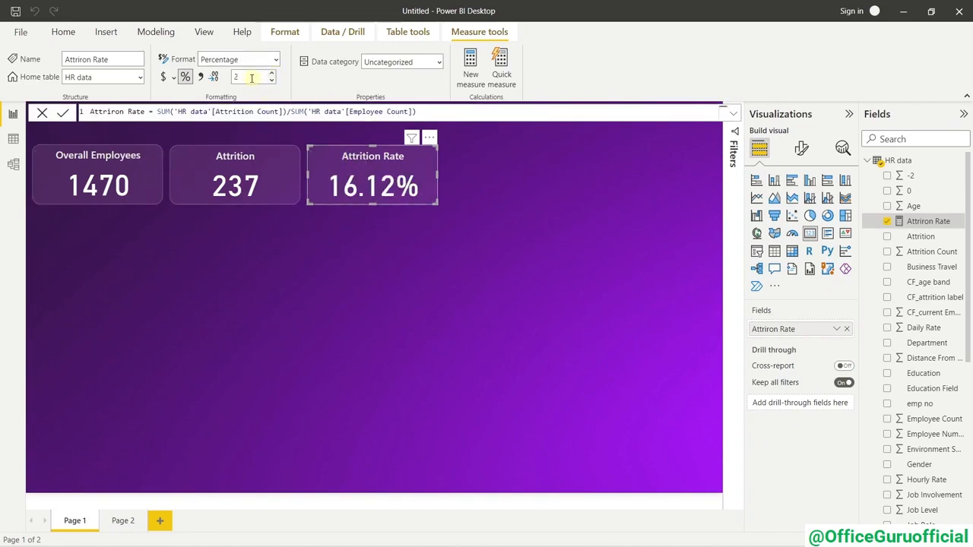
left_click(417, 293)
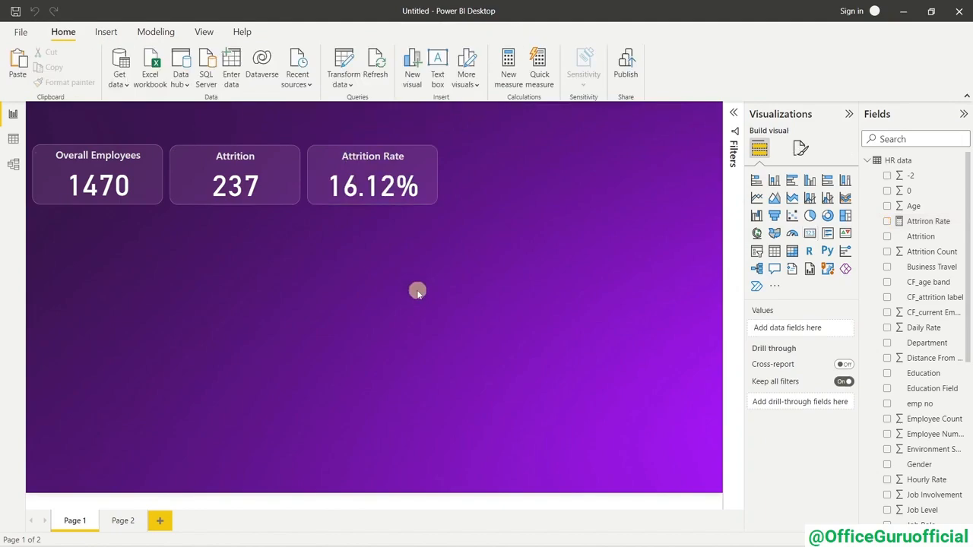
Duplicate the Overall Employees card and place the copy beside the Attrition Rate card, aligned with the row.
left_click(157, 192)
key("ctrl+c")
key("ctrl+v")
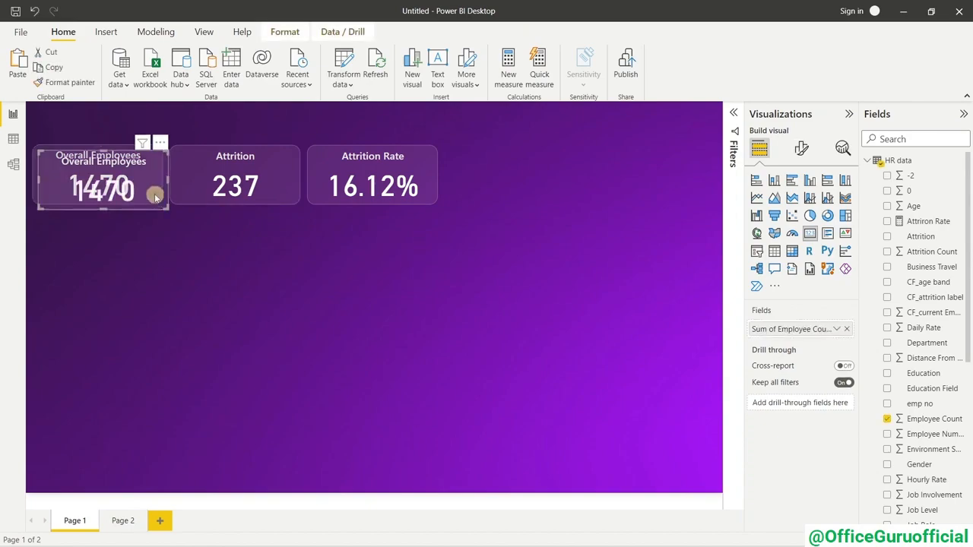
left_click_drag(152, 193, 561, 192)
left_click(563, 295)
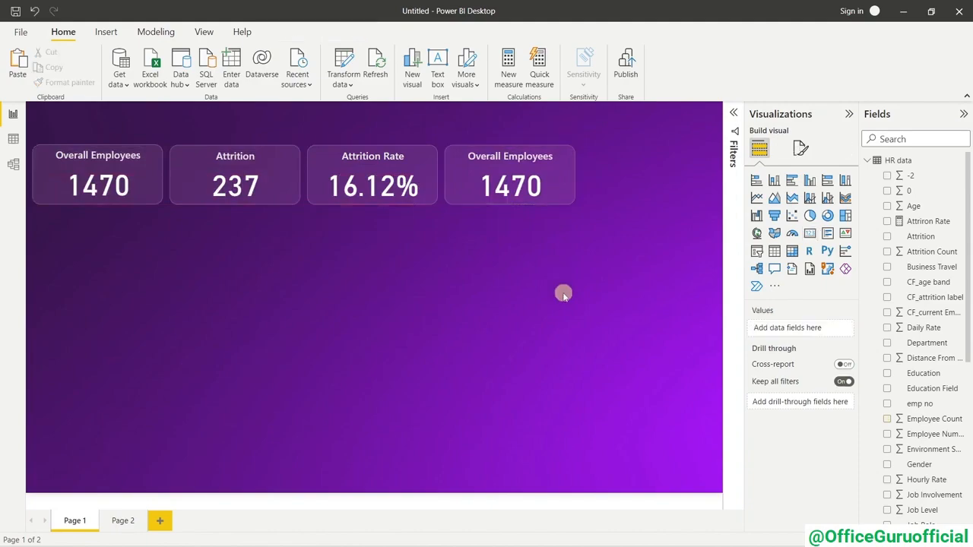
Change the title text of the fourth card to Active Employees.
left_click(528, 188)
left_click(804, 151)
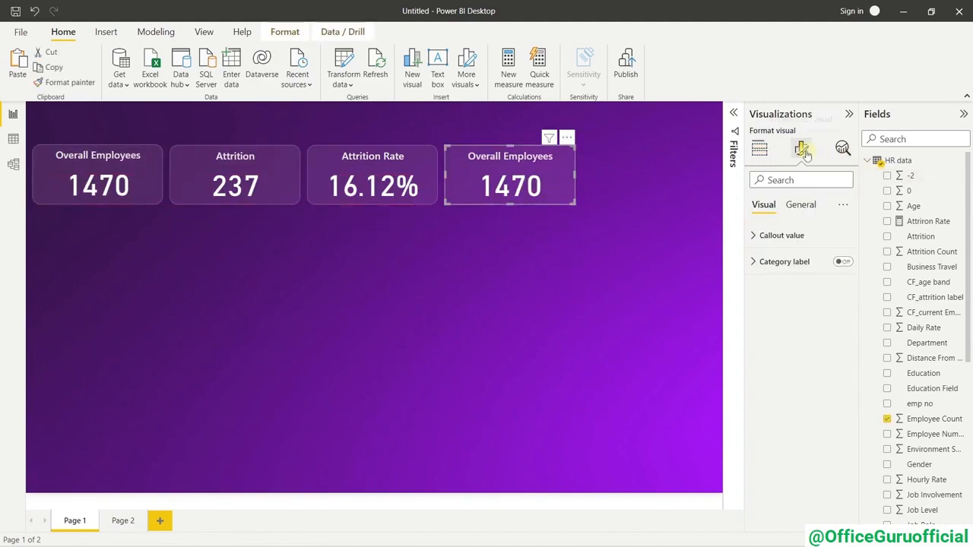
left_click(800, 205)
left_click(788, 261)
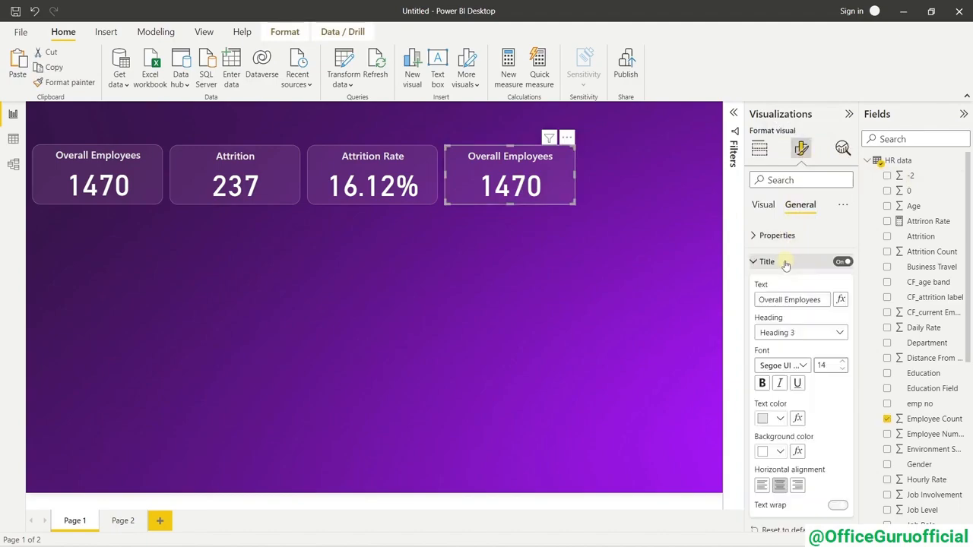
left_click(790, 300)
key("BackSpace")
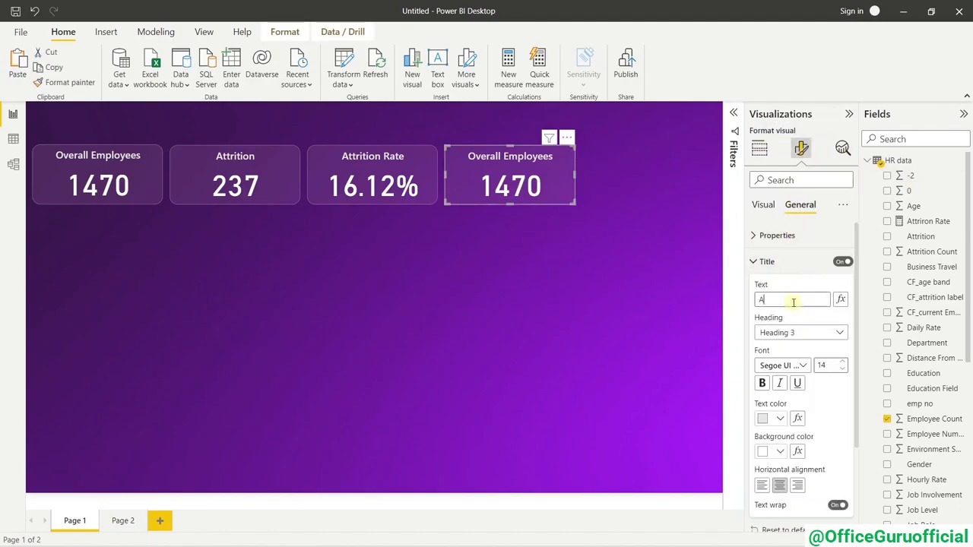
type("Active Employees")
left_click(452, 311)
Create a measure named Active Employees in the HR data table, starting its formula with SUM('HR data'[Employee Count]).
left_click(490, 201)
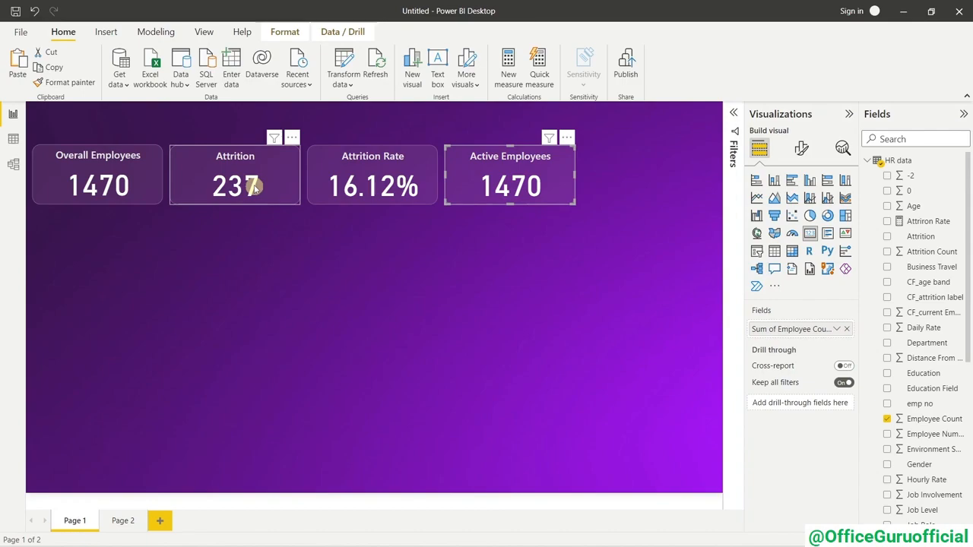
right_click(898, 161)
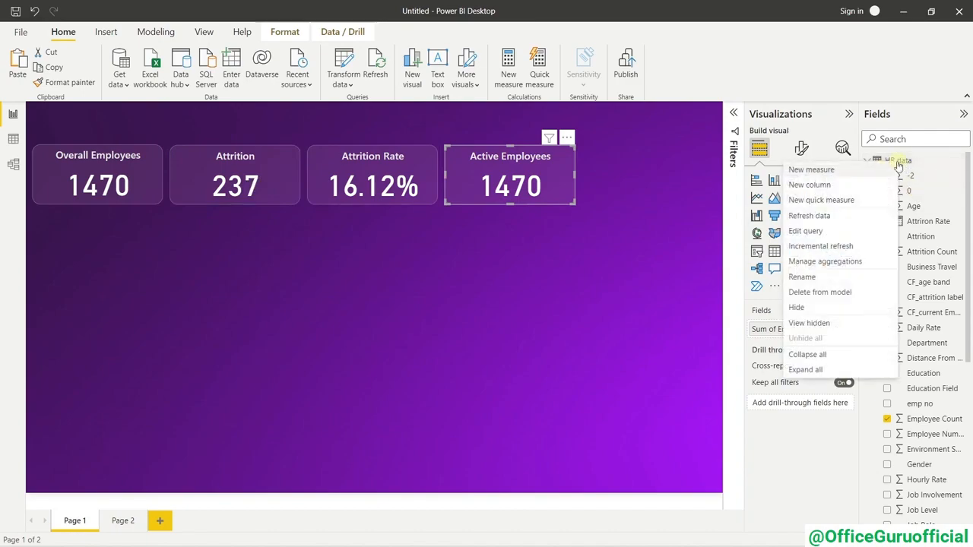
left_click(812, 168)
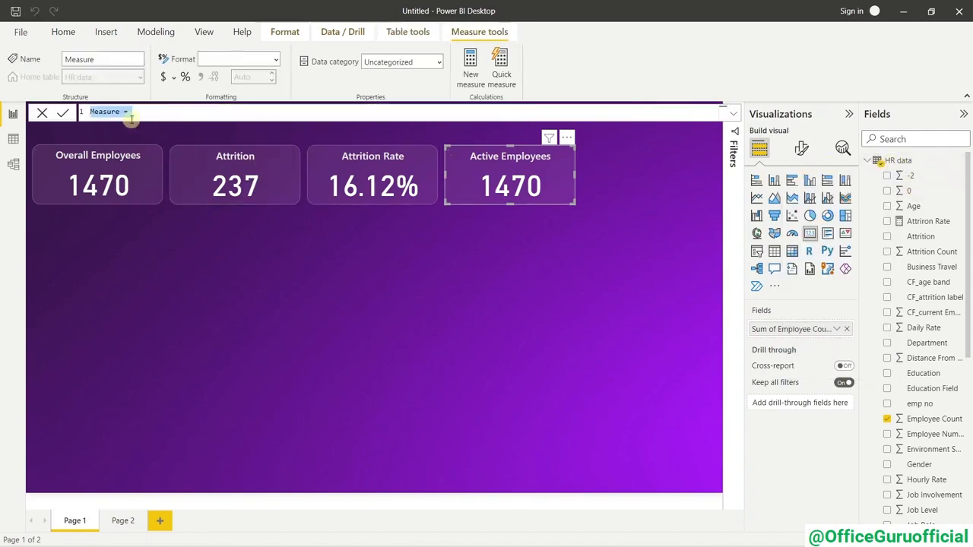
double_click(106, 111)
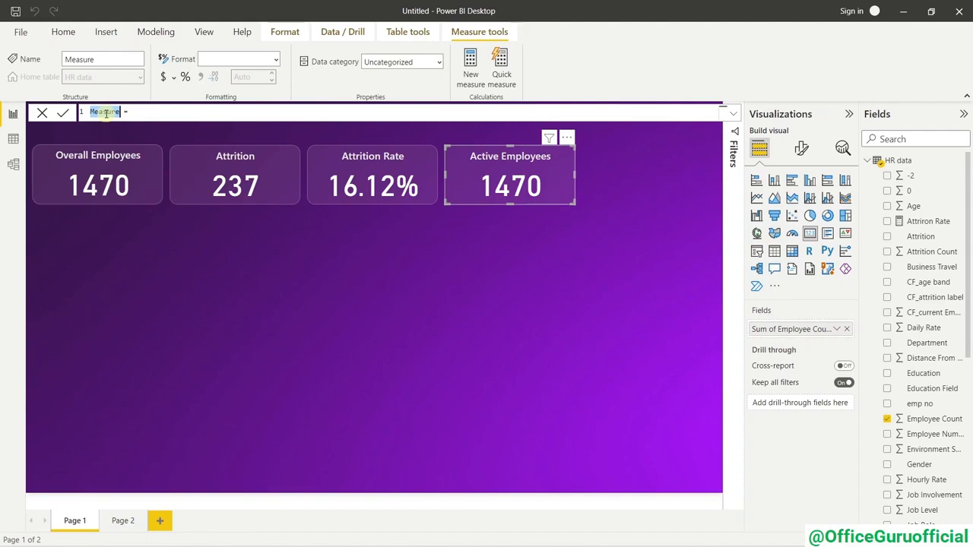
type("Active Employees")
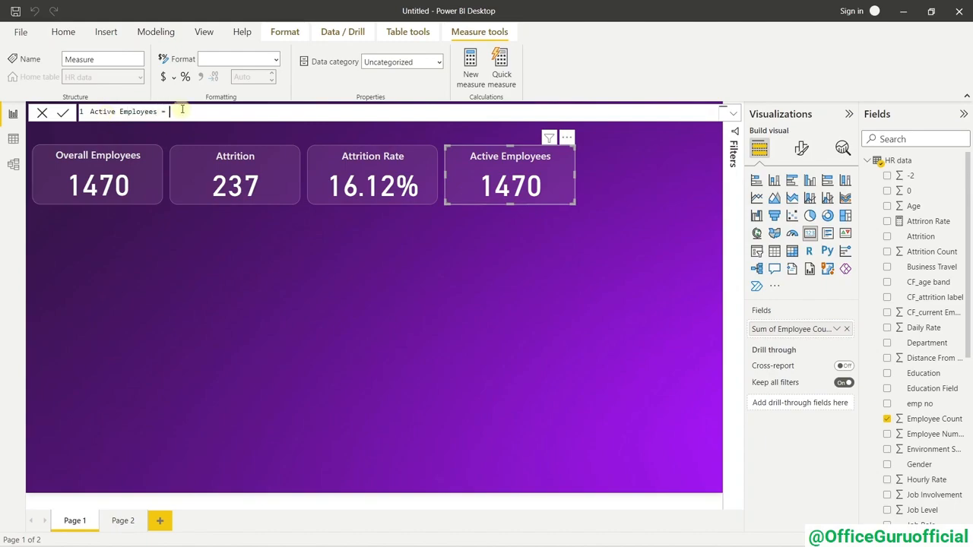
type("SUM(")
type("emplo")
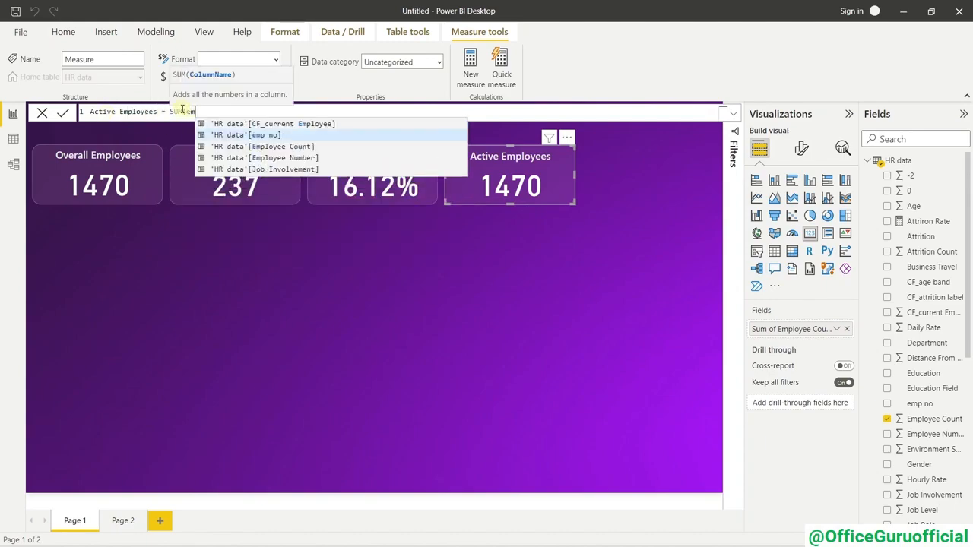
left_click(240, 135)
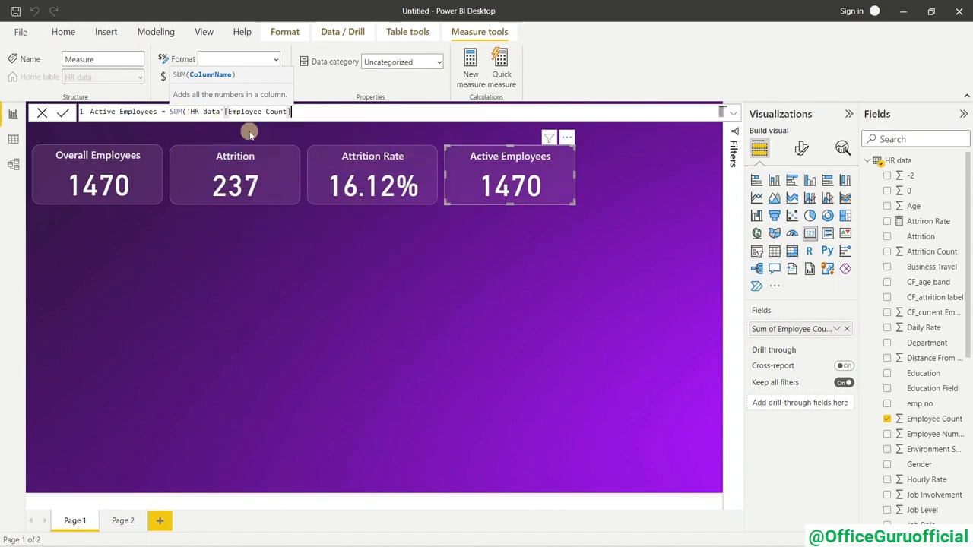
type(")")
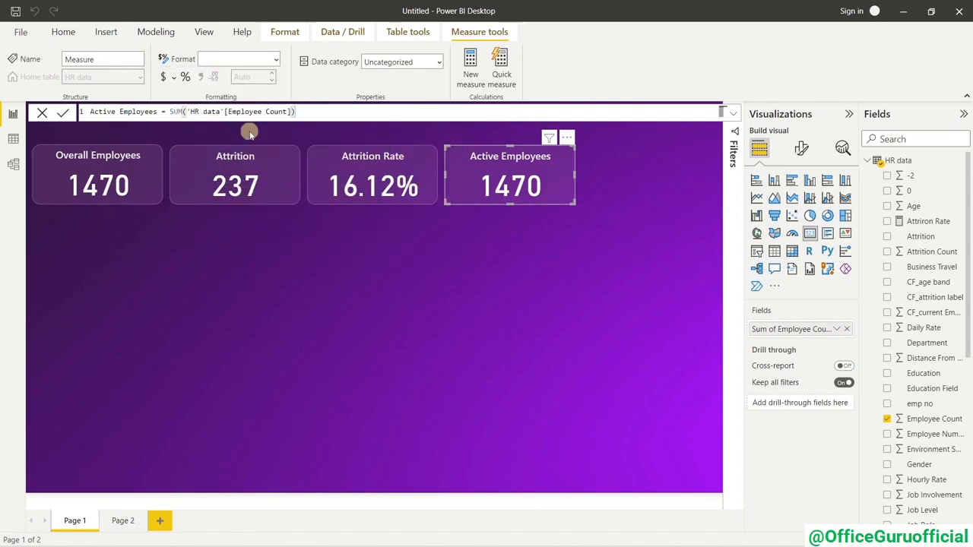
Extend the Active Employees formula by subtracting SUM('HR data'[Attrition Count]).
type("-SUM(")
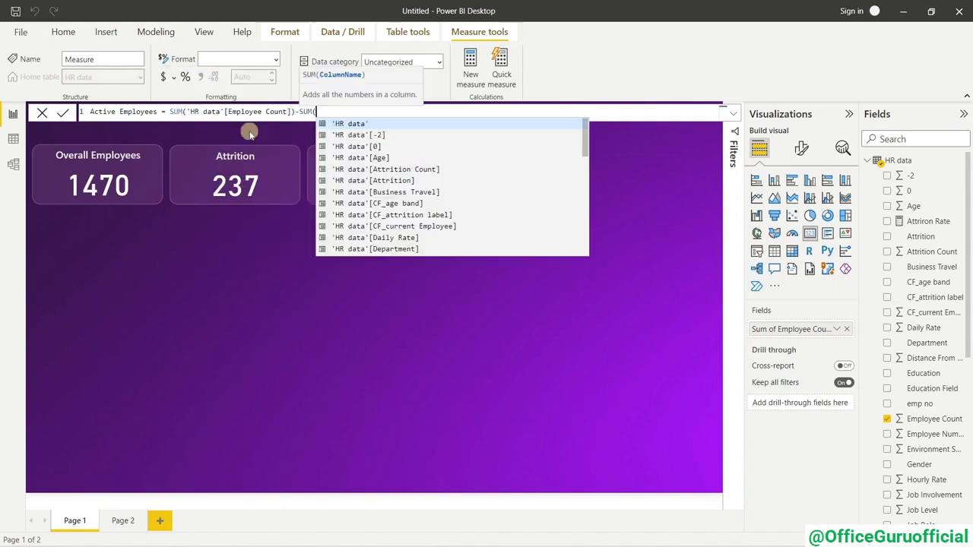
type("at")
key("BackSpace")
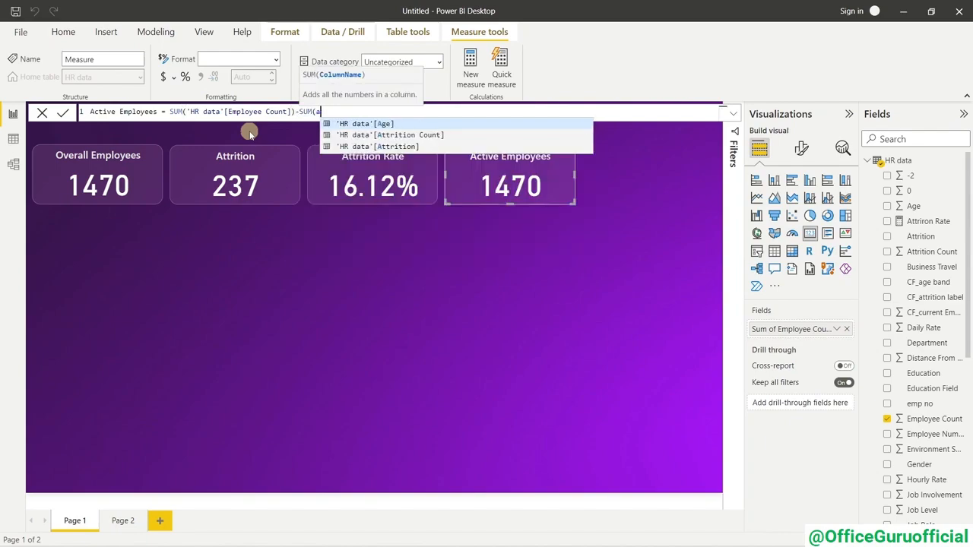
type("ttr")
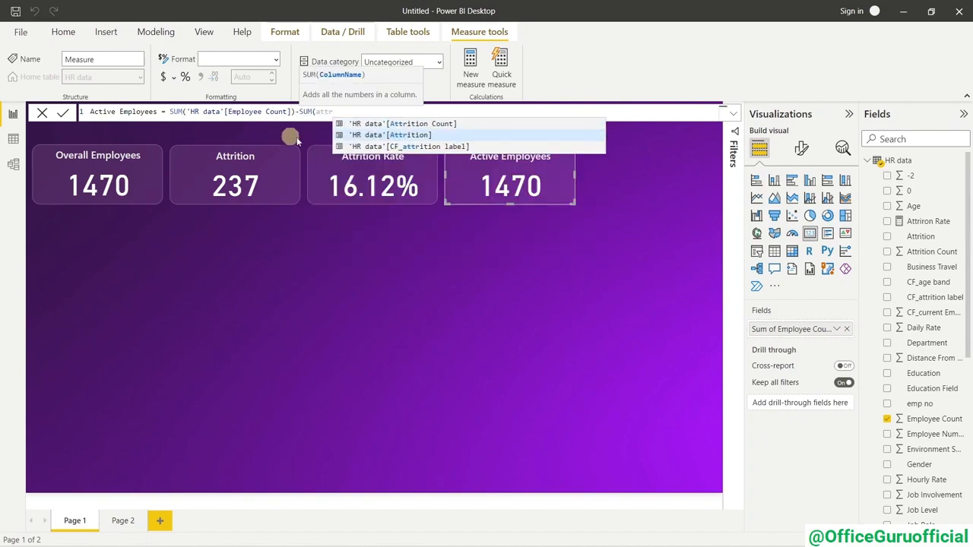
left_click(380, 125)
type(")")
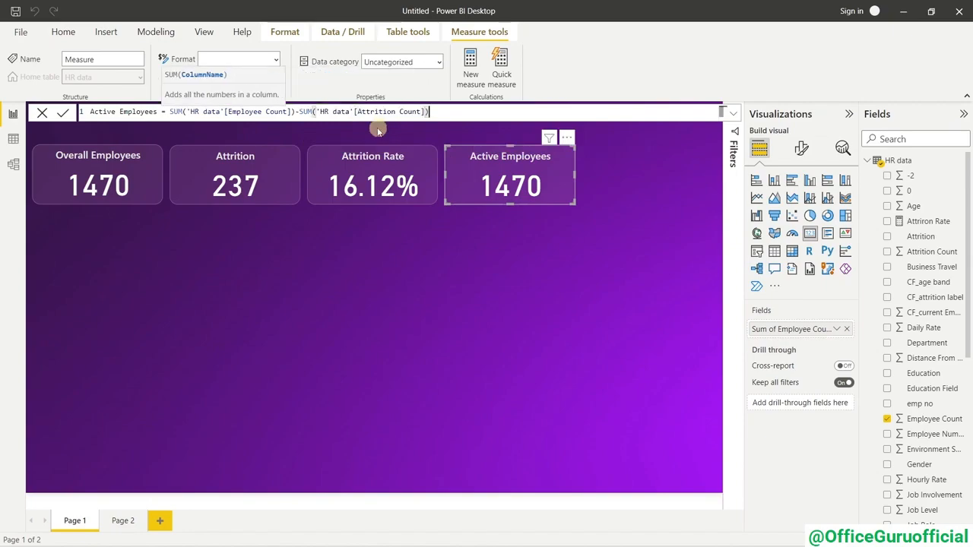
Save the Active Employees measure and use it in place of the employee count field in the Active Employees card.
left_click(64, 113)
left_click(43, 112)
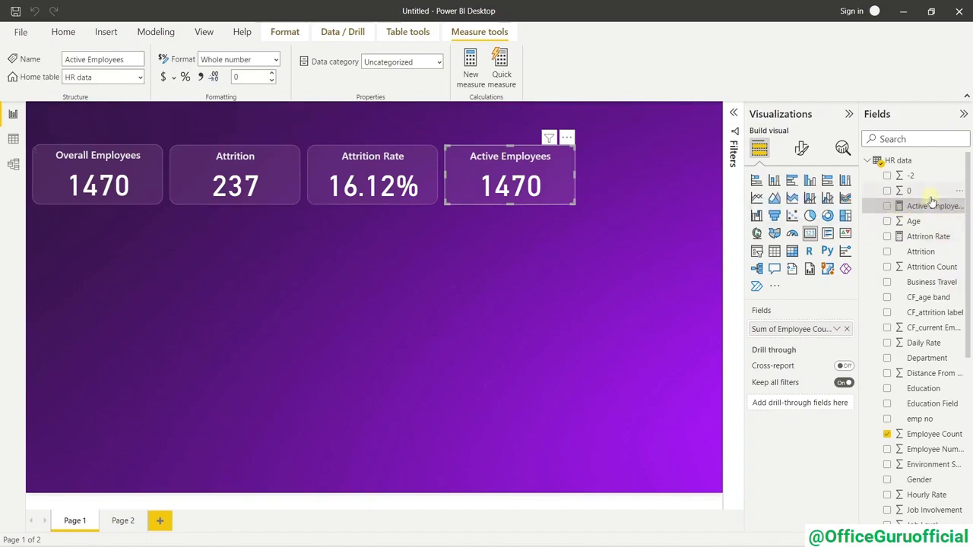
left_click_drag(943, 202, 804, 330)
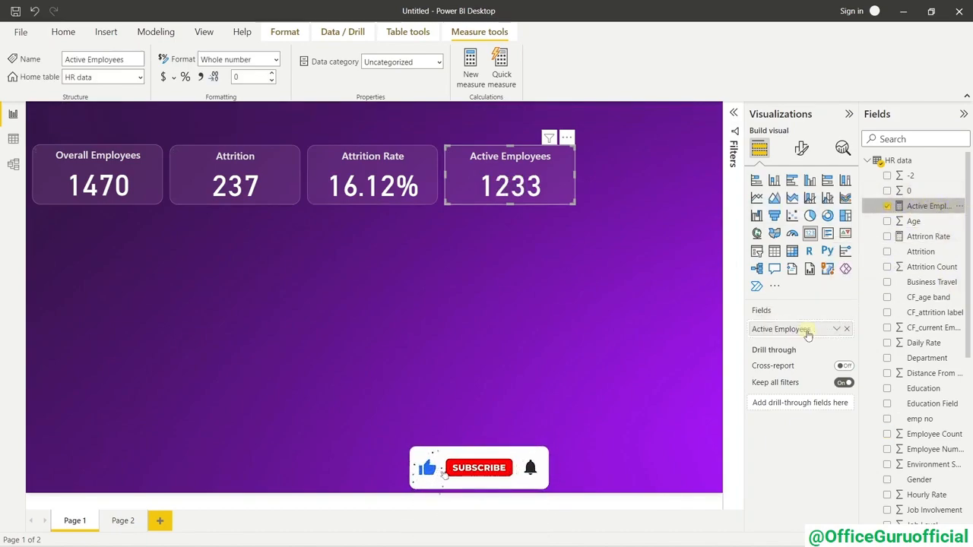
left_click(507, 227)
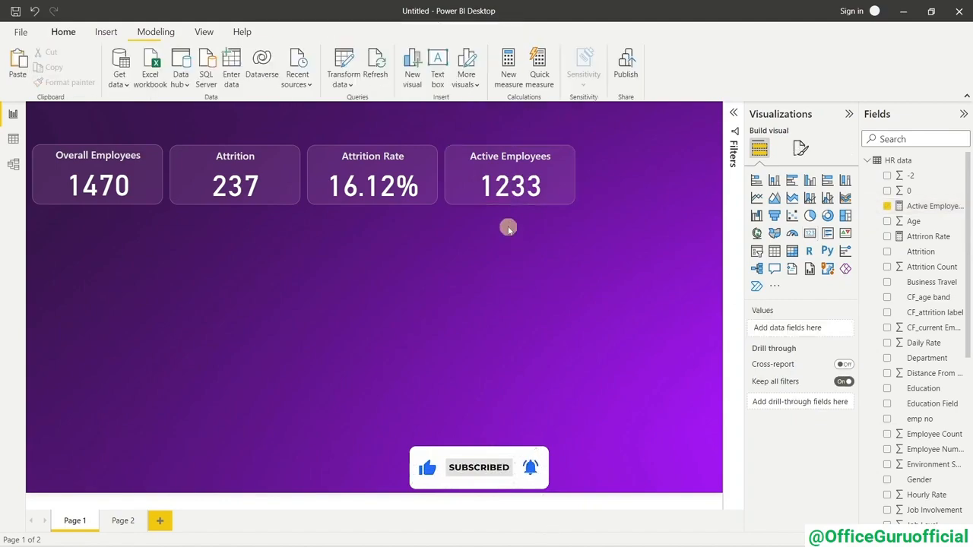
Duplicate the Overall Employees card and place the copy beside the Active Employees card, aligned with the row.
left_click(146, 196)
key("ctrl+c")
key("ctrl+v")
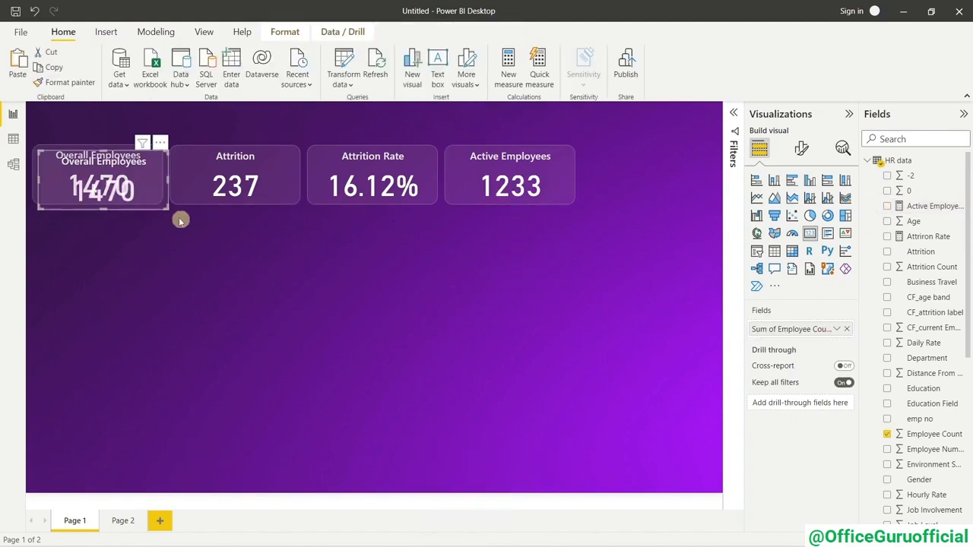
left_click_drag(152, 187, 698, 186)
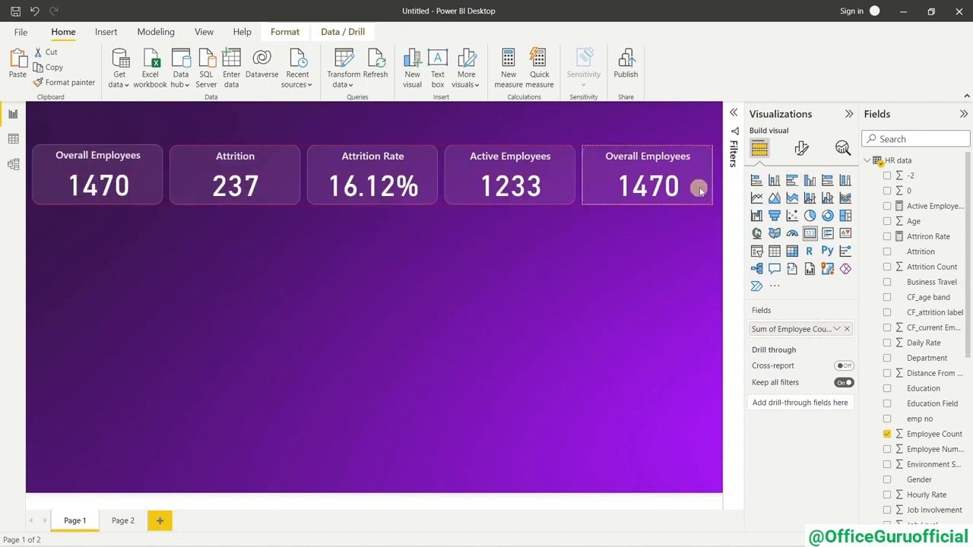
left_click(596, 323)
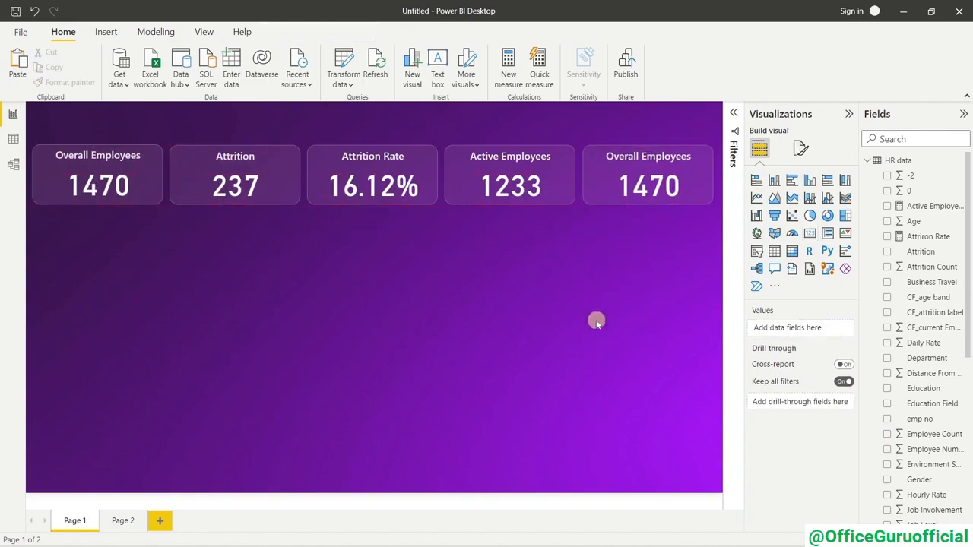
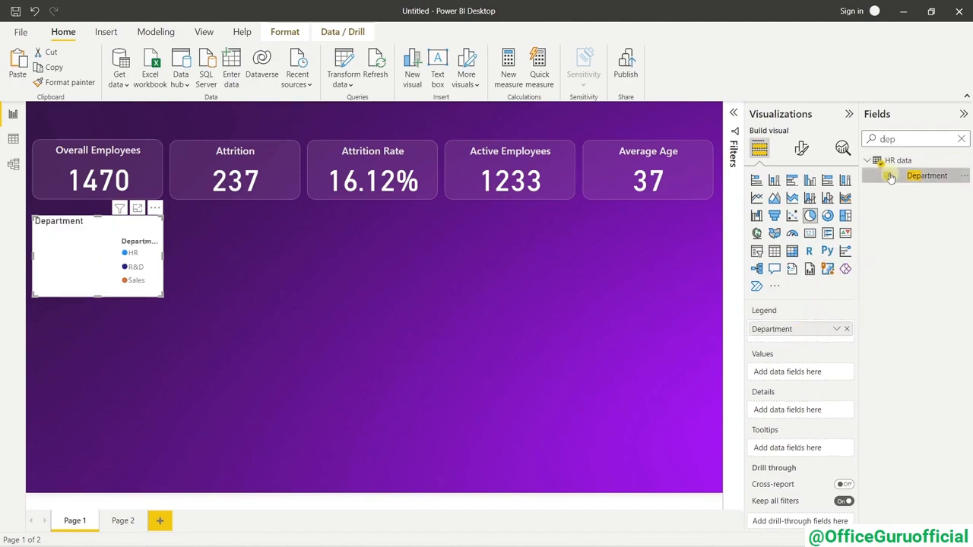
Add Attrition Count as the Department pie chart's values and set the chart's height to 260 and width to 385.
left_click(962, 139)
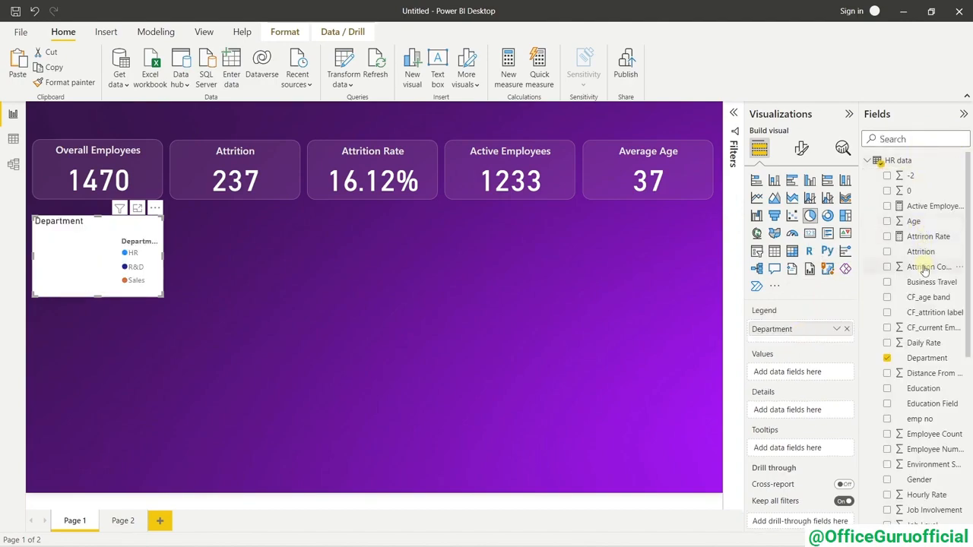
left_click_drag(923, 274, 770, 371)
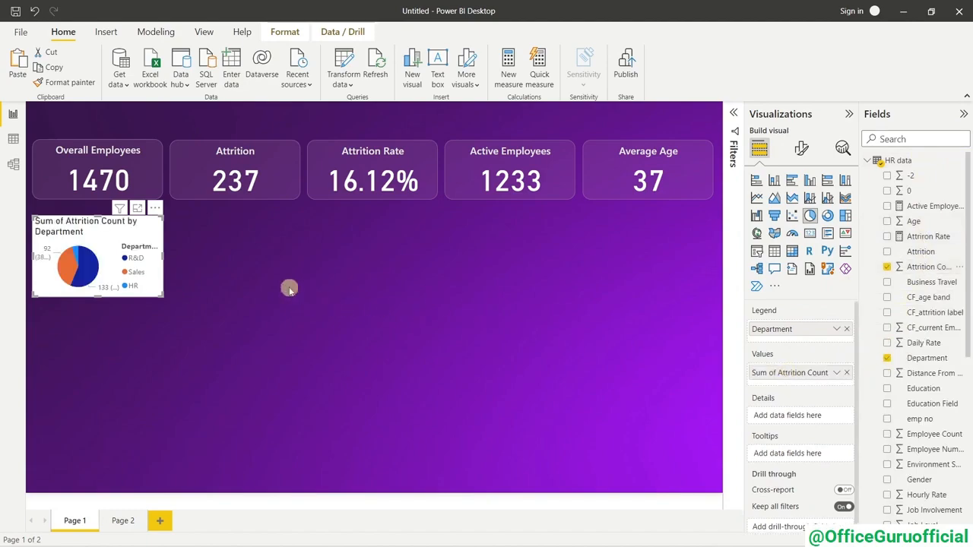
left_click(802, 148)
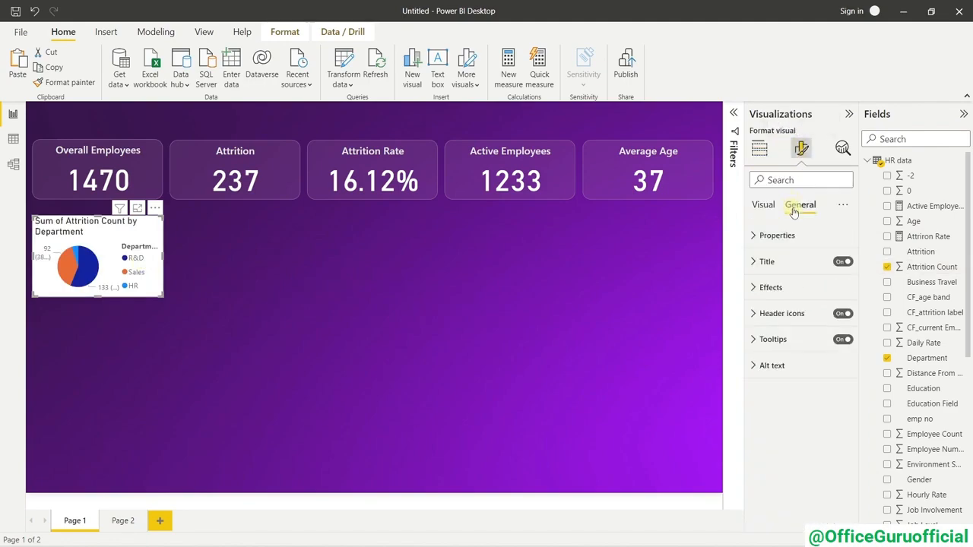
left_click(774, 237)
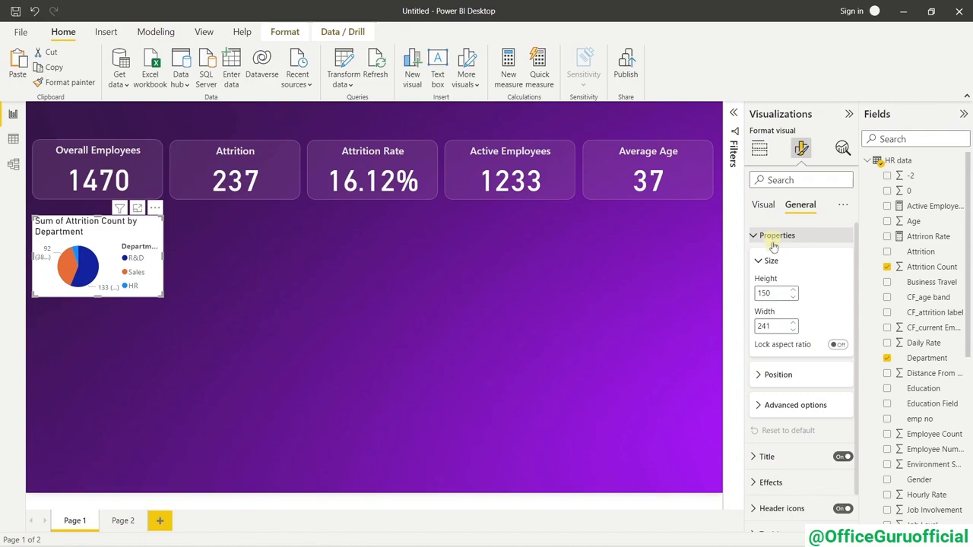
type("260")
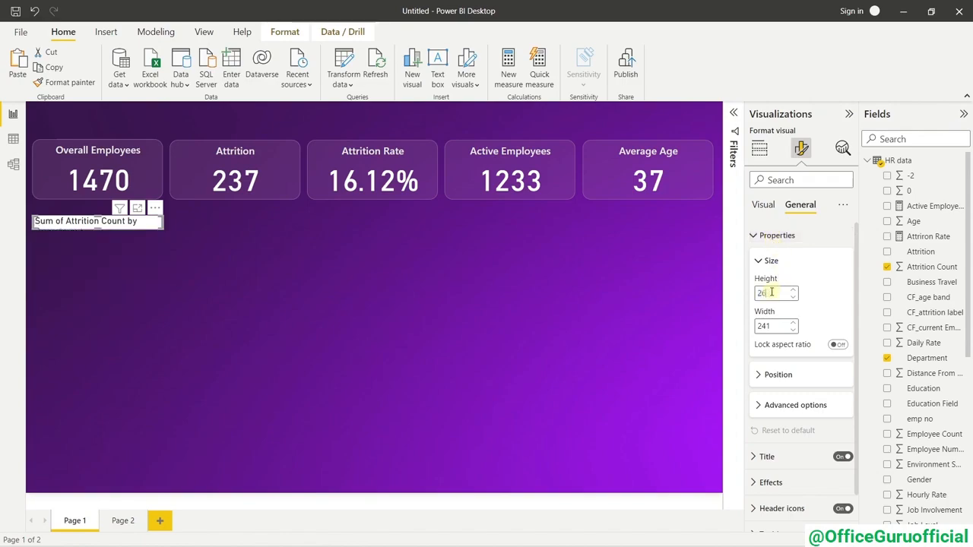
double_click(772, 325)
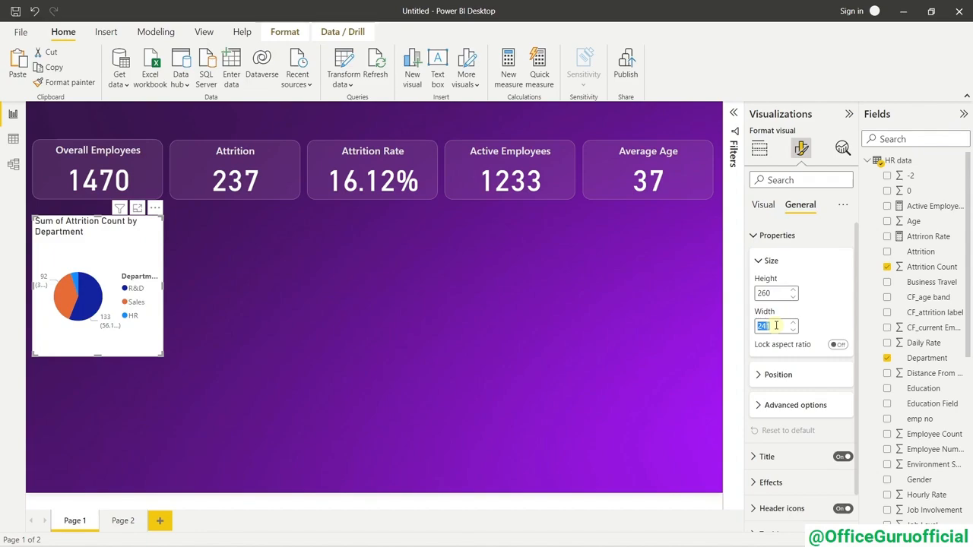
type("385")
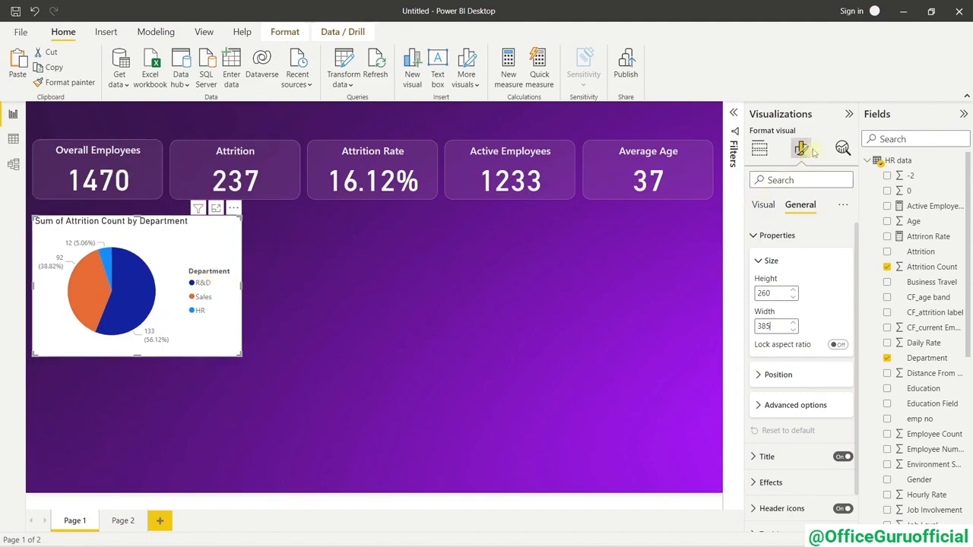
left_click(764, 235)
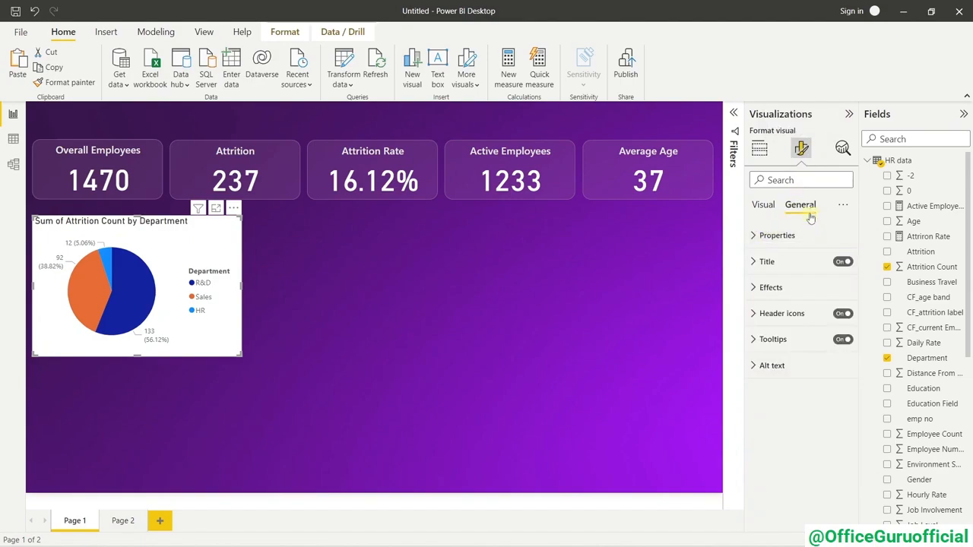
Change the pie chart's title to Department wise Attrition and center it horizontally.
left_click(809, 263)
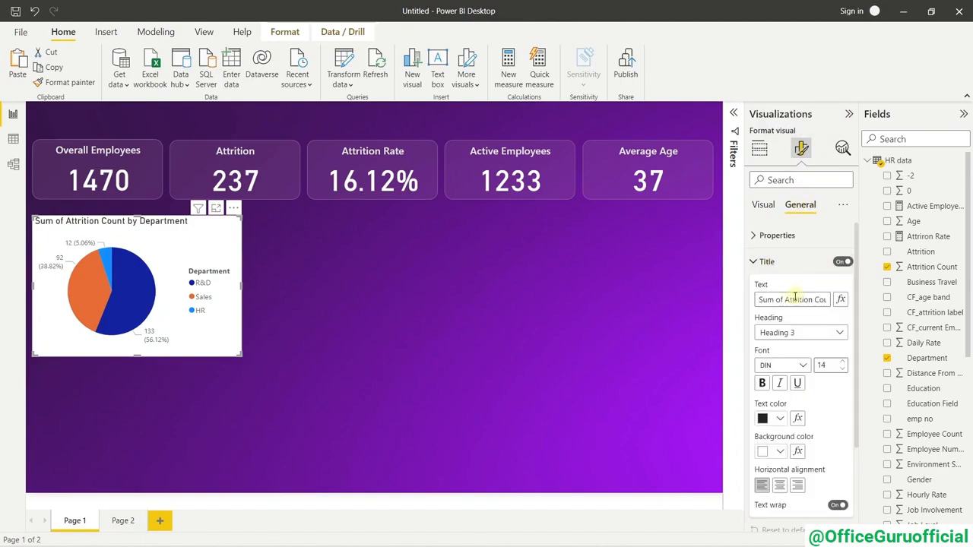
triple_click(795, 298)
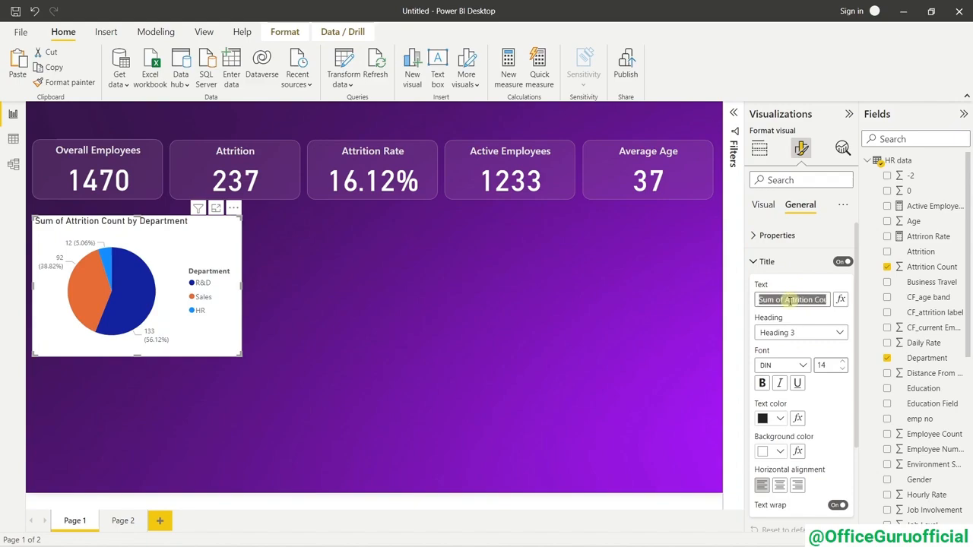
type("Department wise")
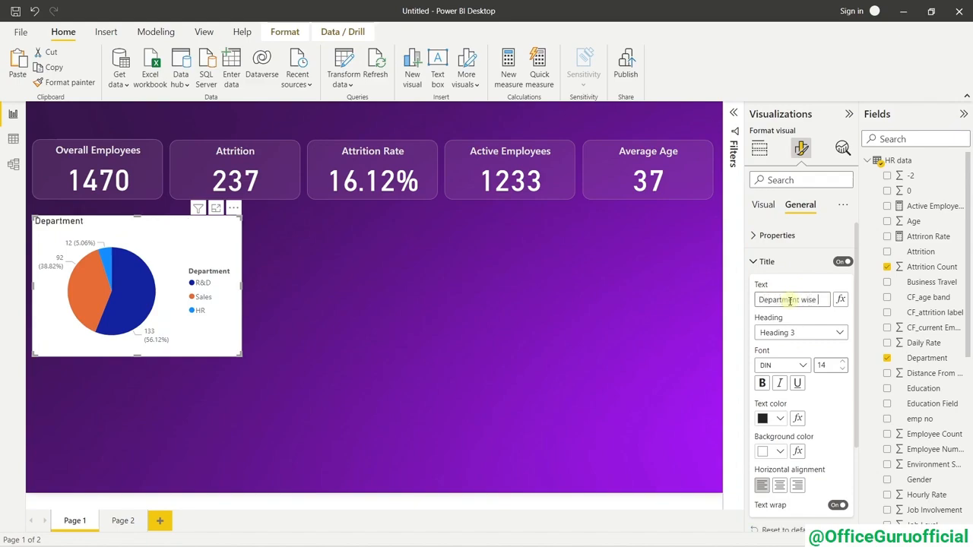
type(" Attrition")
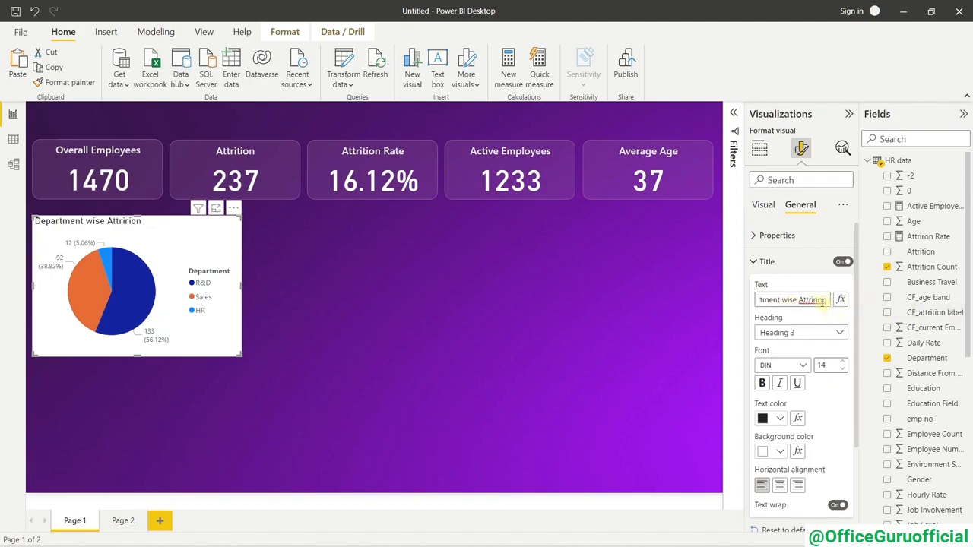
right_click(815, 301)
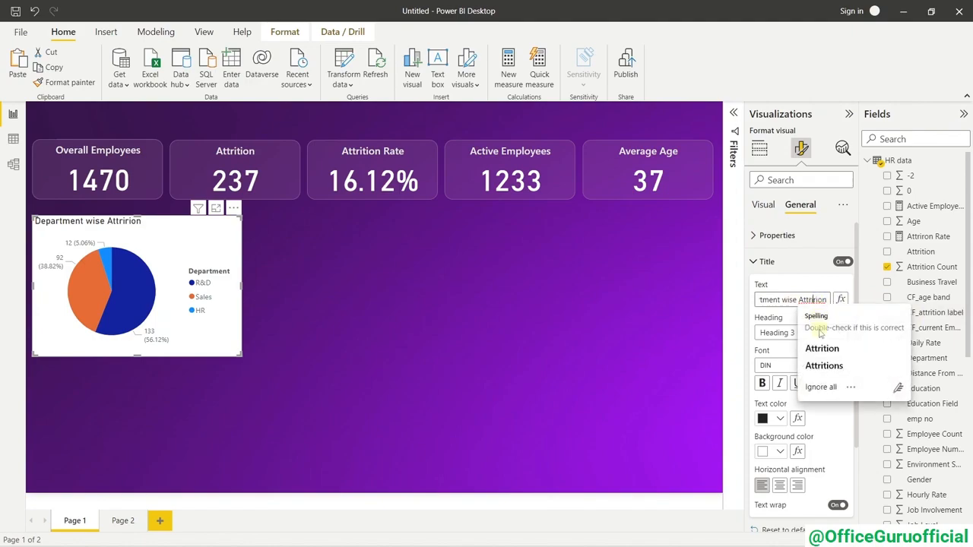
left_click(822, 348)
right_click(822, 302)
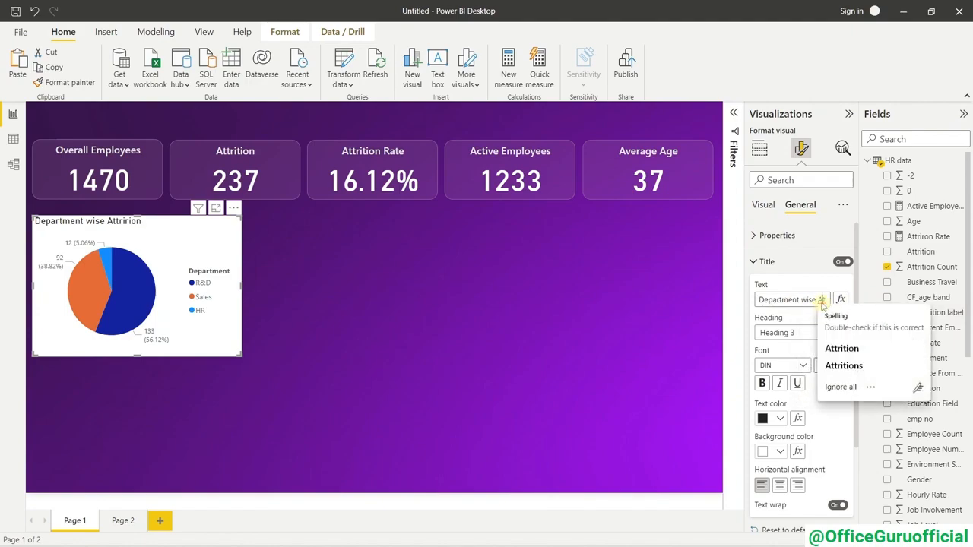
left_click(829, 348)
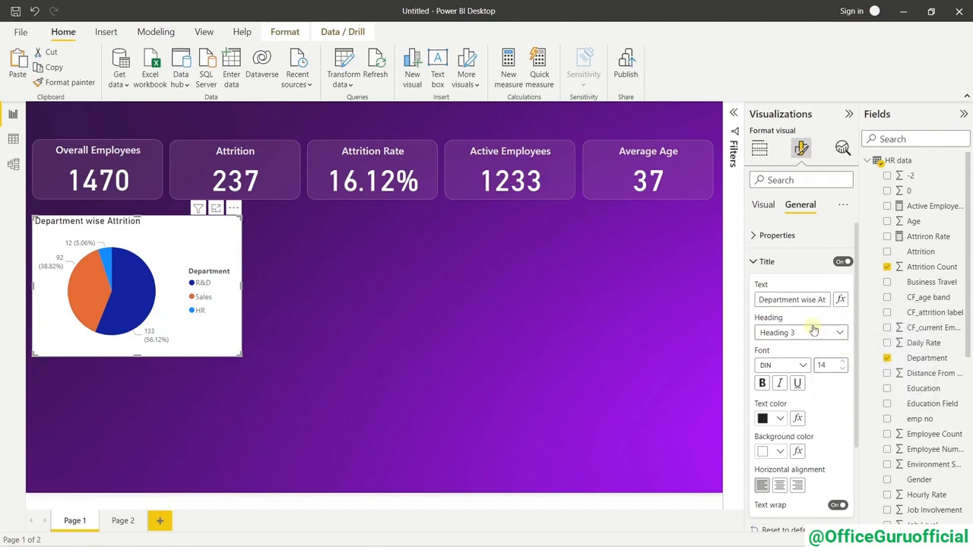
left_click(786, 487)
scroll(822, 399, "down", 1)
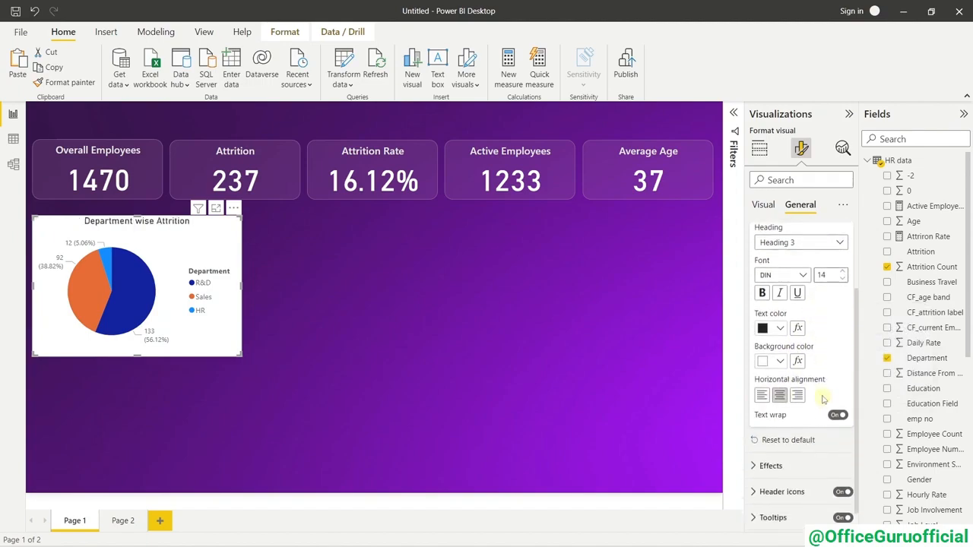
Fill the Department wise Attrition pie chart's background with the recently used muted purple and set its transparency to 75%.
scroll(823, 399, "up", 1)
left_click(767, 266)
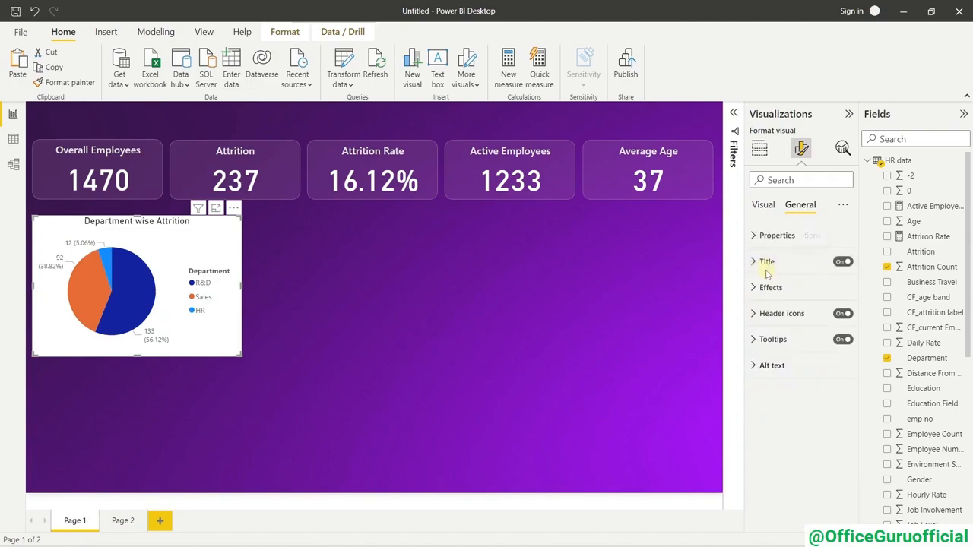
left_click(770, 287)
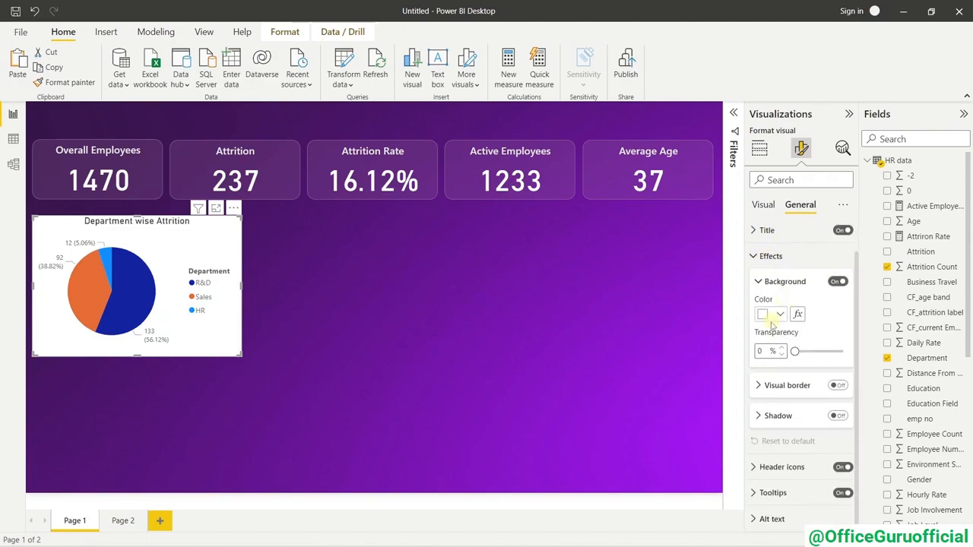
left_click(779, 314)
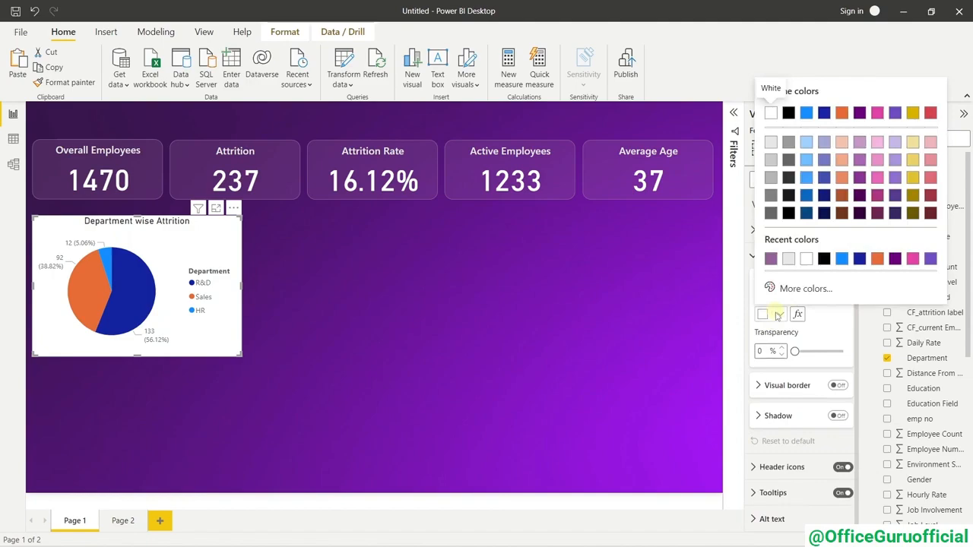
left_click(770, 259)
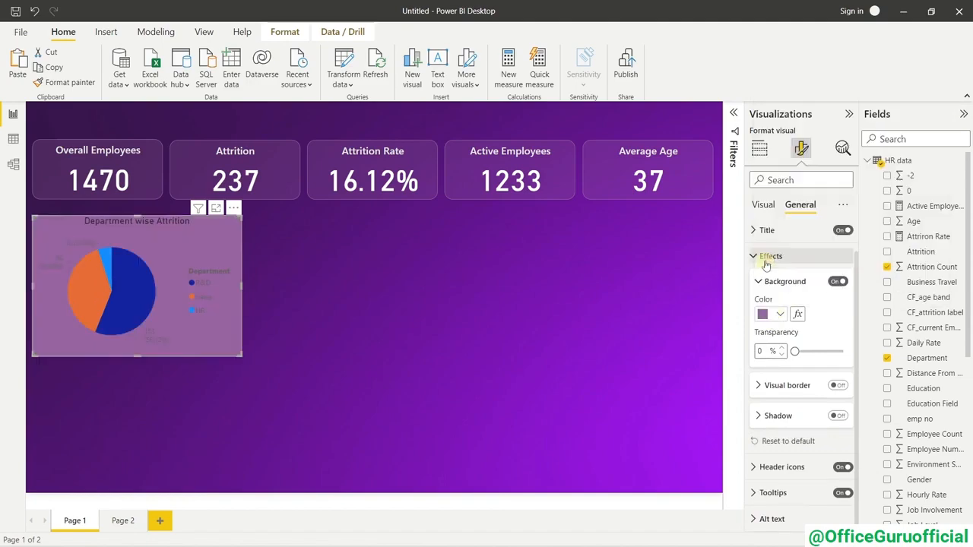
double_click(761, 351)
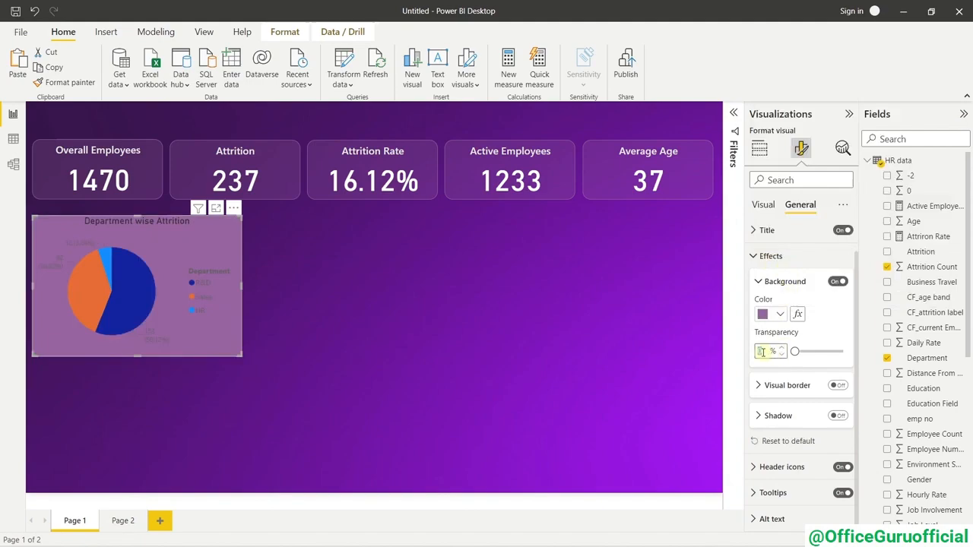
type("70")
key("Return")
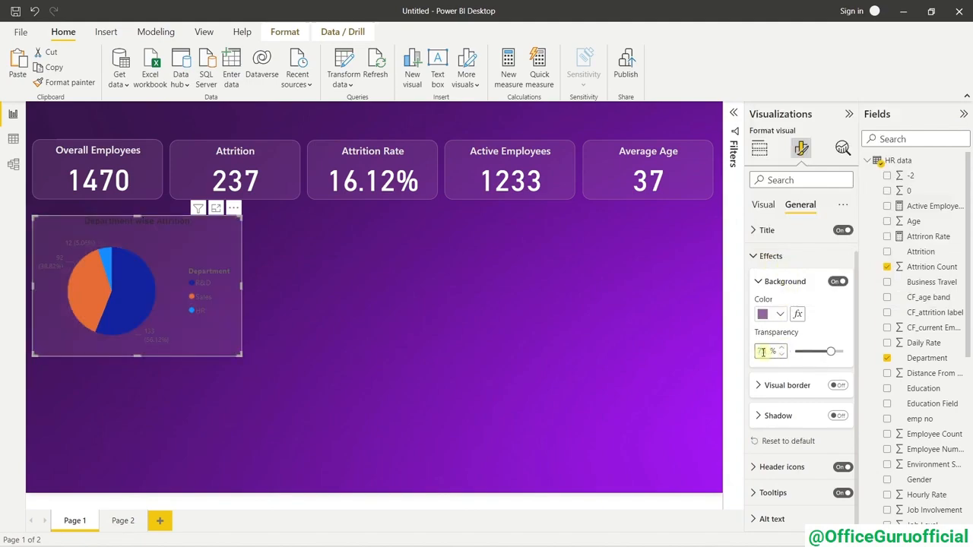
Turn on the pie chart's visual border in the same muted purple with 15 px rounded corners.
left_click(775, 385)
scroll(773, 355, "down", 1)
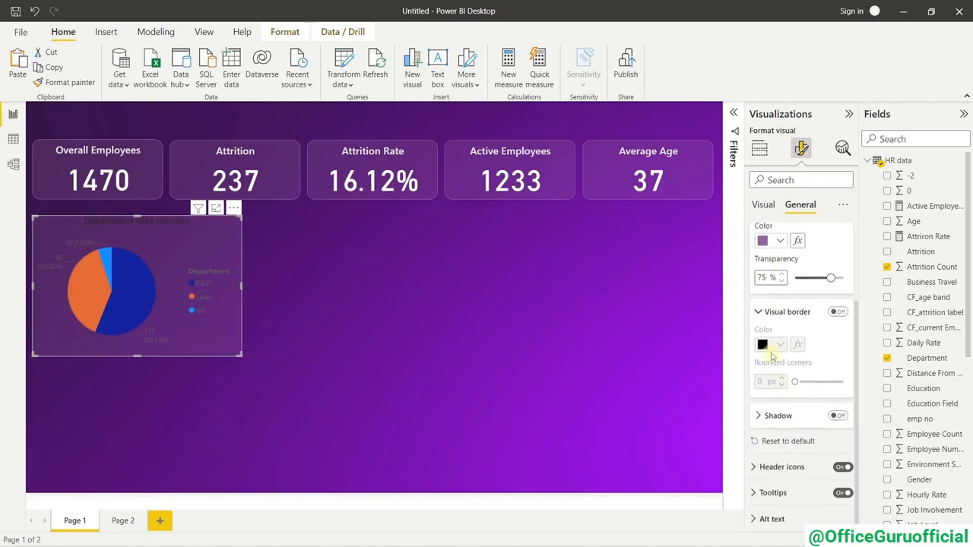
left_click(838, 312)
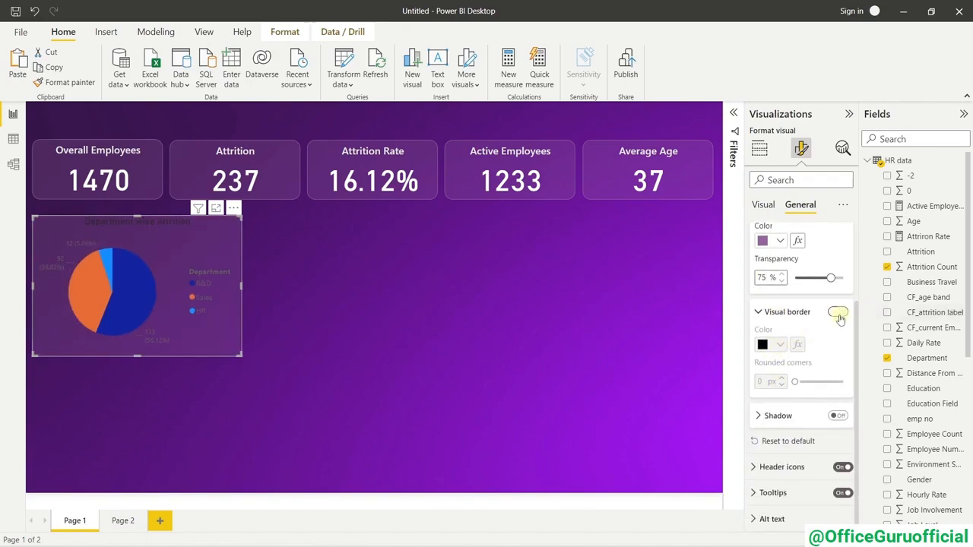
left_click(763, 346)
left_click(771, 286)
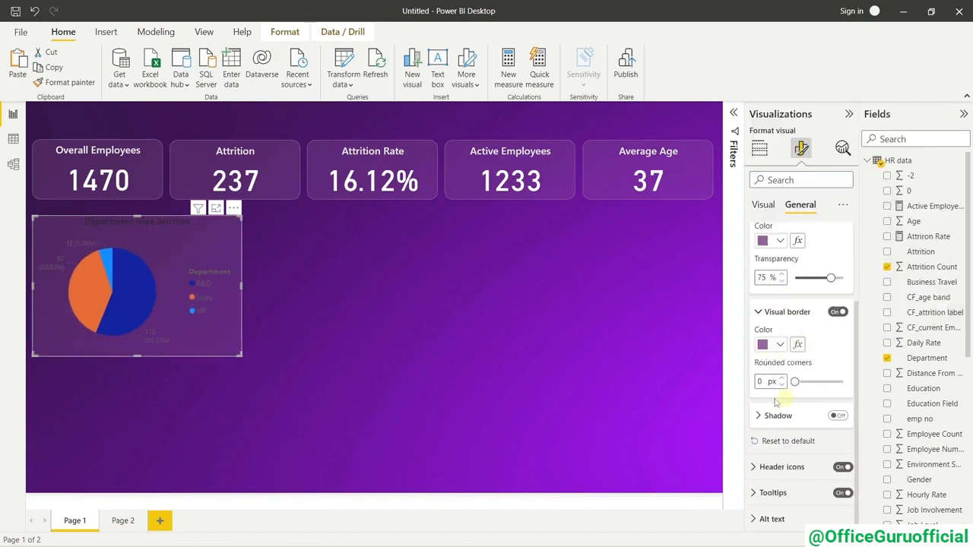
left_click(759, 382)
type("10")
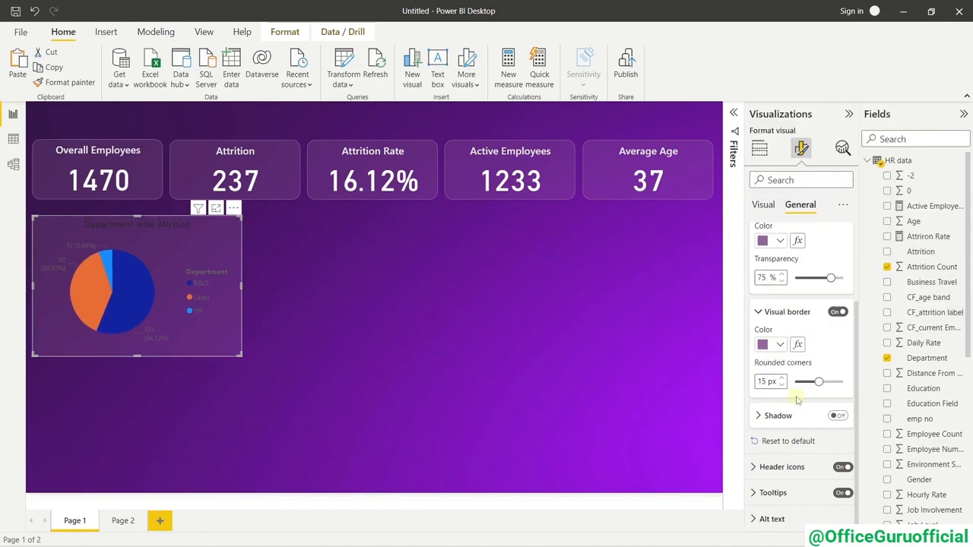
left_click(417, 296)
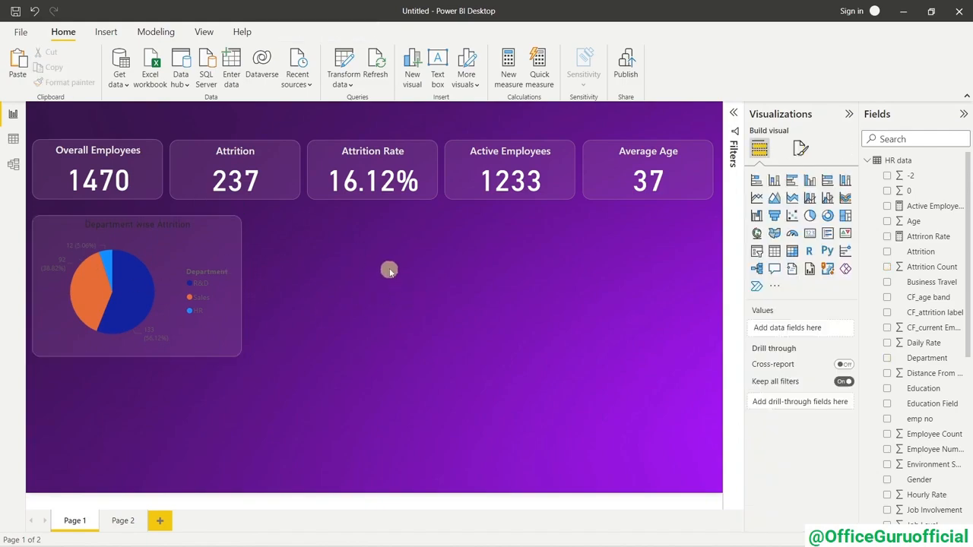
Change the text color of the pie chart's title to light gray.
left_click(221, 236)
left_click(802, 150)
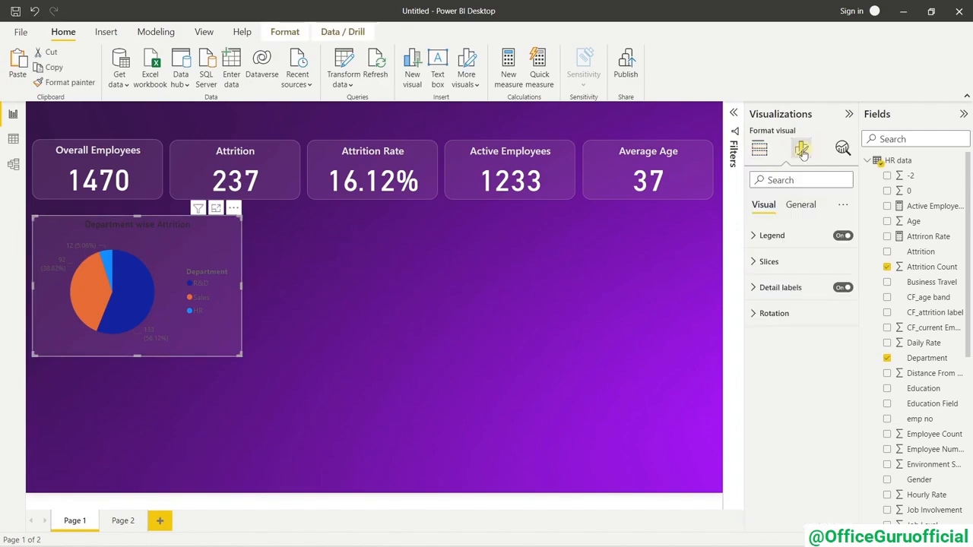
left_click(801, 205)
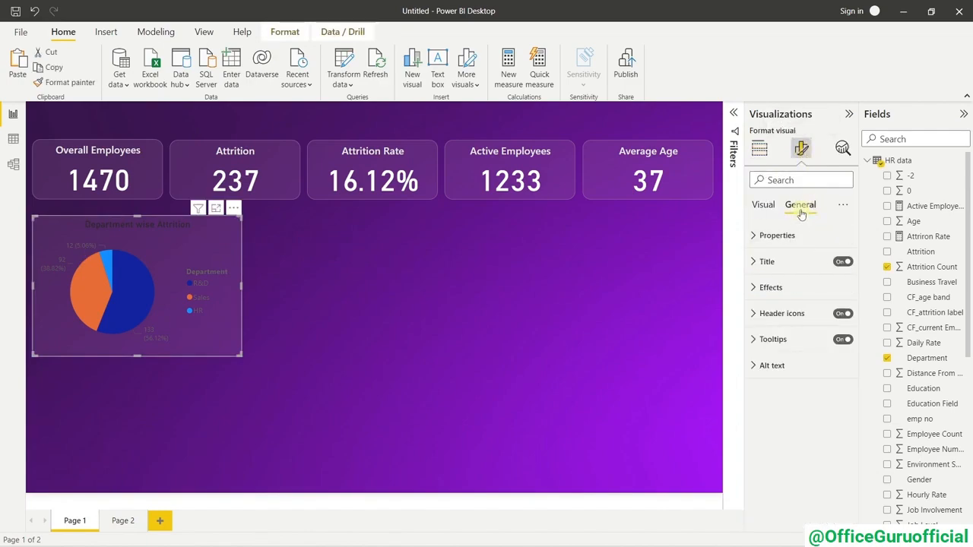
left_click(766, 260)
scroll(768, 266, "down", 3)
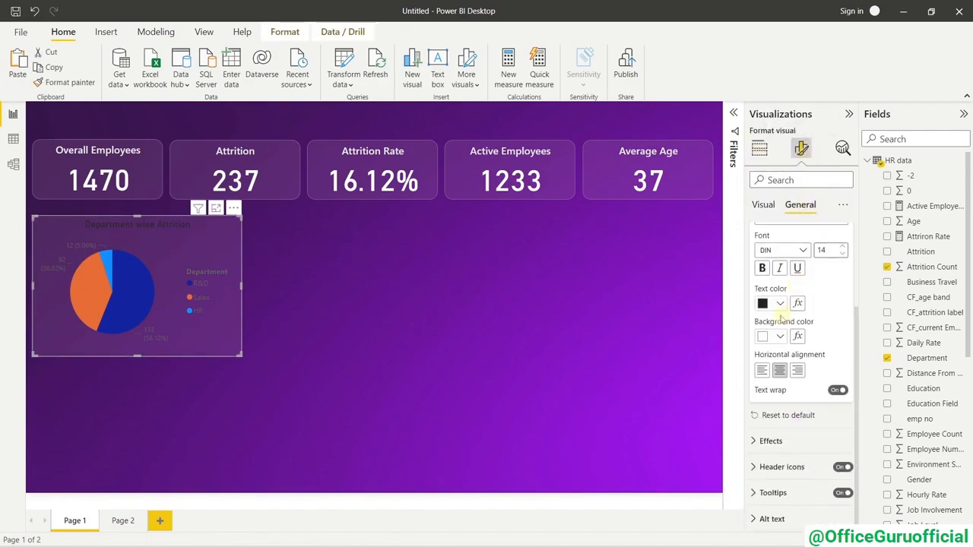
left_click(781, 304)
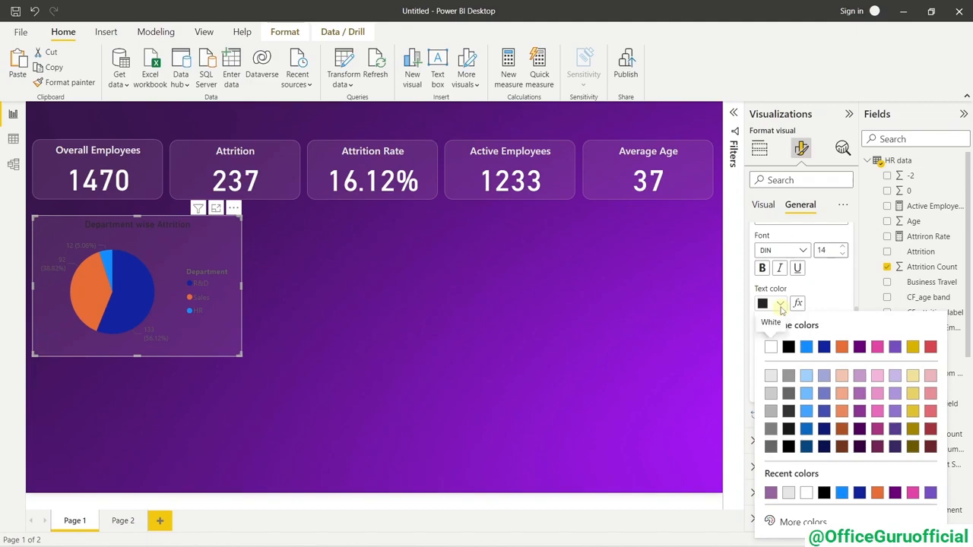
left_click(771, 375)
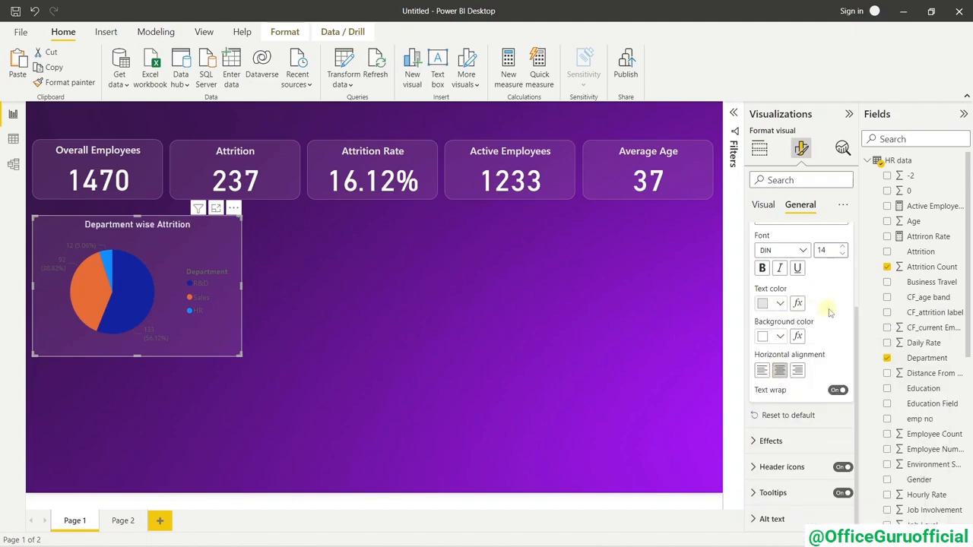
Give the pie chart's title a custom background color of #8C28A0.
left_click(769, 339)
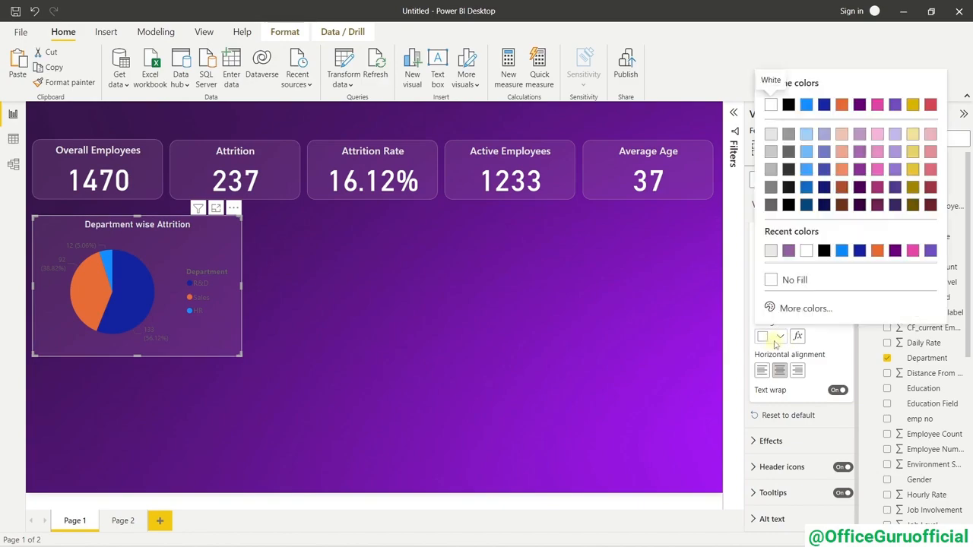
left_click(783, 308)
left_click(801, 267)
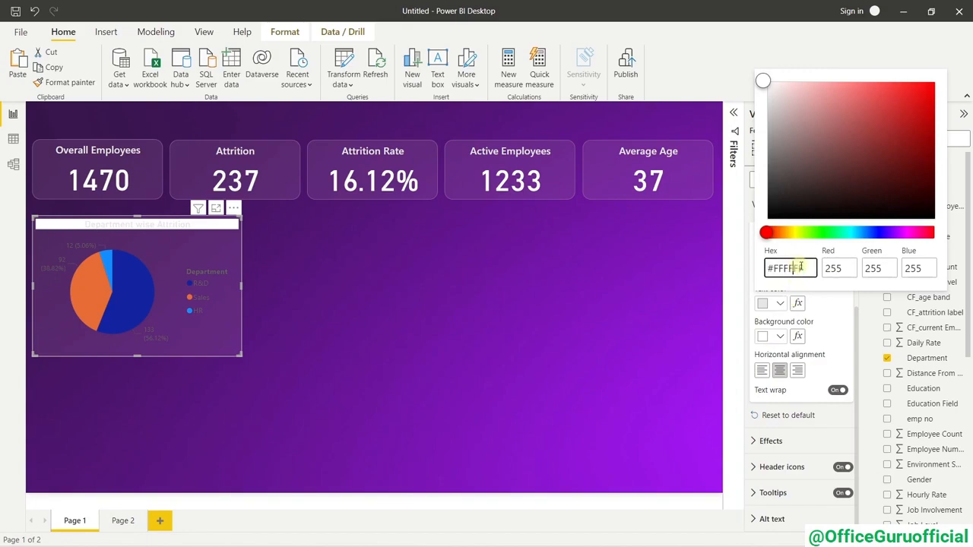
left_click_drag(801, 268, 775, 270)
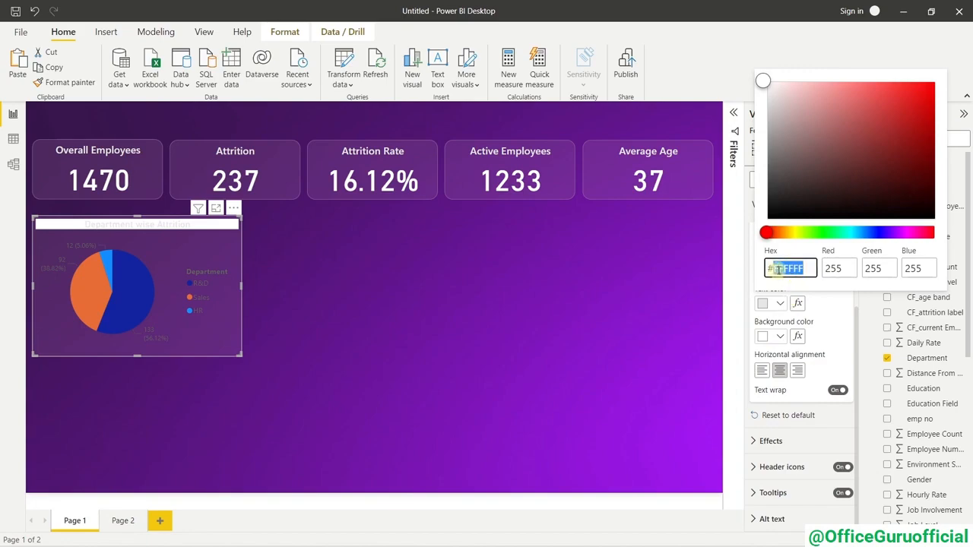
type("8C28A0")
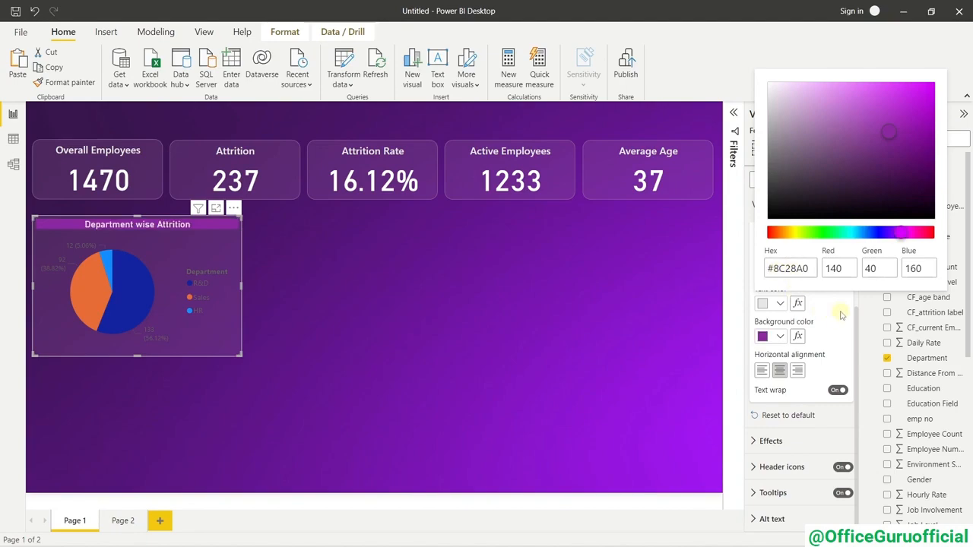
left_click(737, 286)
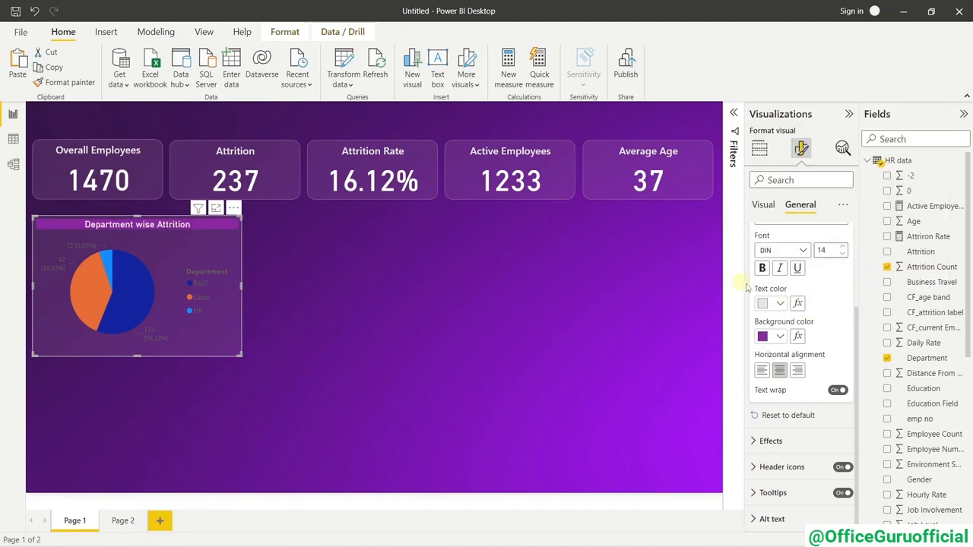
left_click(395, 263)
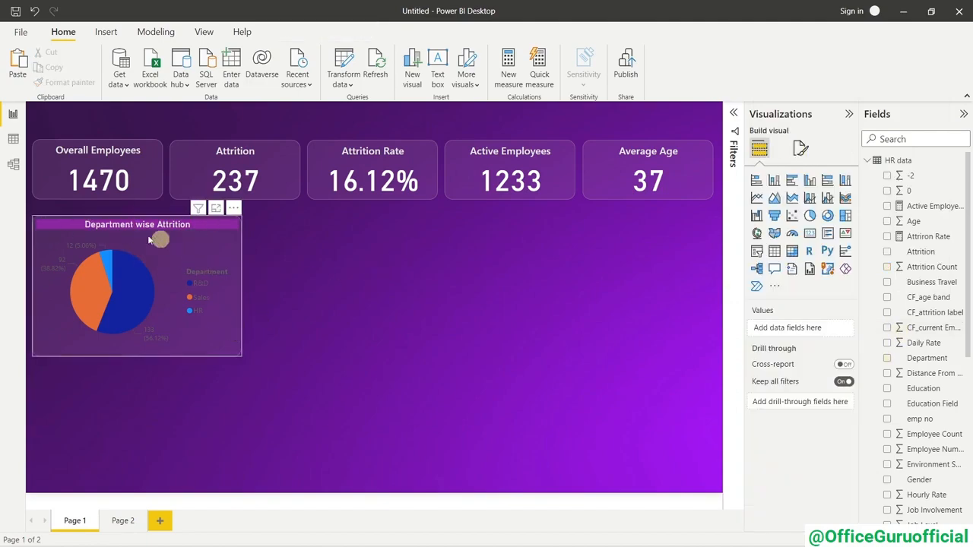
Change the color of the pie chart's detail label values to white.
left_click(240, 257)
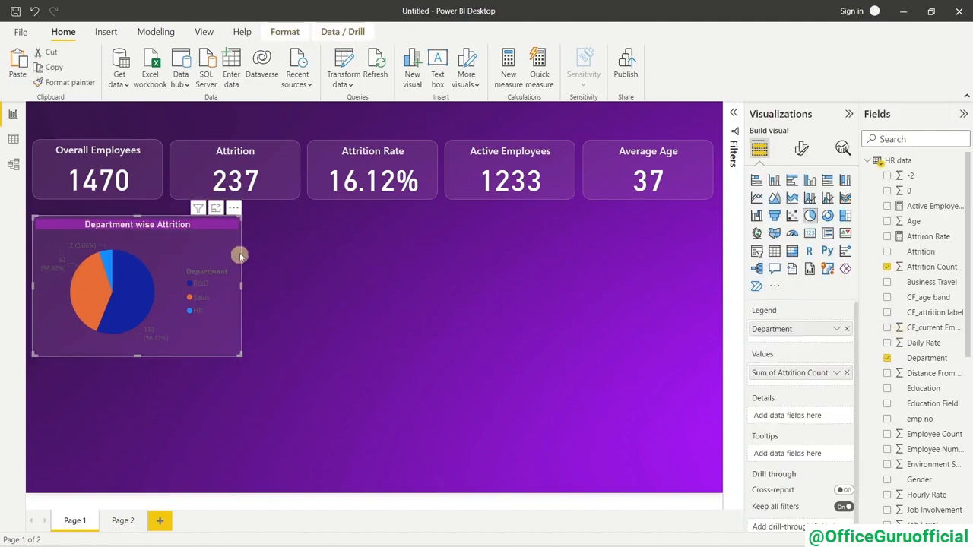
left_click(801, 147)
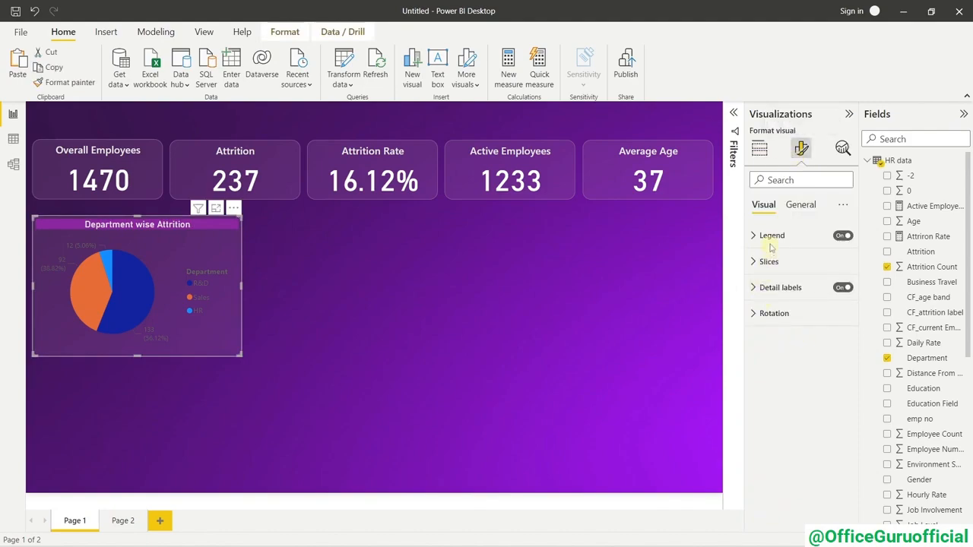
left_click(799, 207)
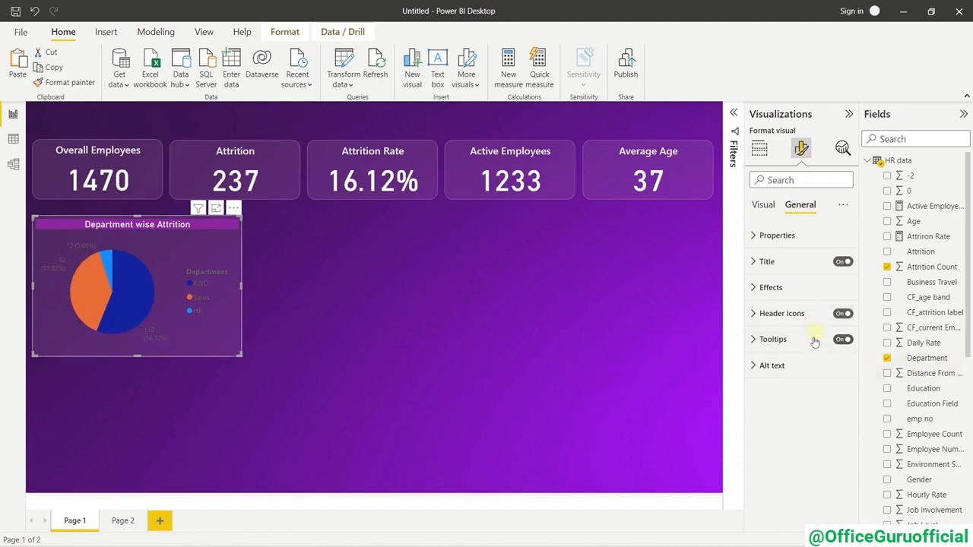
left_click(764, 204)
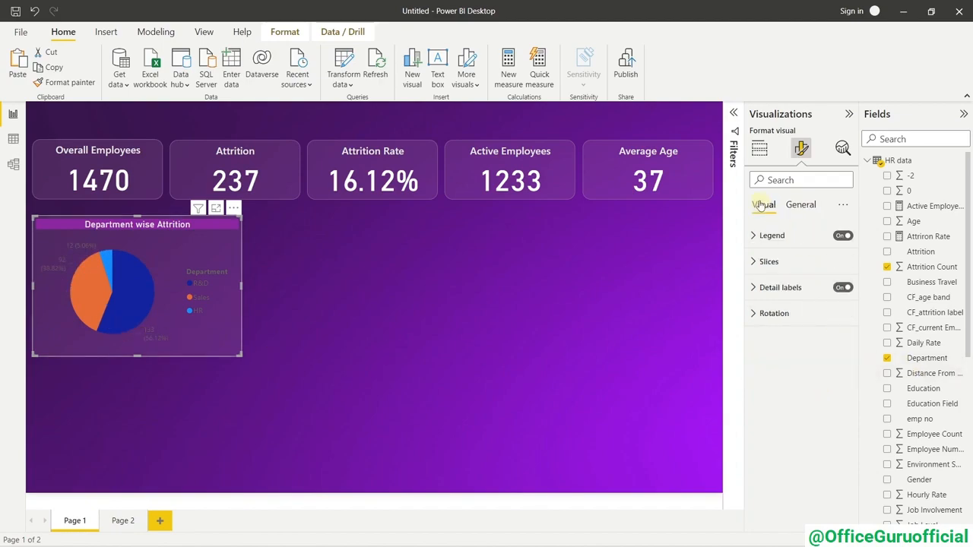
left_click(777, 289)
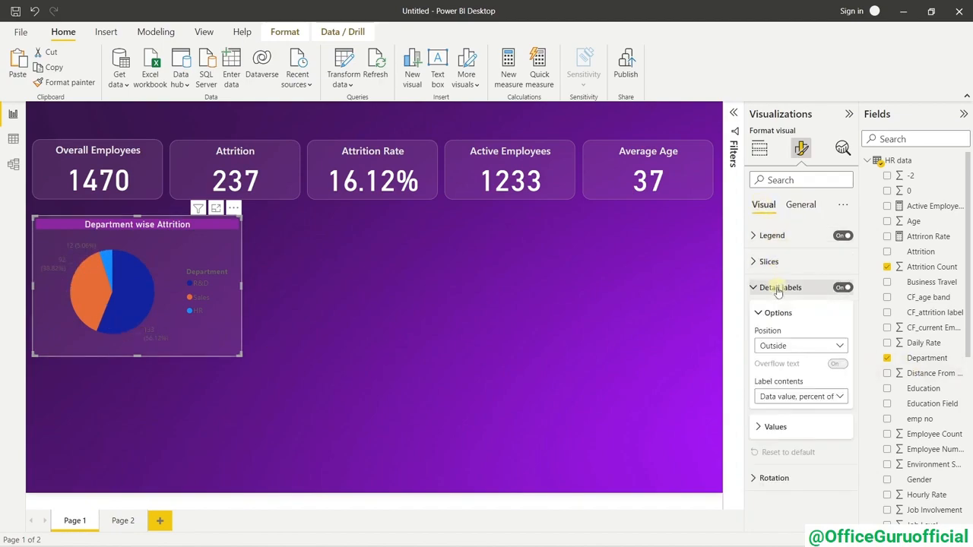
left_click(790, 427)
scroll(791, 412, "down", 2)
scroll(791, 411, "down", 1)
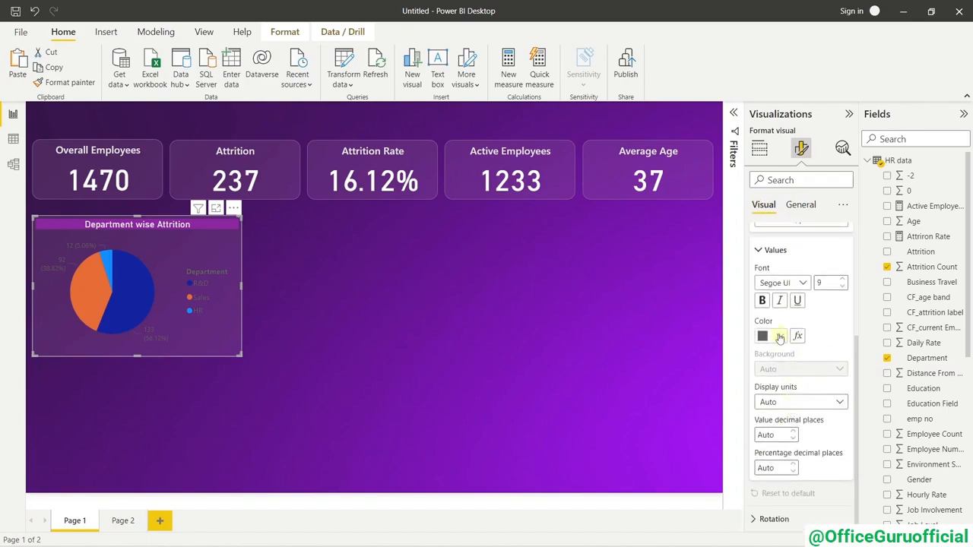
left_click(779, 337)
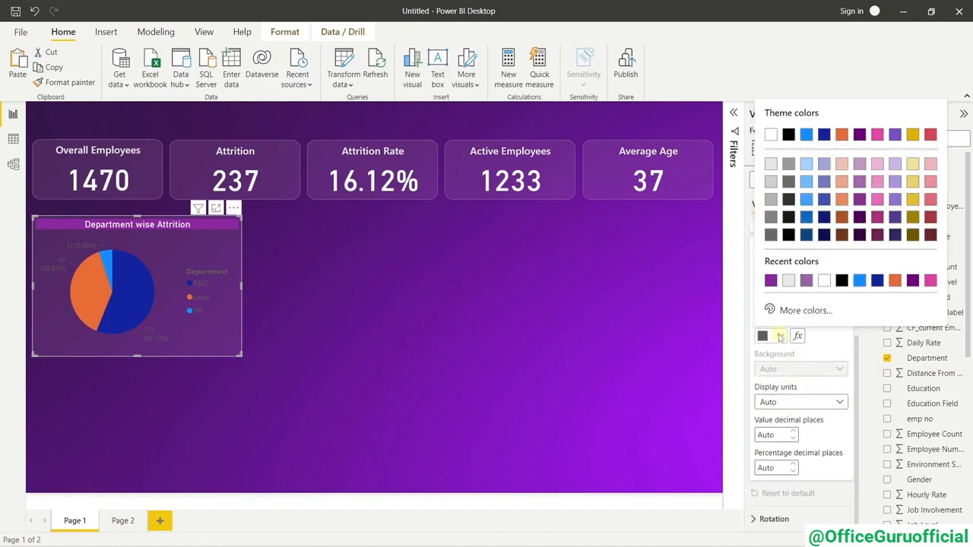
left_click(822, 282)
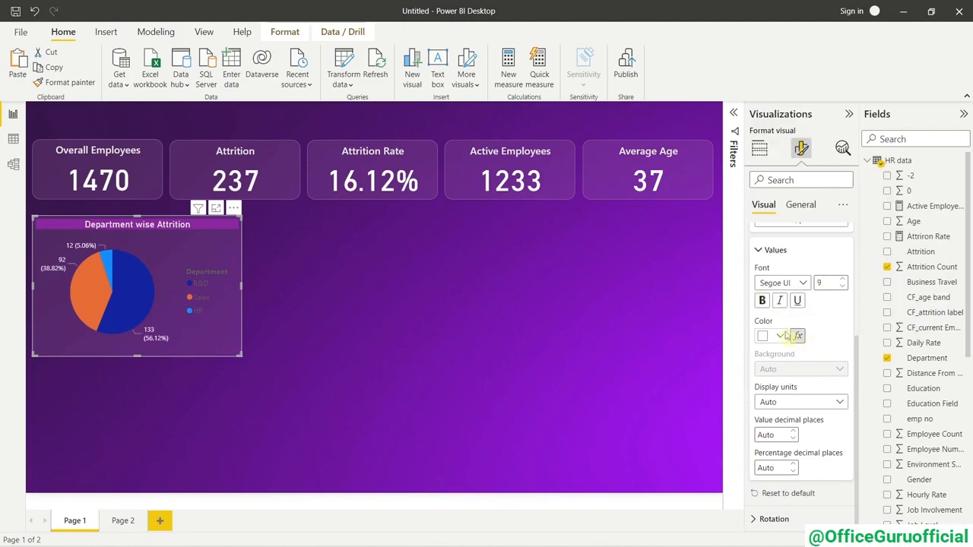
left_click(768, 250)
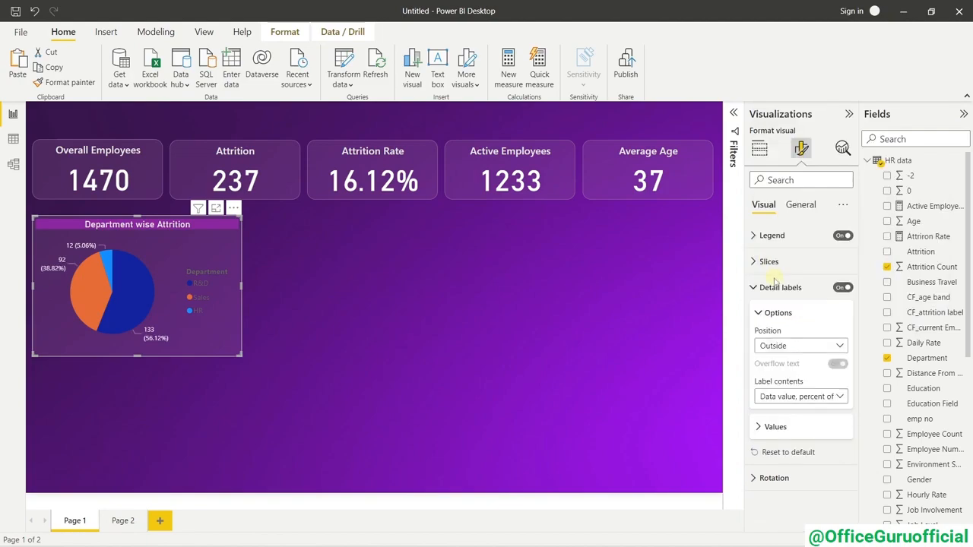
Change the text color of the pie chart's legend to yellow, #F2E859.
left_click(800, 237)
scroll(799, 244, "down", 3)
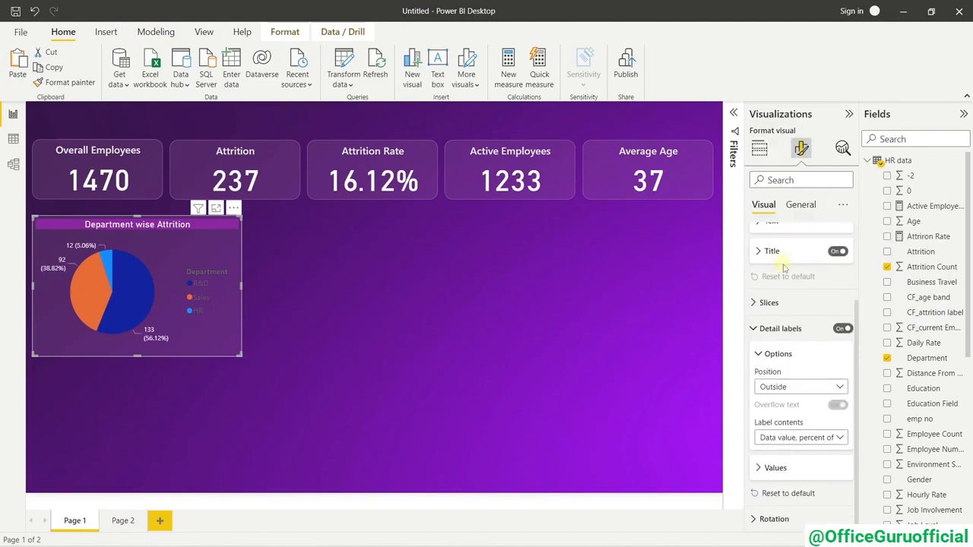
scroll(784, 266, "up", 1)
left_click(776, 264)
scroll(778, 269, "down", 2)
scroll(783, 300, "up", 1)
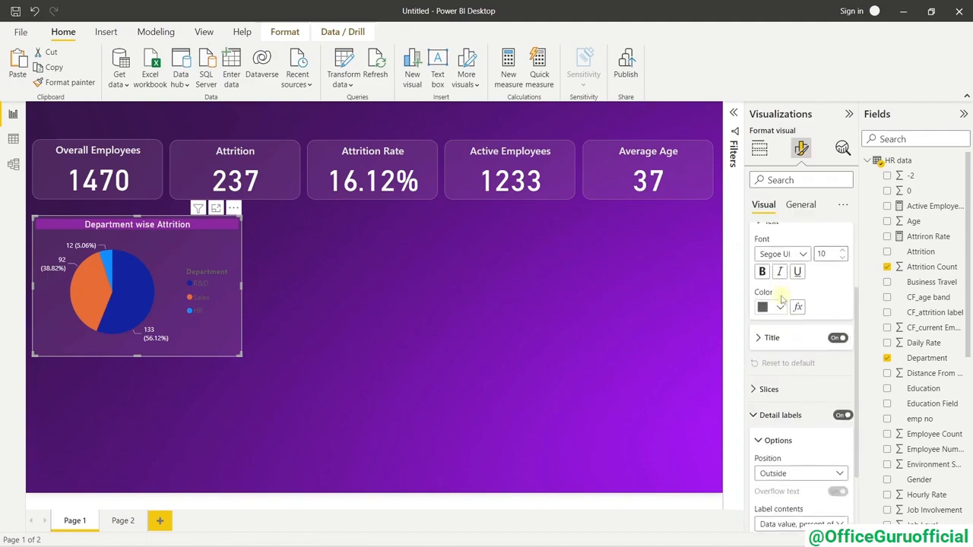
left_click(780, 307)
left_click(798, 531)
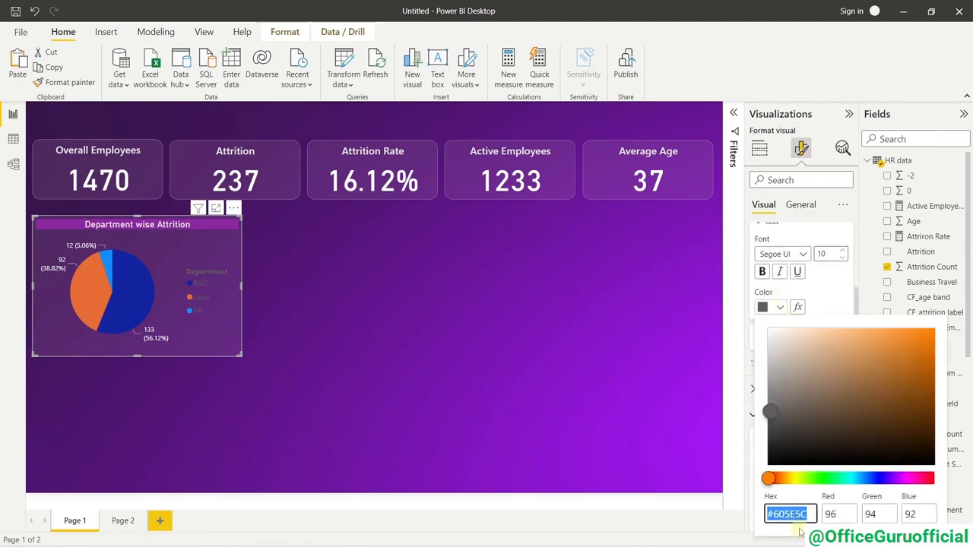
left_click(792, 478)
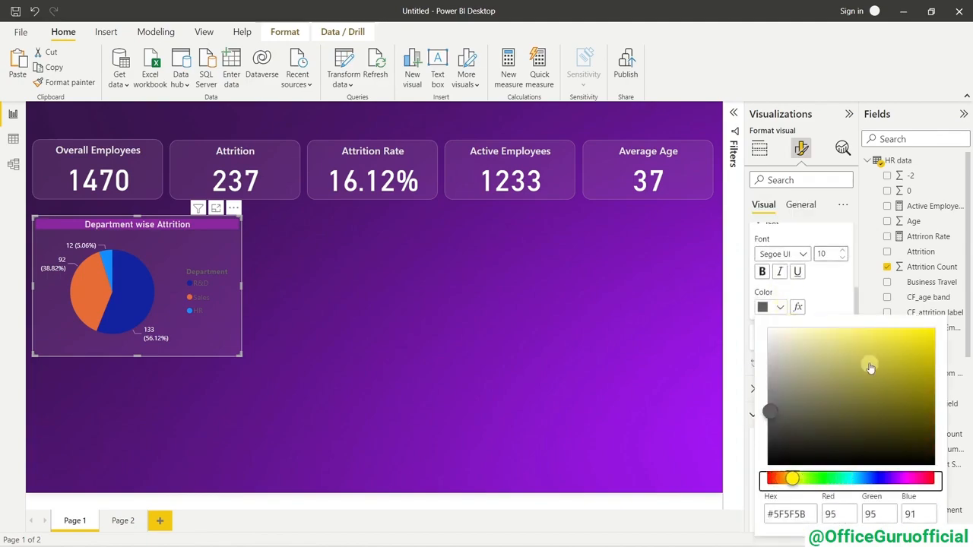
left_click(869, 335)
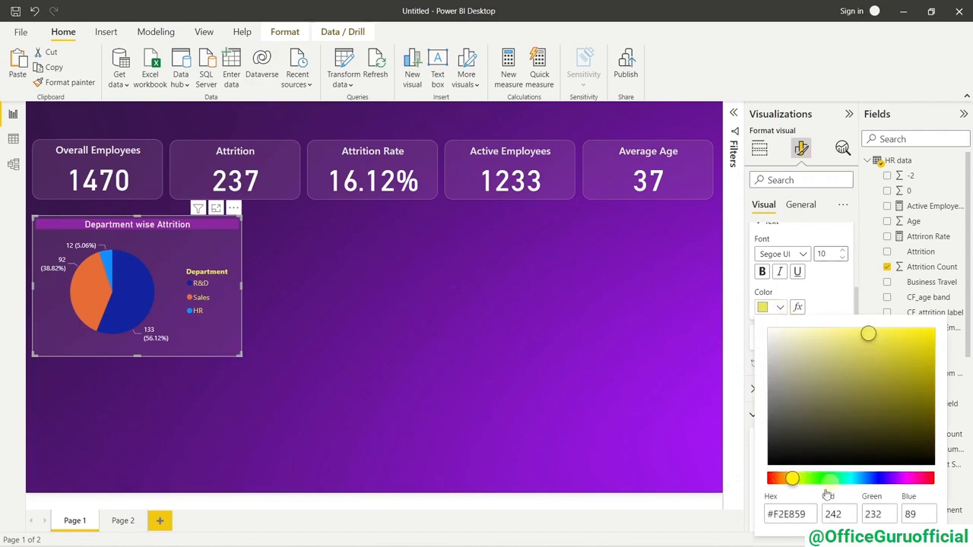
left_click(829, 290)
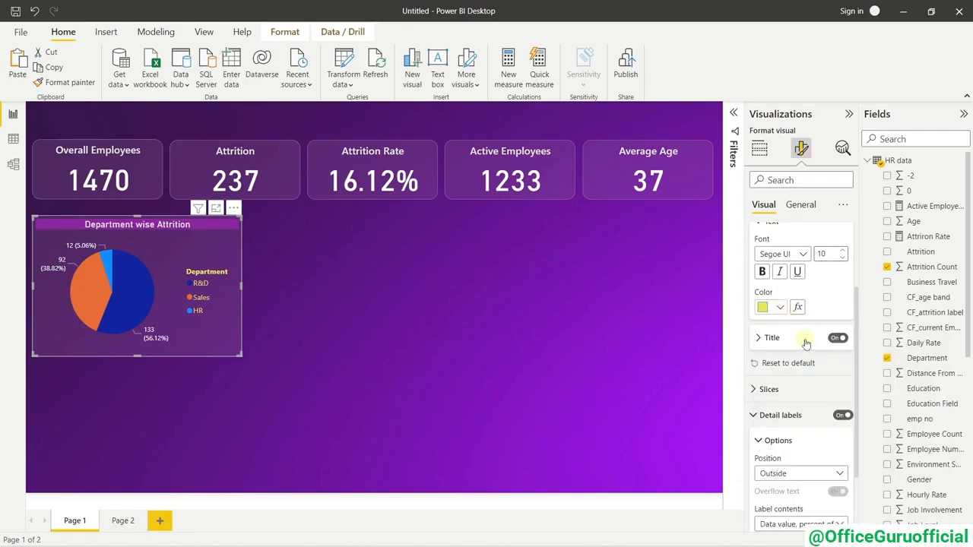
Set the pie chart's legend text to Segoe UI Semibold at size 10.
left_click(804, 260)
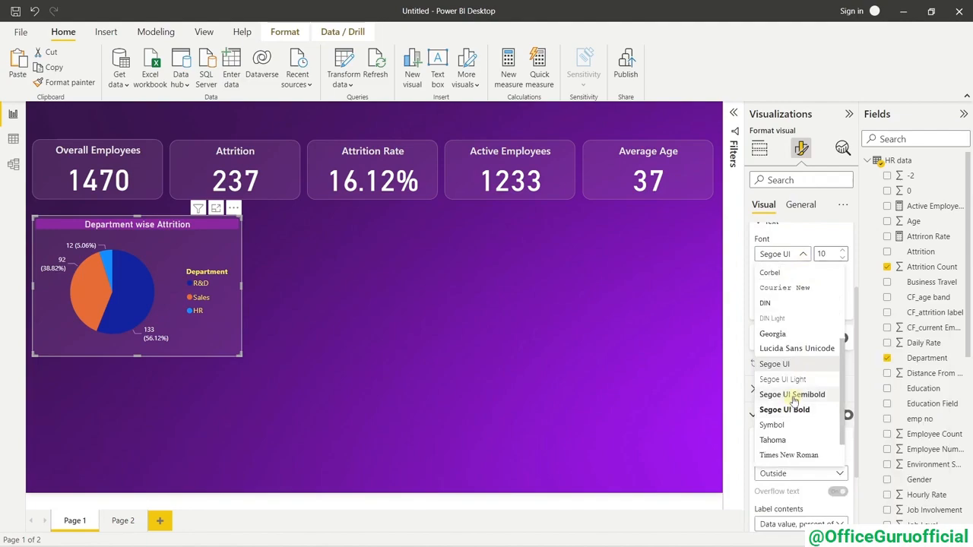
left_click(793, 395)
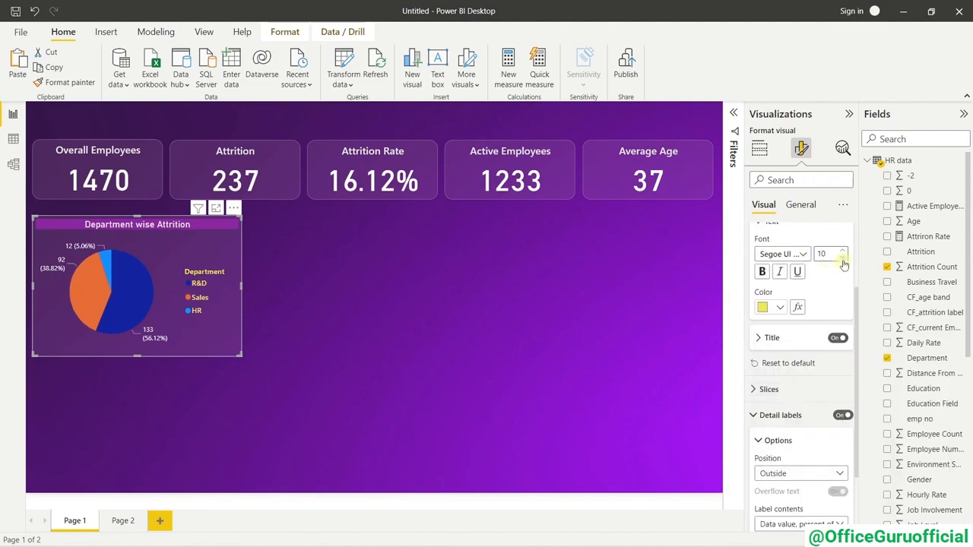
left_click(843, 261)
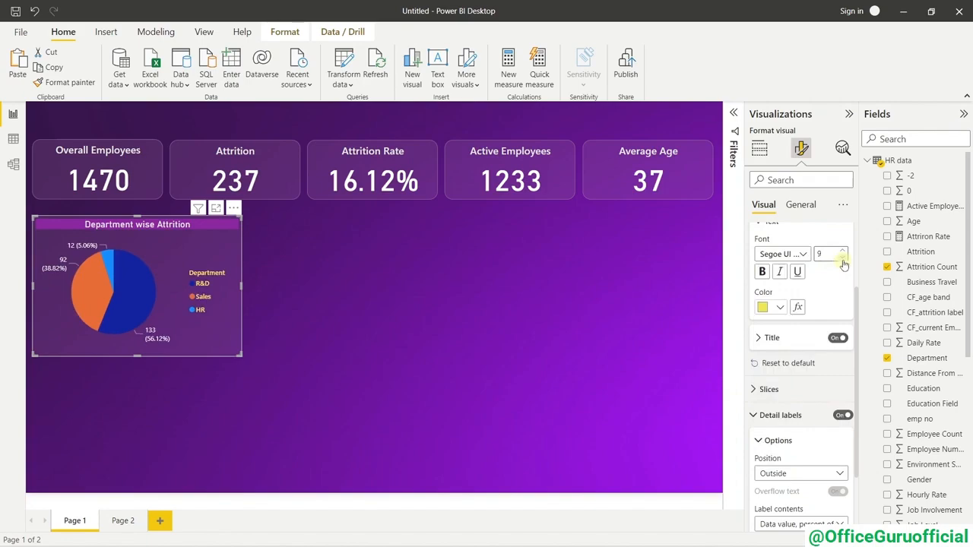
left_click(844, 253)
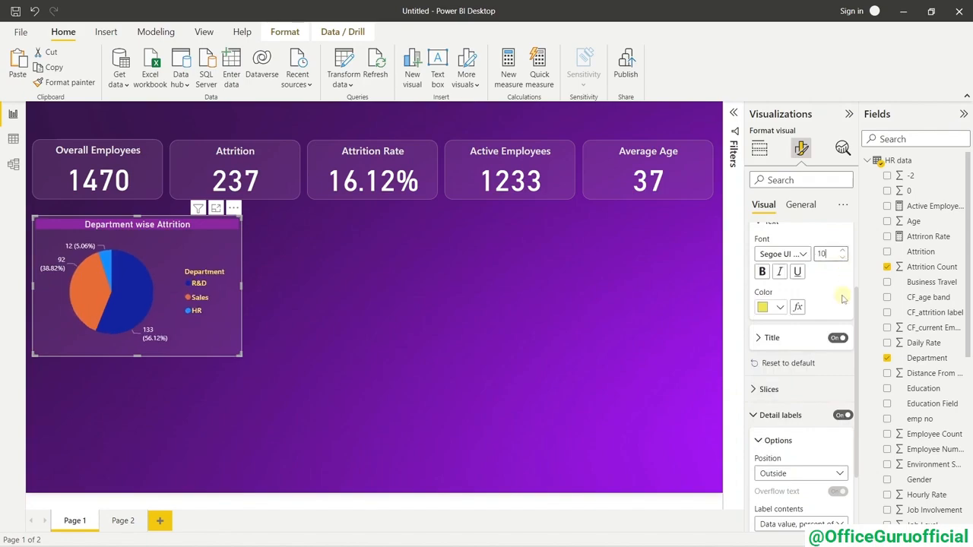
left_click(347, 321)
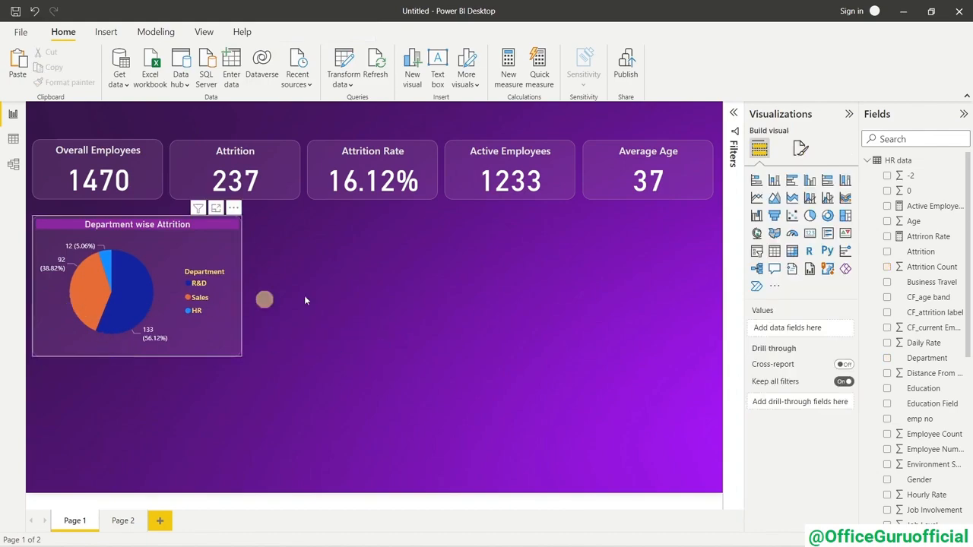
left_click(226, 249)
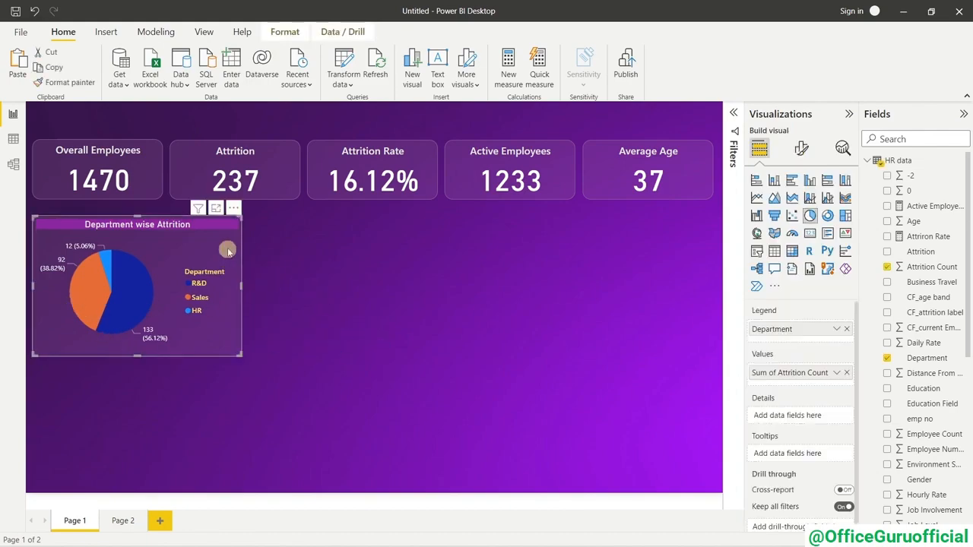
left_click(321, 287)
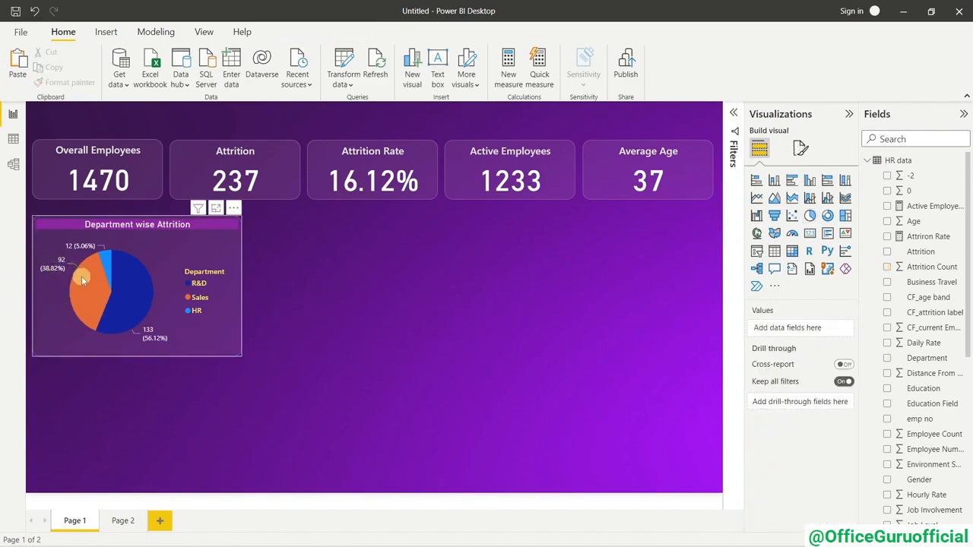
mouse_move(82, 280)
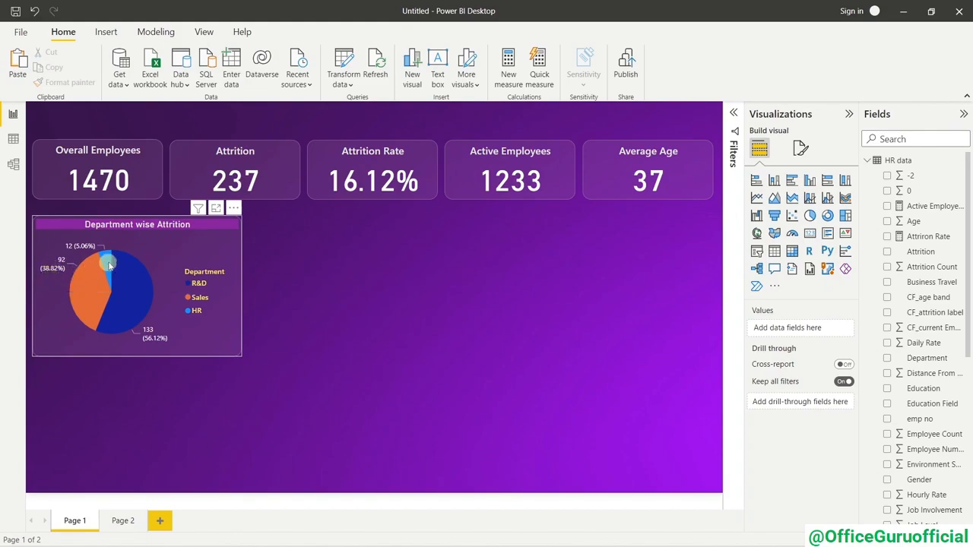
mouse_move(109, 264)
mouse_move(141, 301)
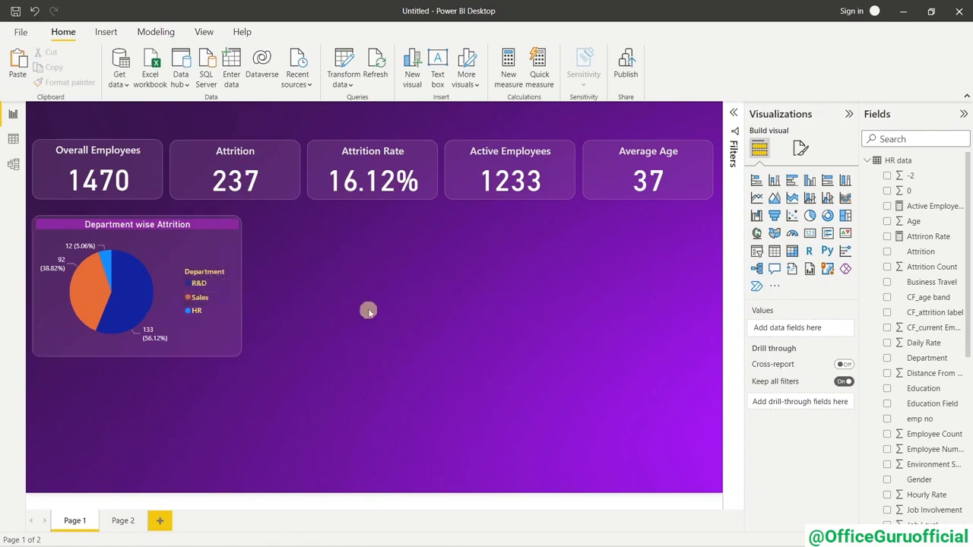
Nudge the pie chart upward until it sits just below the row of KPI cards.
left_click(230, 334)
key("Up")
key("Up")
key("Up")
key("Up")
key("Up")
key("Up")
key("Up")
key("Up")
key("Up")
key("Up")
key("Up")
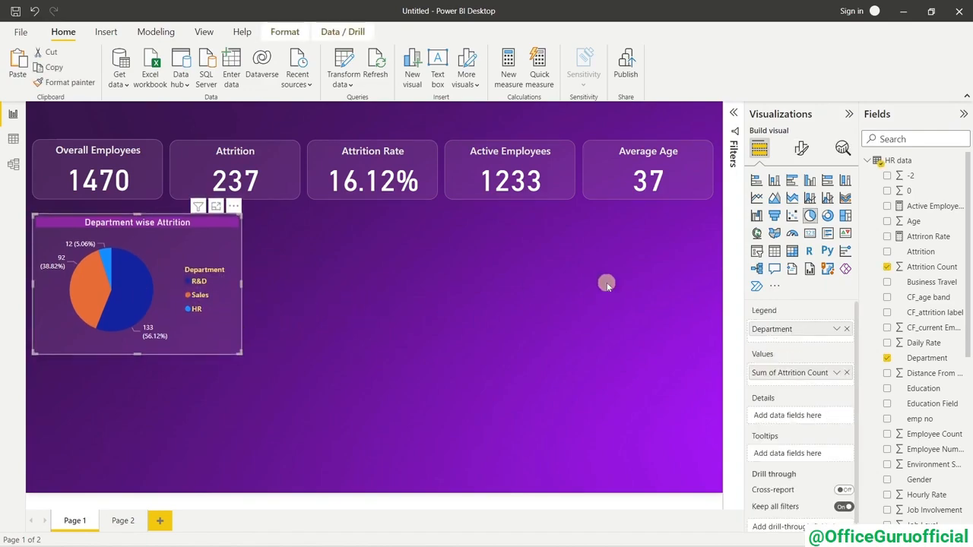
key("Up")
key("Up")
key("Up")
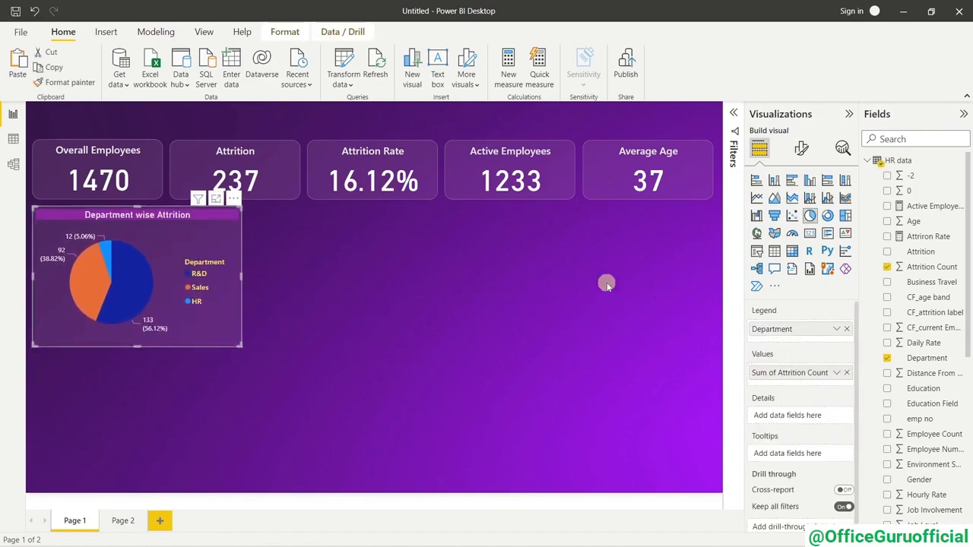
left_click(426, 301)
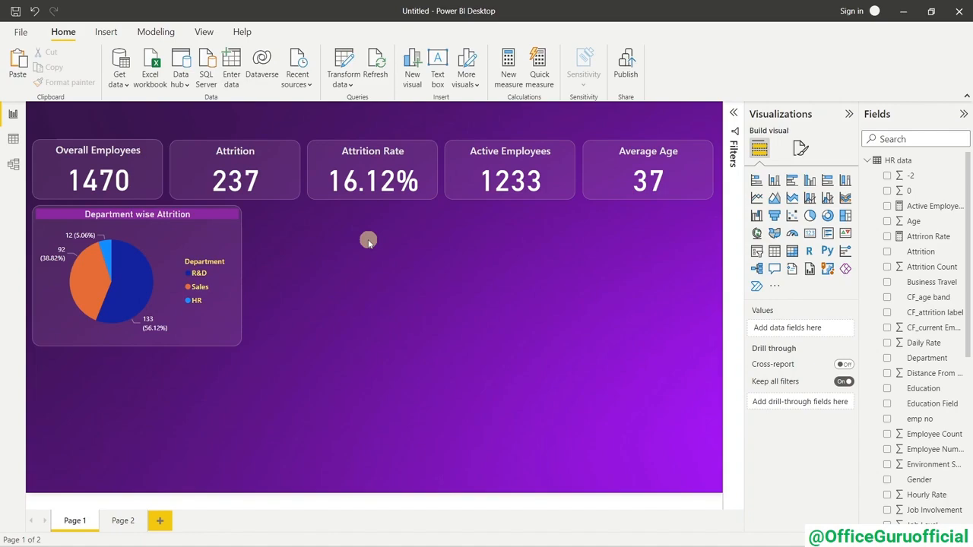
Add a stacked column chart beside the pie chart with CF_age band as X-axis, Employee Count as Y-axis and Gender as legend.
left_click(774, 181)
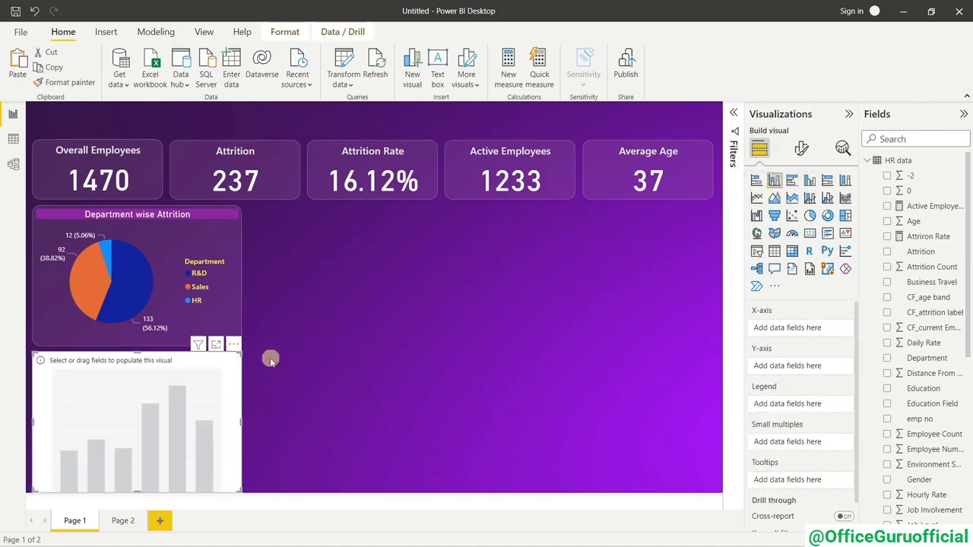
left_click_drag(210, 379, 428, 234)
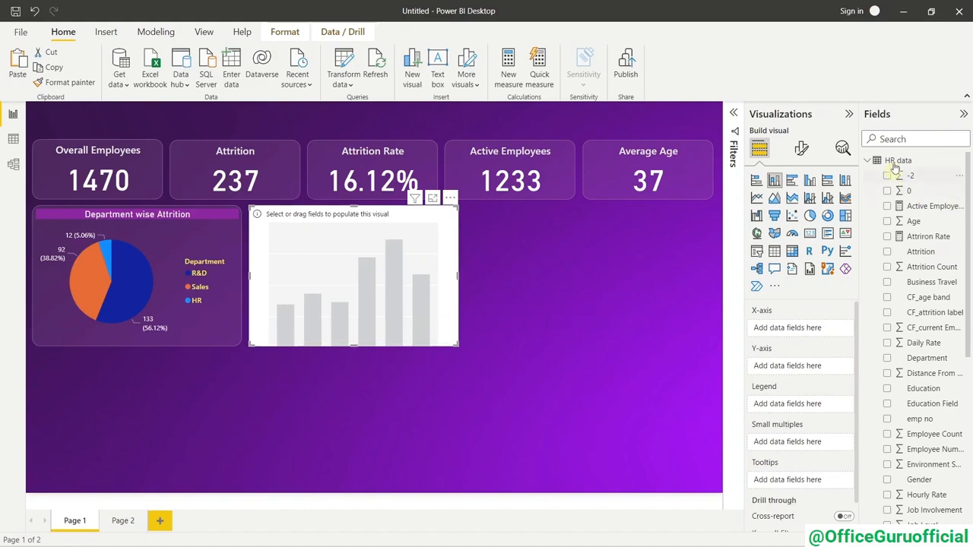
scroll(941, 380, "down", 3)
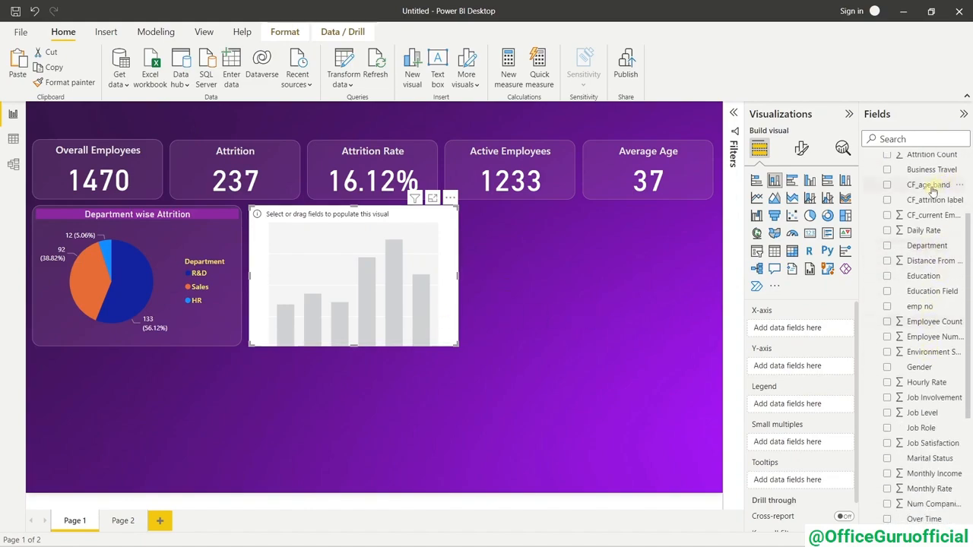
left_click_drag(935, 186, 793, 330)
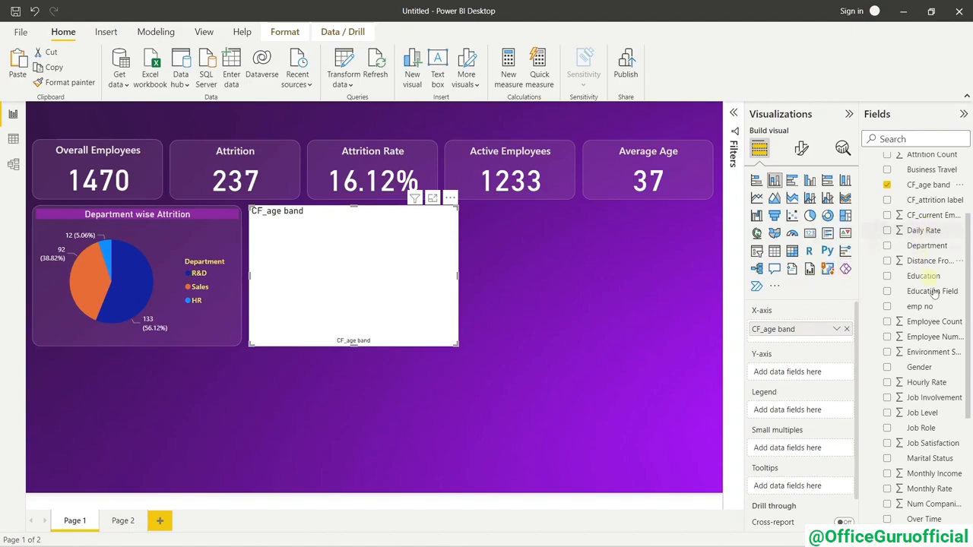
left_click_drag(935, 321, 760, 372)
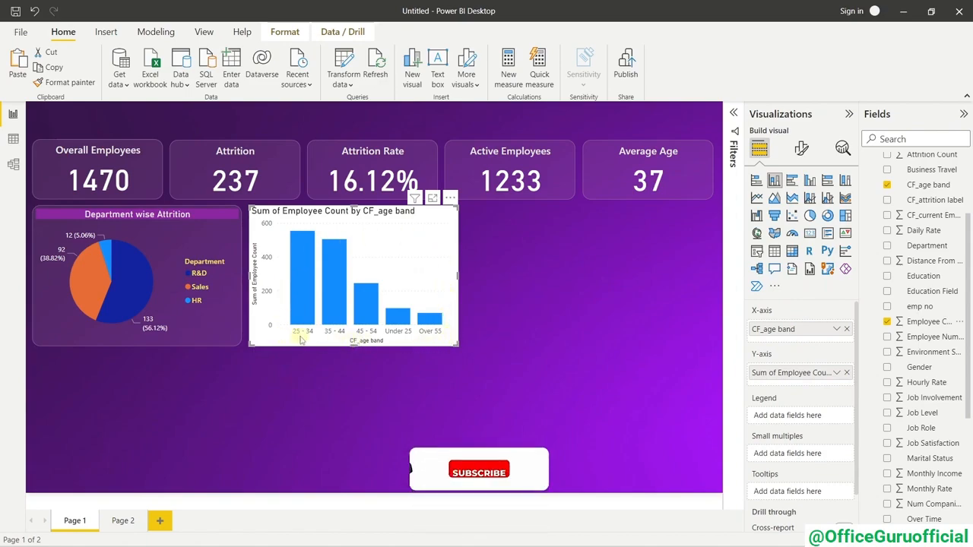
mouse_move(303, 262)
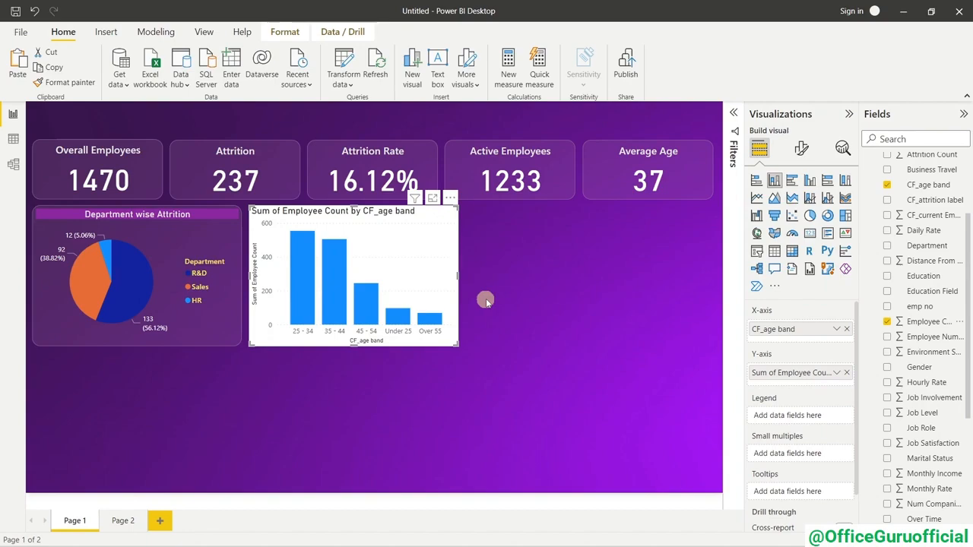
left_click_drag(919, 367, 795, 416)
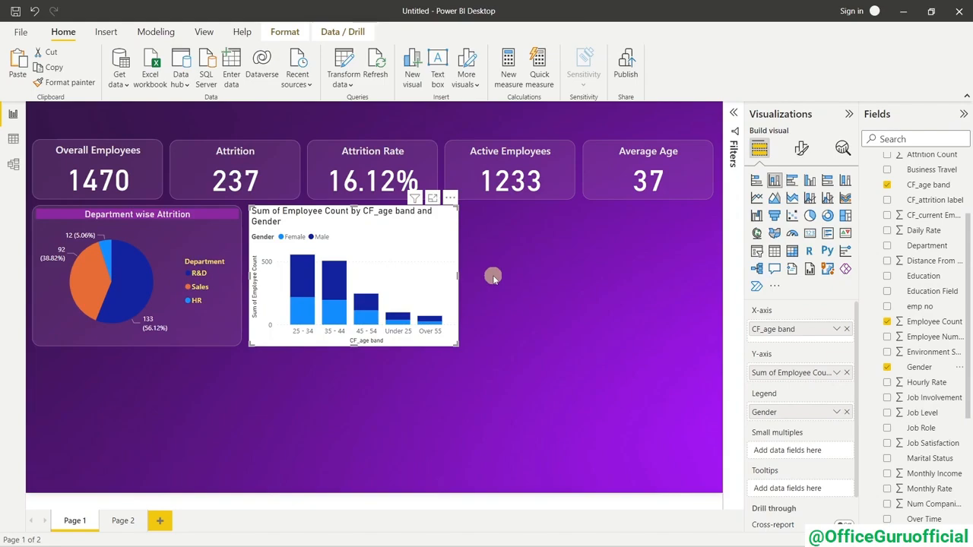
Retitle the column chart as "No of Employee by Age Group".
left_click(801, 148)
left_click(800, 205)
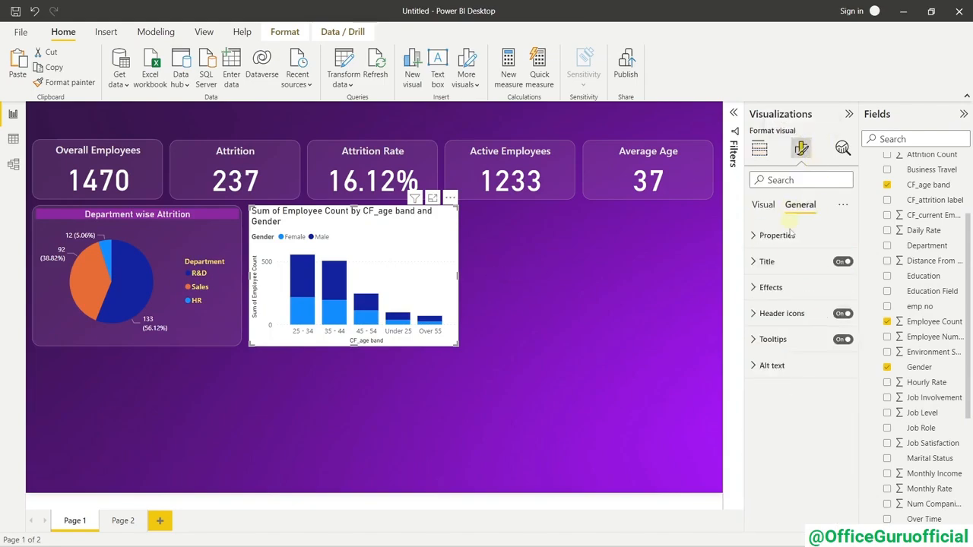
left_click(787, 261)
scroll(789, 271, "down", 3)
scroll(789, 271, "up", 3)
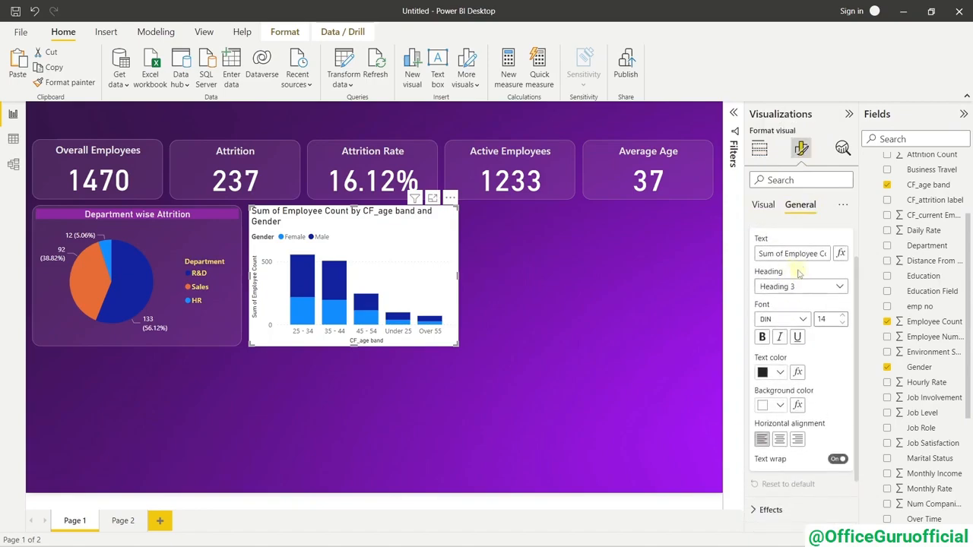
triple_click(788, 253)
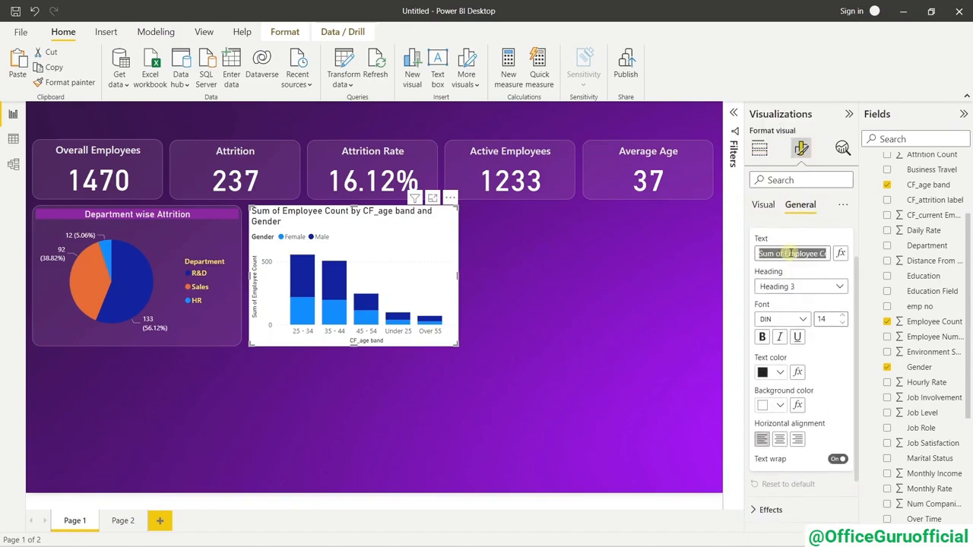
type("No of Emplo")
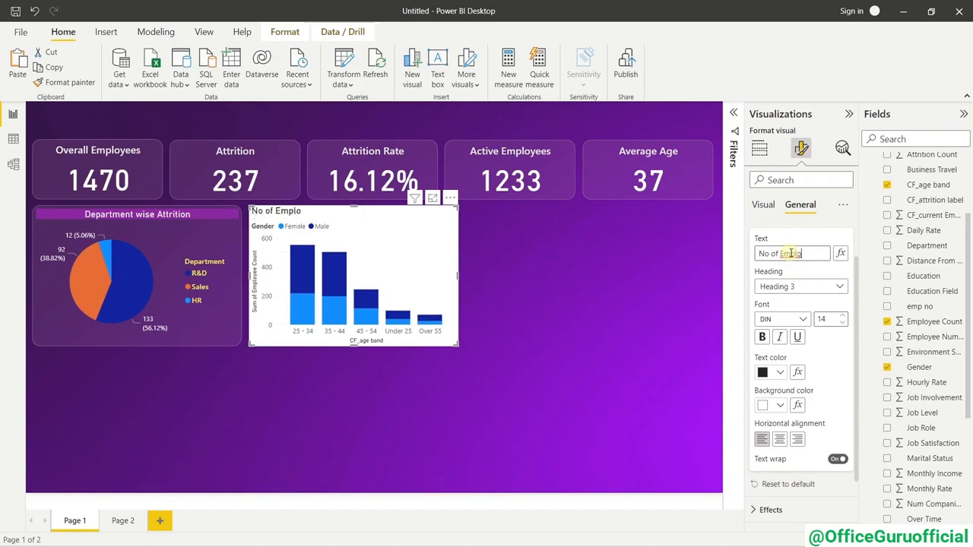
type("ee by Age Group")
left_click(631, 270)
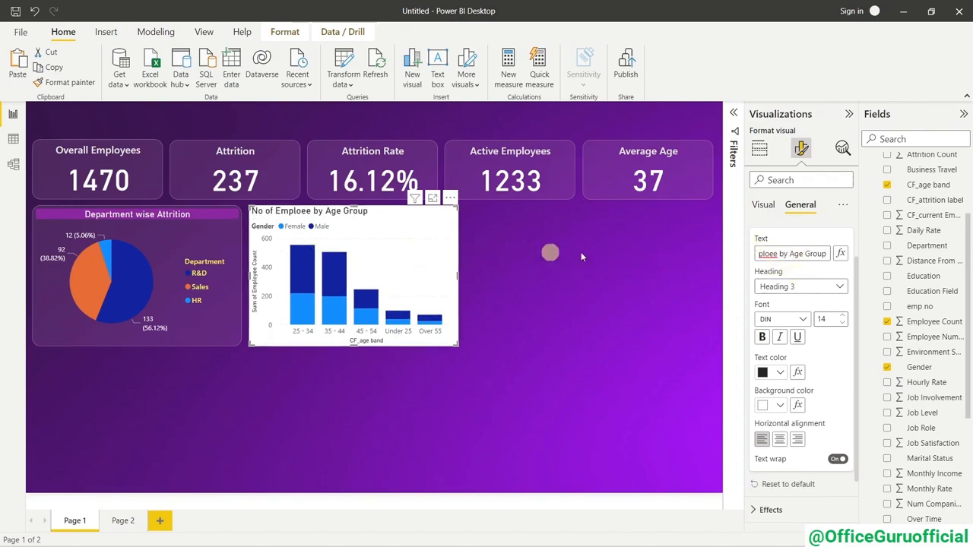
right_click(770, 255)
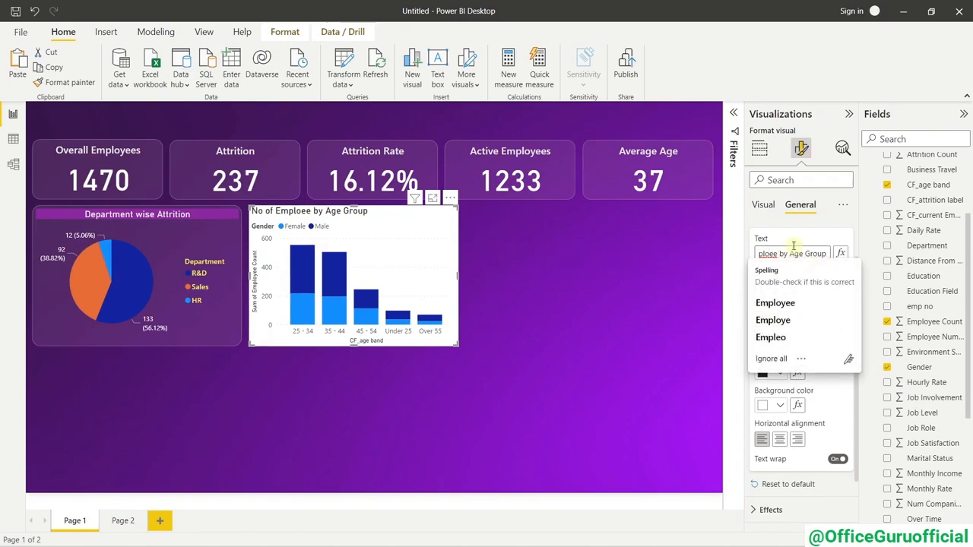
key("Down")
key("Return")
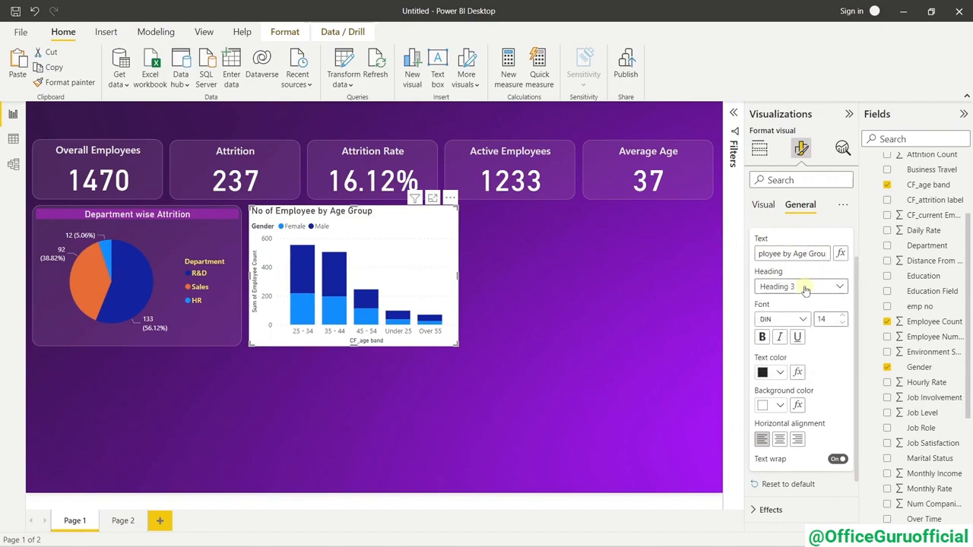
Center the column chart's title and give it the same purple background color as the pie chart's title.
scroll(806, 290, "down", 2)
left_click(783, 393)
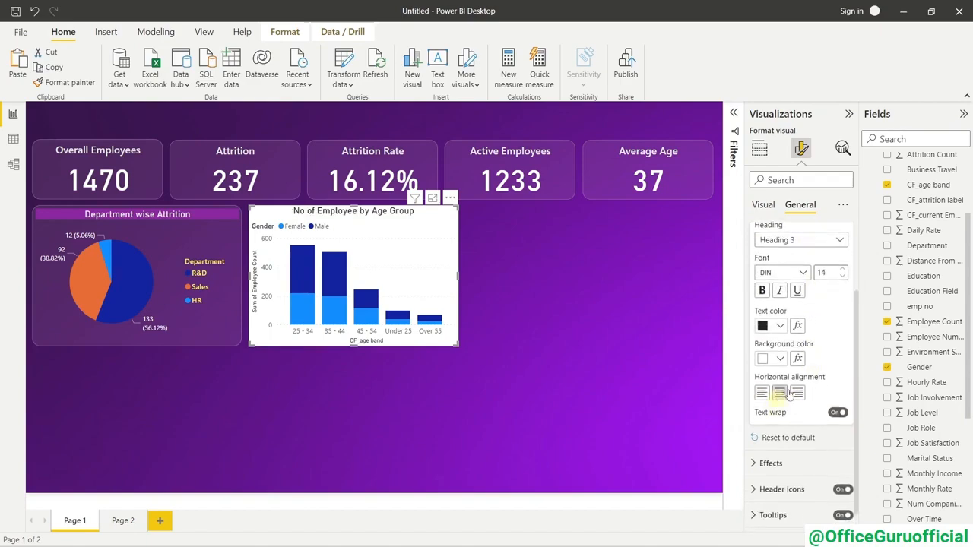
left_click(780, 359)
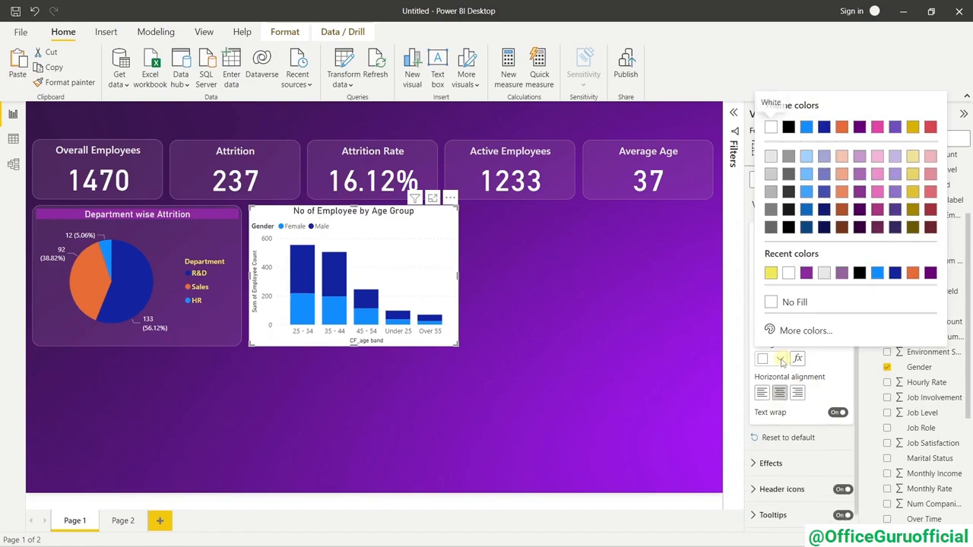
left_click(806, 272)
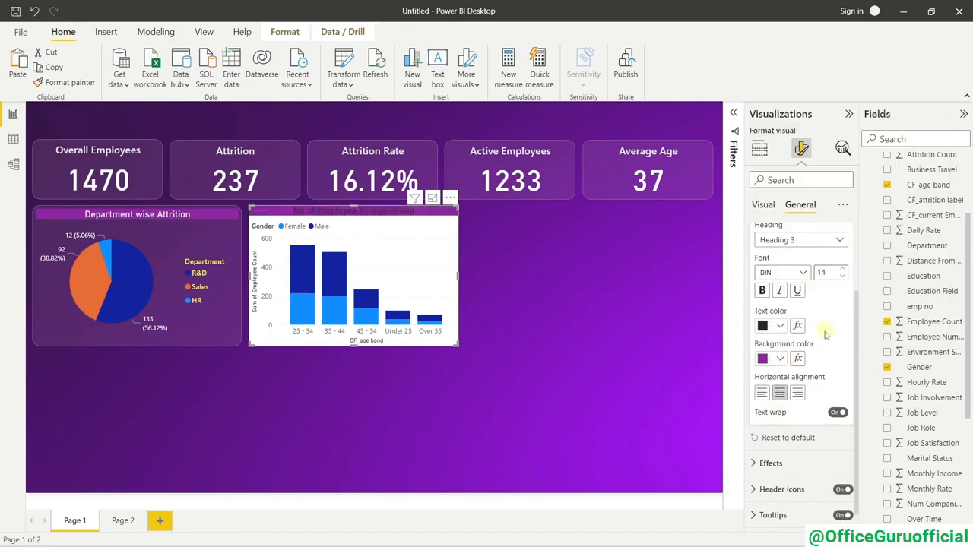
Give the column chart a muted purple background with 75% transparency.
scroll(827, 334, "down", 1)
scroll(786, 304, "up", 4)
left_click(766, 242)
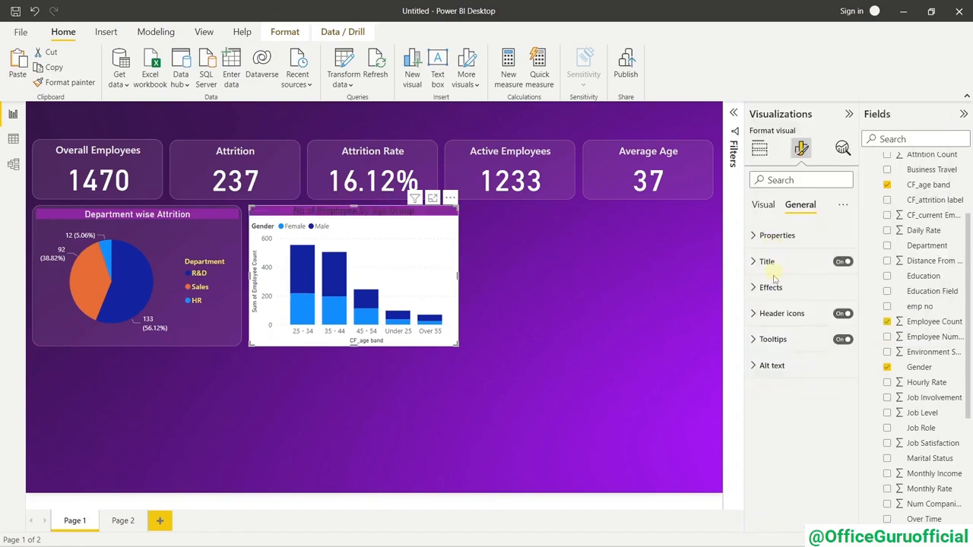
left_click(771, 287)
scroll(776, 304, "down", 1)
left_click(775, 314)
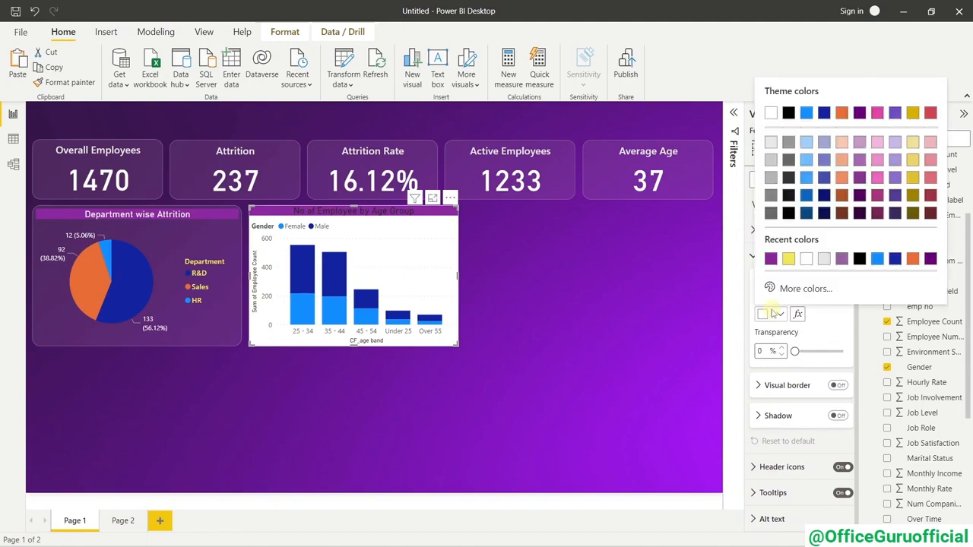
left_click(841, 257)
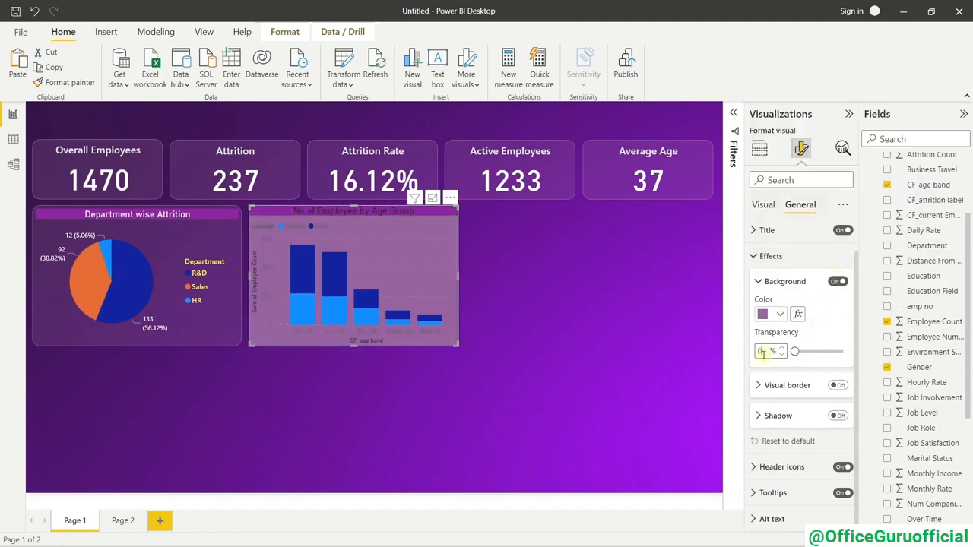
left_click_drag(795, 351, 830, 352)
Turn on the column chart's visual border in the same muted purple and set its rounded corners to 15 px.
left_click(783, 385)
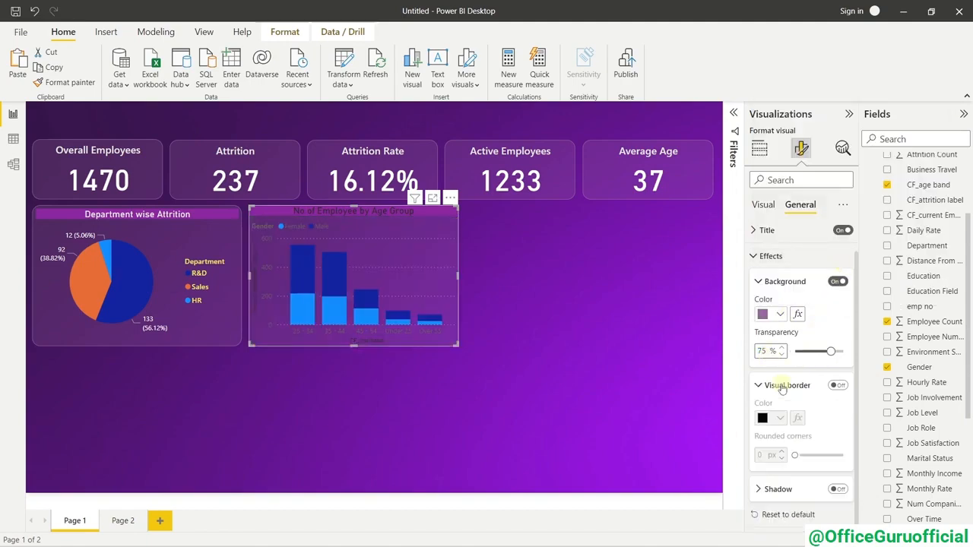
scroll(783, 380, "down", 1)
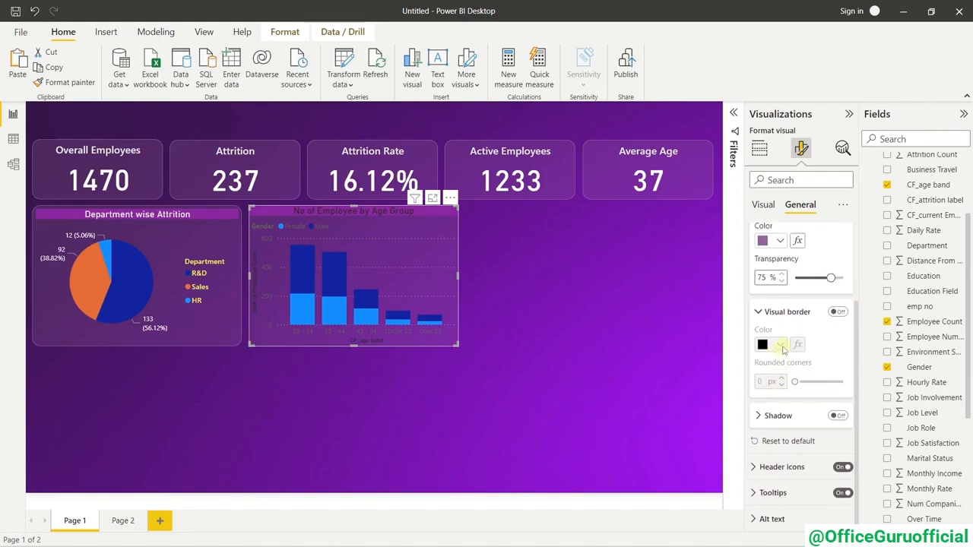
left_click(837, 312)
left_click(780, 346)
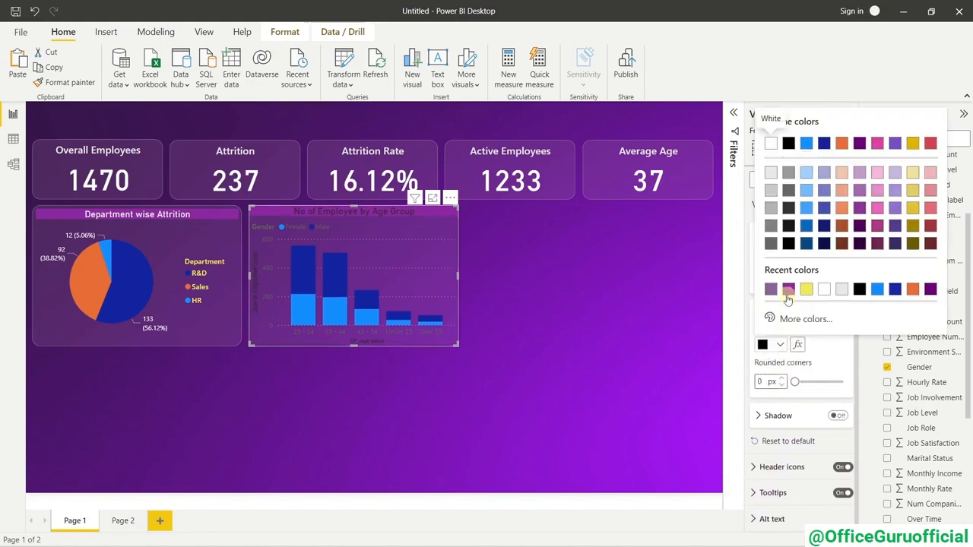
left_click(789, 289)
double_click(774, 383)
type("1")
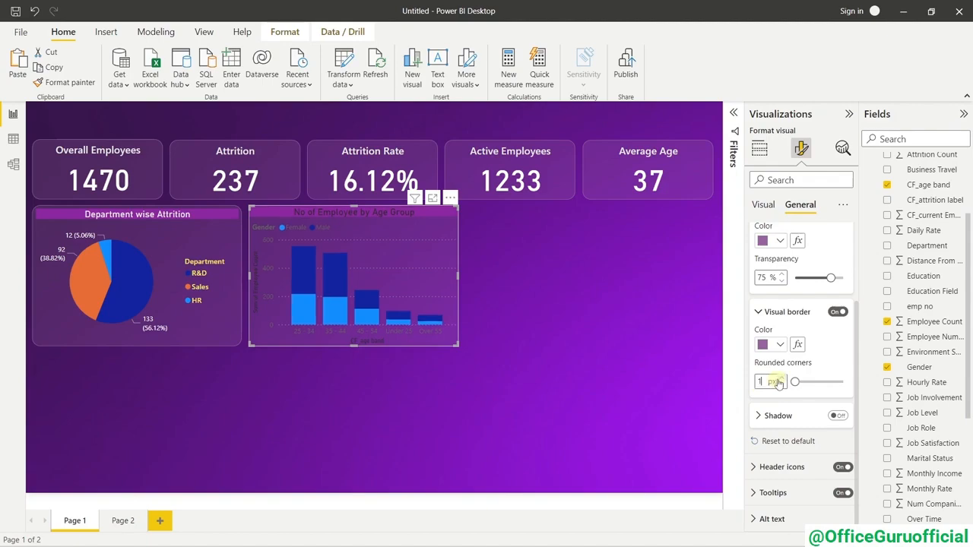
type("5")
key("Return")
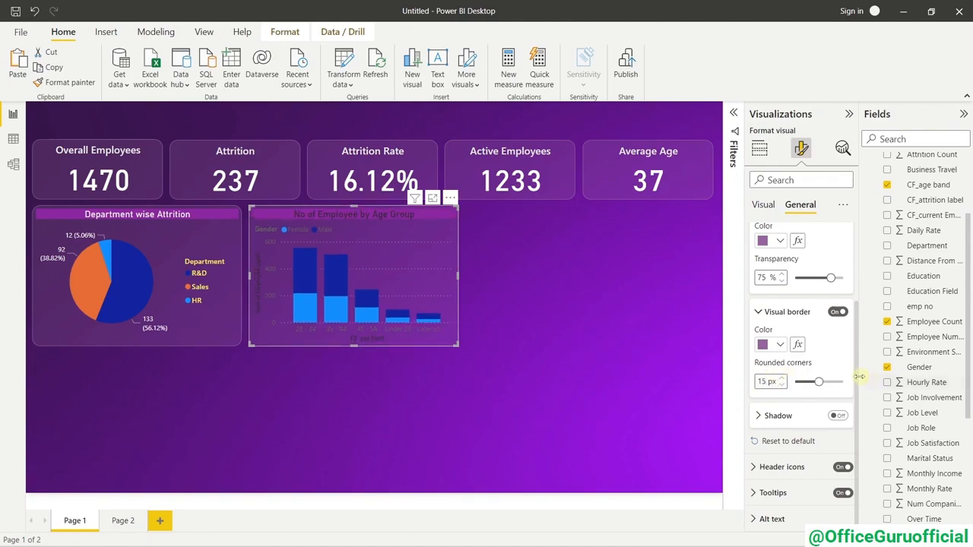
Turn on data labels for the column chart and switch off its Y-axis.
scroll(803, 367, "up", 3)
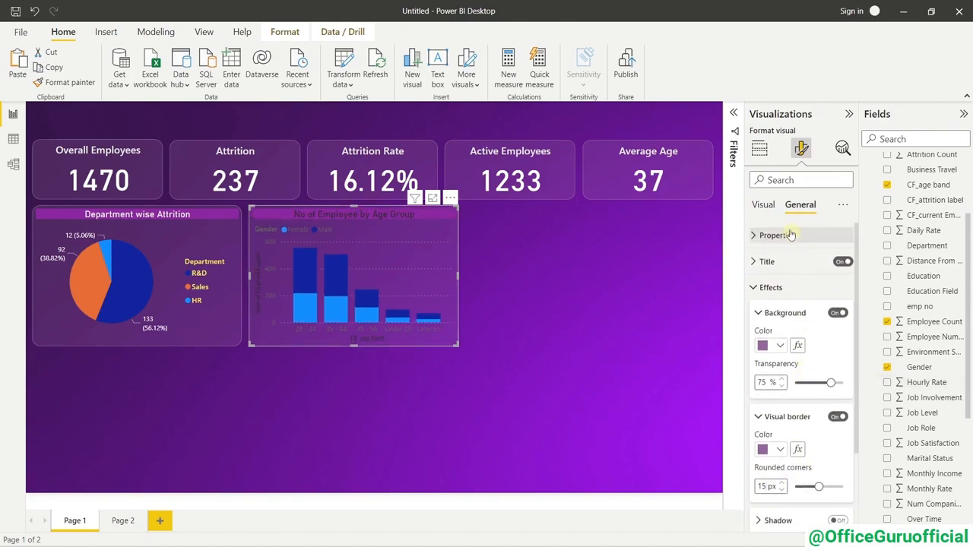
left_click(764, 205)
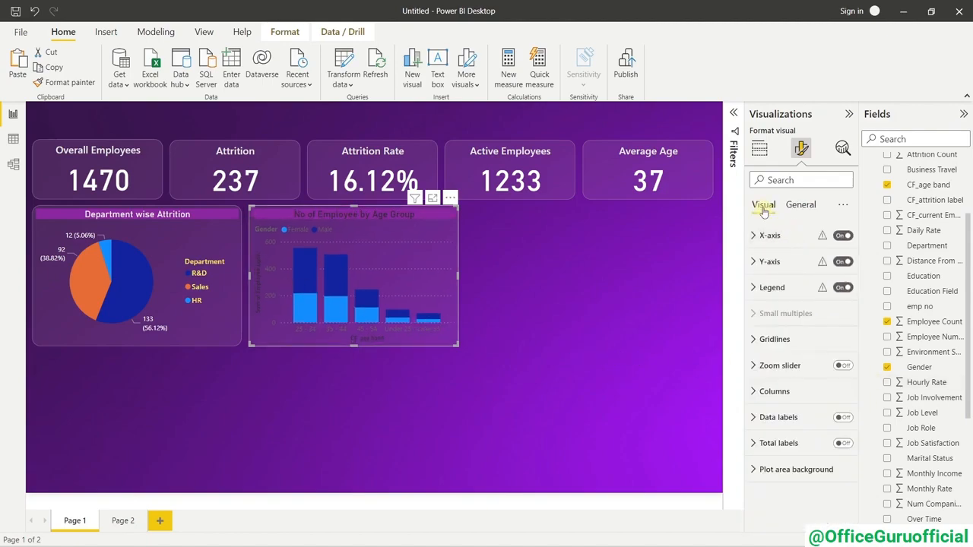
left_click(844, 419)
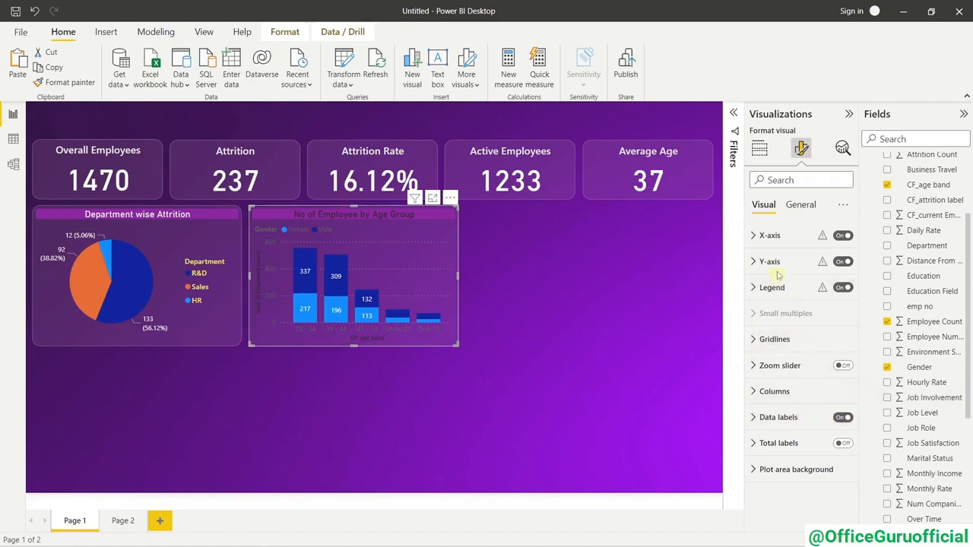
left_click(266, 261)
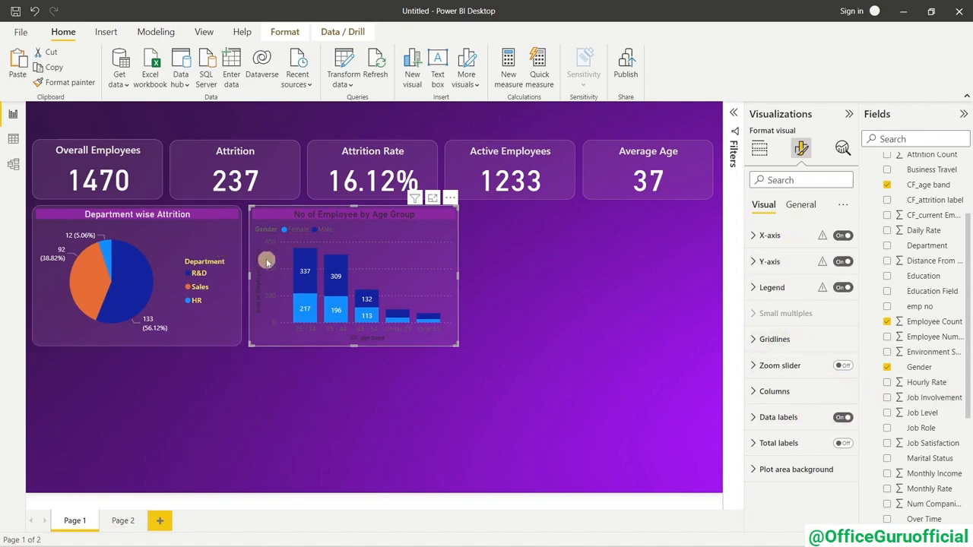
left_click(843, 262)
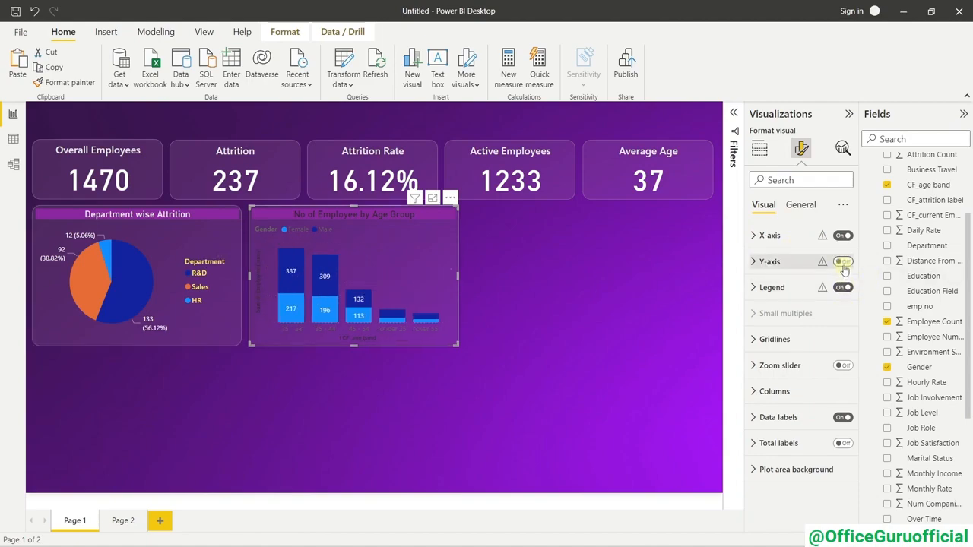
left_click(785, 339)
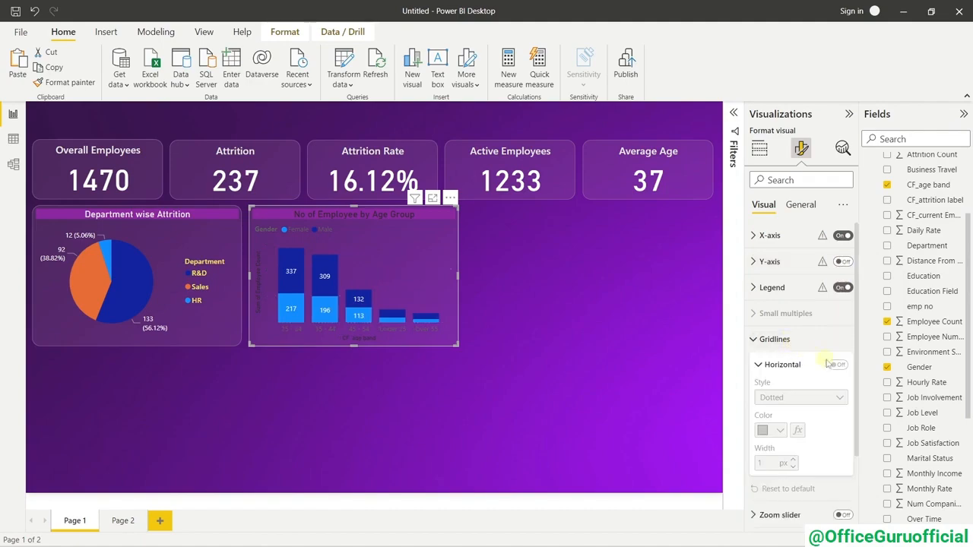
left_click(764, 339)
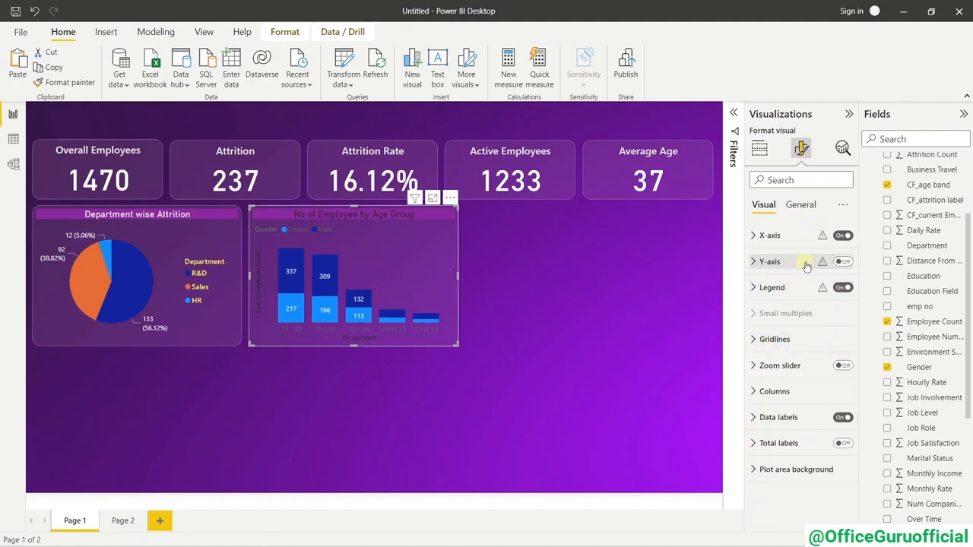
Set the text color of the column chart's X-axis values to light gray.
left_click(771, 236)
scroll(775, 232, "down", 1)
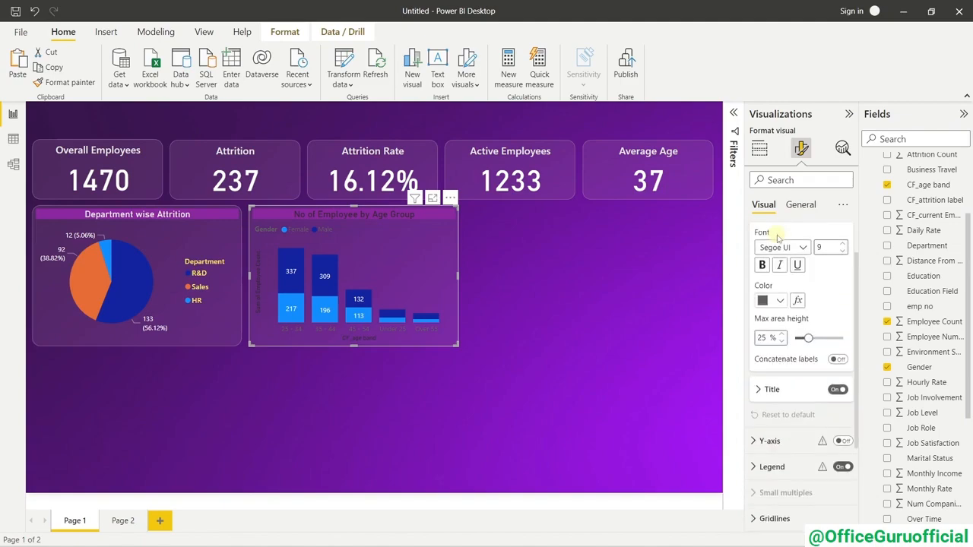
scroll(775, 232, "up", 1)
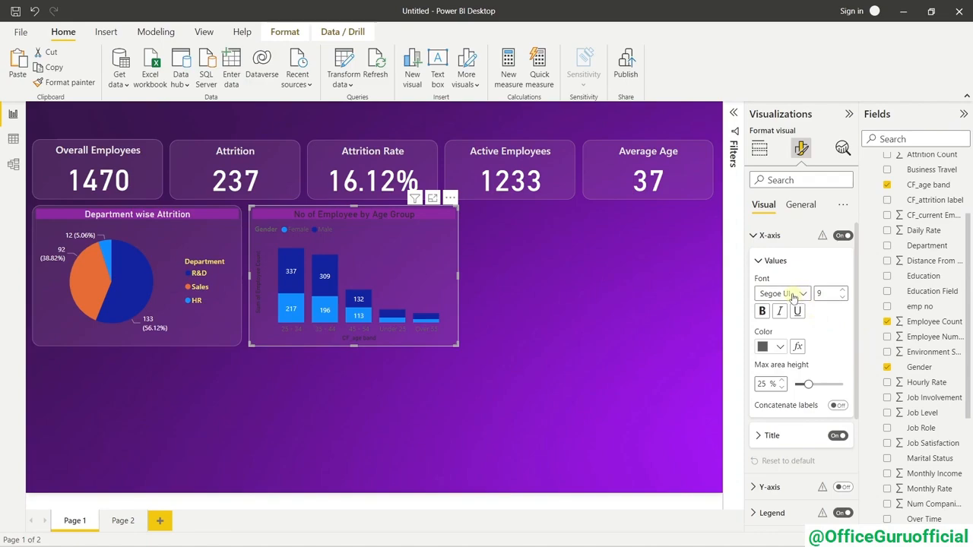
left_click(769, 347)
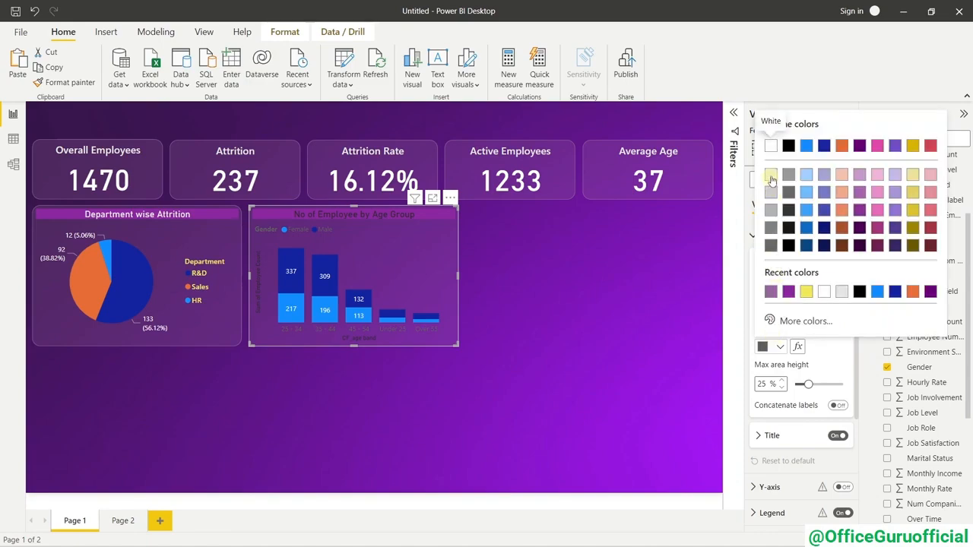
left_click(771, 178)
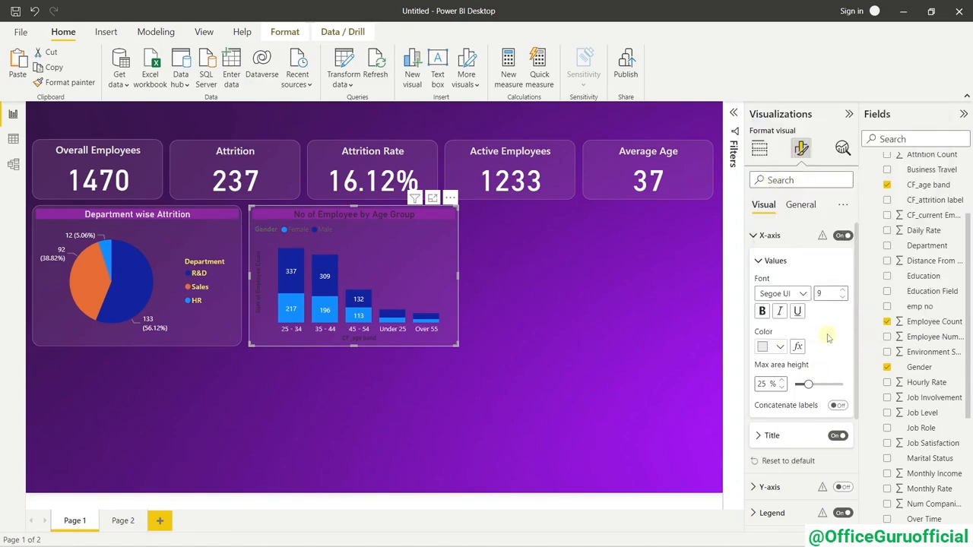
Color the column chart's X-axis title yellow and give it a heavier Segoe UI font.
scroll(828, 338, "down", 3)
left_click(774, 344)
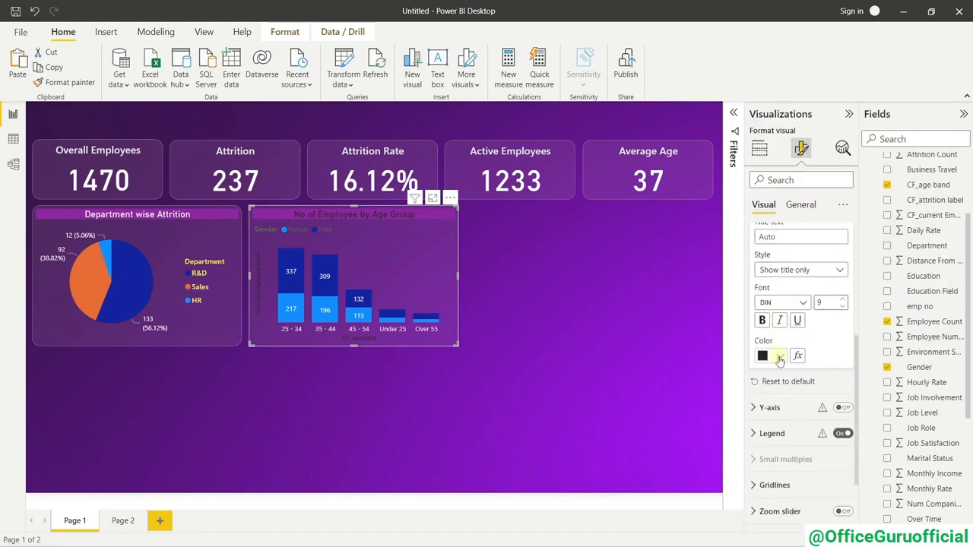
left_click(775, 355)
left_click(824, 300)
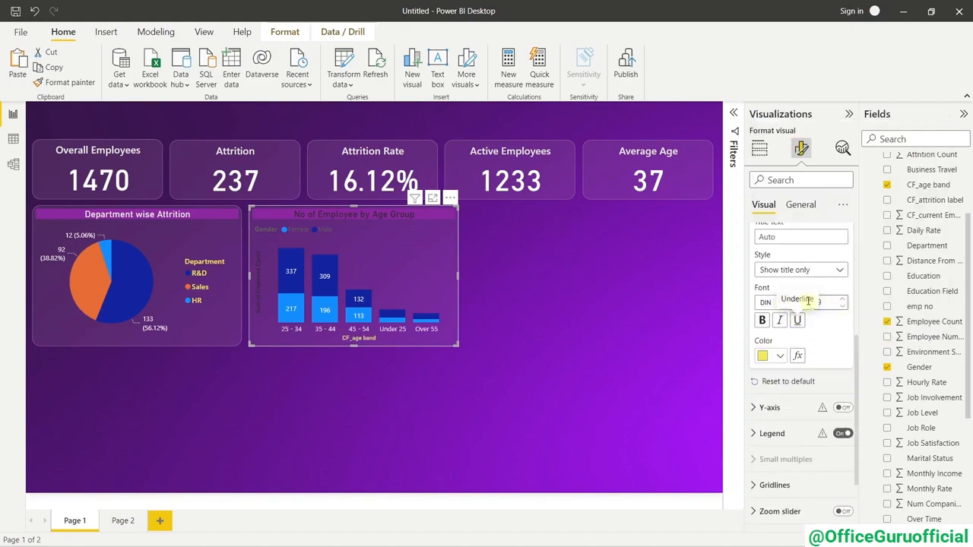
left_click(804, 303)
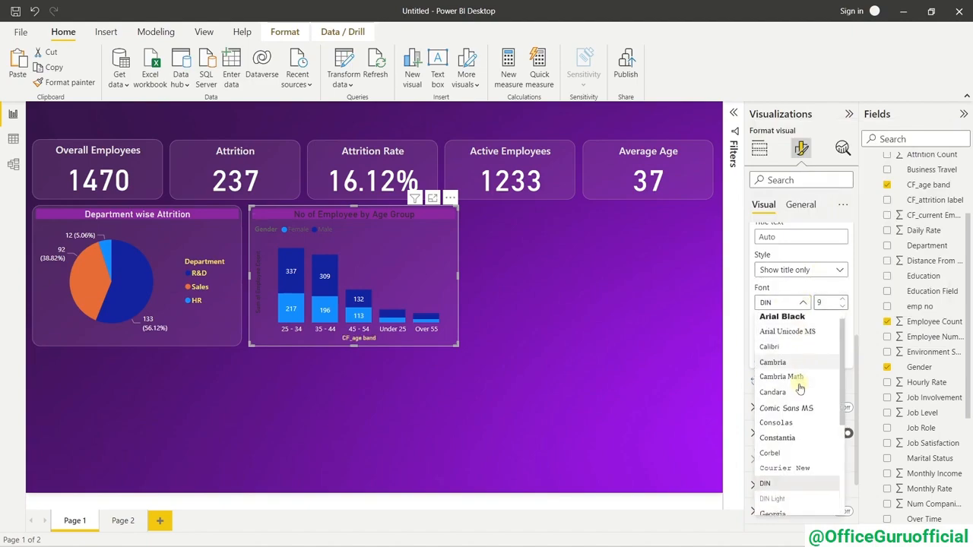
scroll(798, 386, "down", 3)
left_click(791, 483)
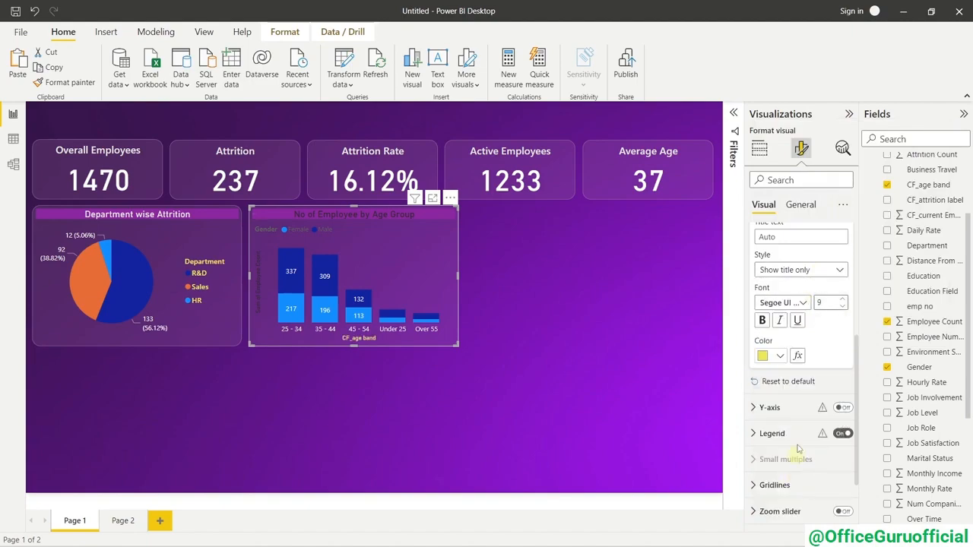
Set the font of the column chart's X-axis values to Segoe UI Semibold.
scroll(791, 365, "up", 3)
scroll(779, 255, "up", 2)
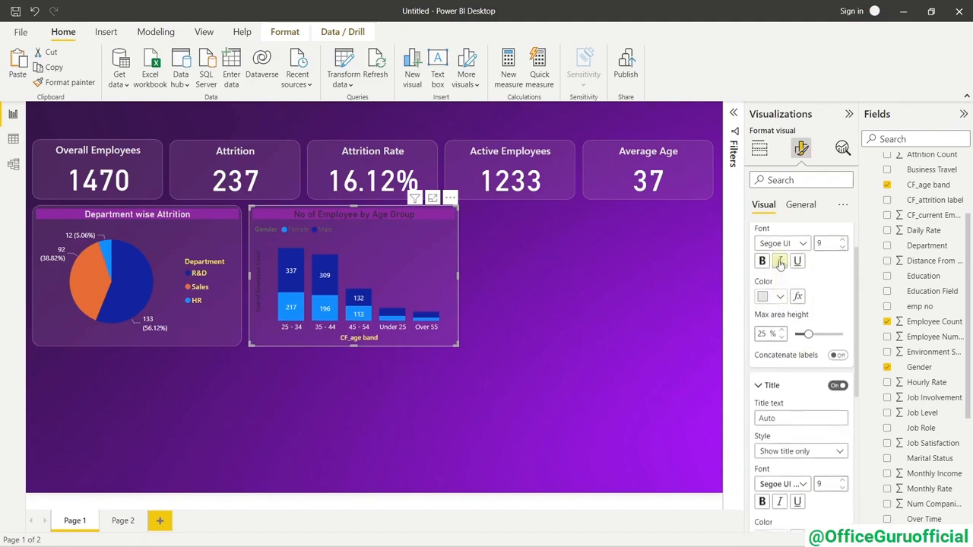
left_click(804, 247)
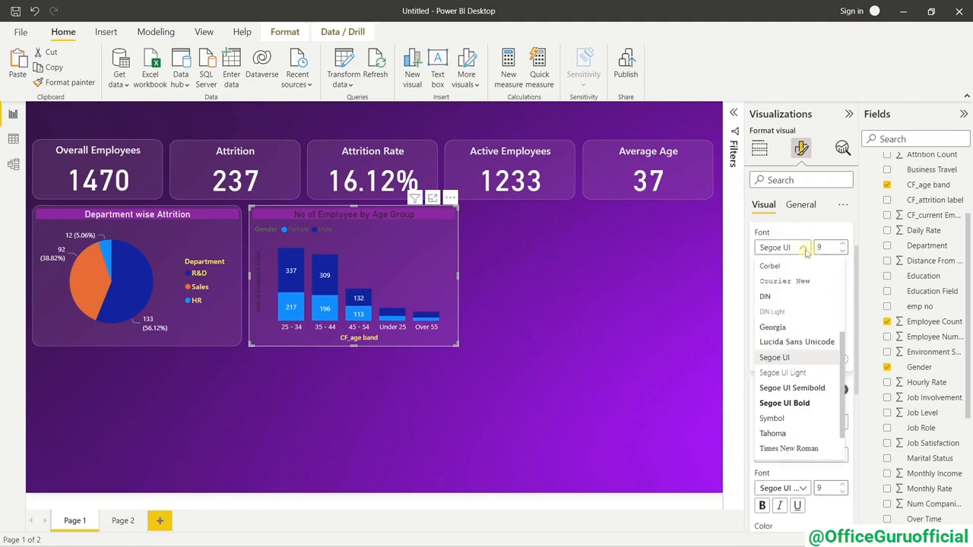
left_click(795, 403)
left_click(794, 248)
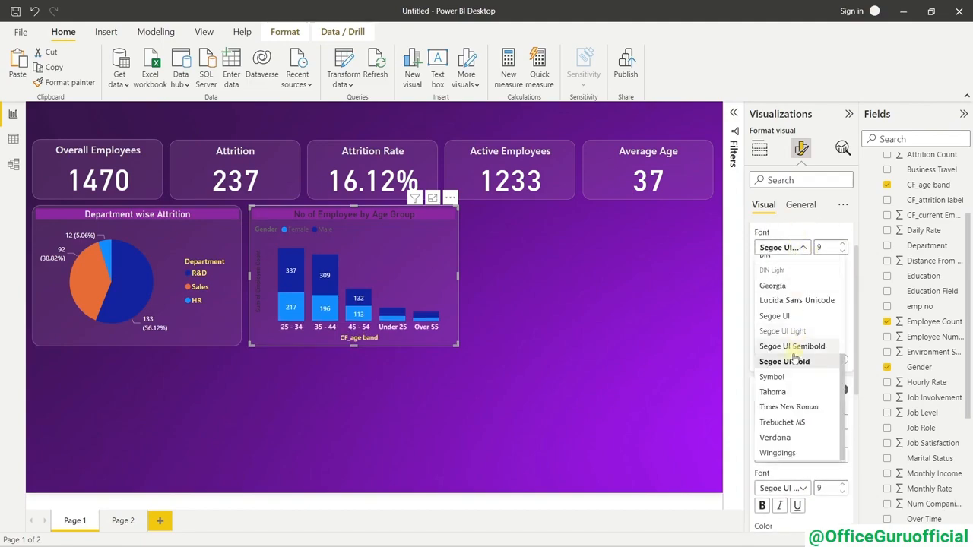
left_click(795, 350)
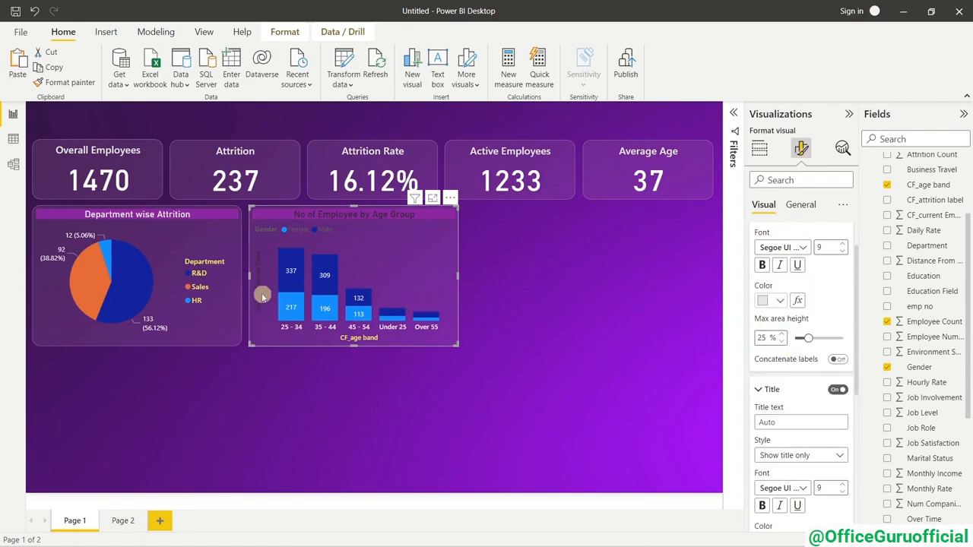
Turn off the column chart's Y-axis title.
scroll(821, 293, "up", 1)
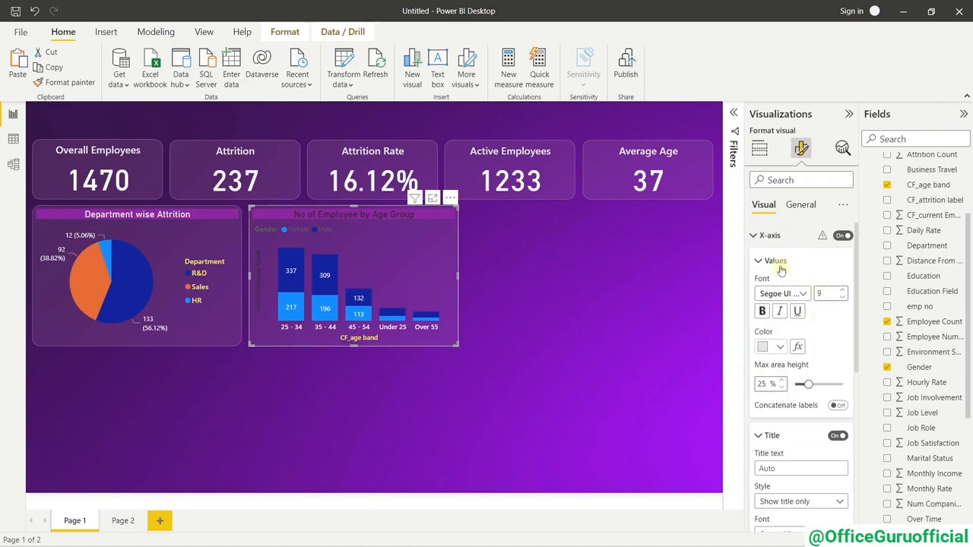
left_click(768, 236)
left_click(774, 261)
scroll(783, 304, "down", 3)
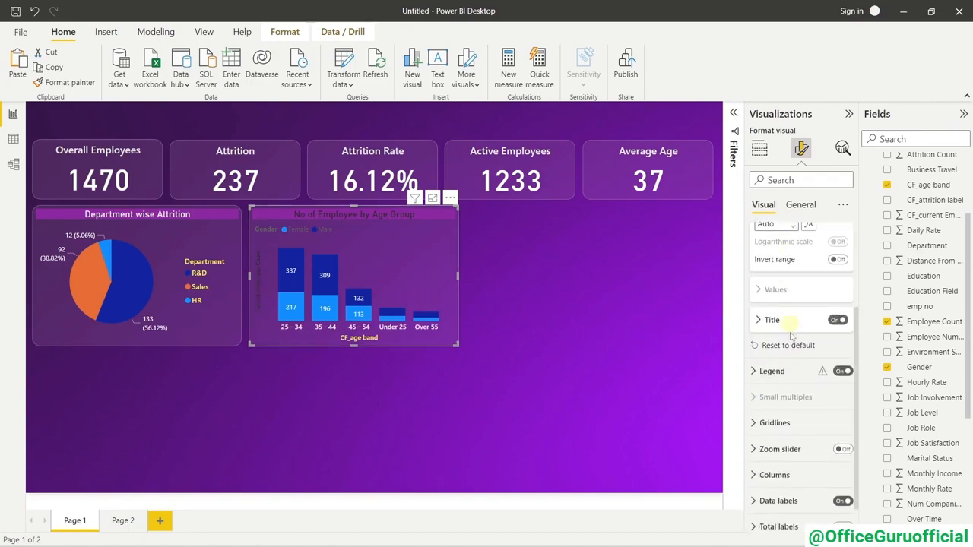
left_click(837, 310)
scroll(803, 339, "up", 3)
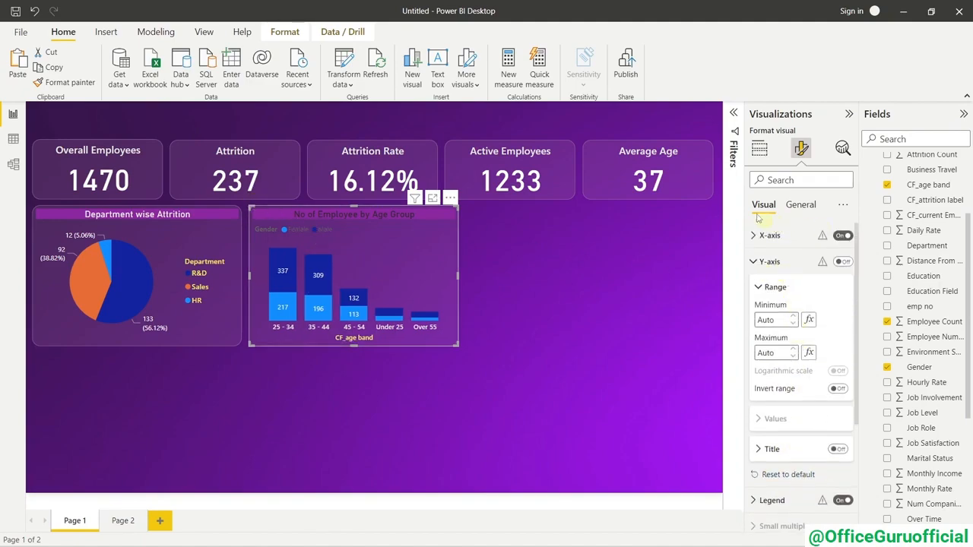
left_click(754, 261)
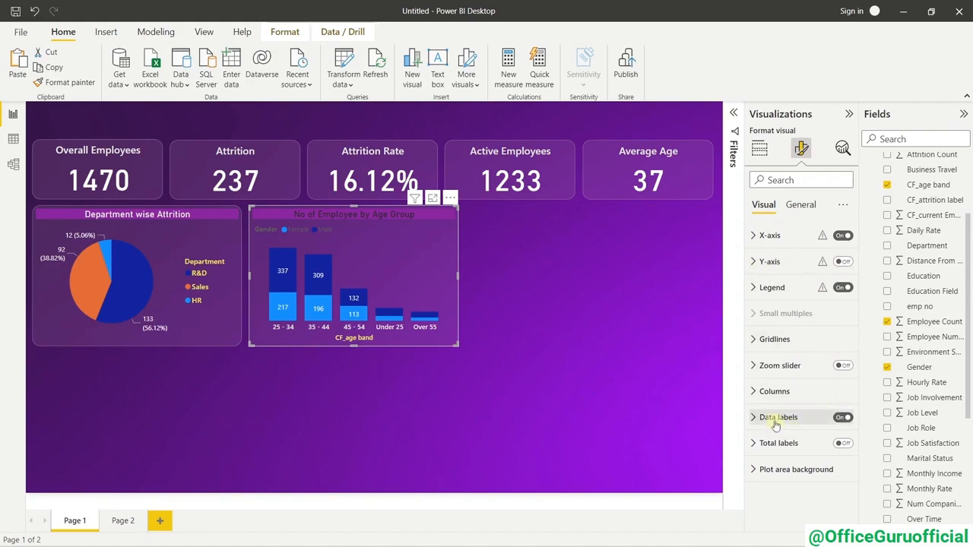
Set the column chart's legend text to Segoe UI Bold and color it yellow.
left_click(788, 289)
scroll(788, 314, "down", 2)
left_click(772, 280)
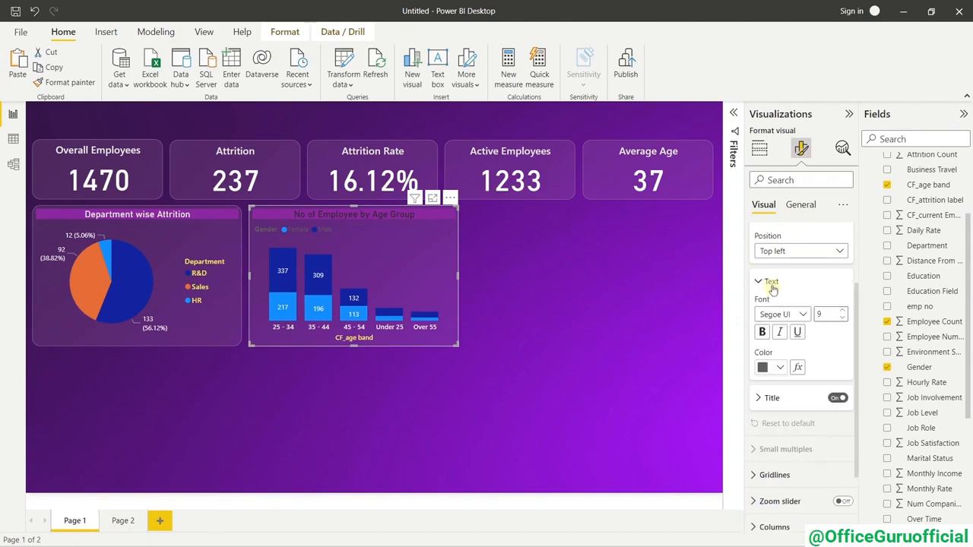
scroll(783, 296, "down", 1)
scroll(787, 312, "down", 1)
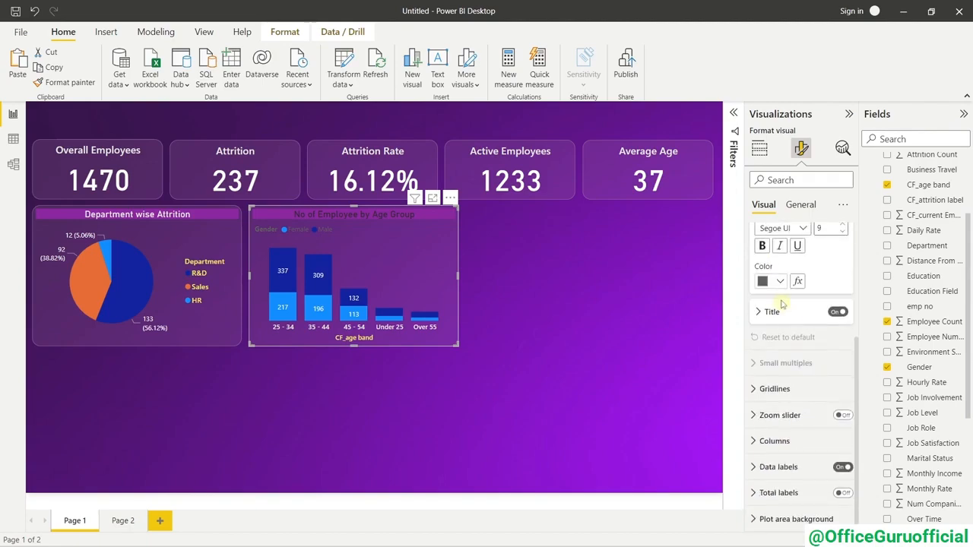
left_click(797, 229)
left_click(791, 384)
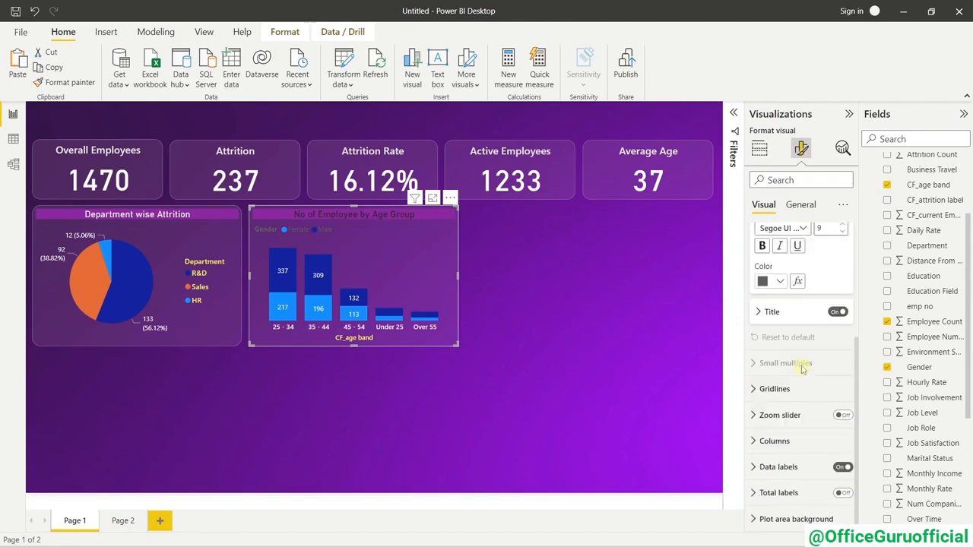
left_click(780, 281)
left_click(788, 471)
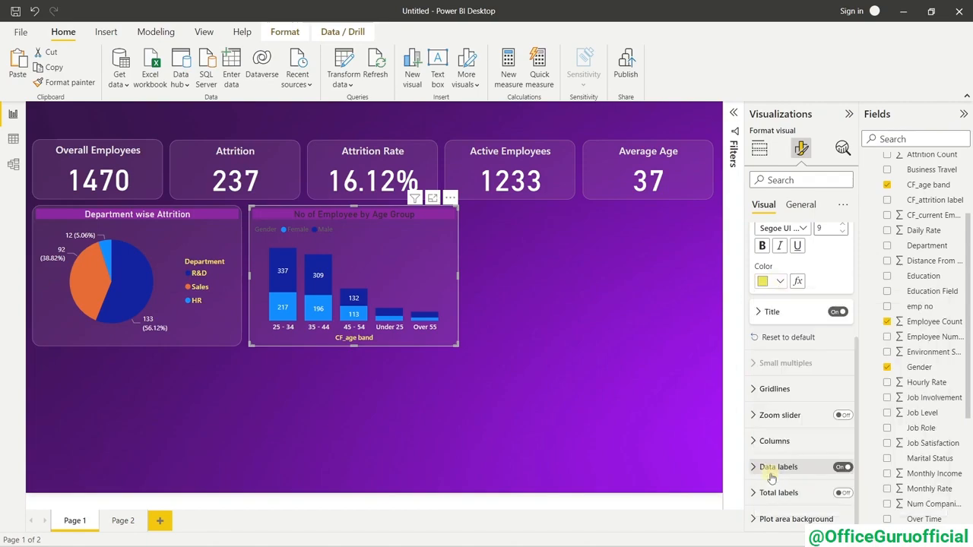
Set the text color of the column chart's title "No of Employee by Age Group" to white.
left_click(559, 381)
left_click(429, 263)
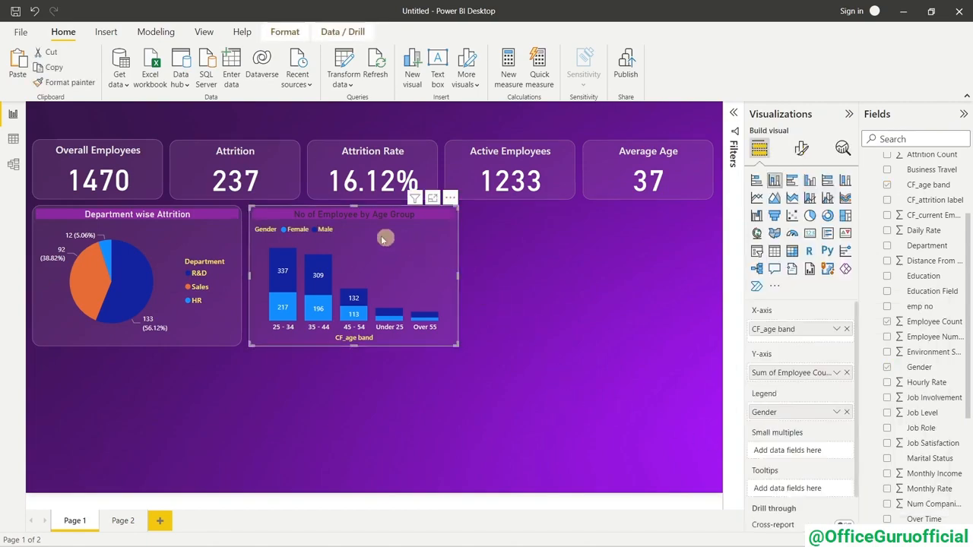
left_click(801, 148)
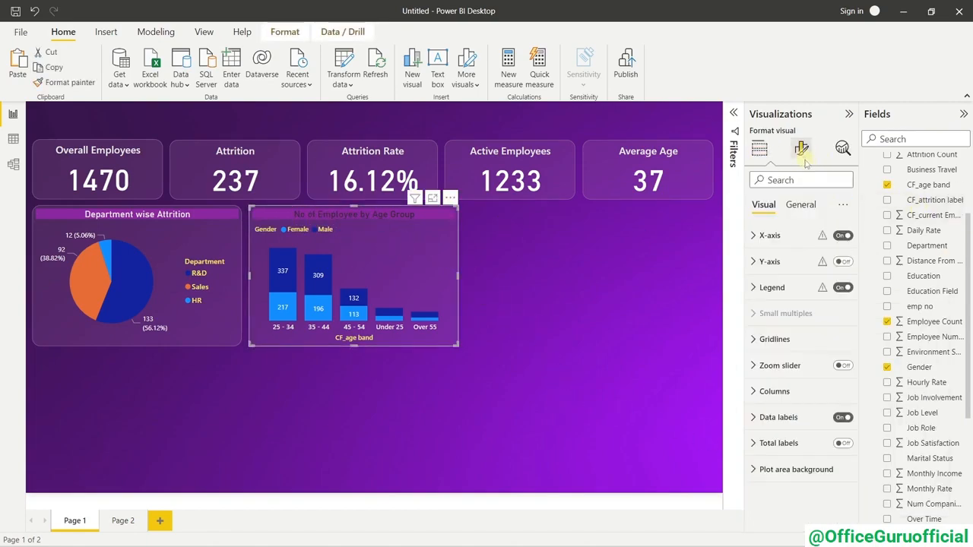
left_click(802, 205)
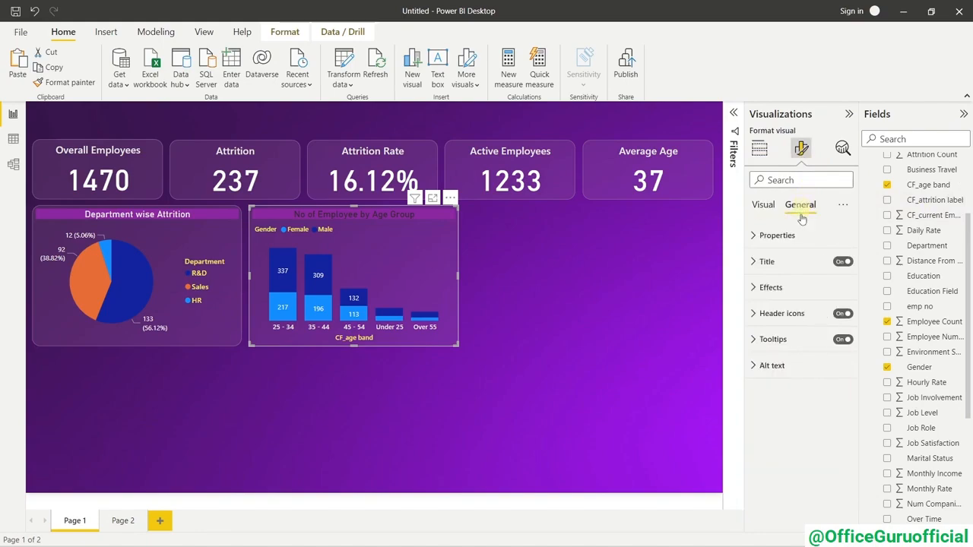
left_click(784, 282)
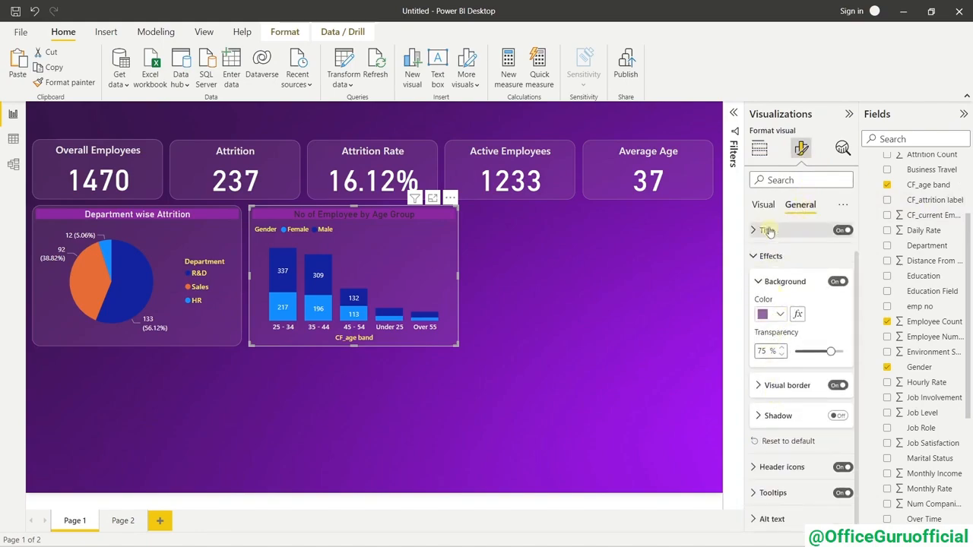
left_click(767, 229)
left_click(765, 421)
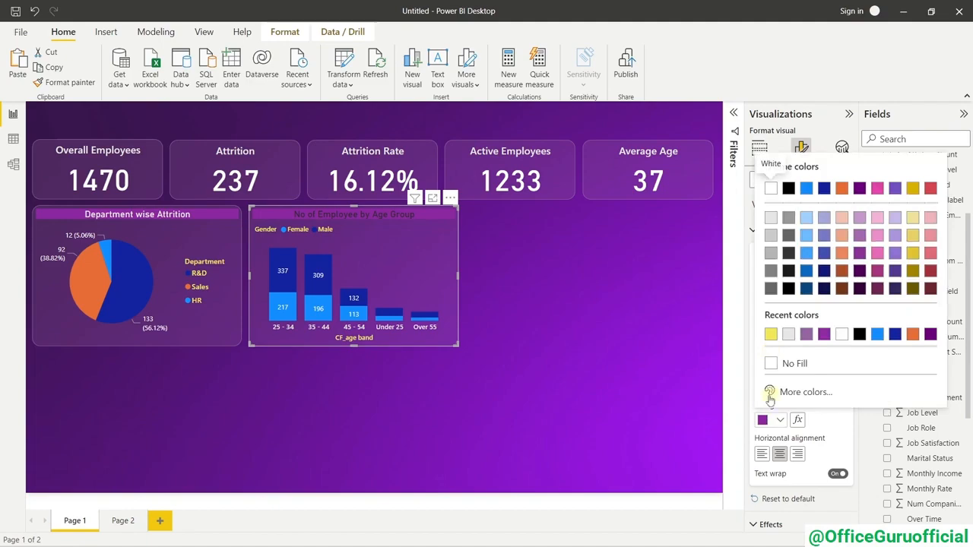
left_click(765, 425)
left_click(781, 388)
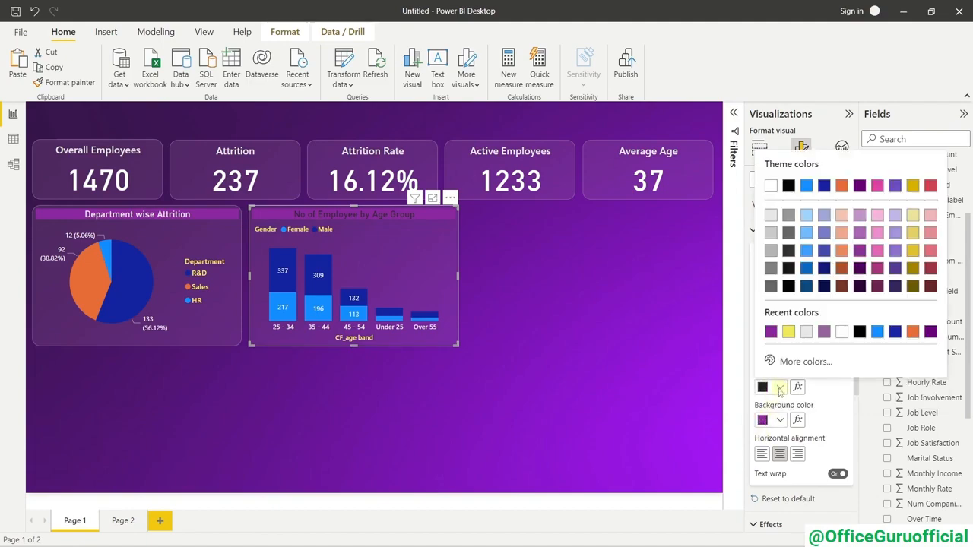
left_click(772, 233)
left_click(627, 292)
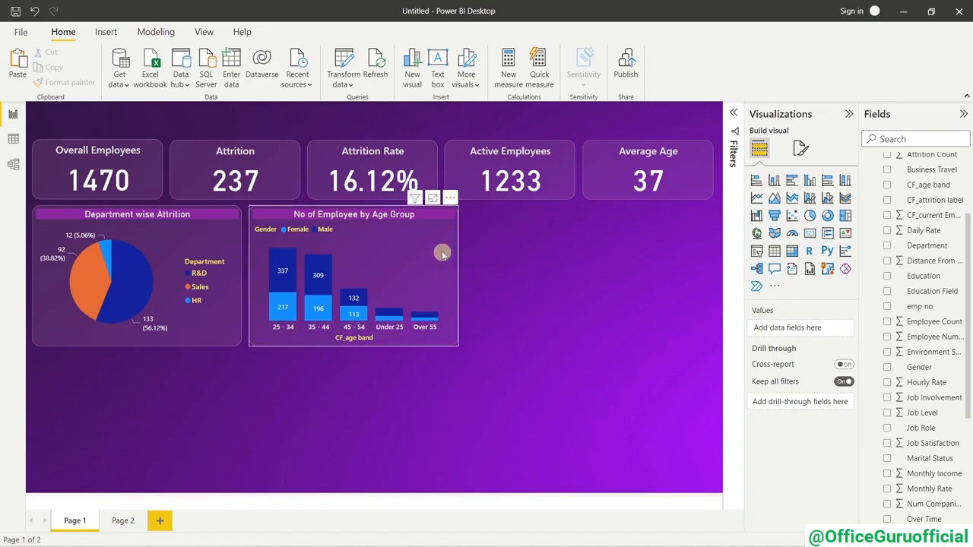
Check which fields and directions are available for sorting the axis of the age-group column chart.
left_click(448, 214)
left_click(453, 197)
mouse_move(504, 274)
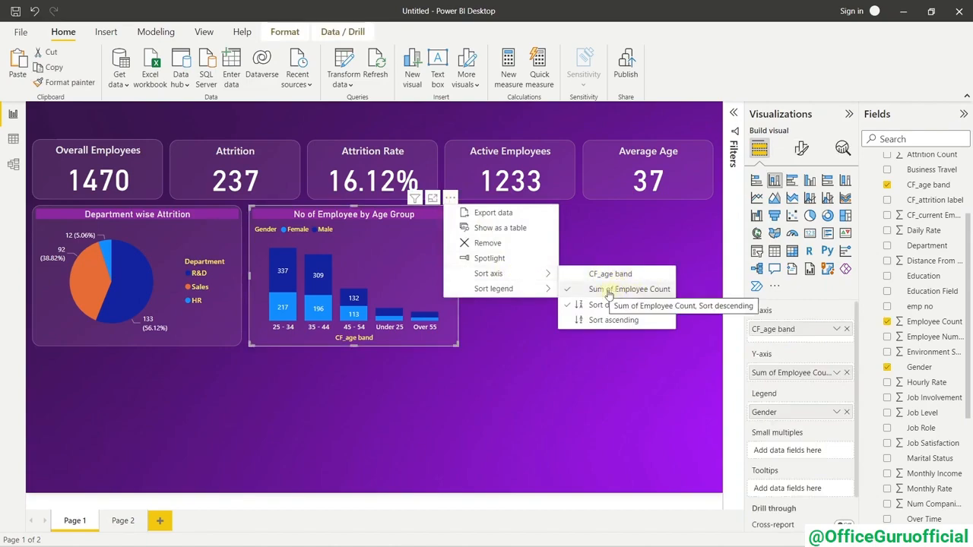
left_click(547, 372)
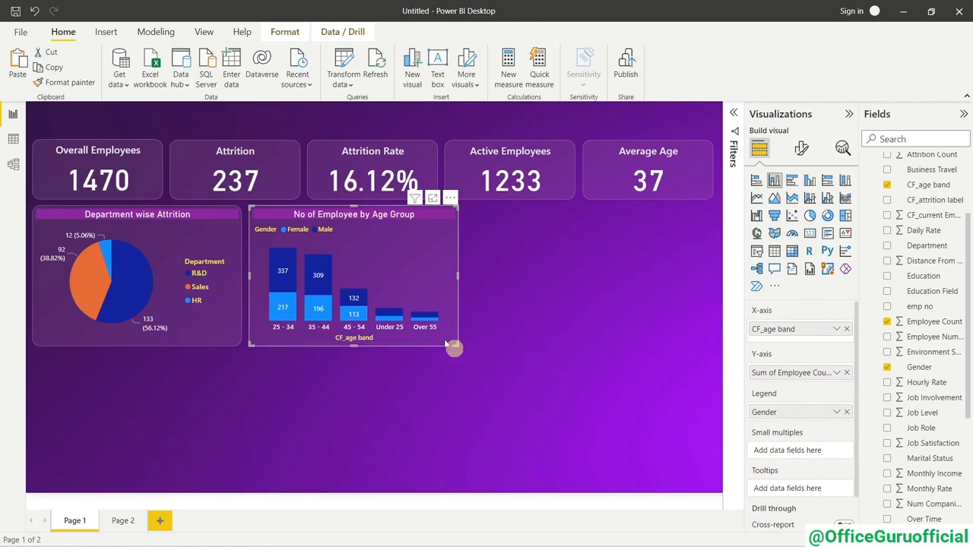
left_click(484, 256)
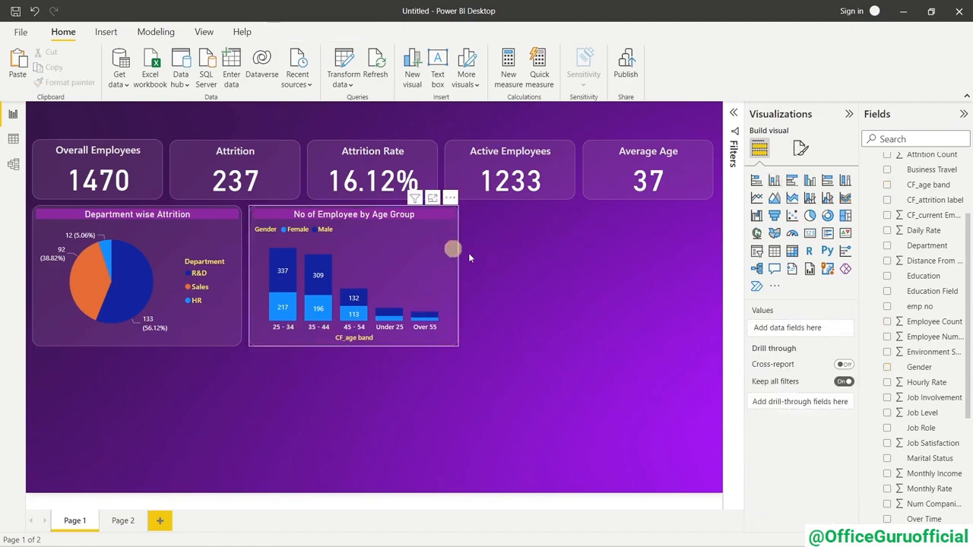
left_click(452, 249)
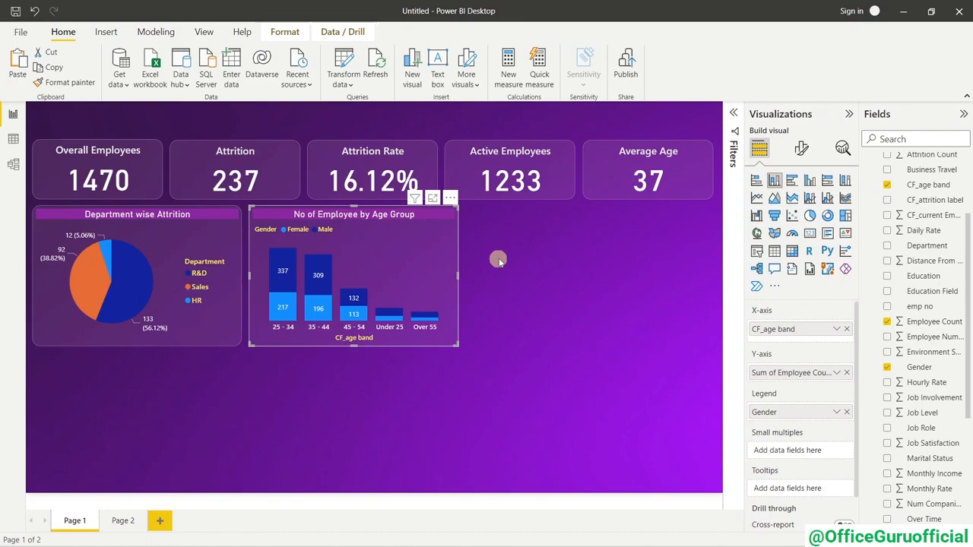
left_click(499, 261)
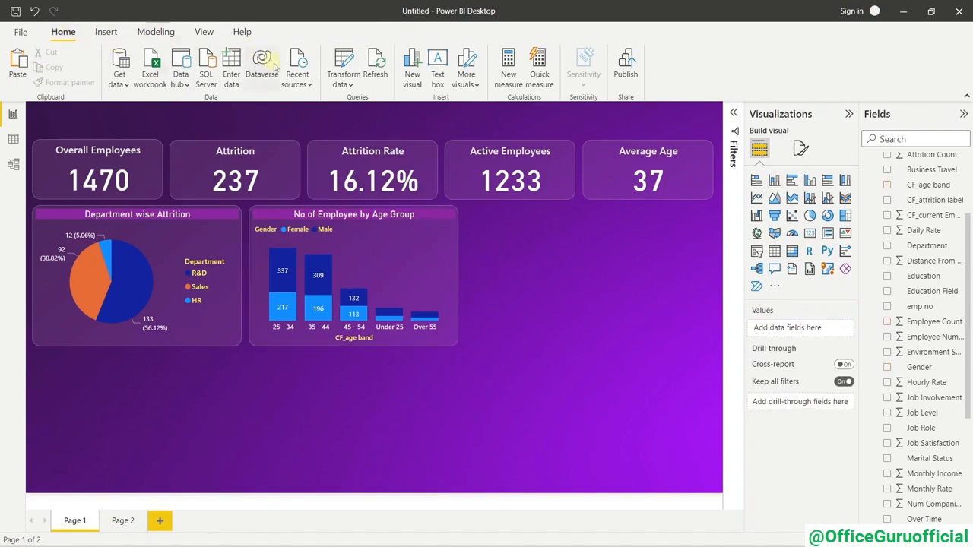
Open the HR data query in Power Query Editor and inspect the age groups in the CF_age band column.
left_click(340, 62)
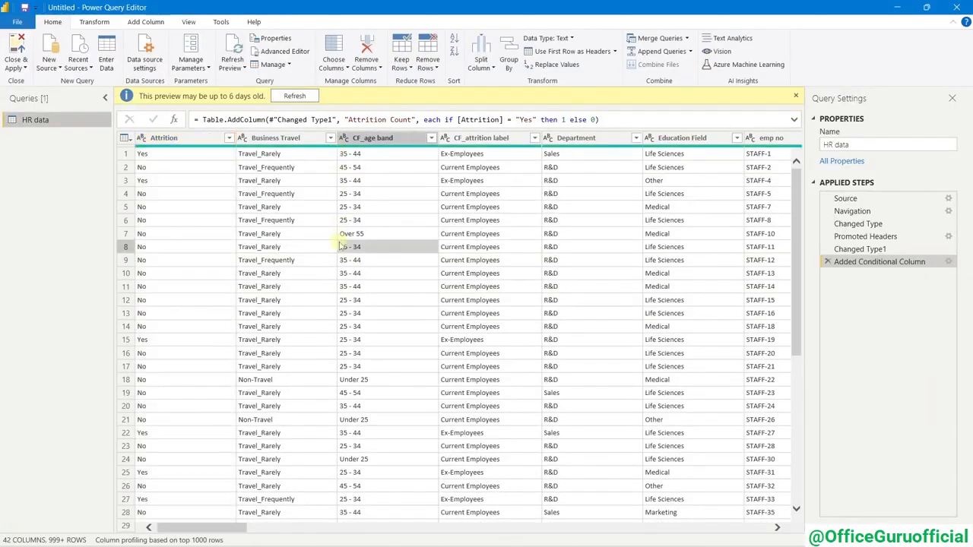
left_click(340, 246)
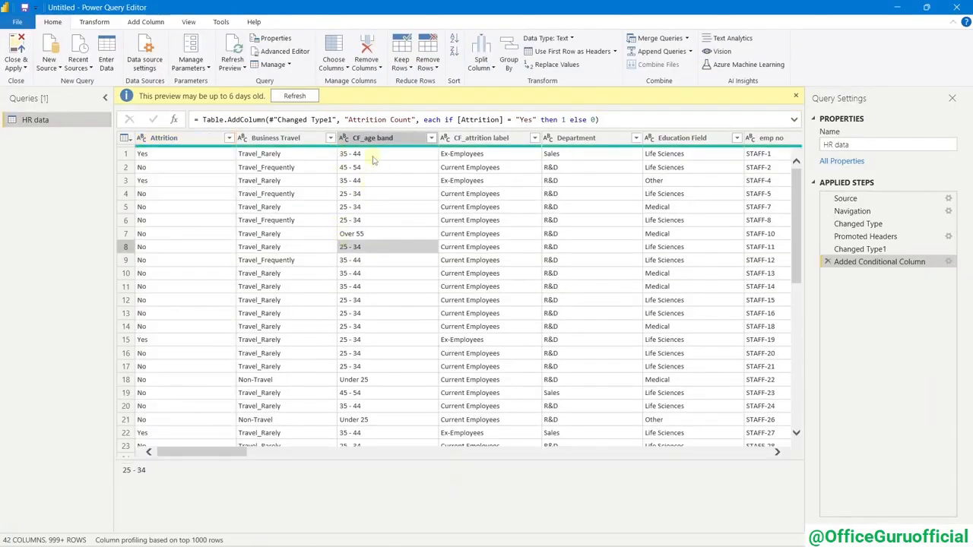
scroll(375, 269, "down", 3)
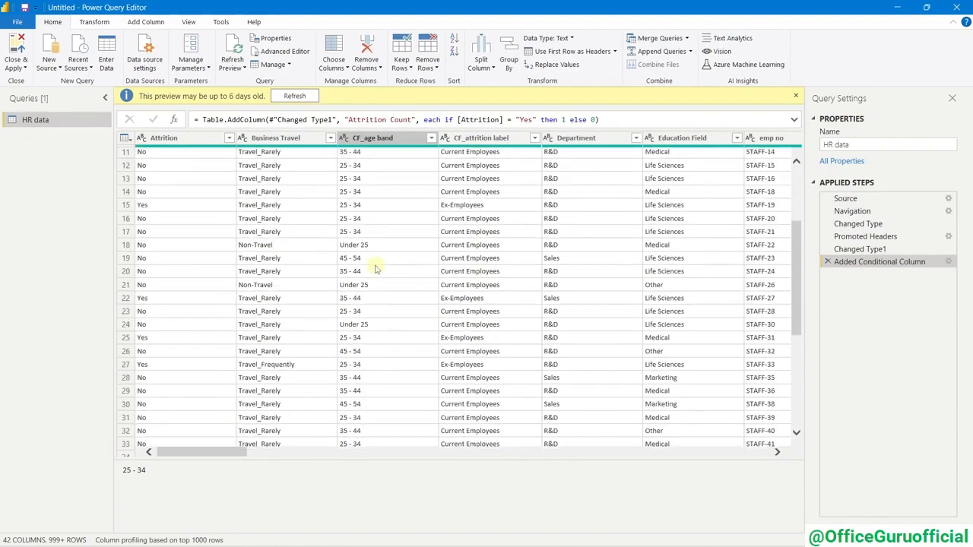
scroll(398, 295, "up", 3)
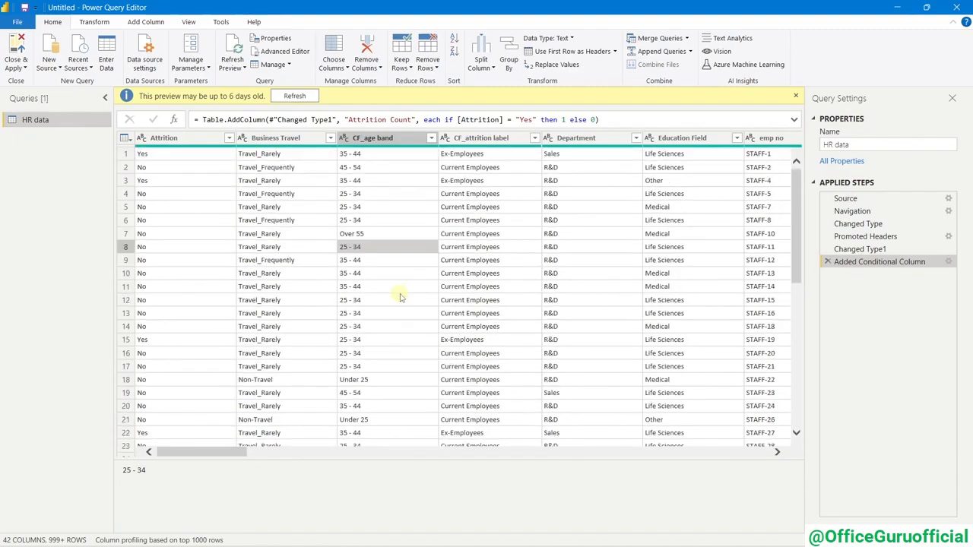
left_click(381, 379)
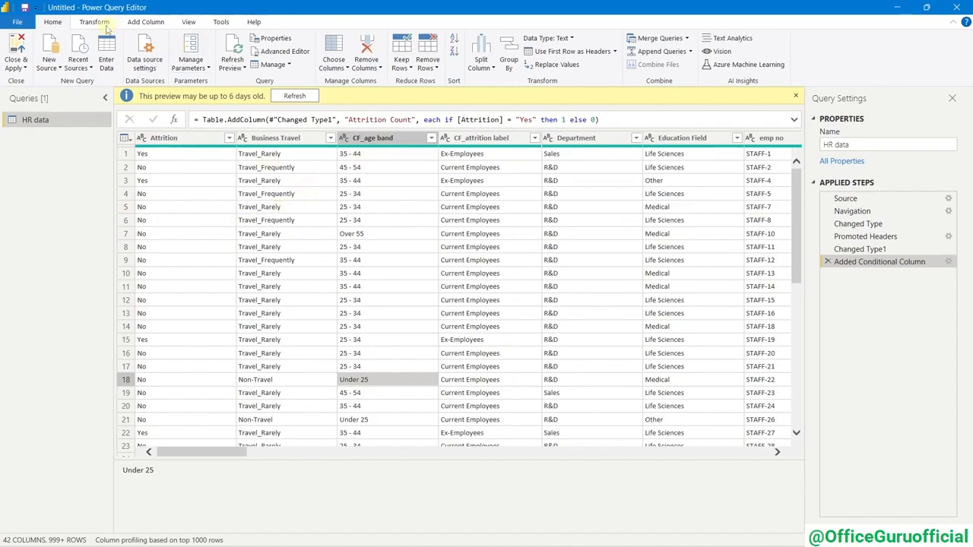
Start a new conditional column in the HR data query and name it "sort age".
left_click(157, 21)
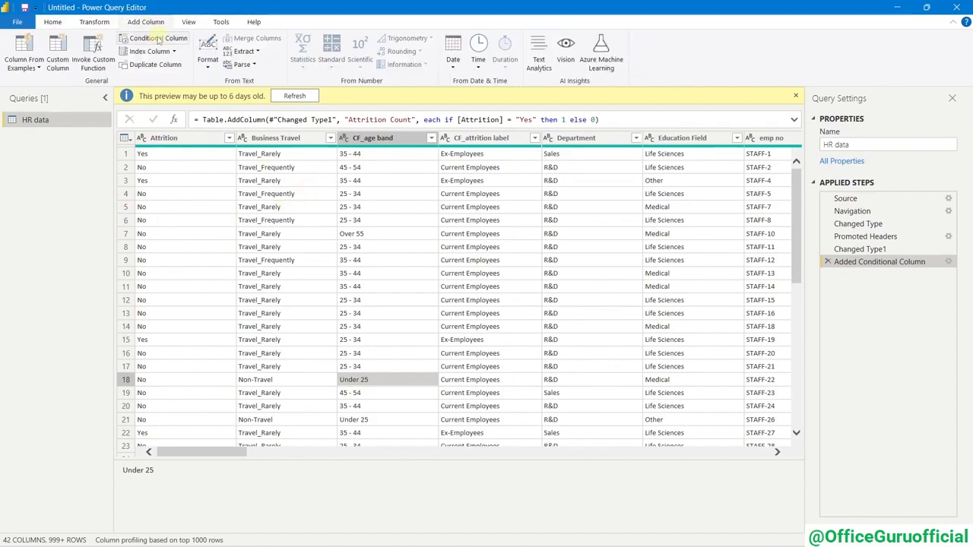
left_click(157, 39)
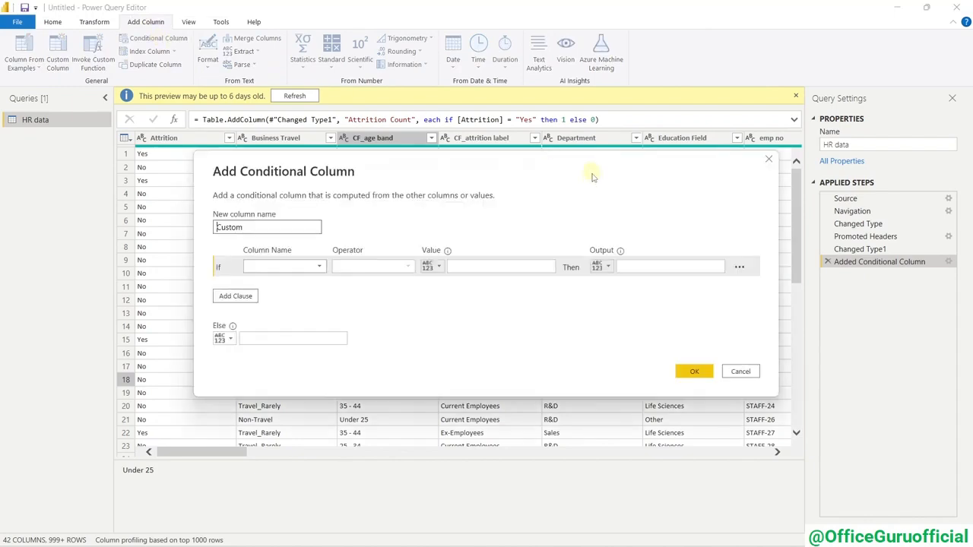
left_click_drag(534, 171, 603, 228)
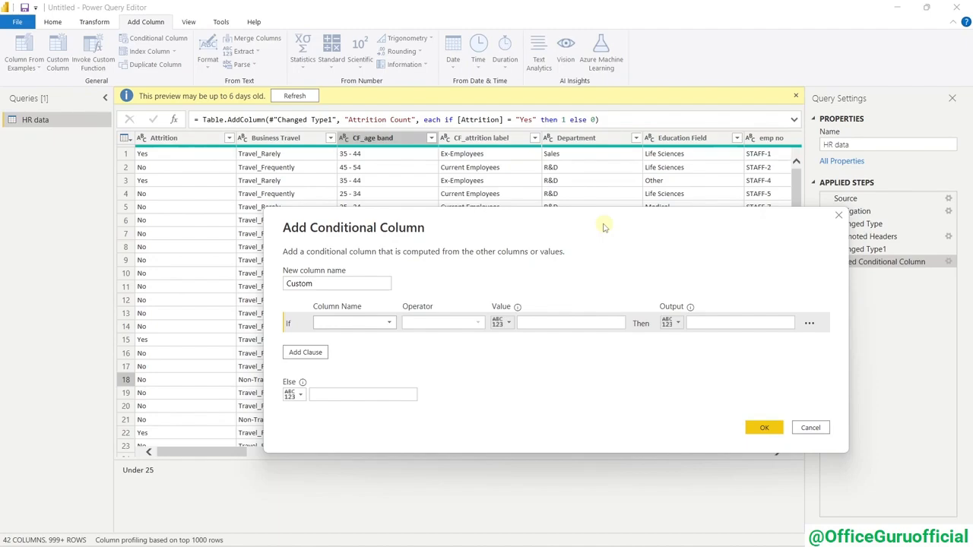
left_click(330, 284)
double_click(331, 284)
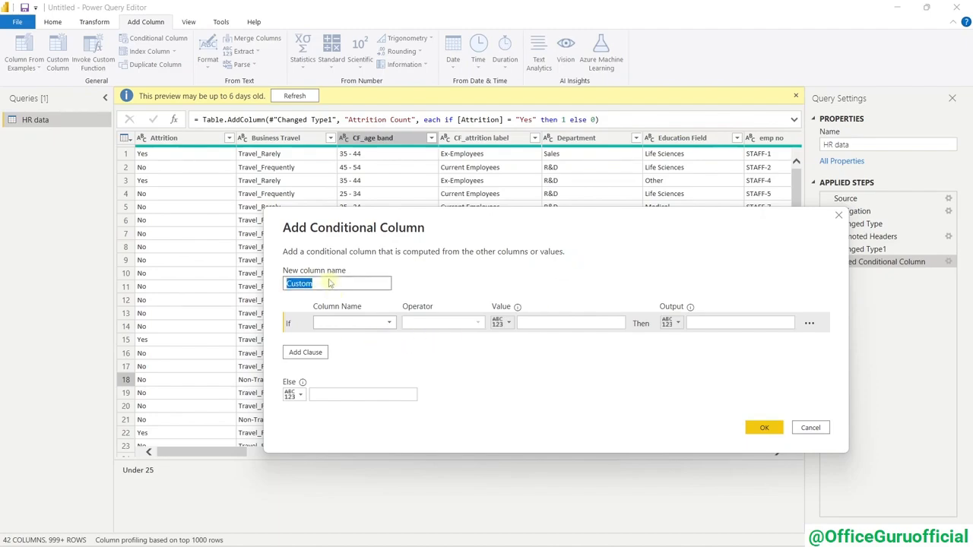
type("sort age")
Define the first condition of the sort age column: if CF_age band equals Under 25, output 1.
left_click(339, 323)
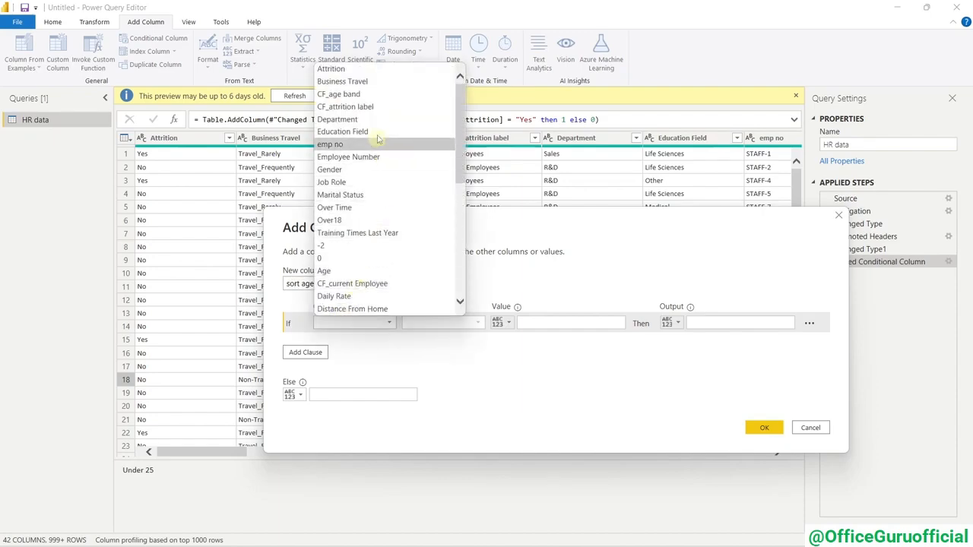
left_click(362, 95)
left_click(530, 325)
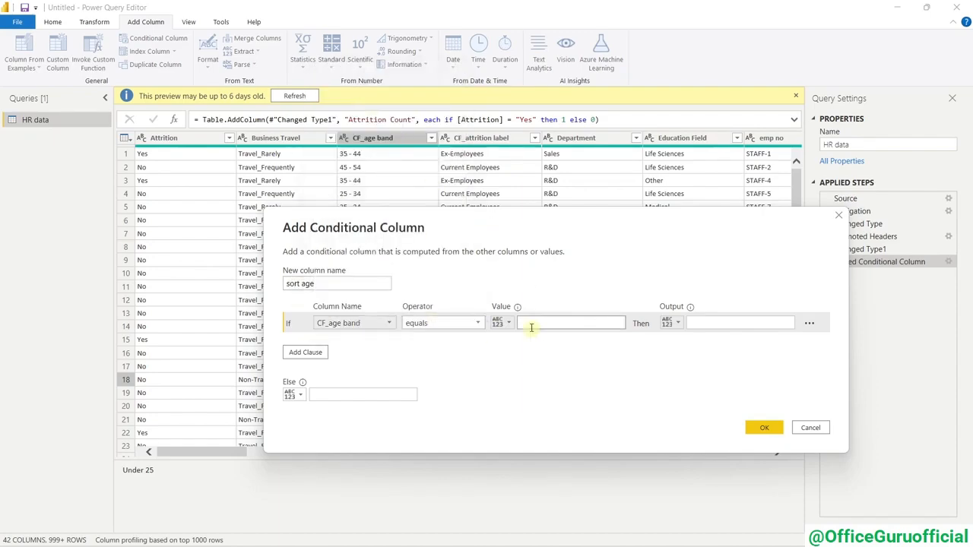
left_click_drag(573, 229, 715, 185)
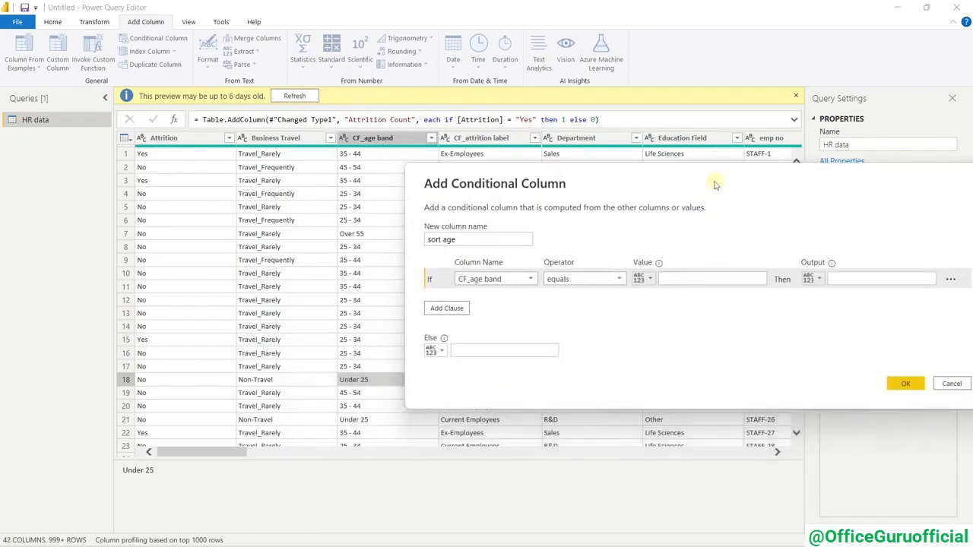
left_click(668, 277)
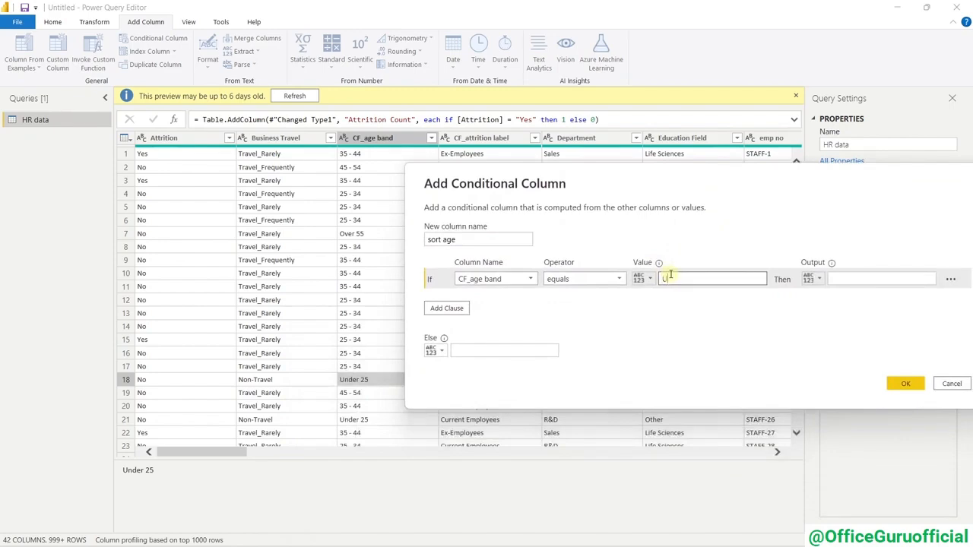
type("Under 25")
left_click(849, 279)
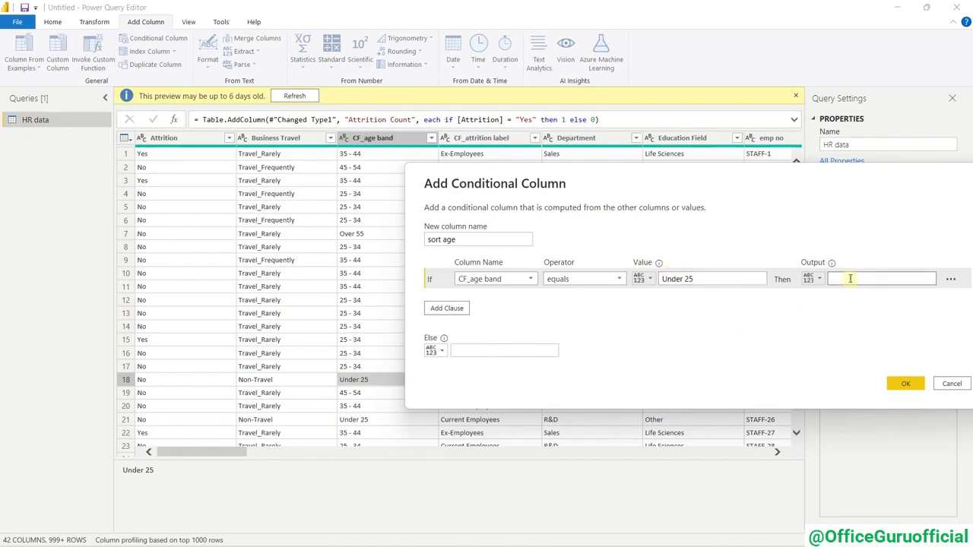
type("1")
Add a second clause to the sort age column: if CF_age band equals 25 - 34, output 2.
left_click(447, 308)
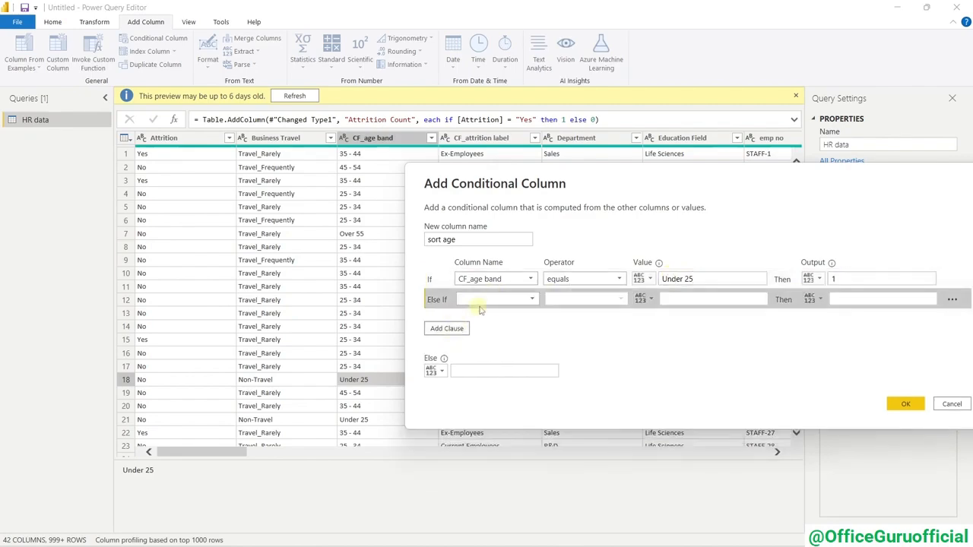
left_click(483, 300)
left_click(490, 68)
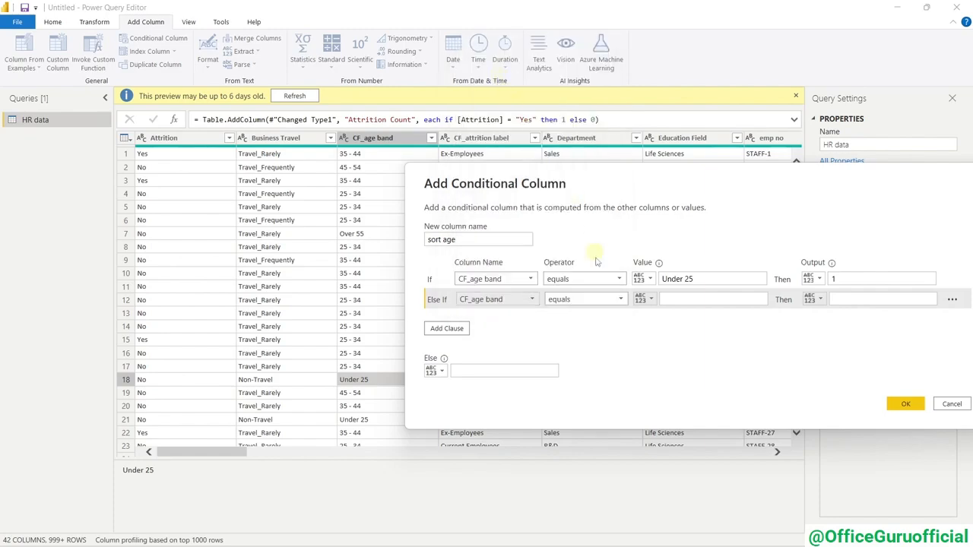
left_click(711, 300)
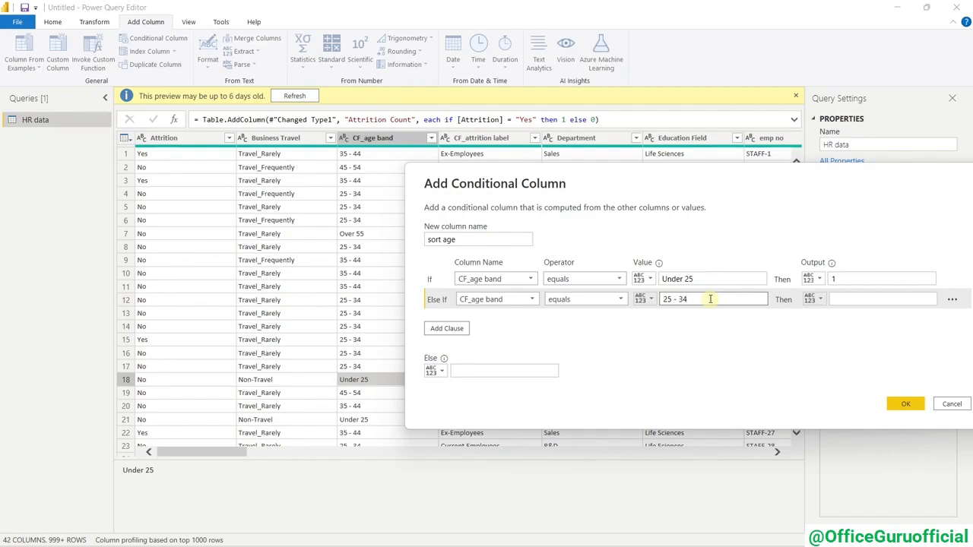
left_click(844, 297)
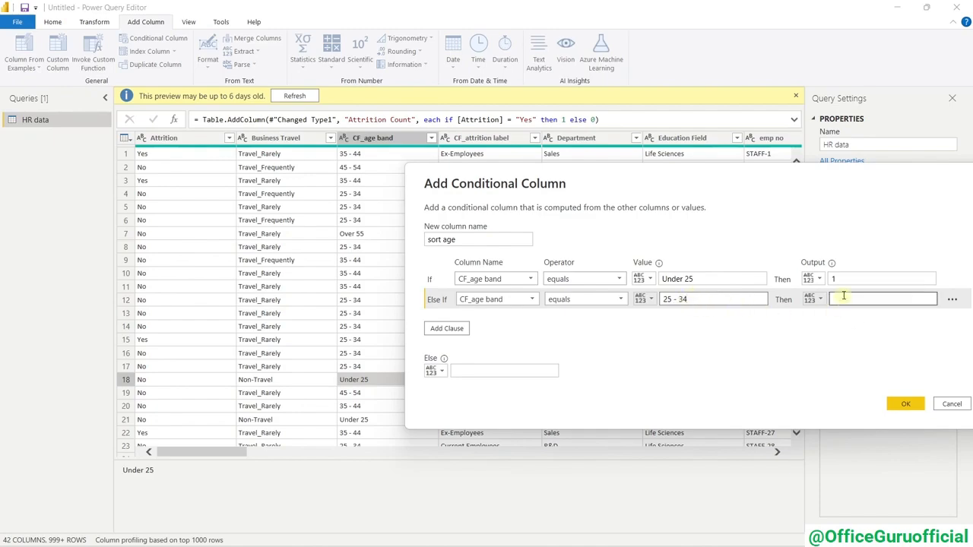
type("2")
Add a third clause to the sort age column: if CF_age band equals 35 - 44, output 3.
left_click(465, 330)
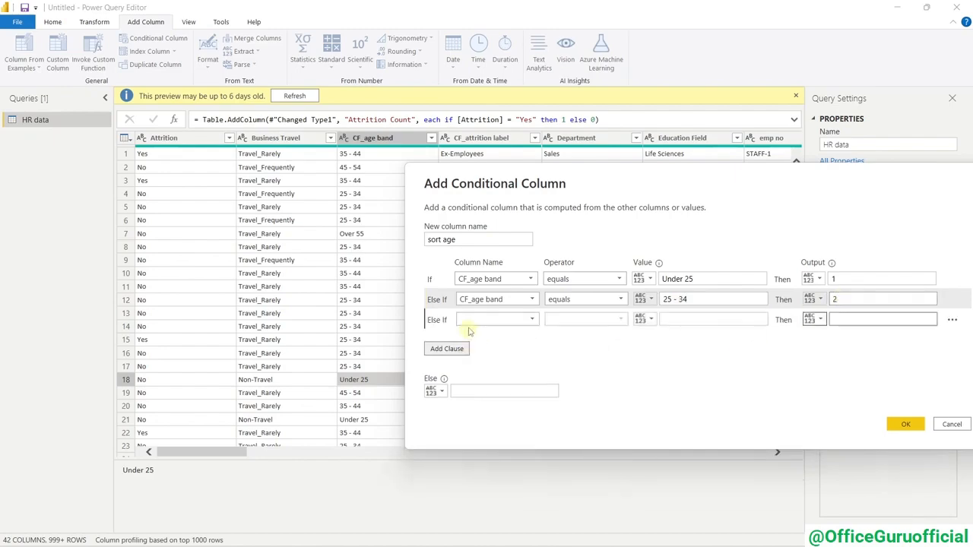
left_click(495, 319)
left_click(494, 89)
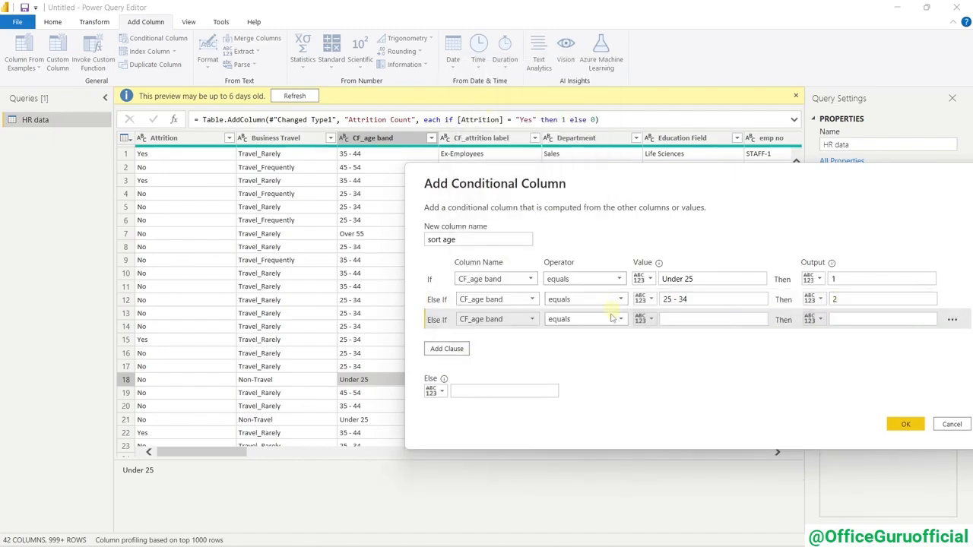
left_click(711, 319)
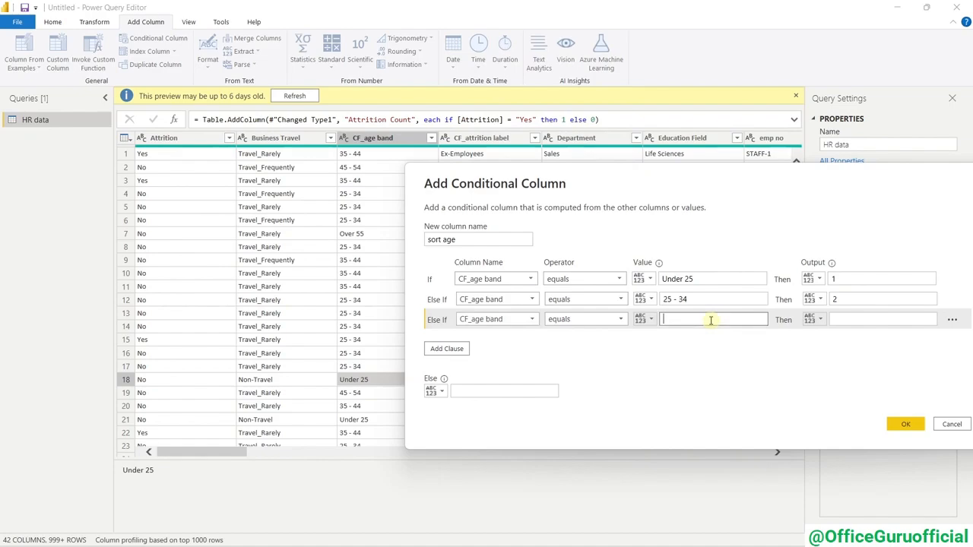
type("35 - 44")
left_click(854, 319)
type("3")
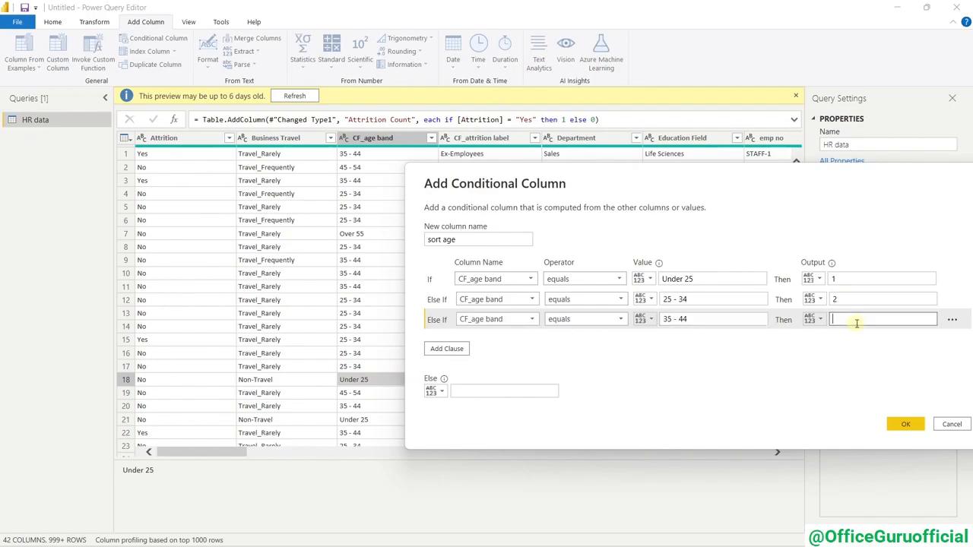
Add a fourth clause to the sort age column: if CF_age band equals 45 - 54, output 4.
left_click(447, 348)
left_click(494, 340)
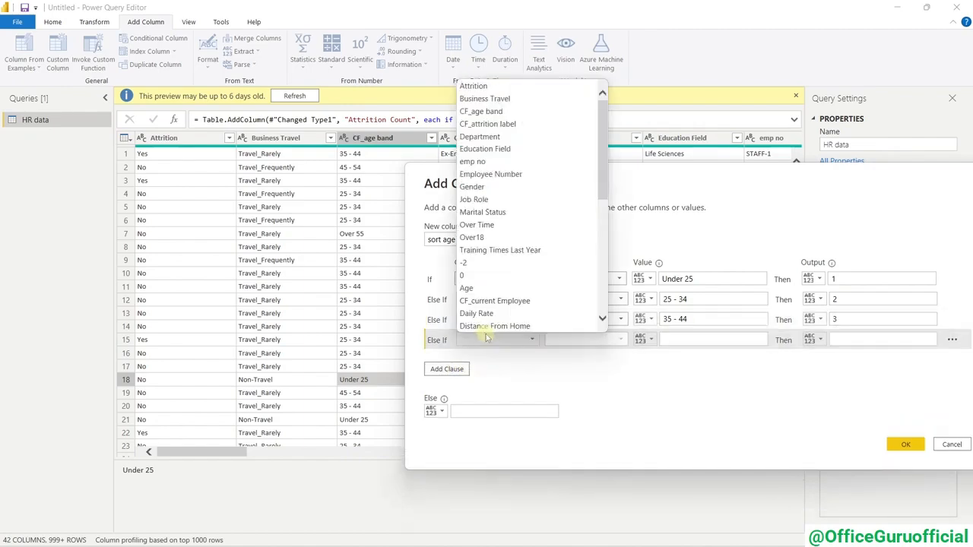
left_click(487, 112)
left_click(687, 342)
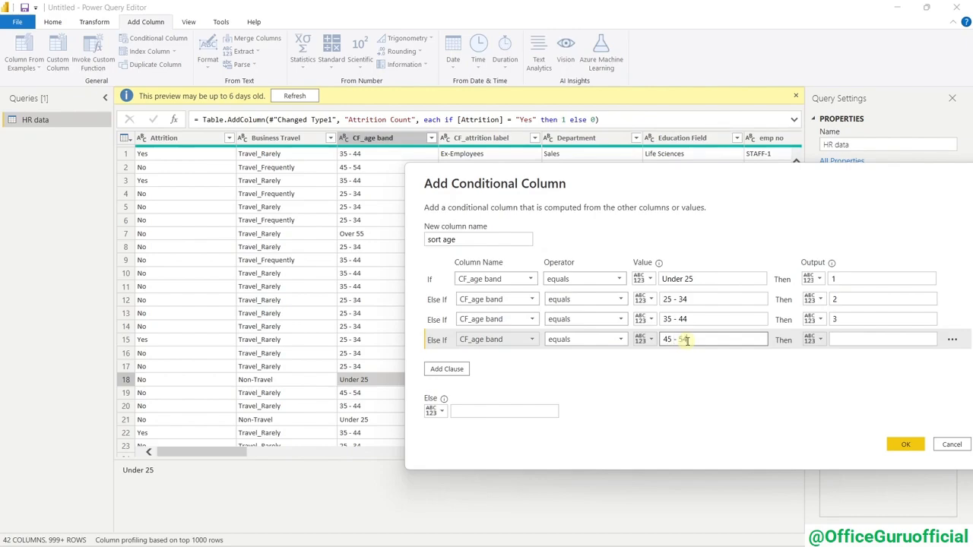
type("45 - 54")
left_click(841, 339)
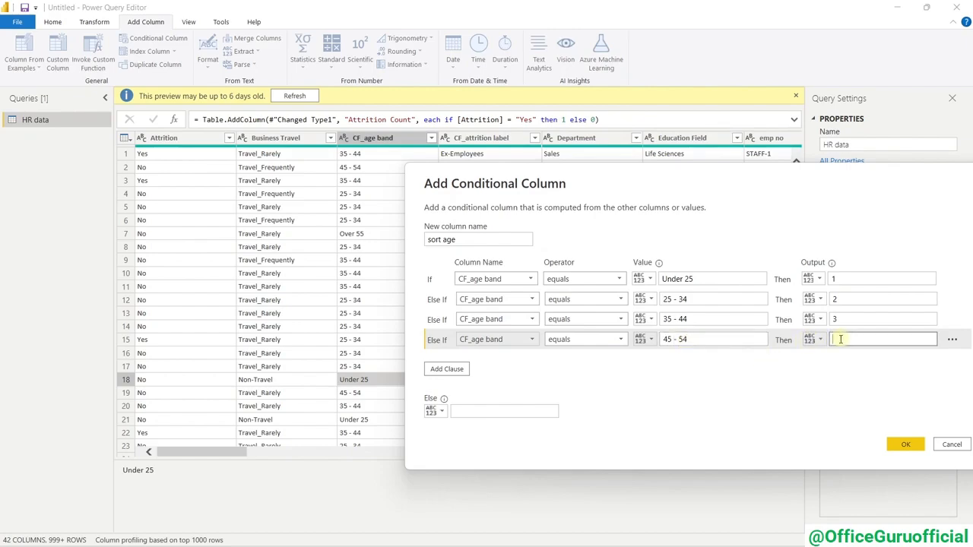
type("4")
Set the Else output of the sort age column to 5 and create the column.
left_click(500, 413)
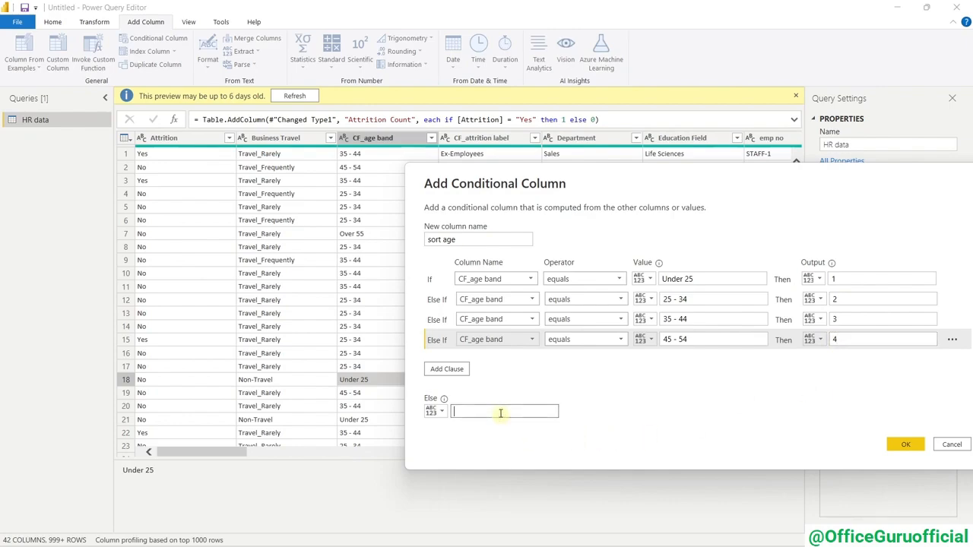
type("5")
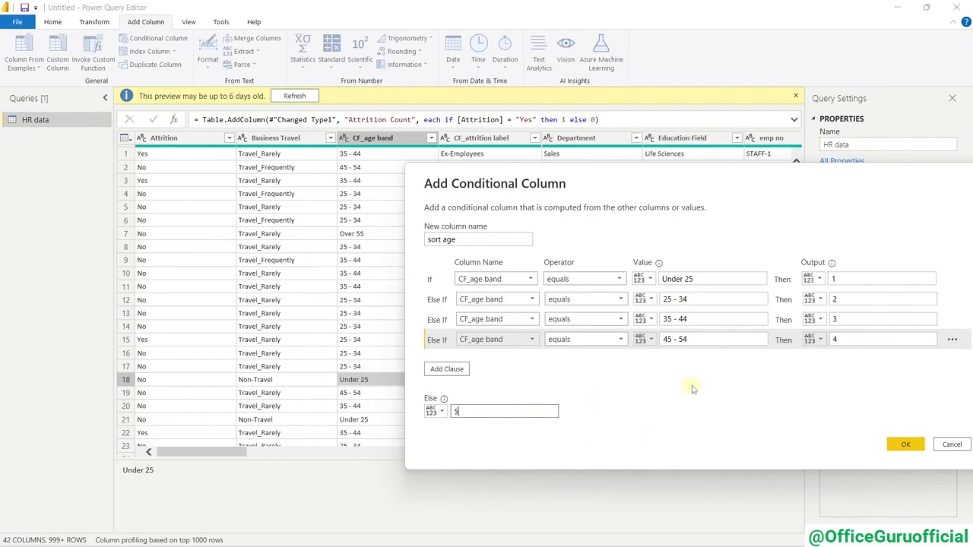
left_click(913, 450)
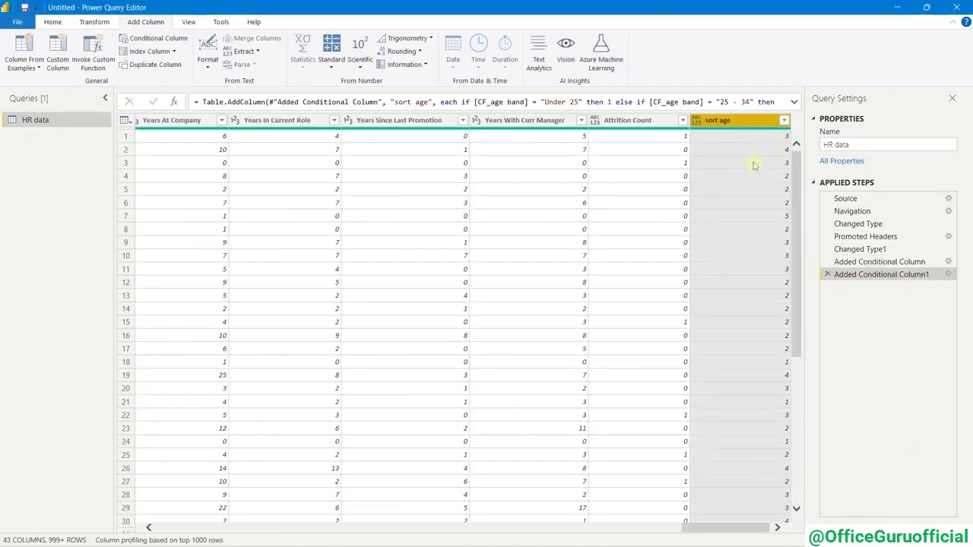
Change the sort age column's data type to Whole Number, and close the query editor while applying the changes.
left_click(695, 121)
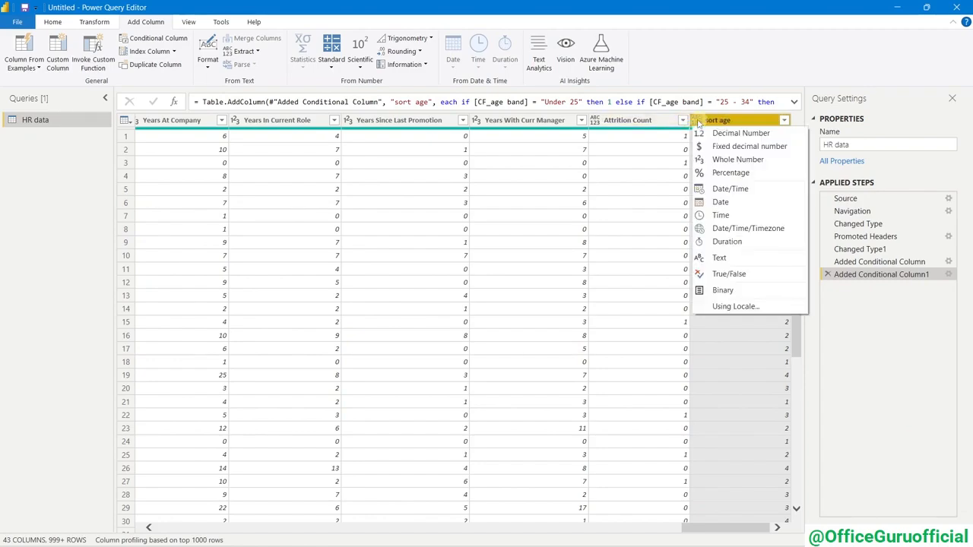
left_click(731, 159)
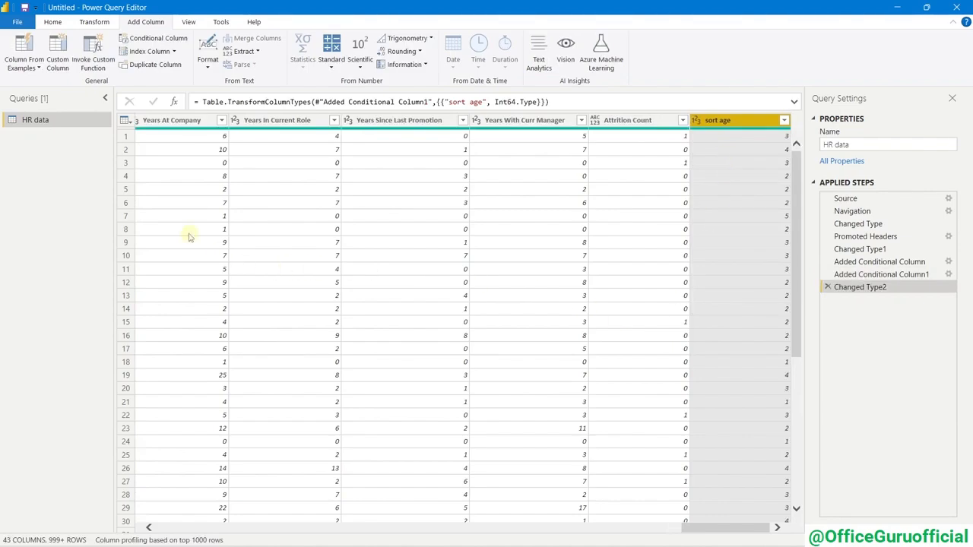
scroll(749, 285, "down", 3)
scroll(749, 284, "up", 2)
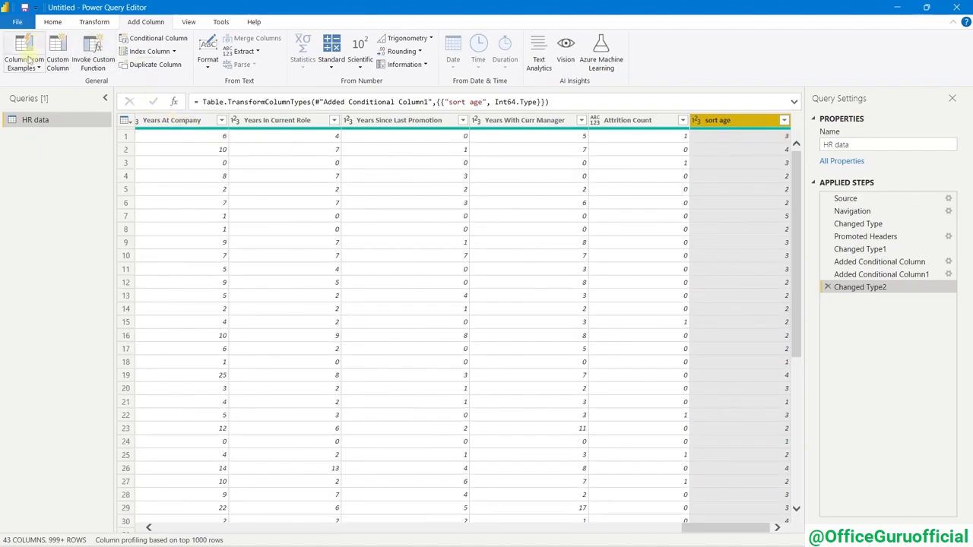
left_click(47, 23)
left_click(15, 53)
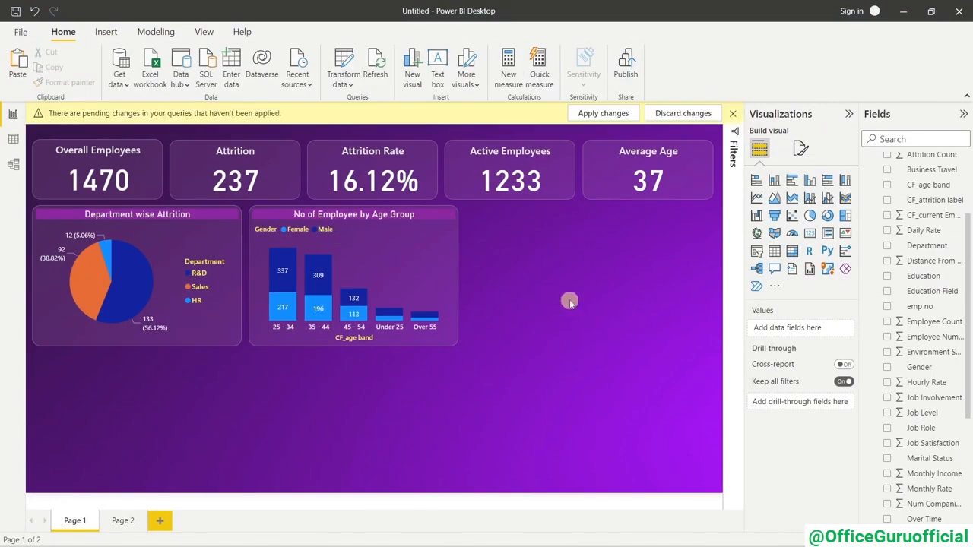
Set the CF_age band field of the No of Employee by Age Group chart to sort by the sort age column.
left_click(418, 246)
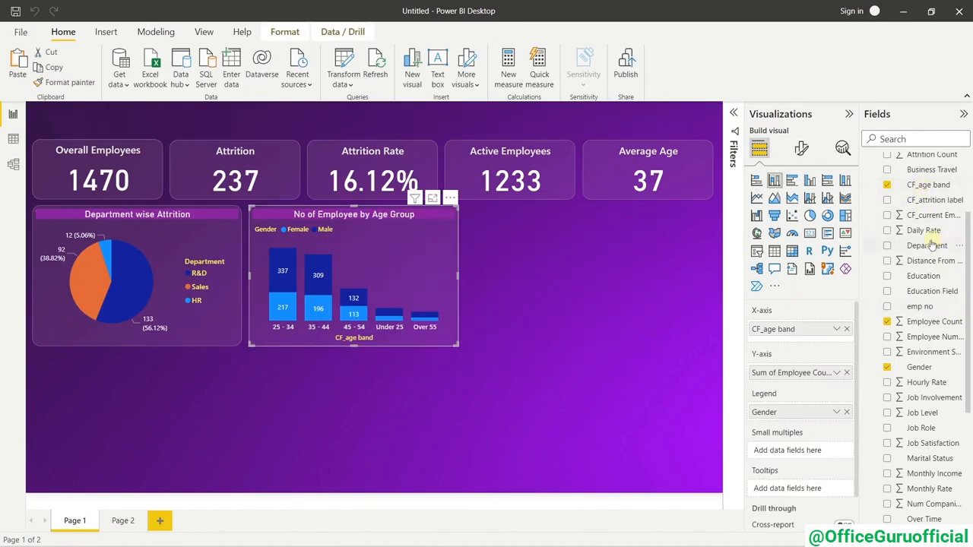
left_click(918, 187)
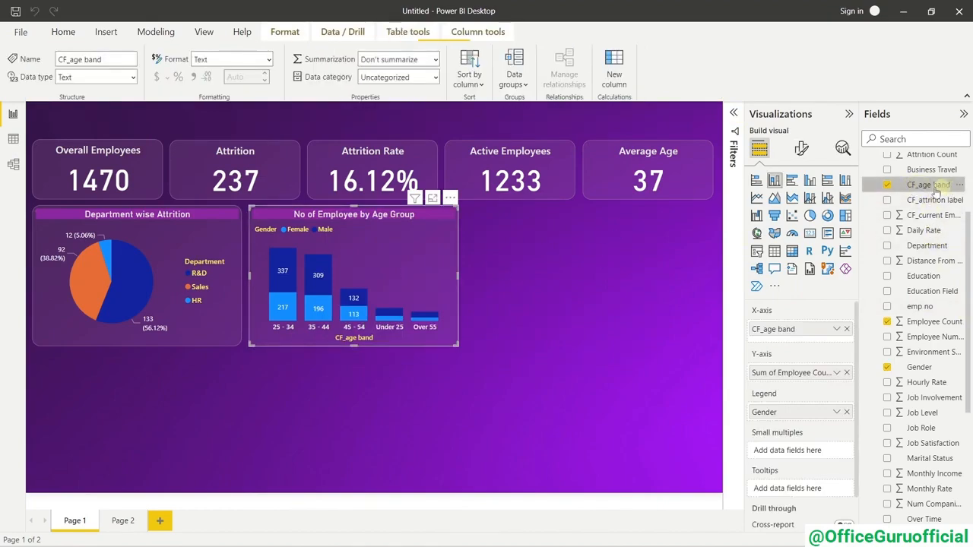
left_click(469, 76)
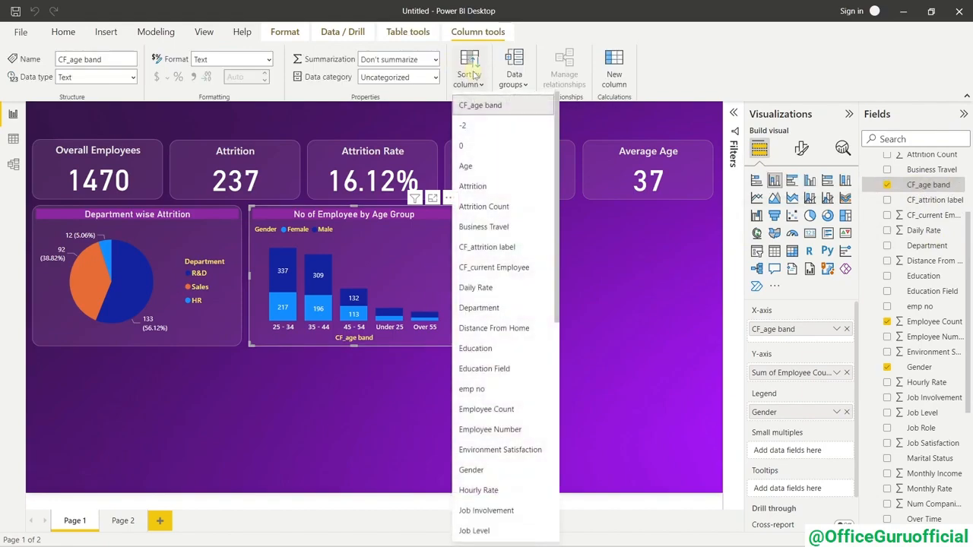
scroll(486, 228, "down", 5)
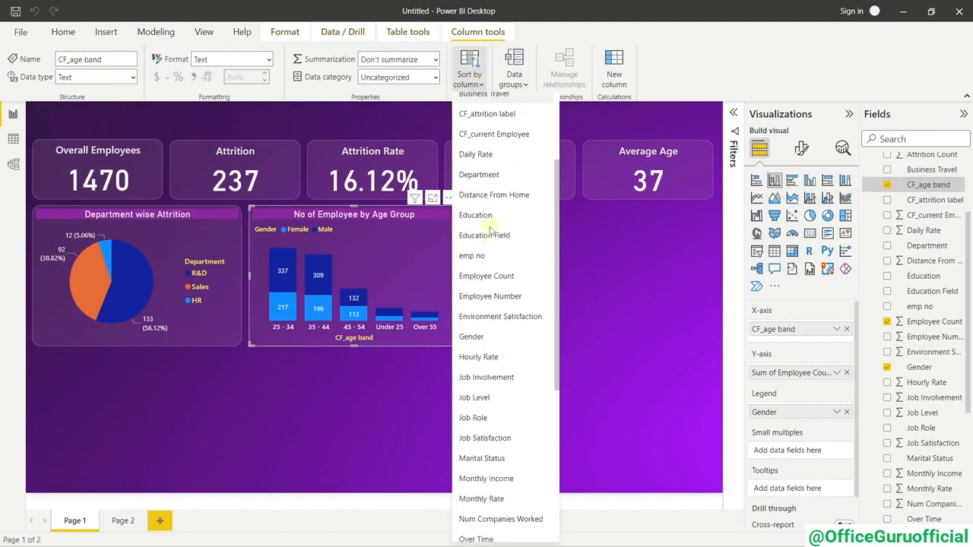
scroll(490, 228, "down", 3)
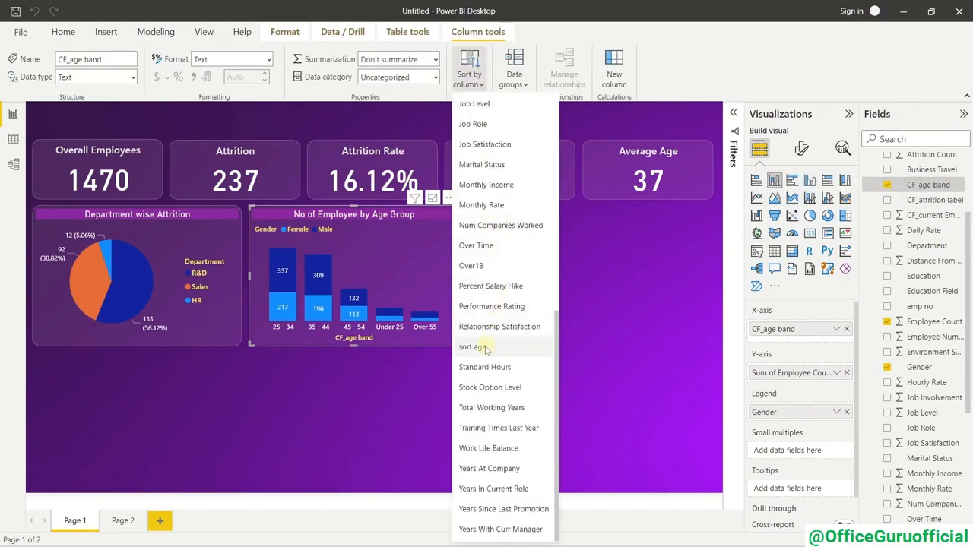
left_click(470, 348)
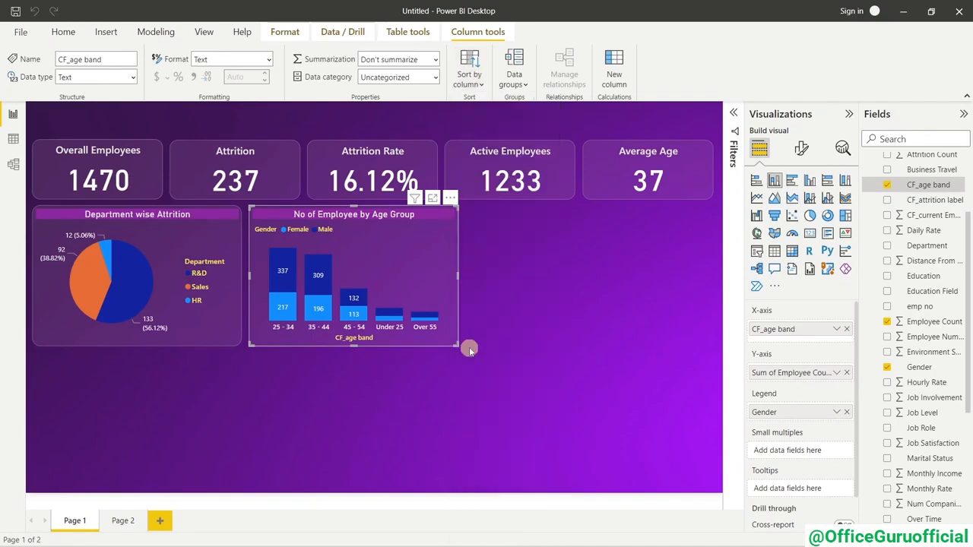
Sort the No of Employee by Age Group chart's axis by CF_age band in ascending order.
left_click(450, 197)
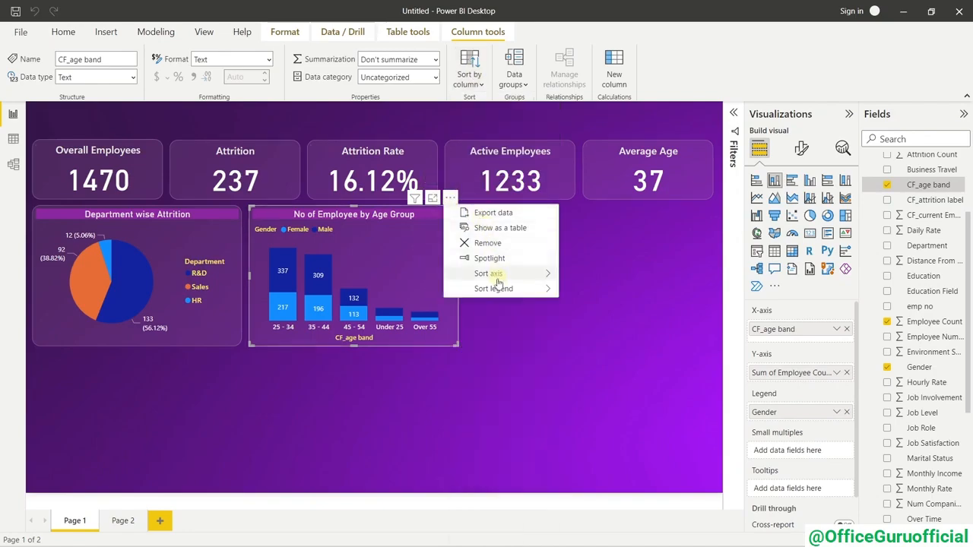
mouse_move(494, 274)
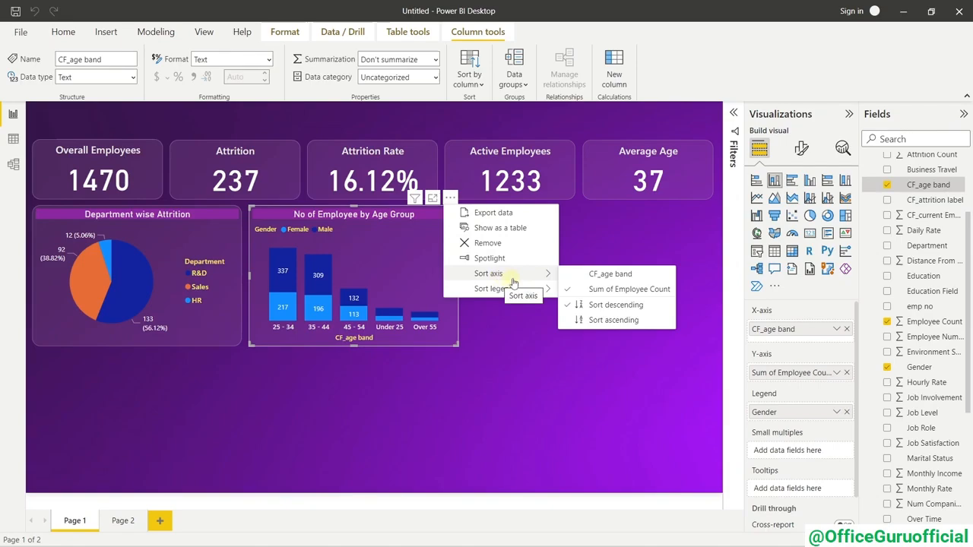
left_click(613, 274)
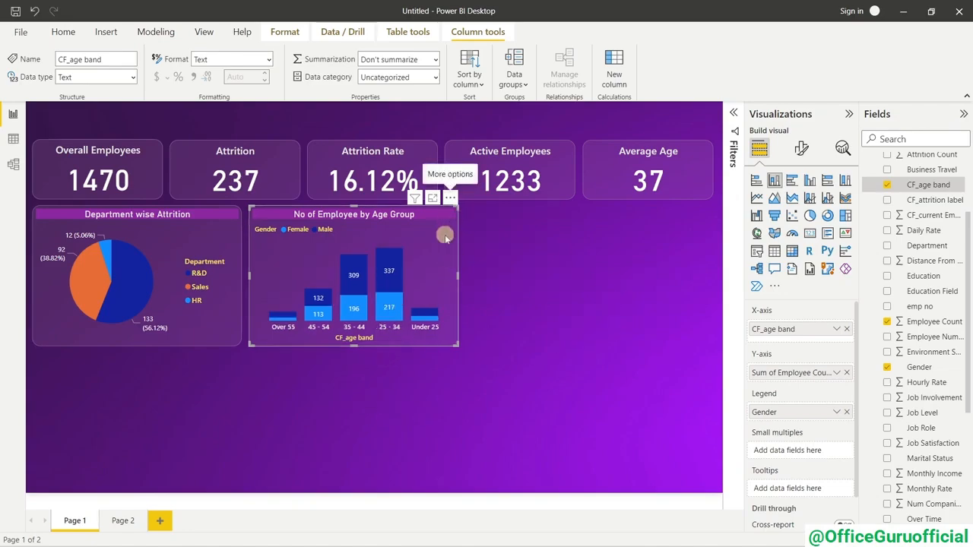
left_click(451, 199)
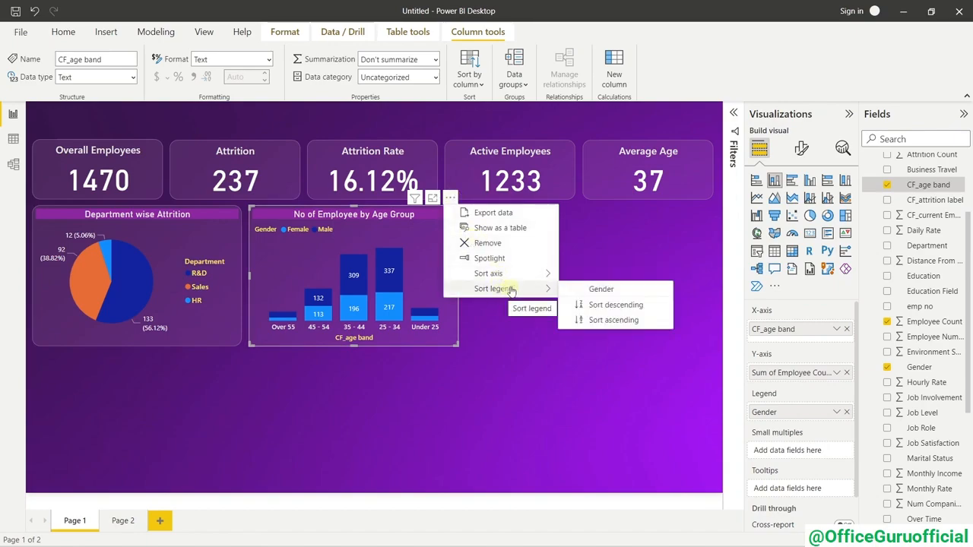
left_click(600, 320)
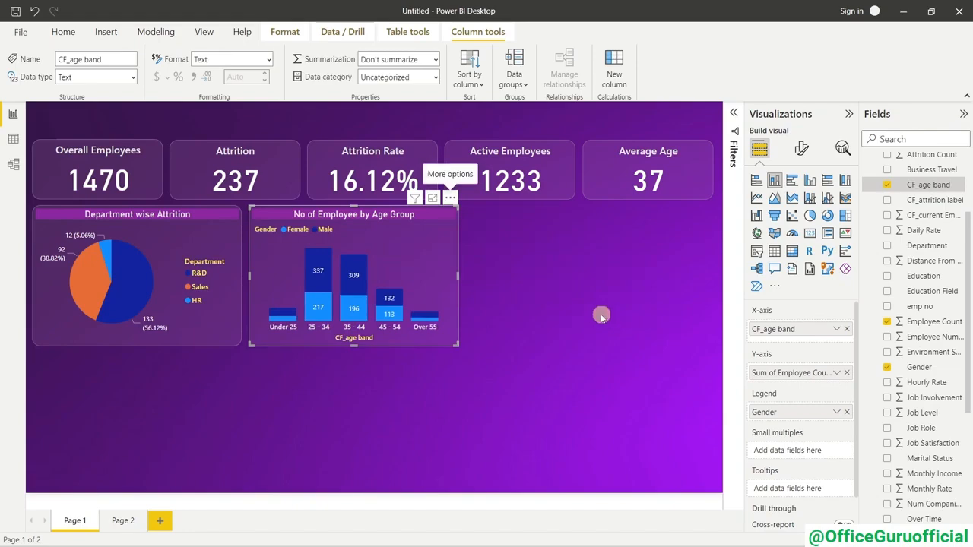
left_click(600, 317)
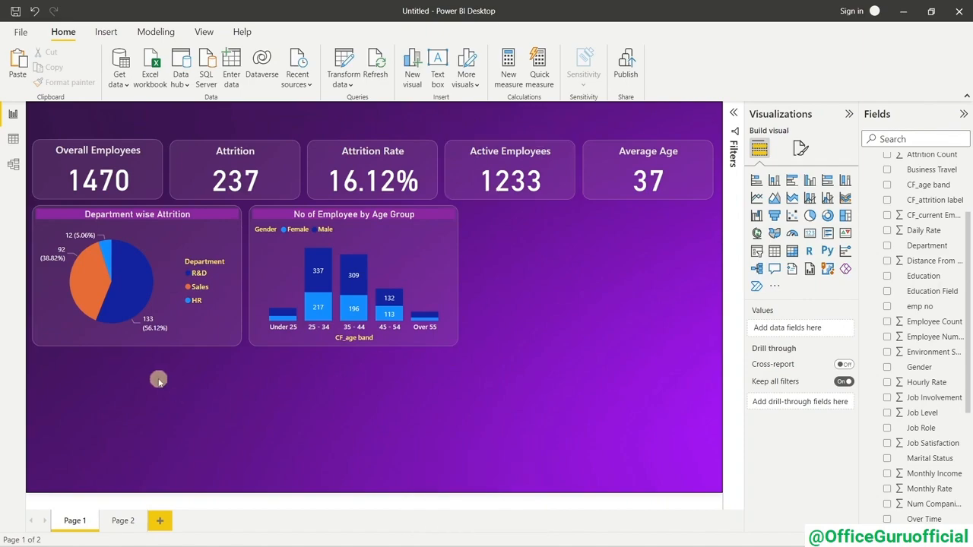
Test cross-filtering by selecting the Sales, R&D and HR slices of the Department wise Attrition pie, and clear the selection.
left_click(95, 284)
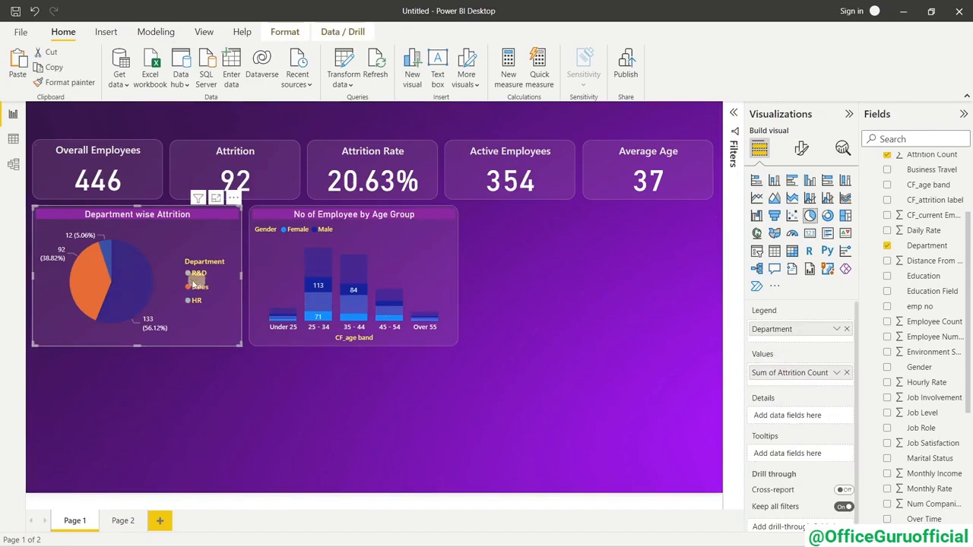
left_click(136, 283)
left_click(107, 249)
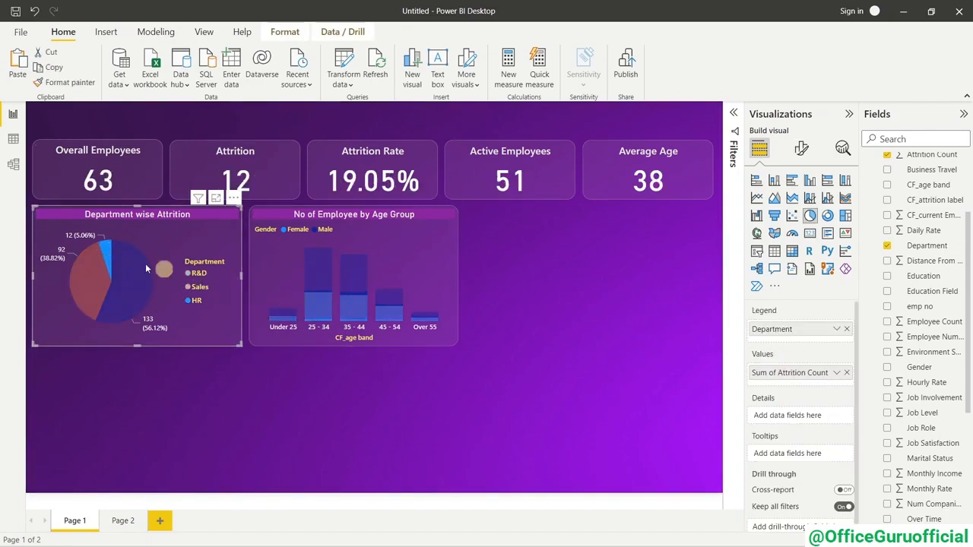
left_click(72, 290)
left_click(98, 280)
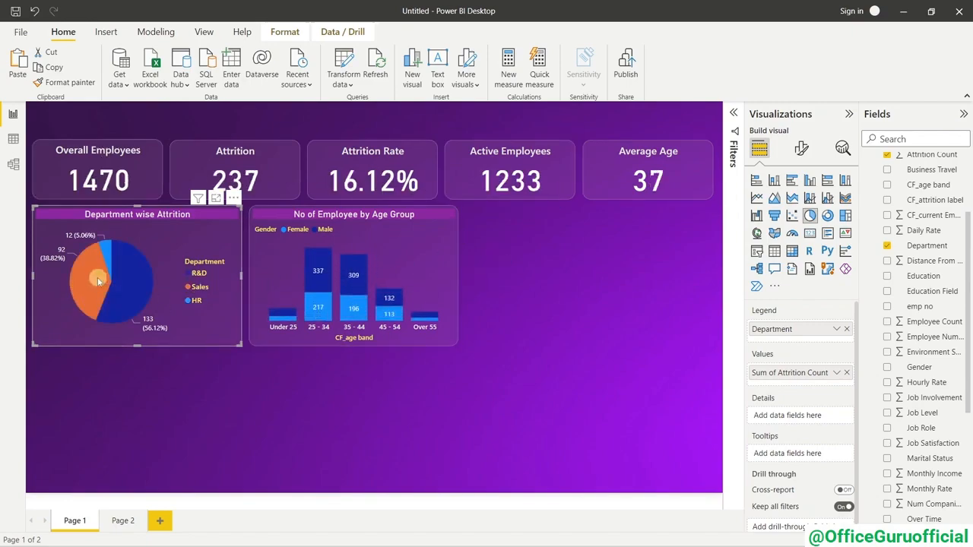